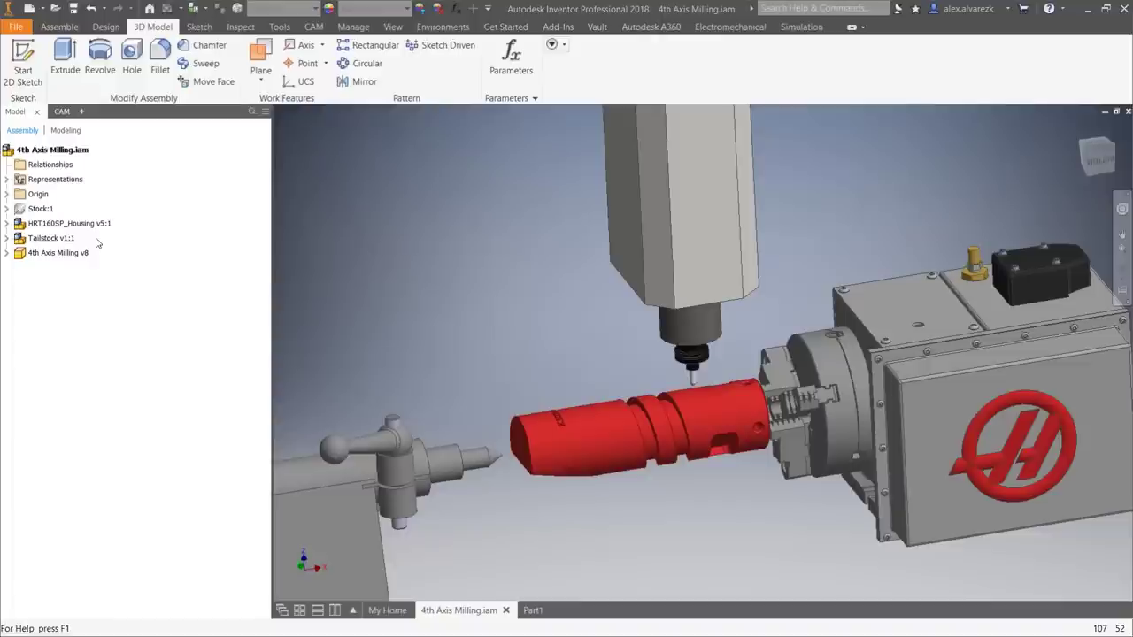
Hide the HRT160SP_Housing and Tailstock components and make the Stock component visible.
click(70, 224)
key(alt+v)
click(54, 238)
key(alt+v)
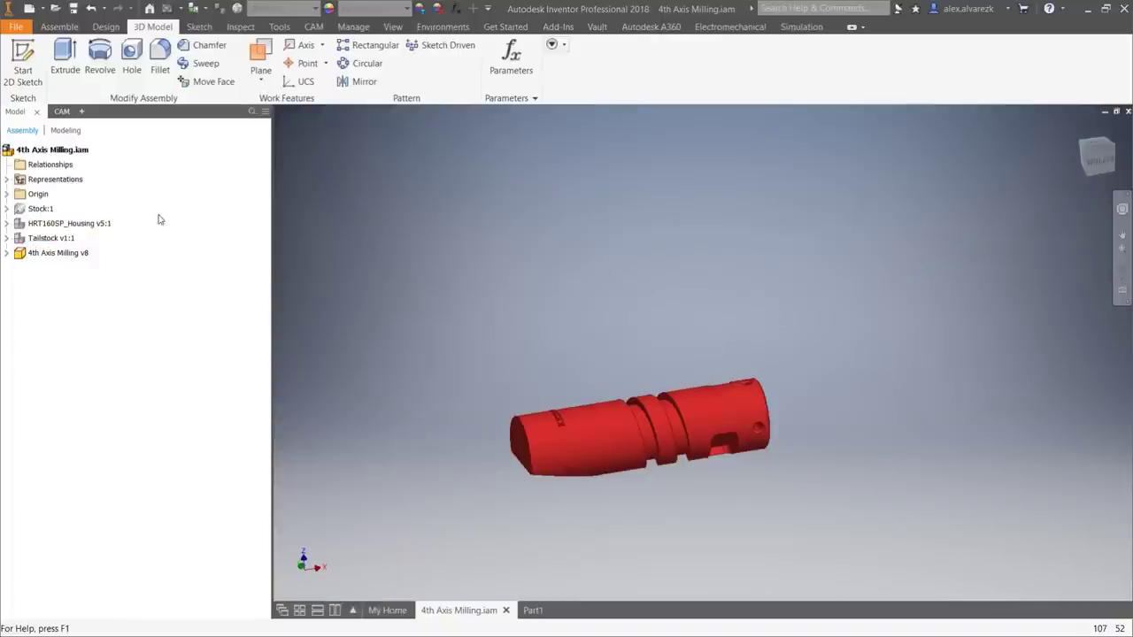
click(40, 209)
key(alt+v)
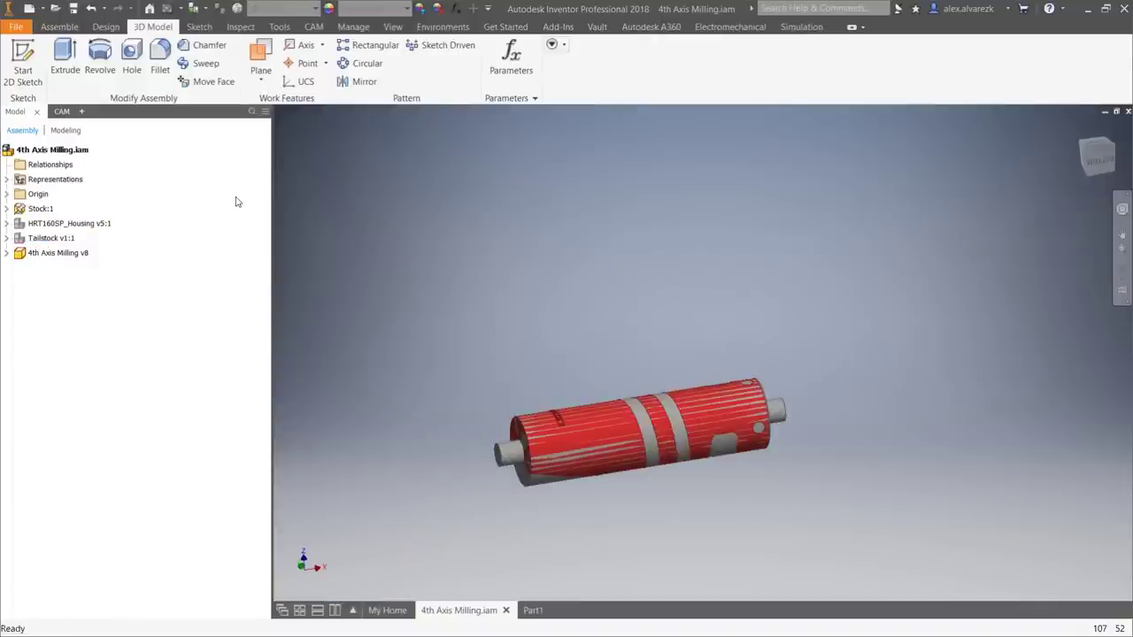
middle_drag(813, 265, 829, 272)
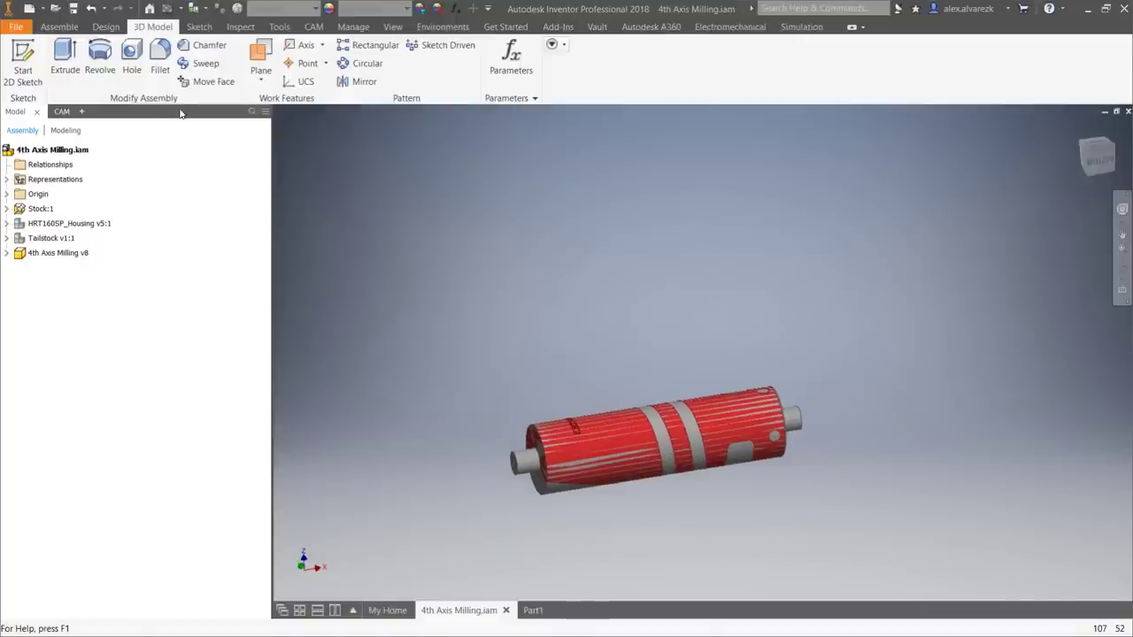
Look through the CAM tool library for the document's tools and the available libraries.
click(316, 27)
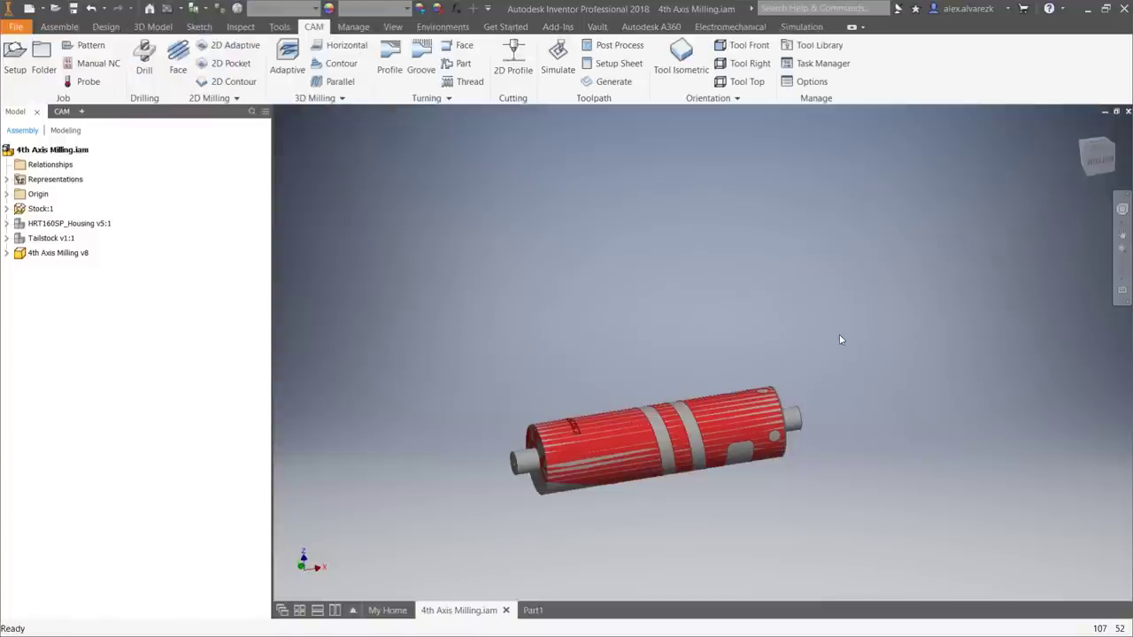
middle_drag(854, 407, 845, 378)
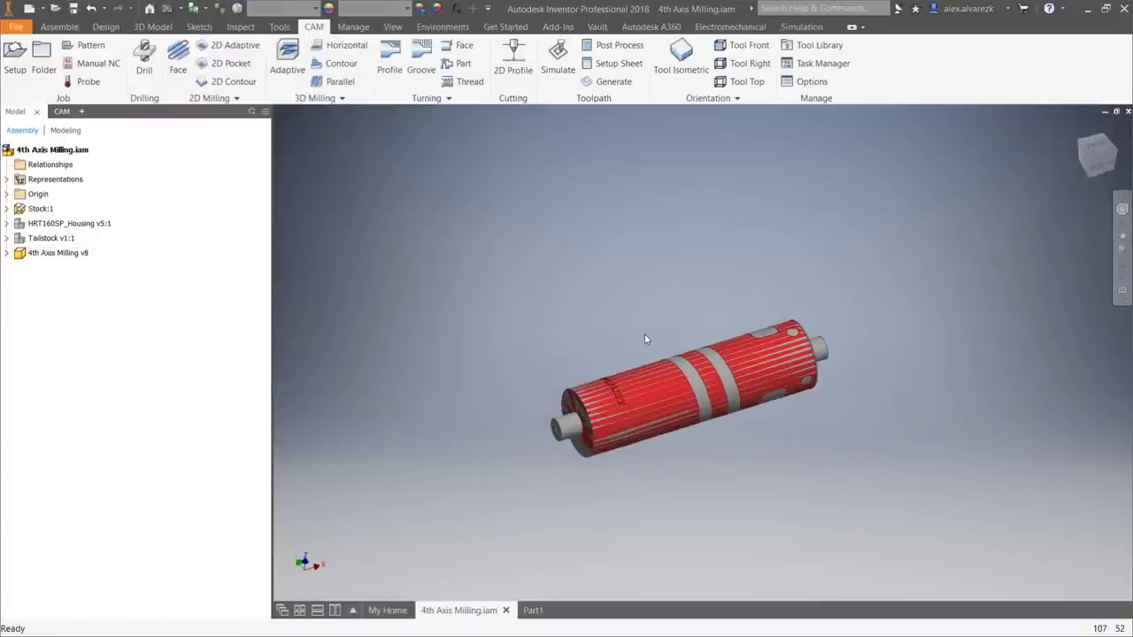
middle_drag(645, 334, 636, 325)
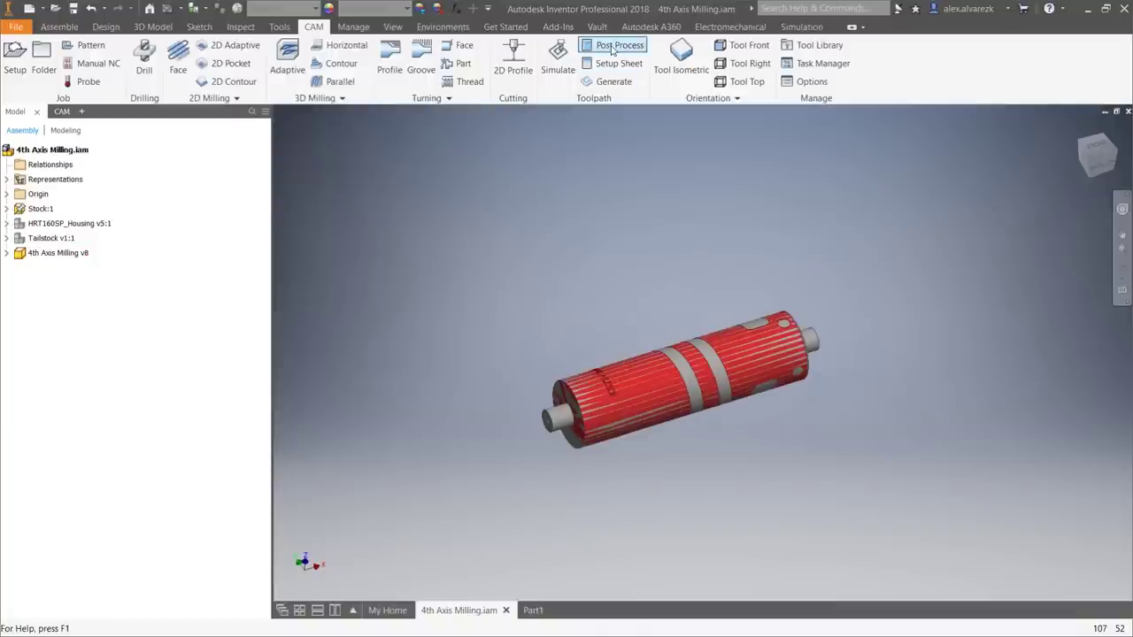
click(819, 46)
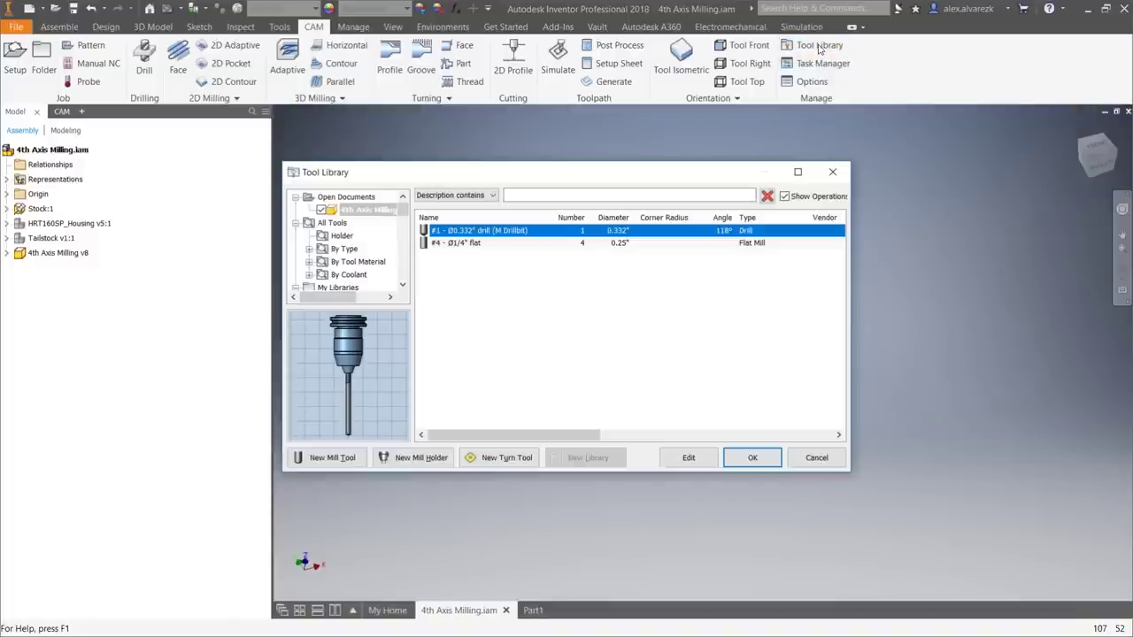
drag(505, 177, 536, 151)
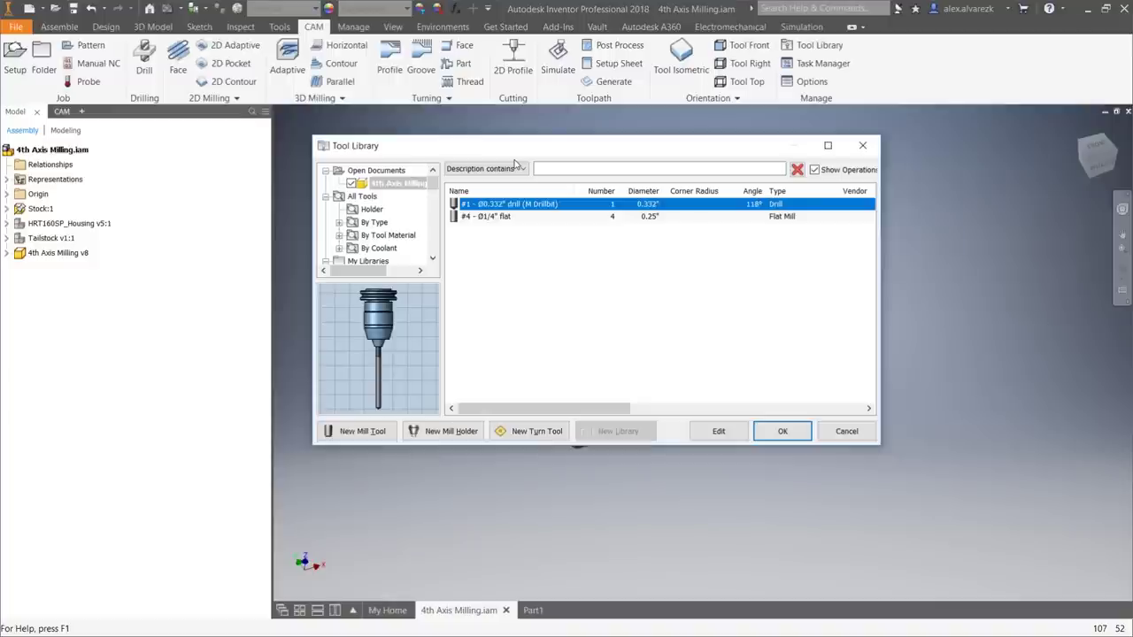
scroll(435, 189, down, 1)
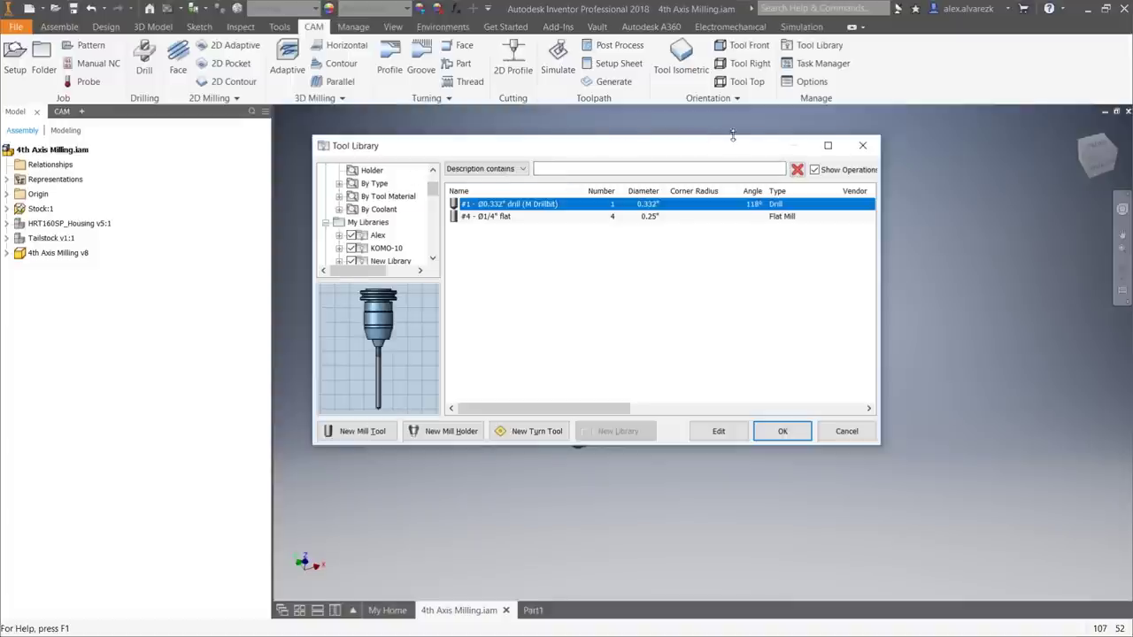
click(862, 146)
Create a new milling setup and bring up its stock settings.
middle_drag(525, 276, 485, 262)
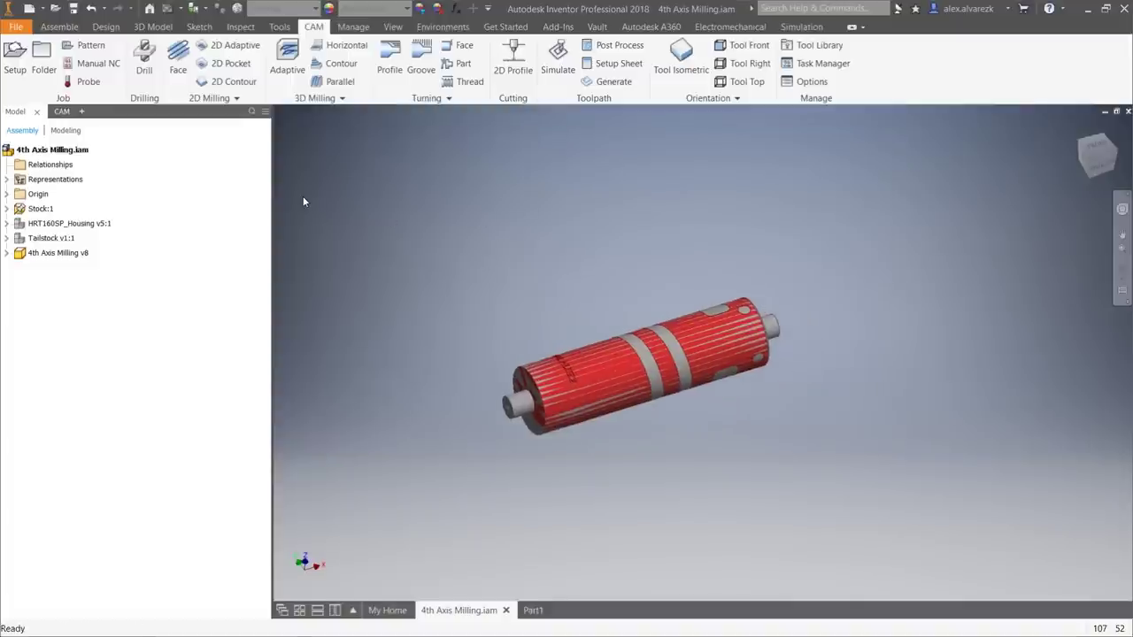
click(16, 69)
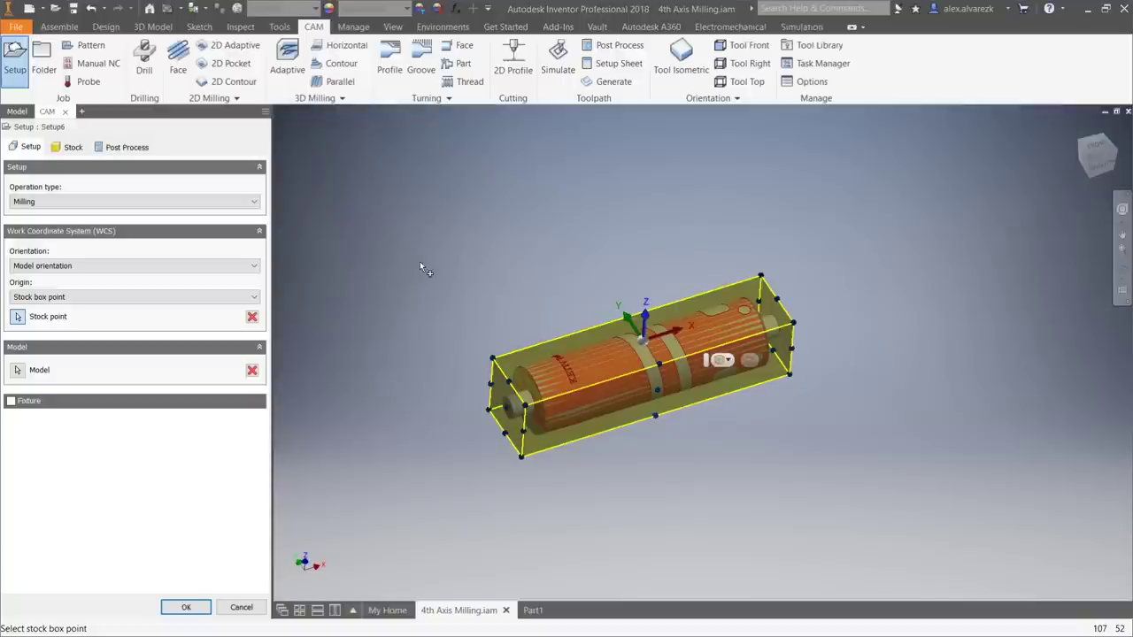
click(70, 147)
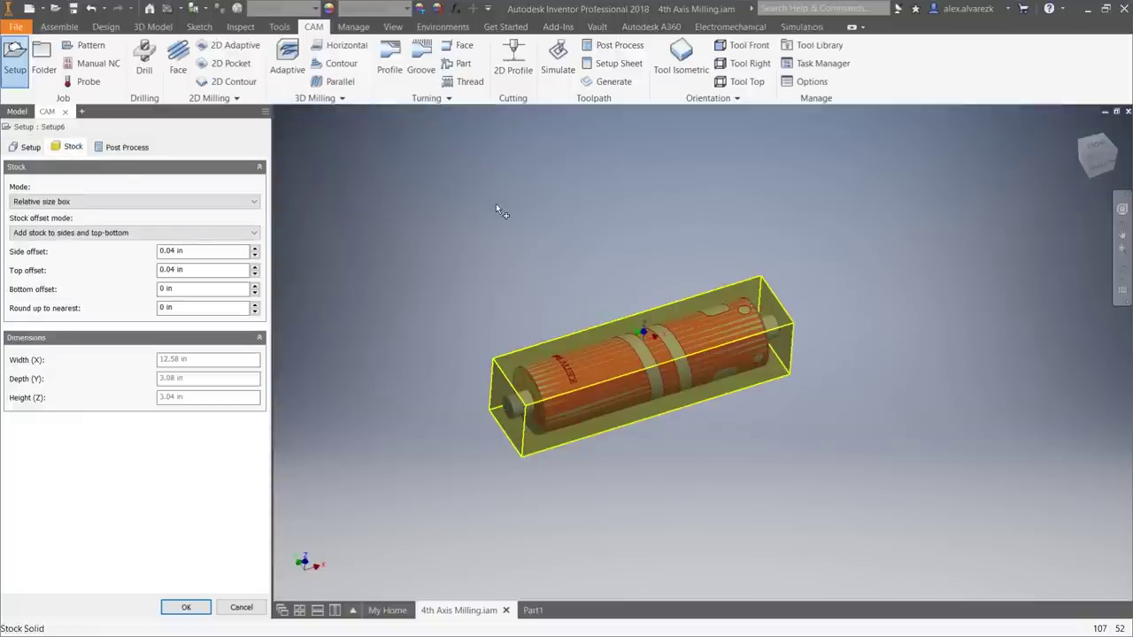
middle_drag(541, 270, 506, 290)
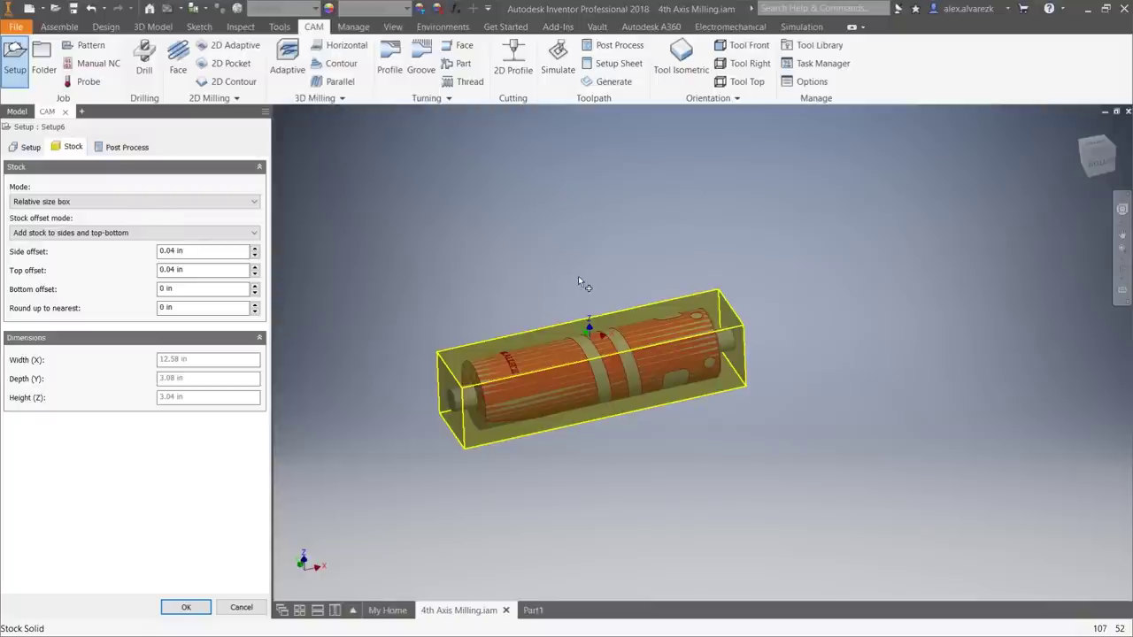
middle_drag(578, 319, 576, 277)
scroll(411, 370, down, 3)
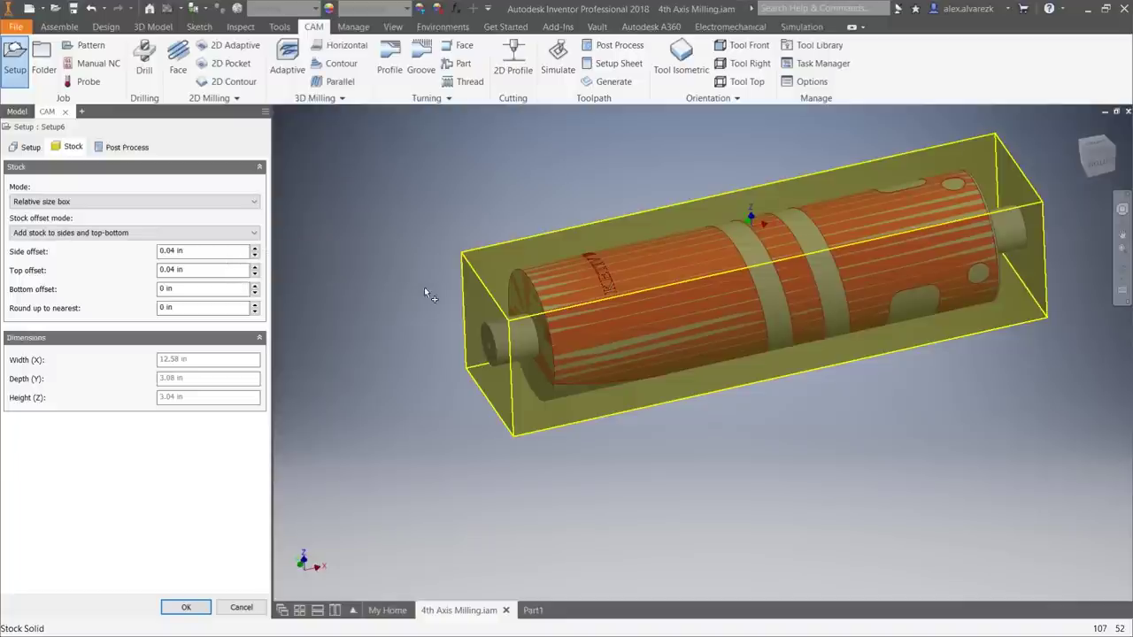
Try a relative size cylinder as stock, aligned to the part's cylindrical face and rounded up to the nearest 0.25 in.
click(207, 204)
click(130, 247)
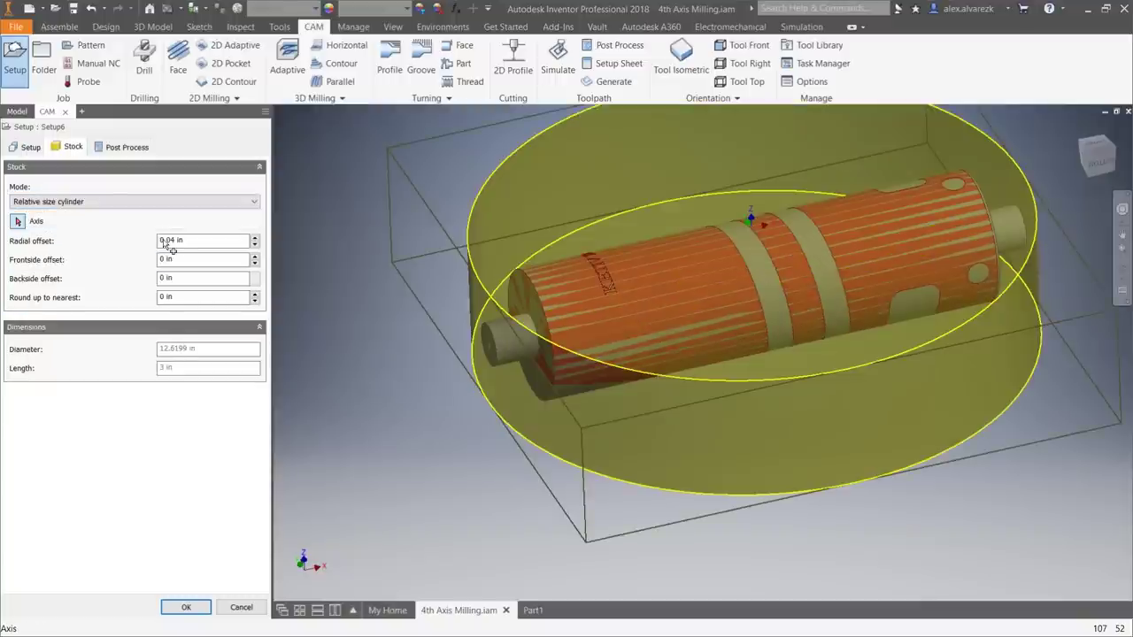
click(586, 327)
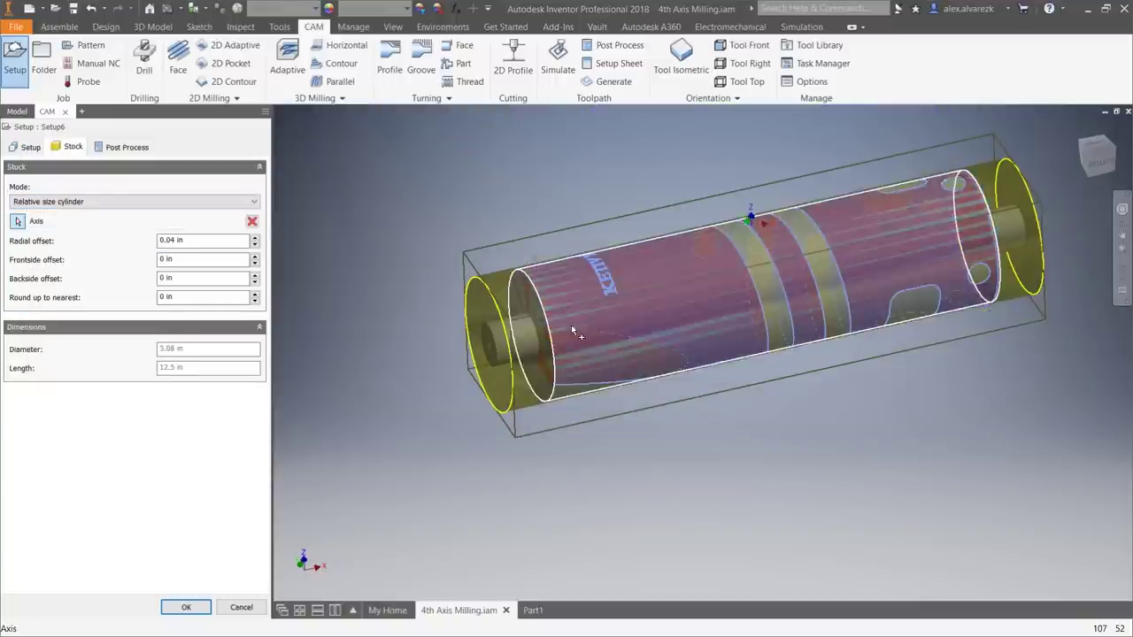
click(197, 303)
text(.)
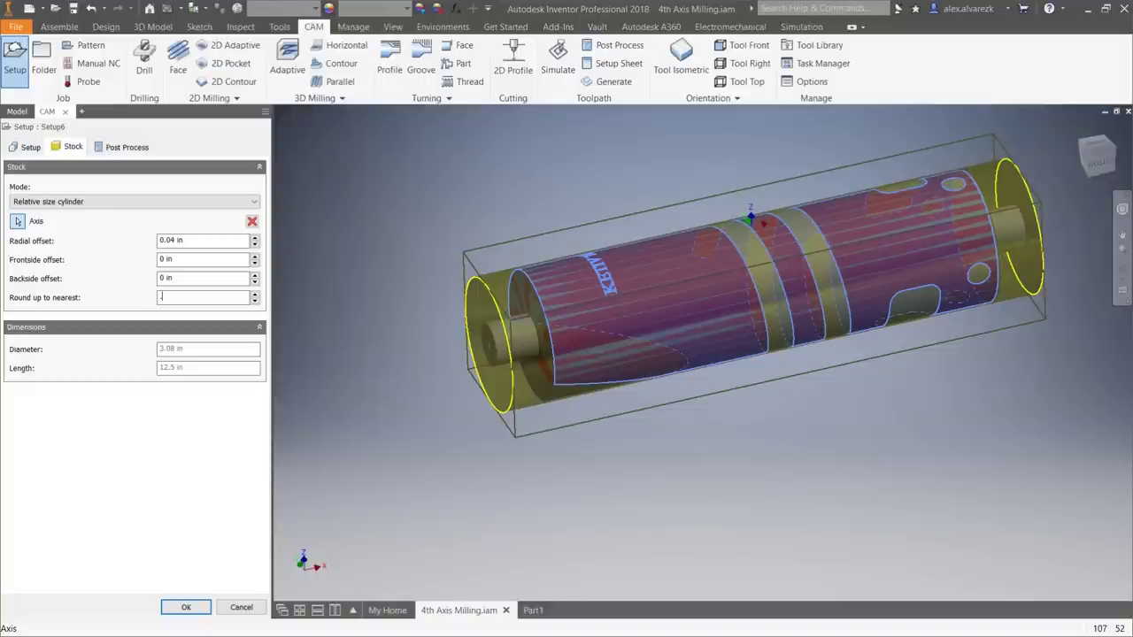
text(.25)
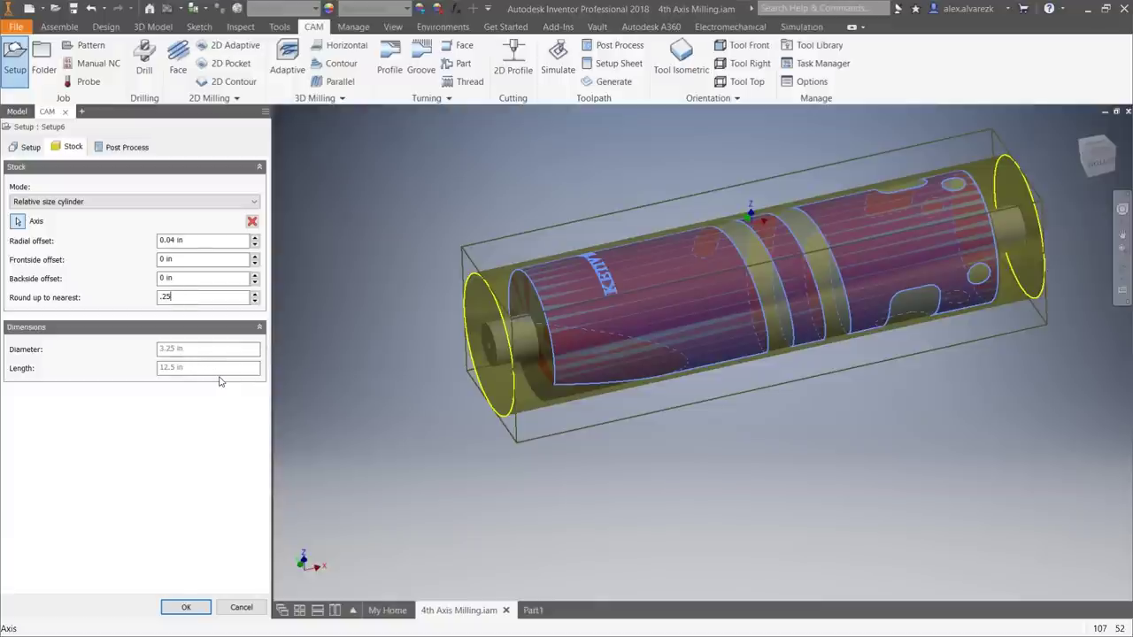
Define the setup's stock from solid, using the stock body with the stub shafts at both ends.
click(251, 203)
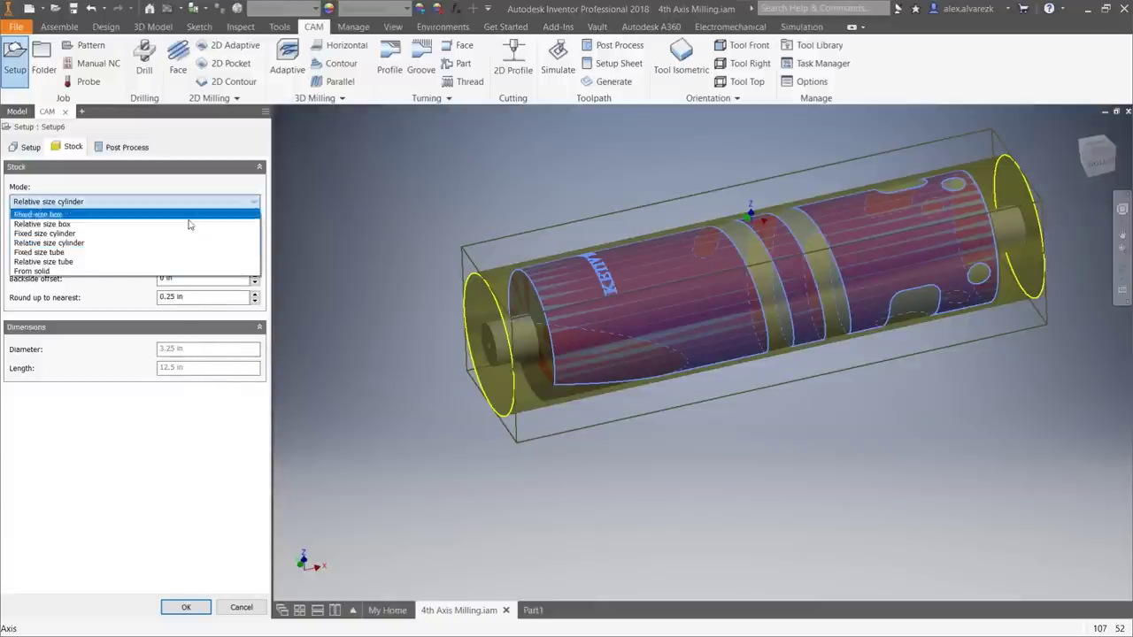
click(46, 272)
click(509, 368)
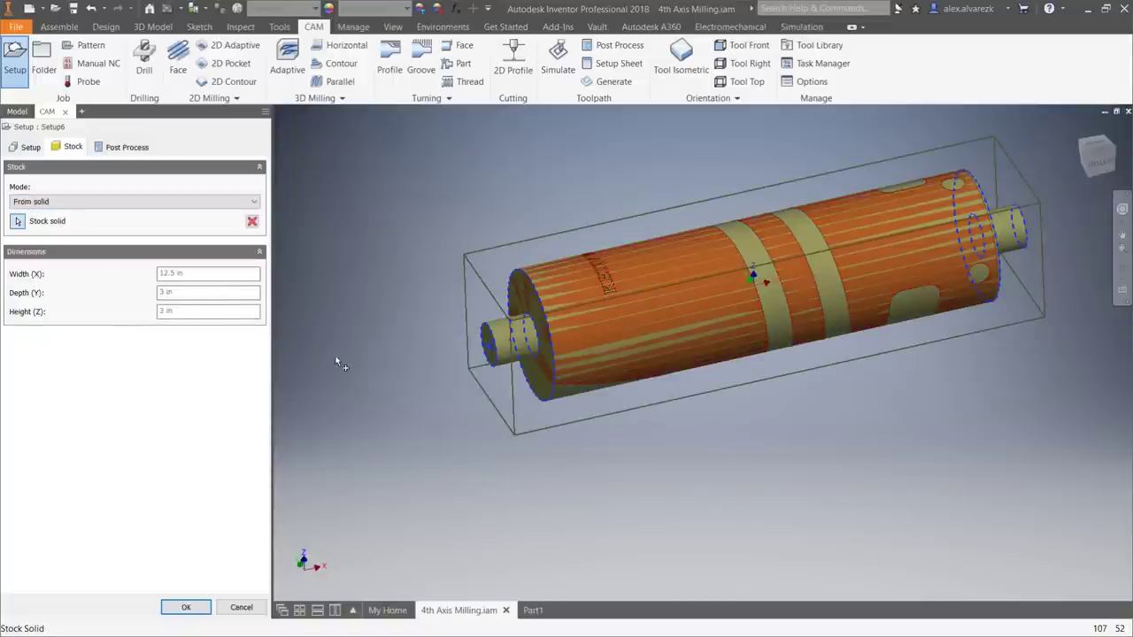
Set the WCS origin to a selected point at the centre of the inner circular edge on the part's +X end face.
click(27, 147)
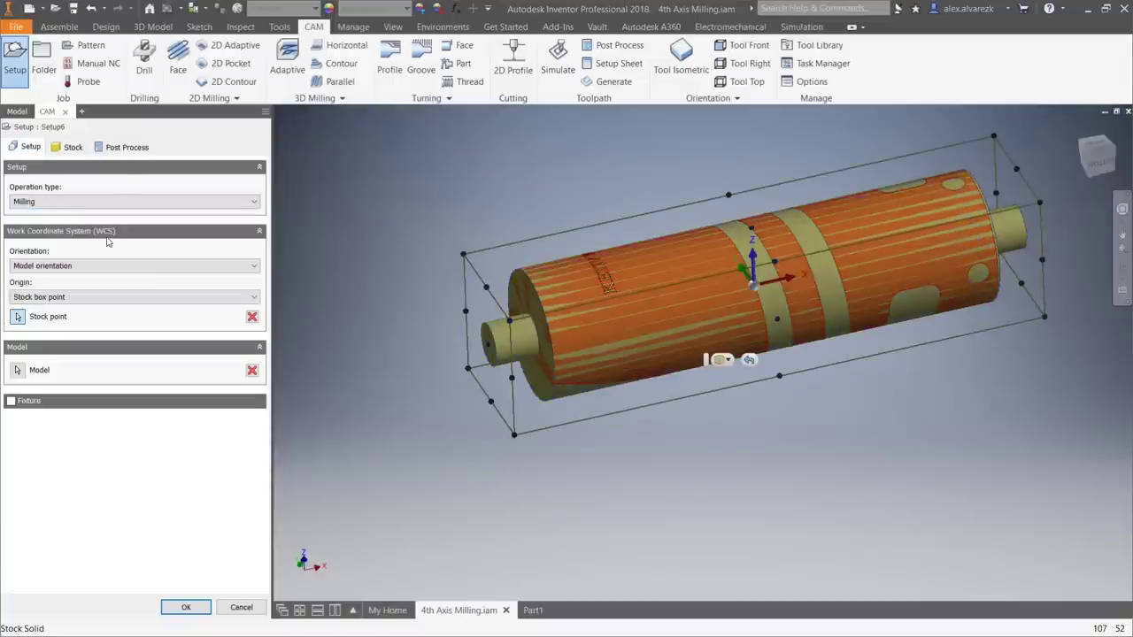
shift+middle_drag(906, 439, 796, 440)
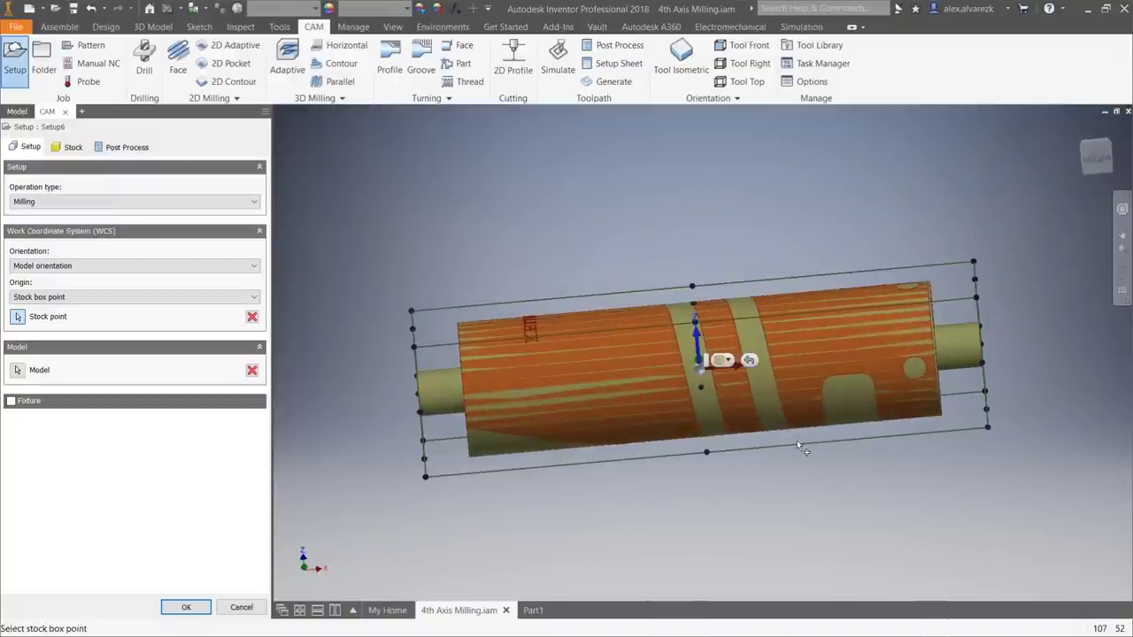
shift+middle_drag(804, 214, 777, 235)
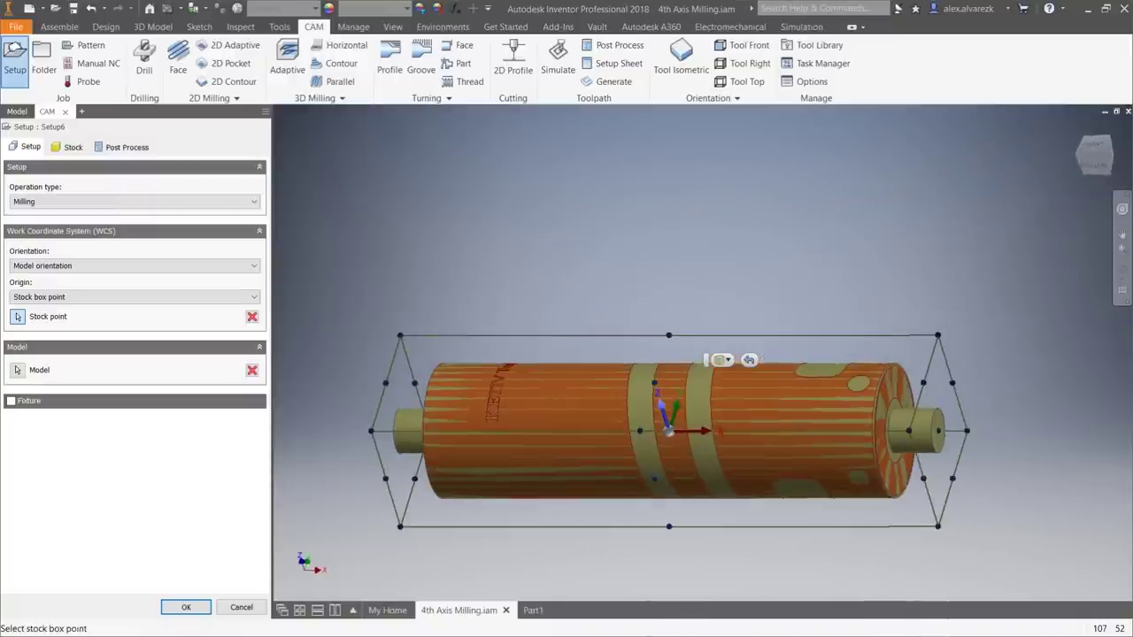
middle_drag(766, 287, 779, 254)
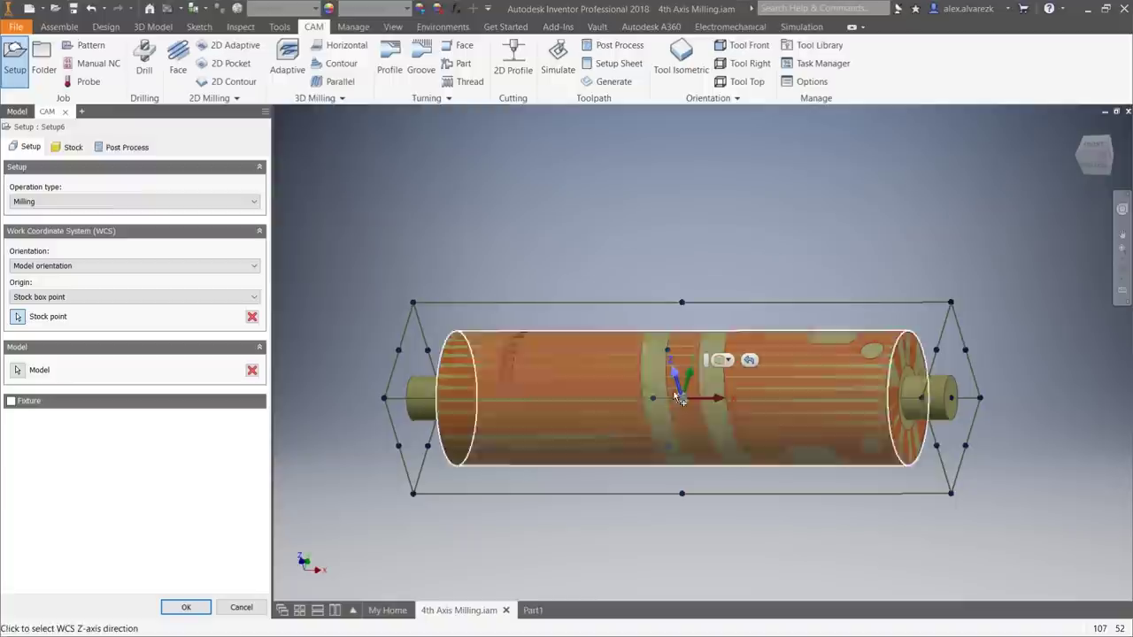
middle_drag(863, 256, 804, 232)
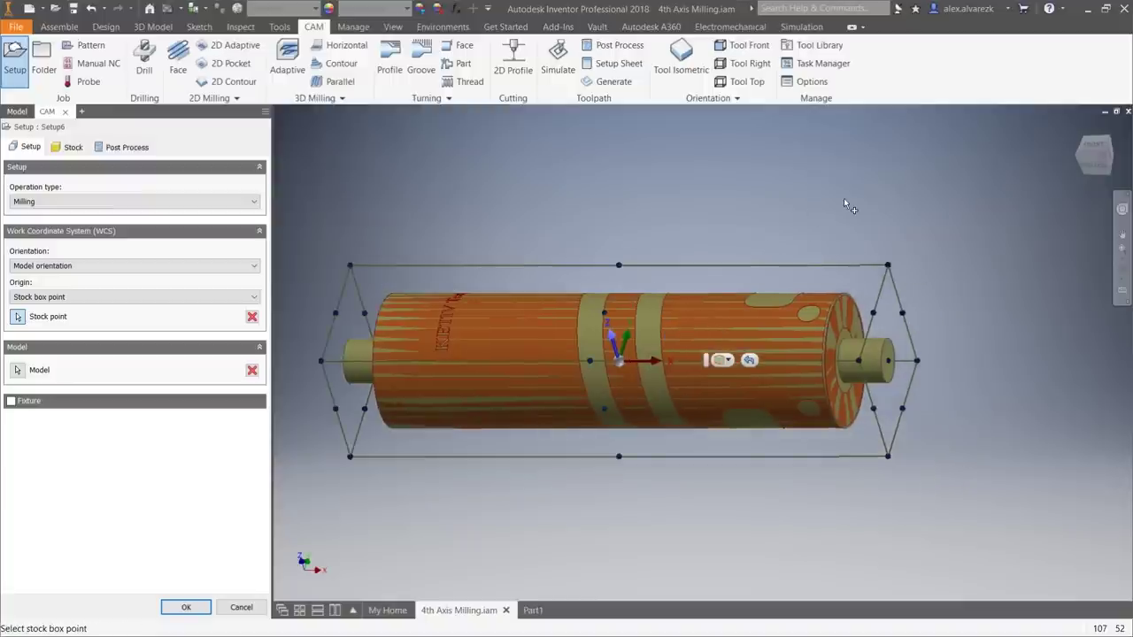
scroll(876, 294, up, 3)
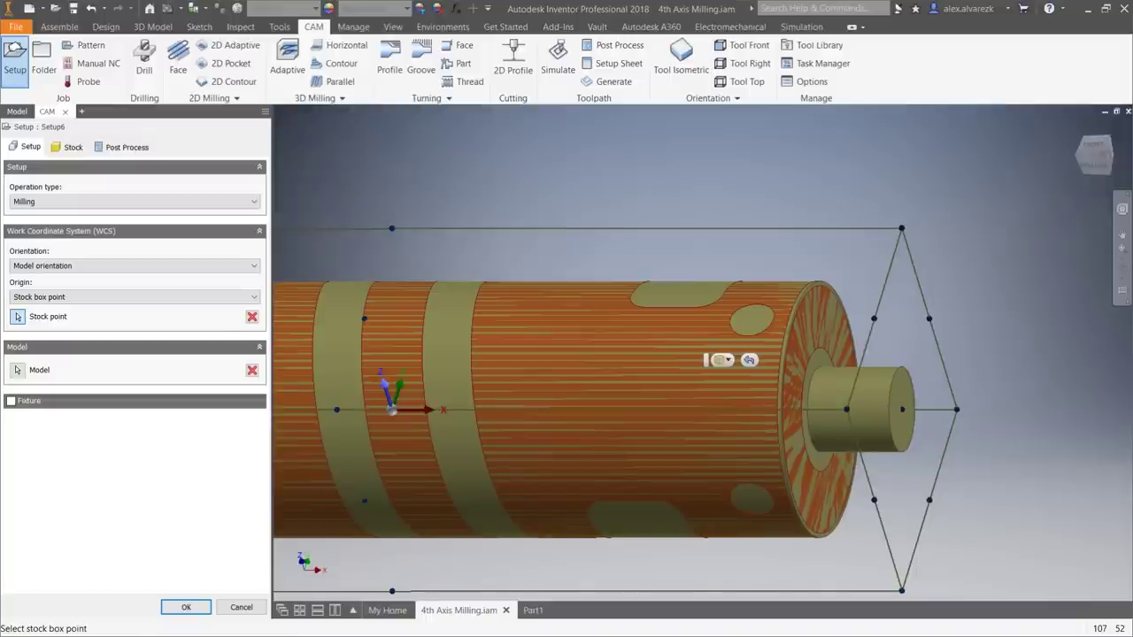
middle_drag(872, 205, 883, 180)
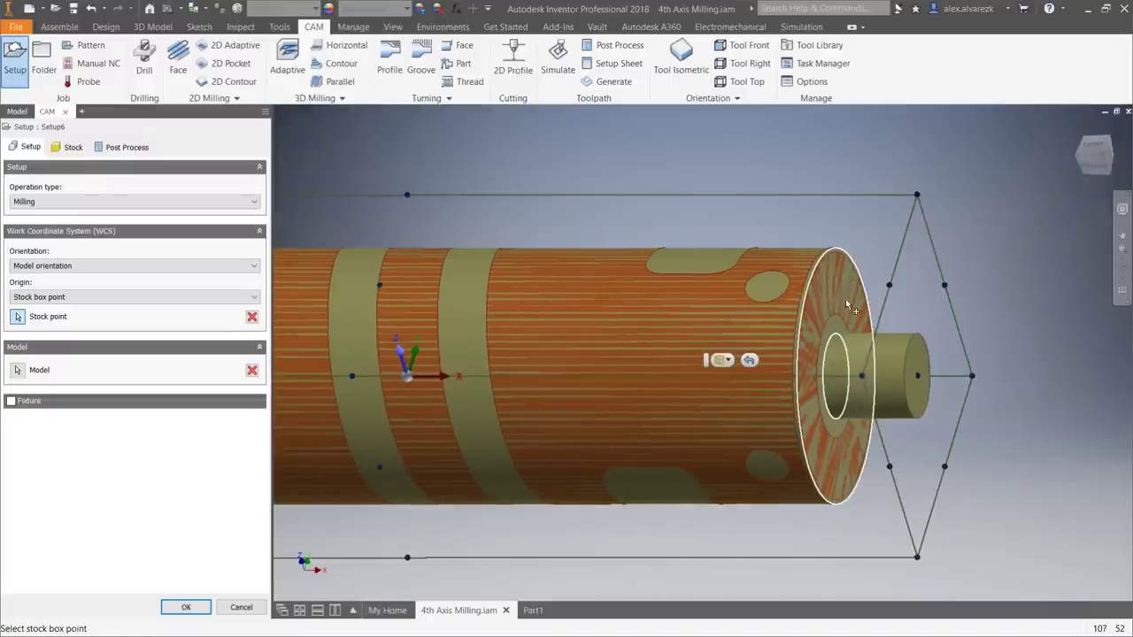
click(151, 297)
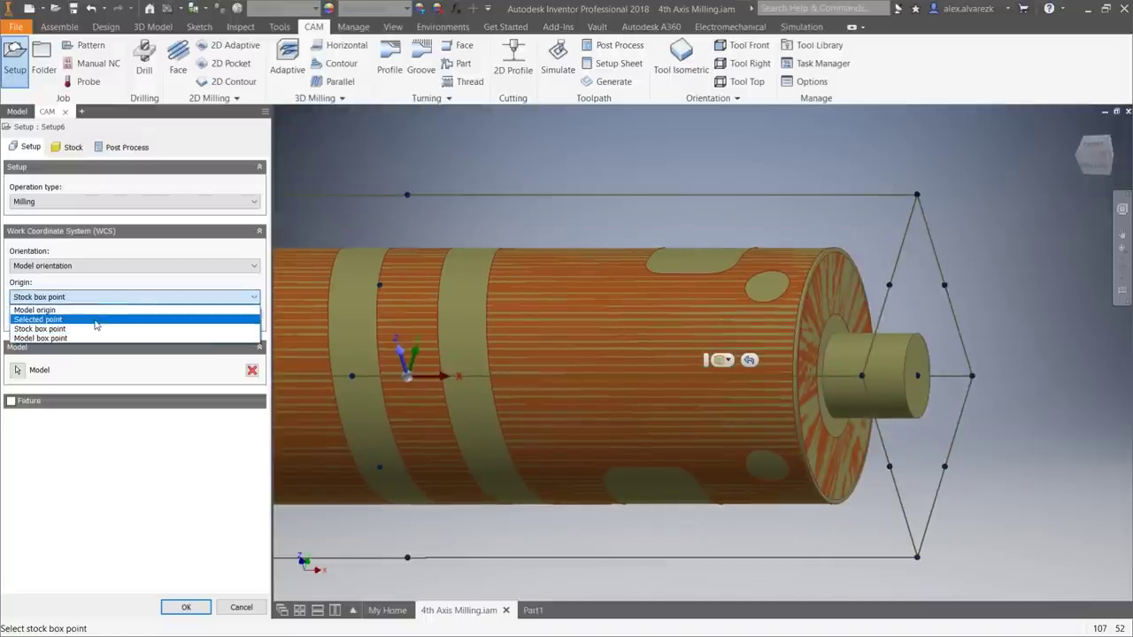
click(96, 321)
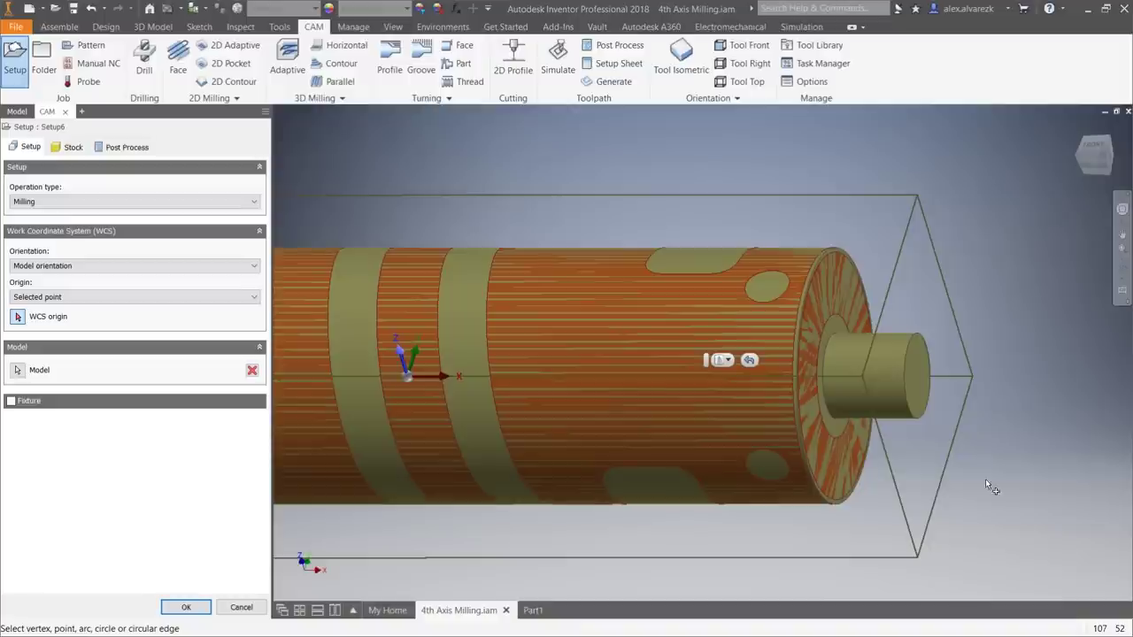
click(837, 323)
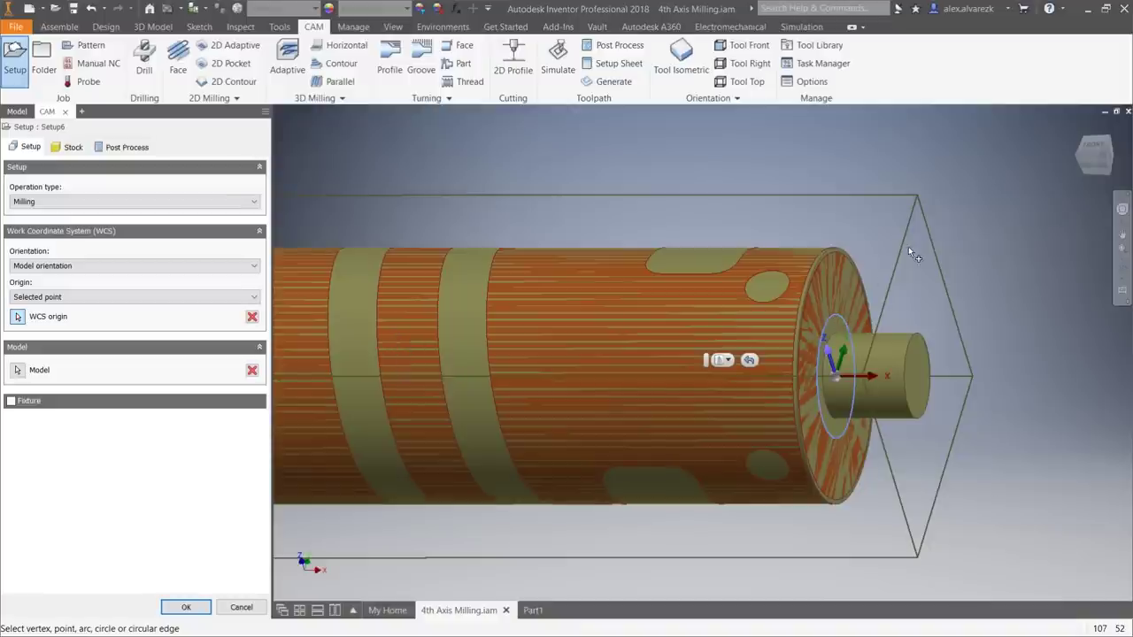
shift+middle_drag(1000, 363, 909, 377)
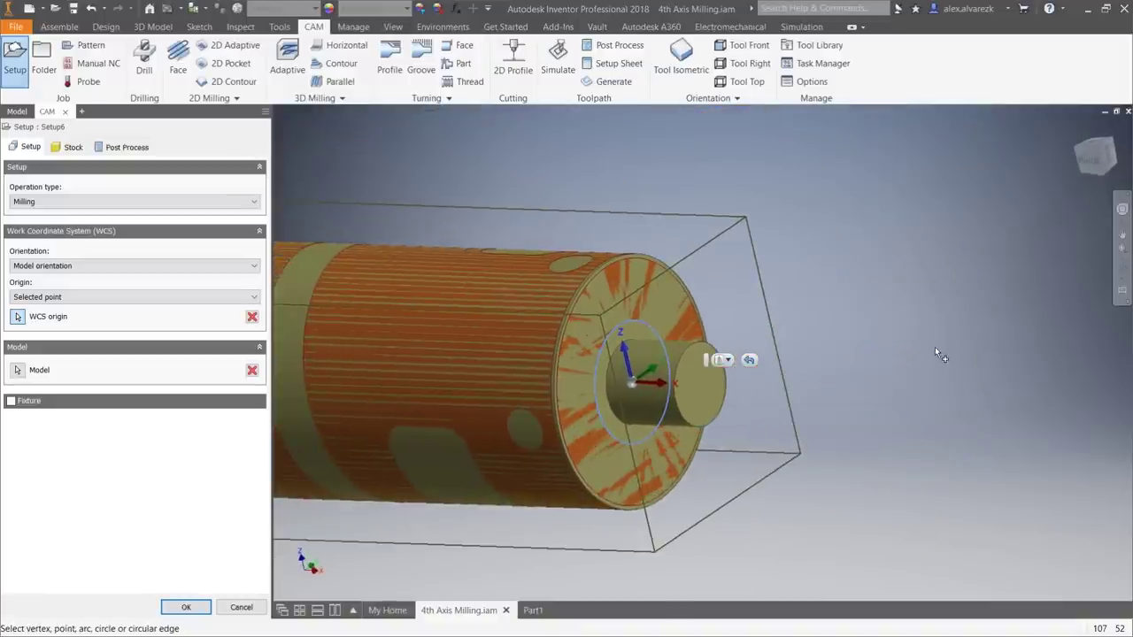
Clear the setup's default model selection, choose only the red 4th axis part as the model, and finish the setup.
click(19, 371)
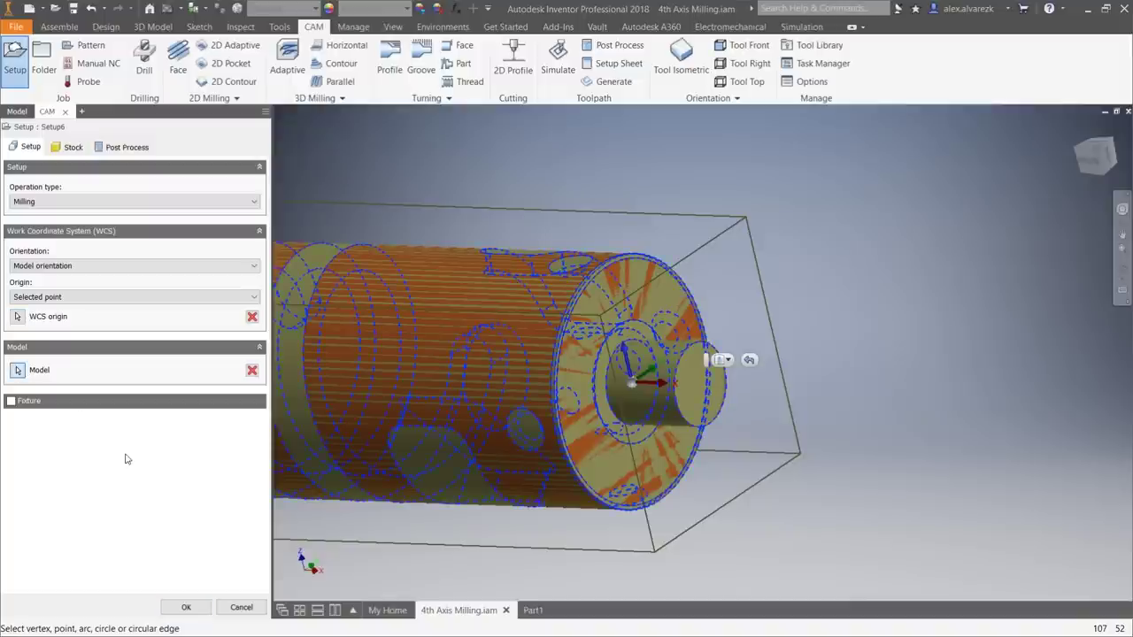
scroll(661, 251, up, 4)
middle_drag(571, 225, 639, 228)
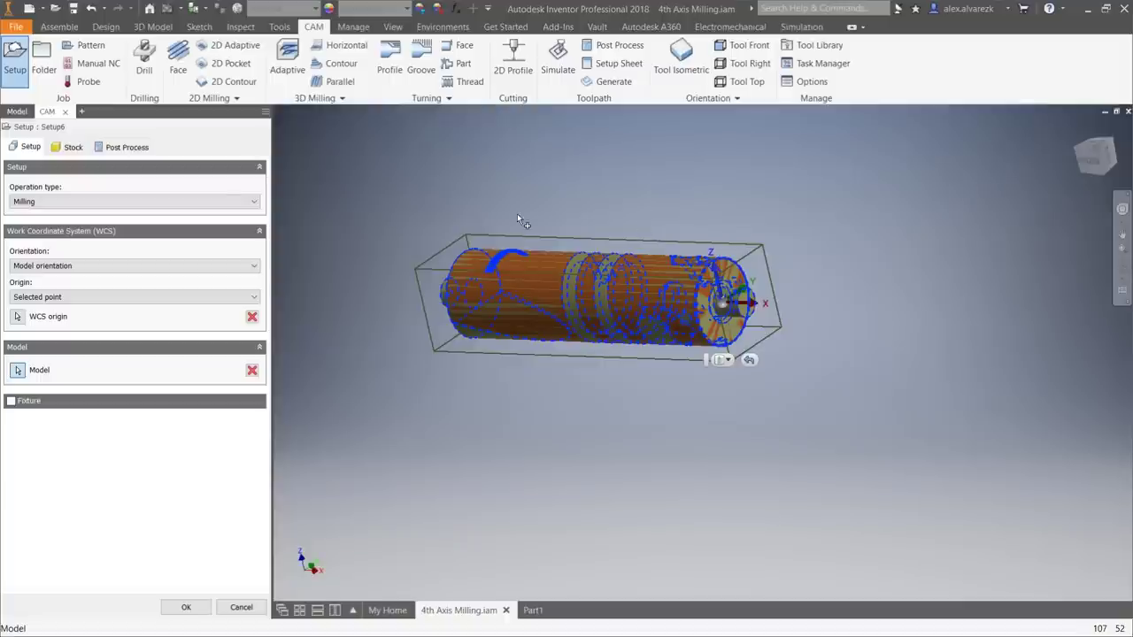
shift+middle_drag(562, 390, 577, 474)
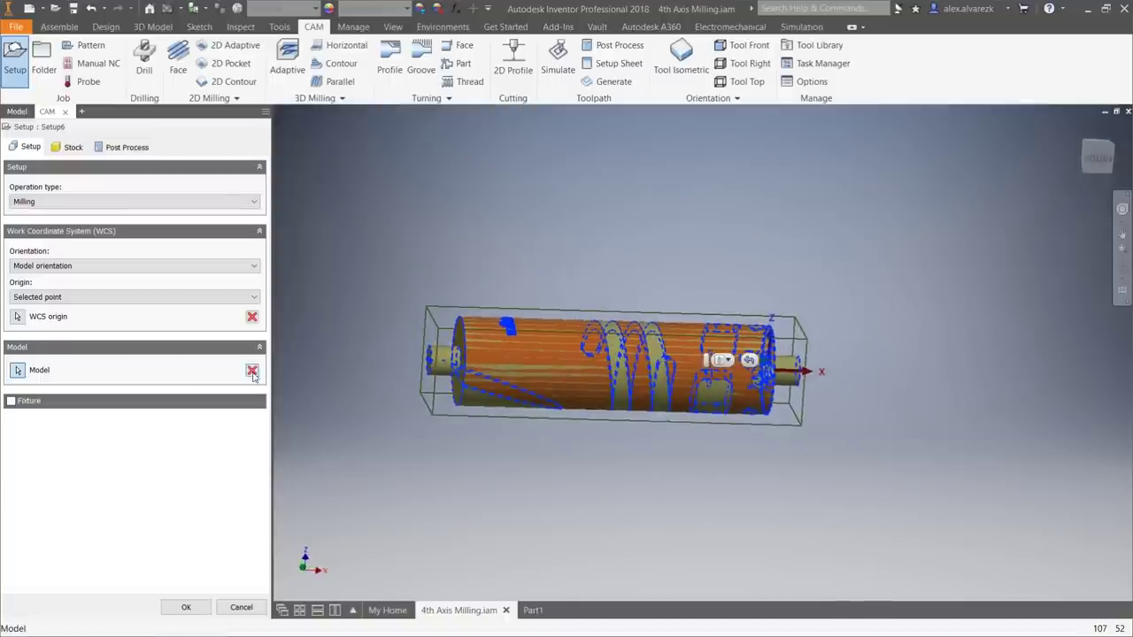
click(252, 370)
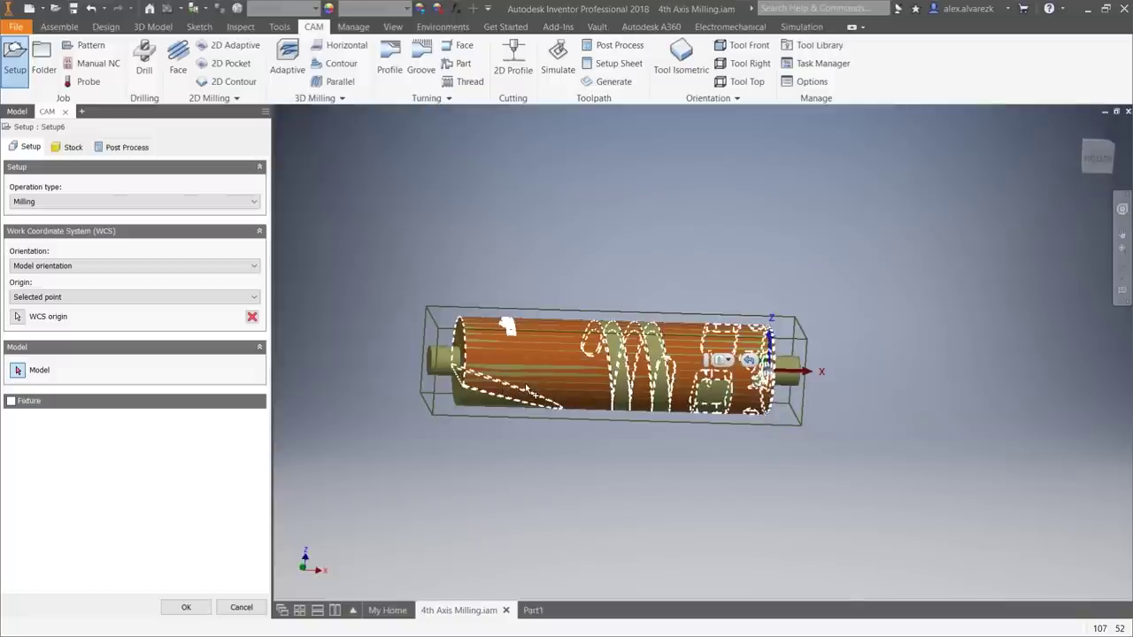
click(526, 390)
shift+middle_drag(523, 463, 486, 468)
click(187, 608)
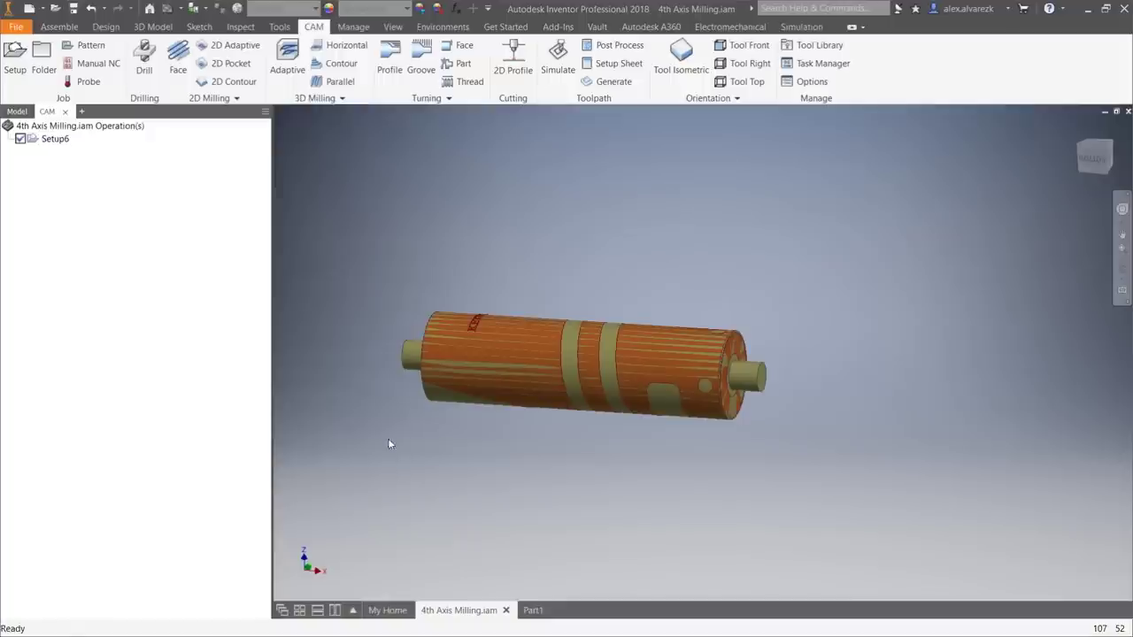
Hide the Stock:1 component in the assembly and select Setup6 to preview its stock and WCS around the part.
click(16, 111)
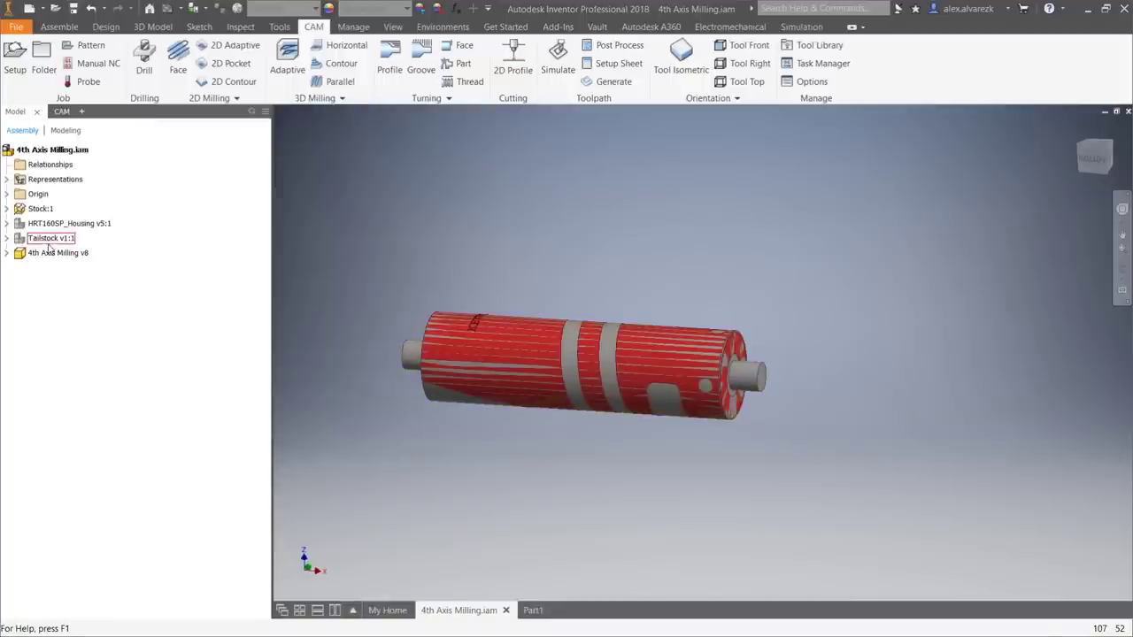
click(54, 211)
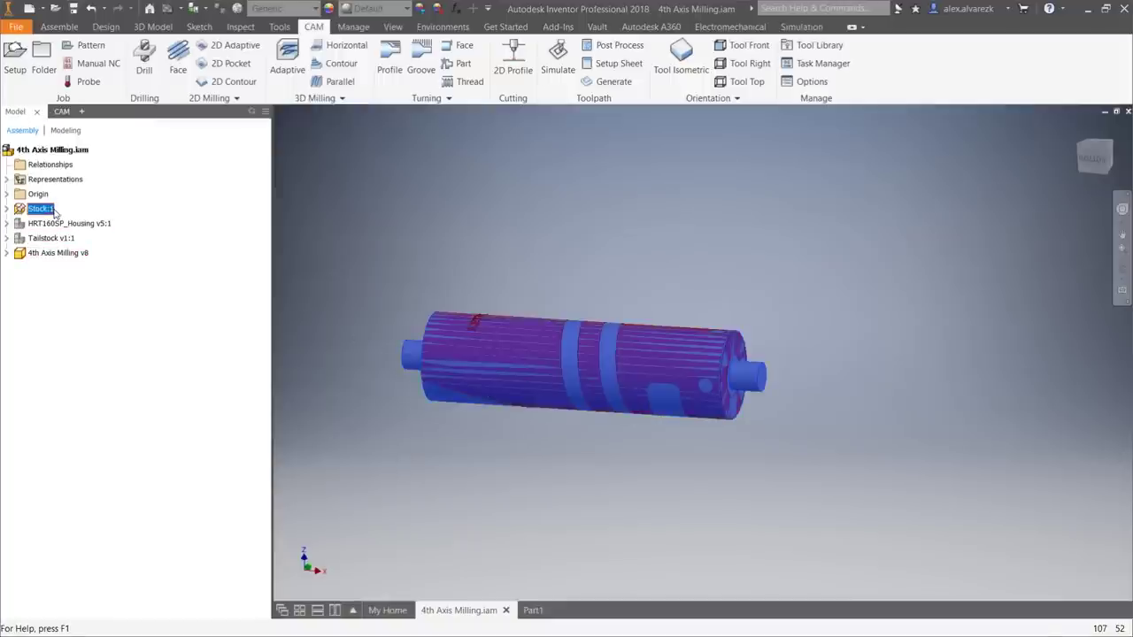
key(alt+v)
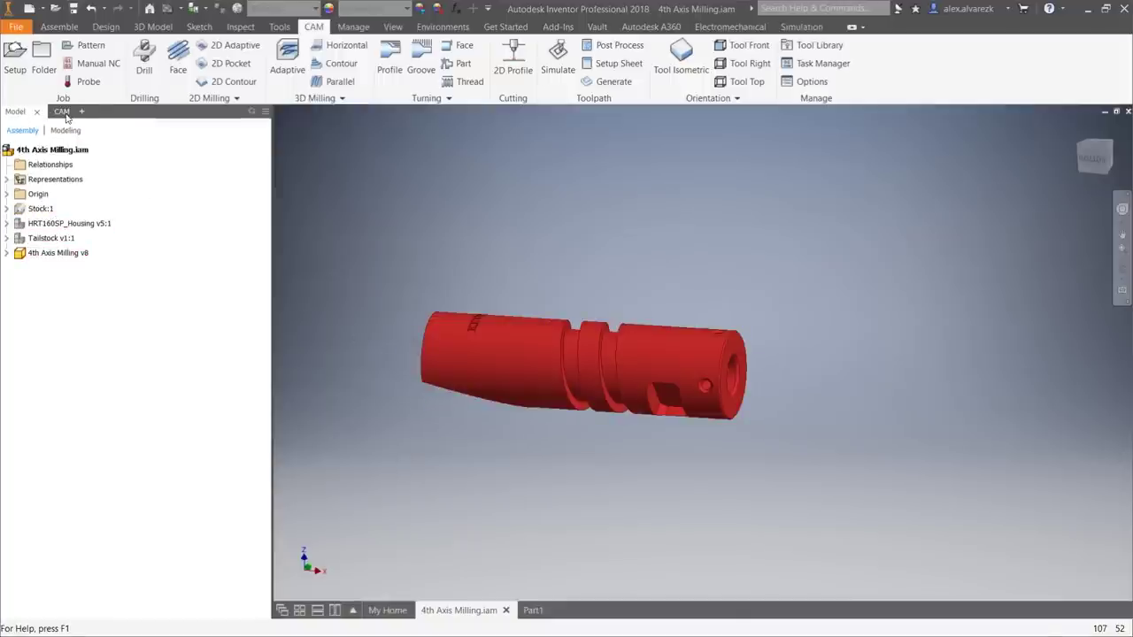
click(64, 114)
click(55, 139)
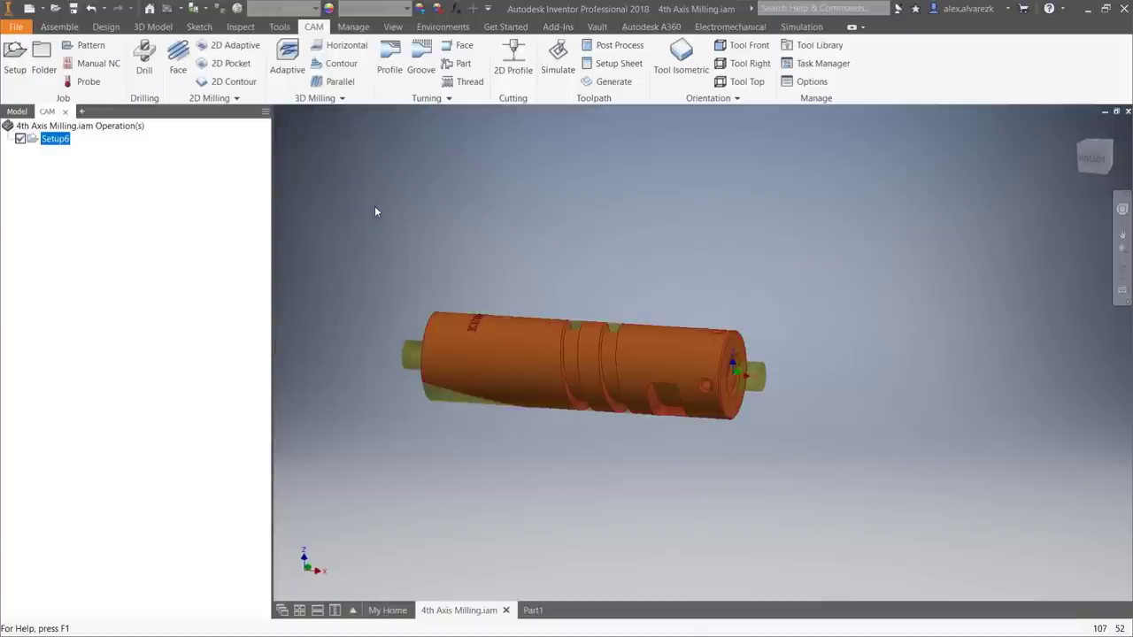
Examine the part's angled flat, helical grooves, pockets, holes and engraved text from all sides relative to the setup's WCS.
shift+middle_drag(766, 286, 815, 392)
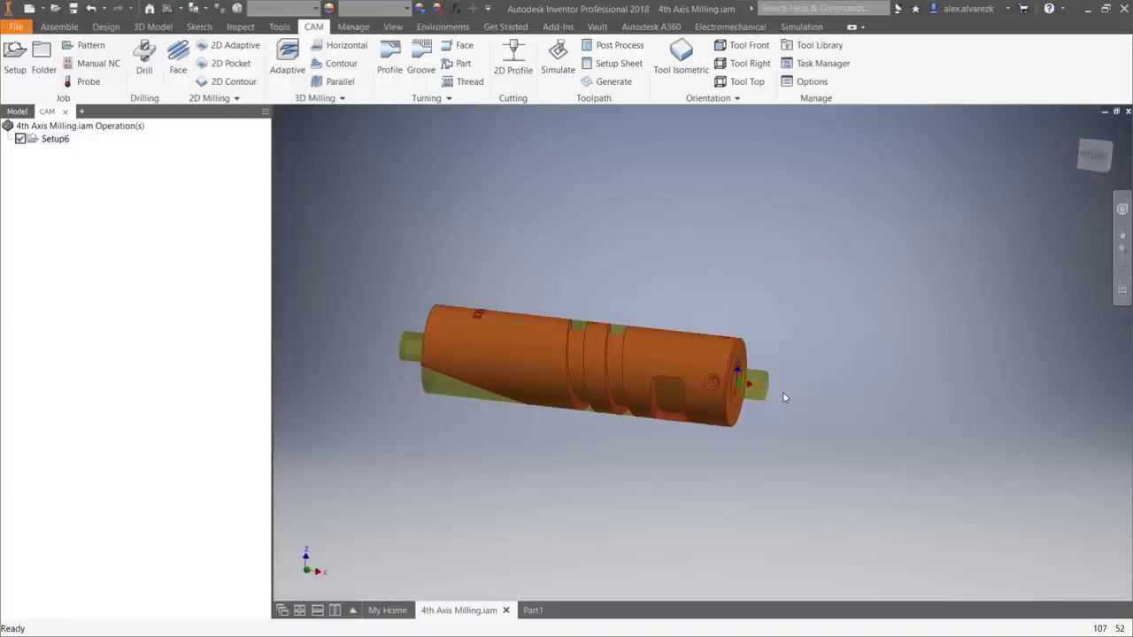
shift+middle_drag(776, 438, 768, 368)
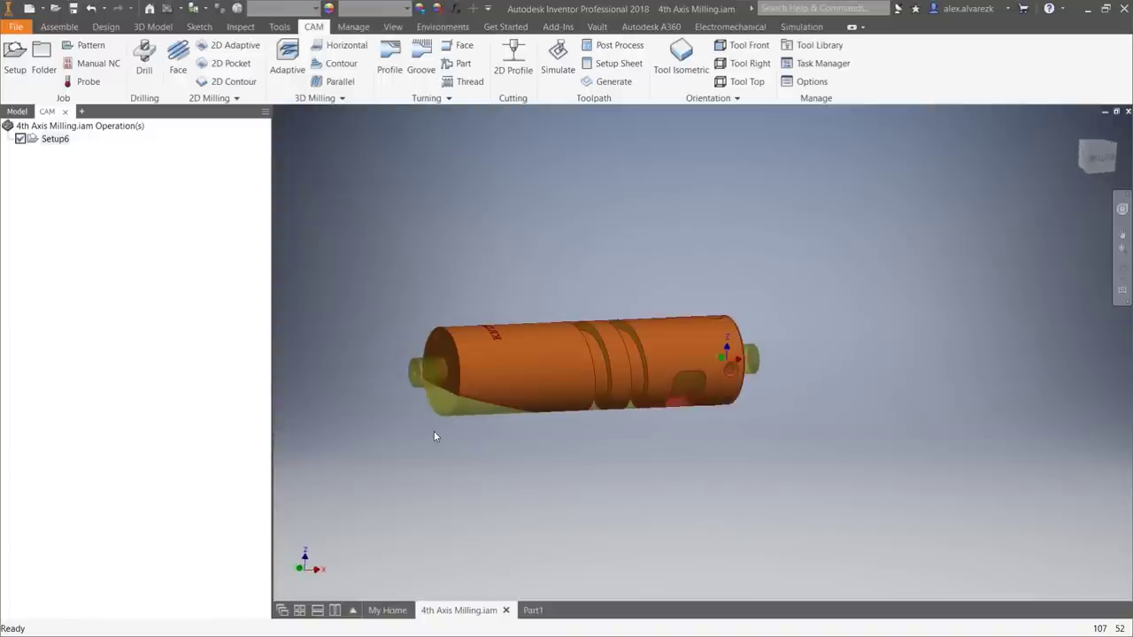
shift+middle_drag(986, 375, 872, 443)
scroll(753, 433, down, 3)
middle_drag(788, 333, 898, 183)
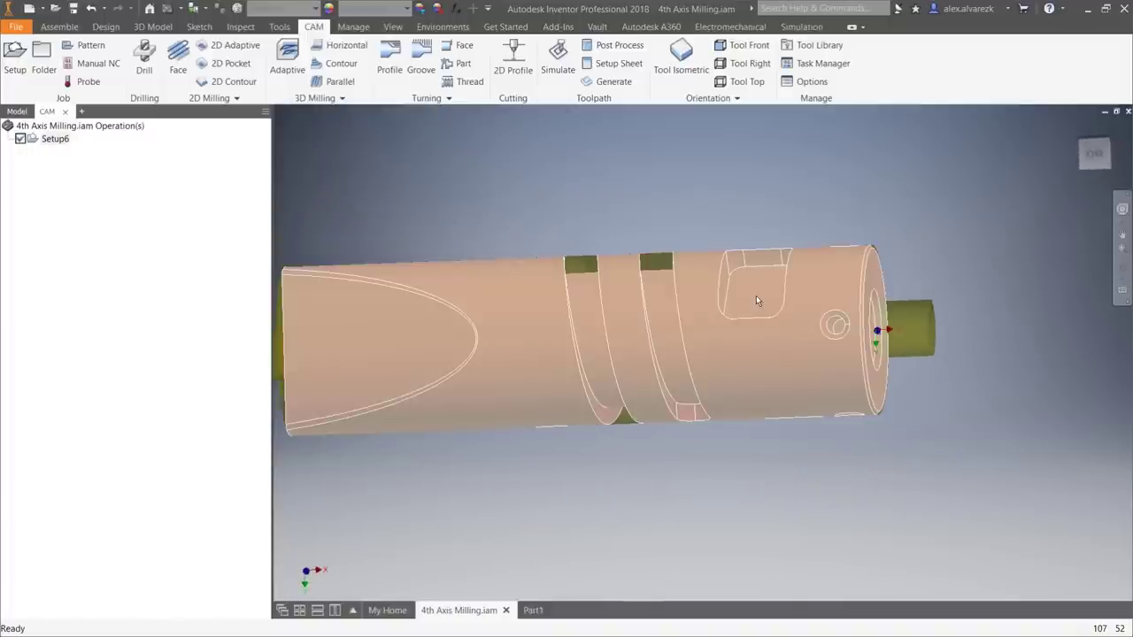
shift+middle_drag(725, 184, 509, 359)
shift+middle_drag(457, 251, 593, 305)
shift+middle_drag(662, 325, 733, 291)
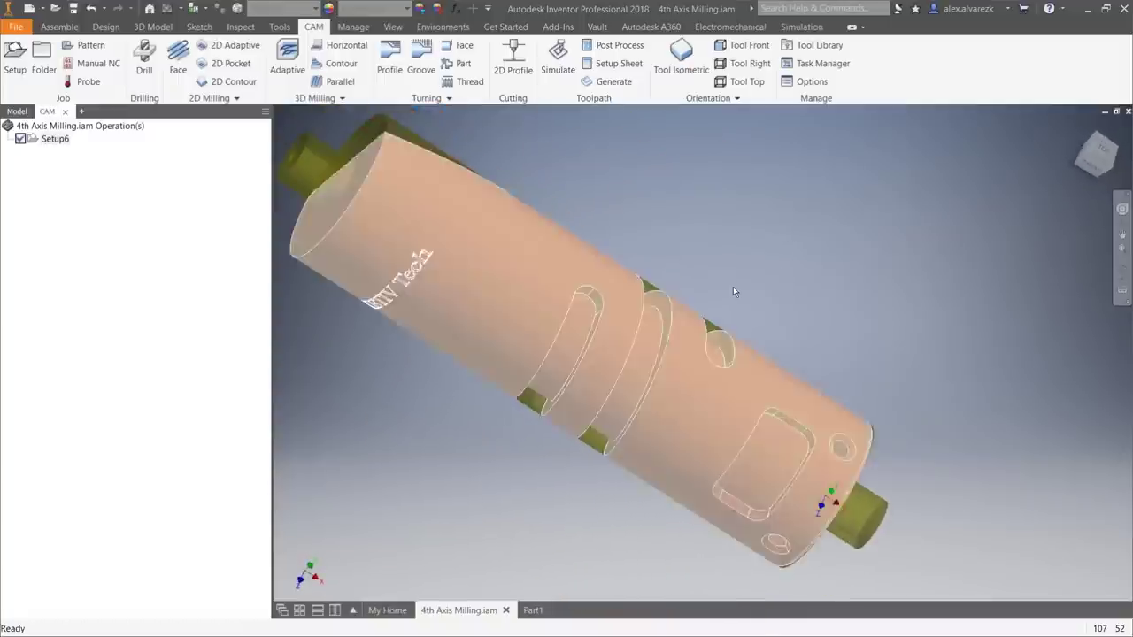
shift+middle_drag(749, 207, 812, 273)
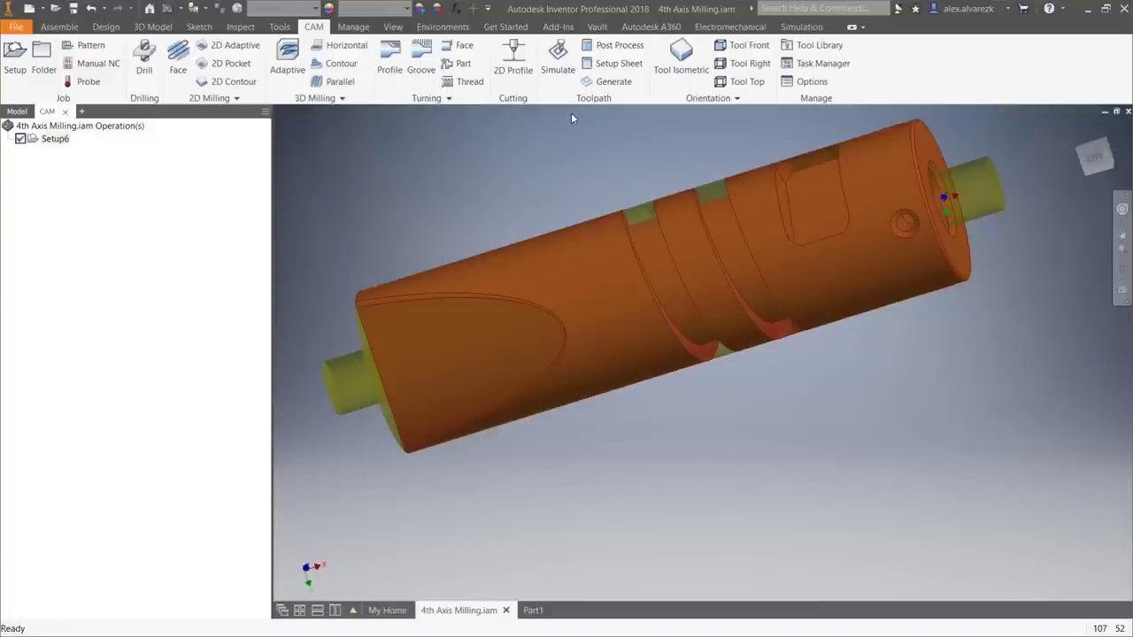
middle_drag(580, 166, 587, 237)
shift+middle_drag(587, 236, 530, 178)
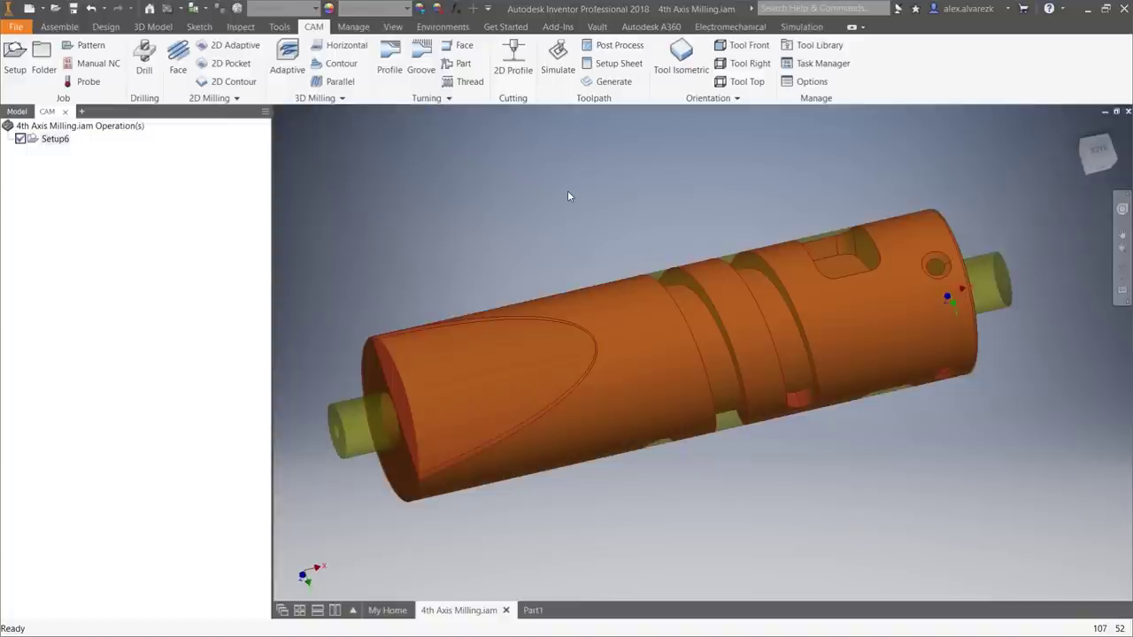
shift+middle_drag(810, 177, 786, 210)
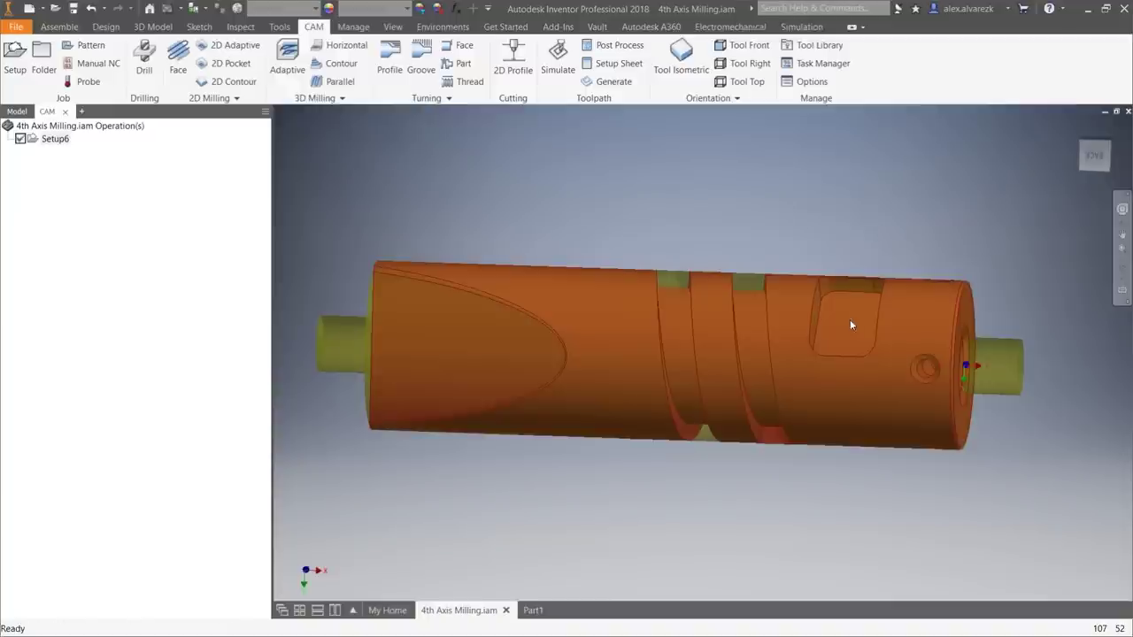
shift+middle_drag(947, 220, 900, 225)
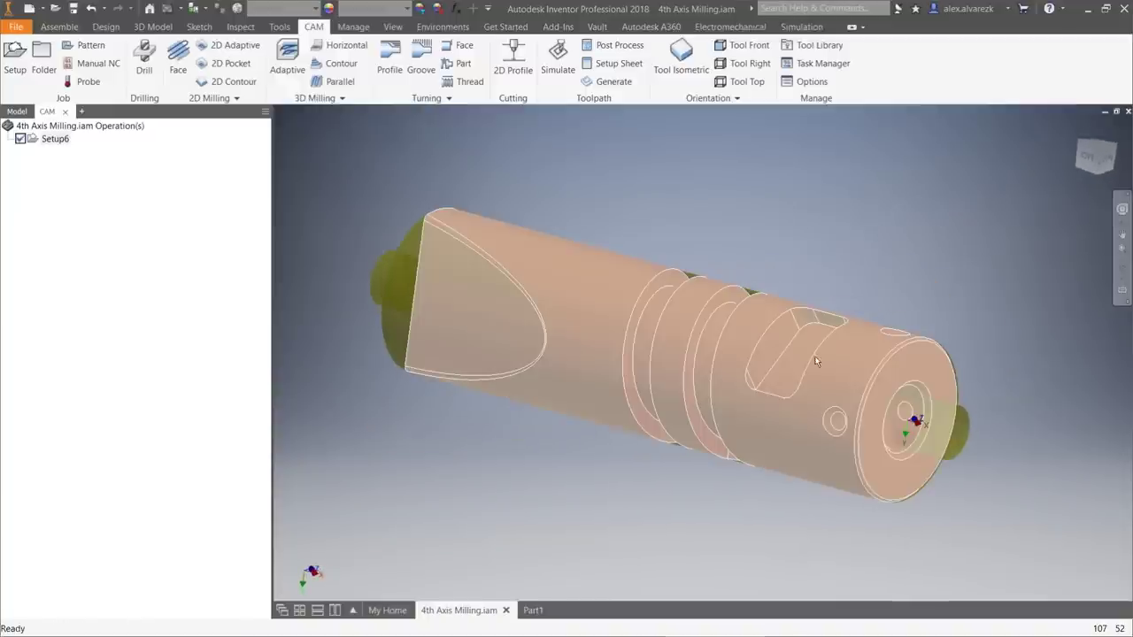
shift+middle_drag(965, 293, 940, 382)
shift+middle_drag(941, 326, 977, 328)
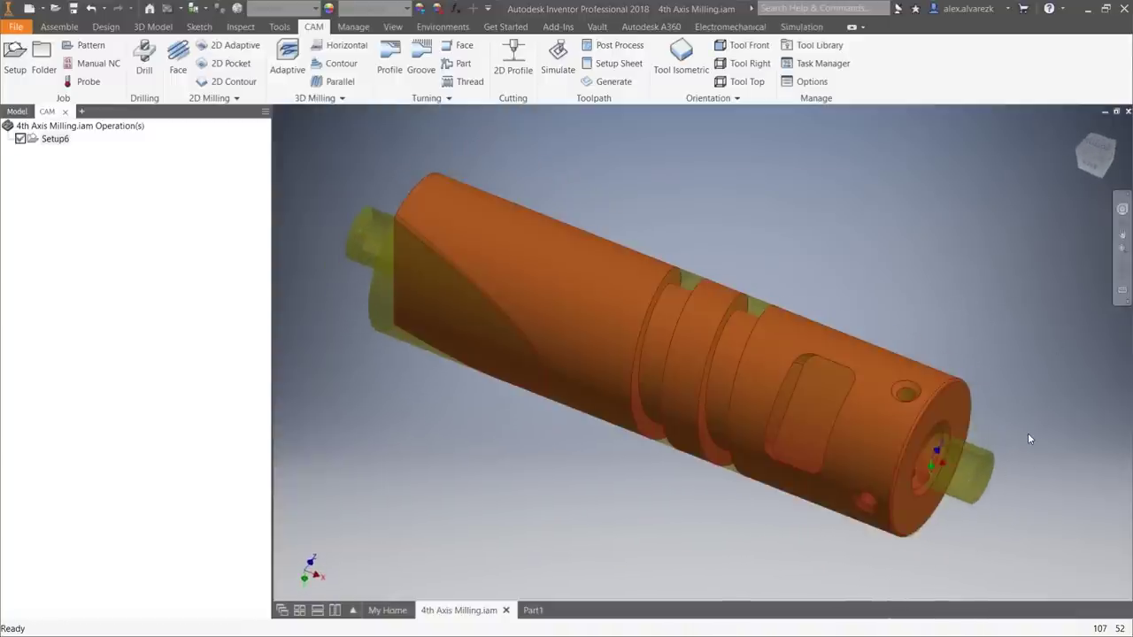
shift+middle_drag(801, 413, 855, 338)
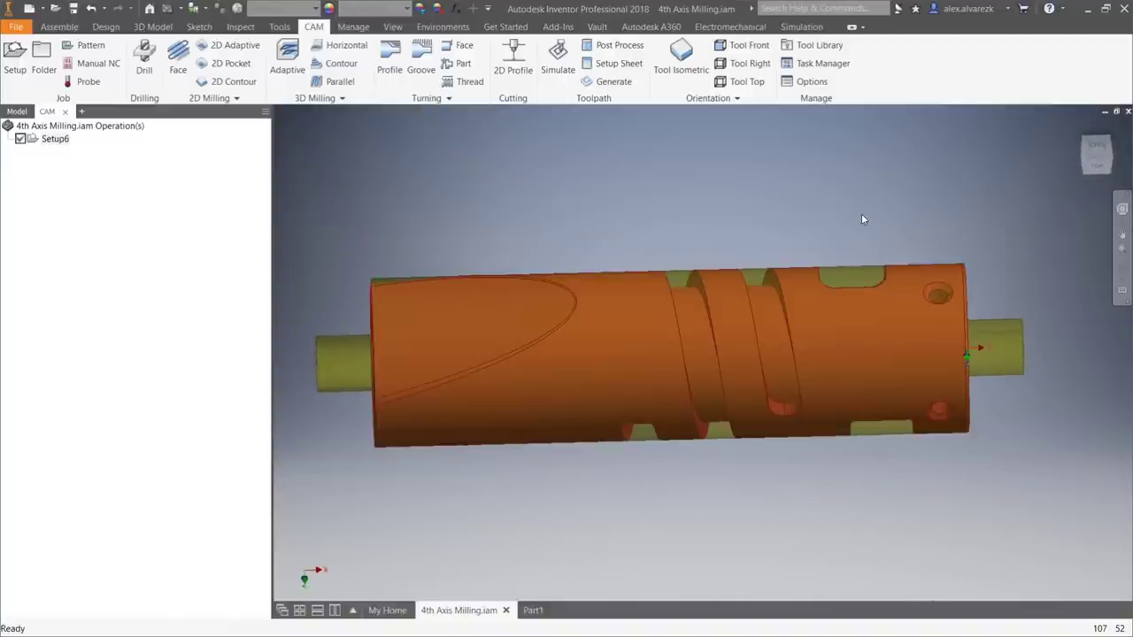
shift+middle_drag(911, 229, 896, 350)
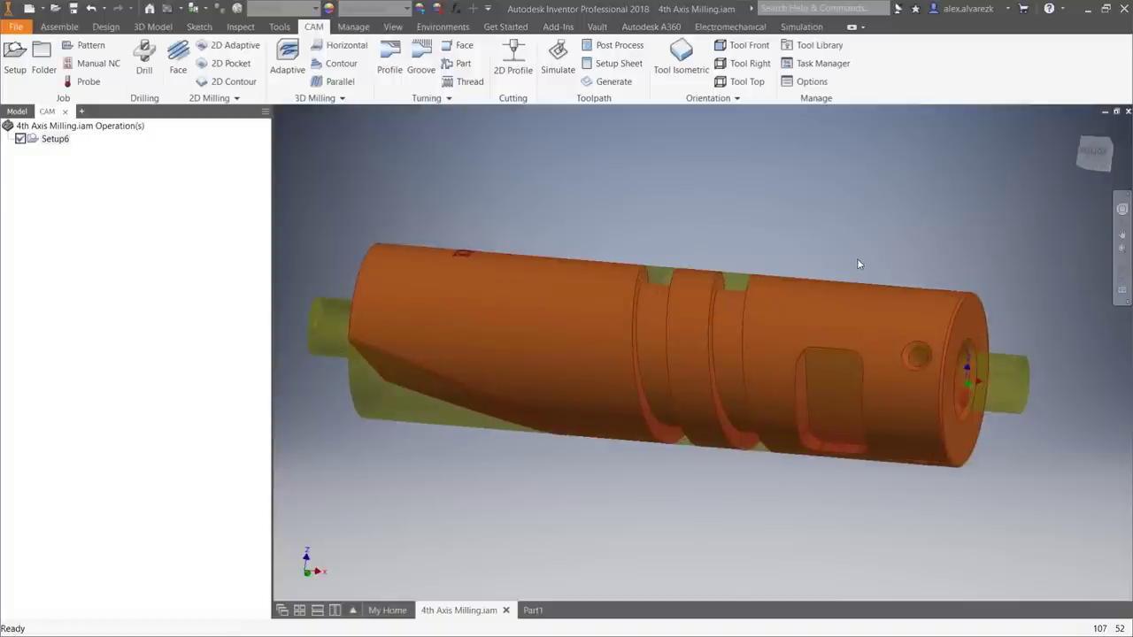
shift+middle_drag(832, 250, 819, 181)
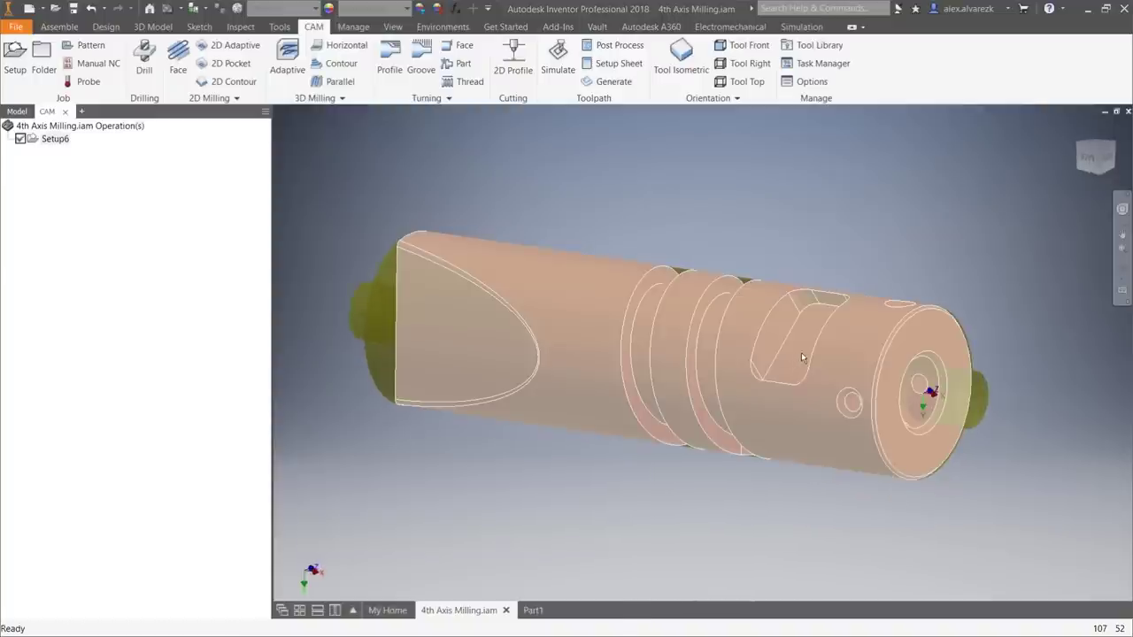
shift+middle_drag(858, 240, 891, 208)
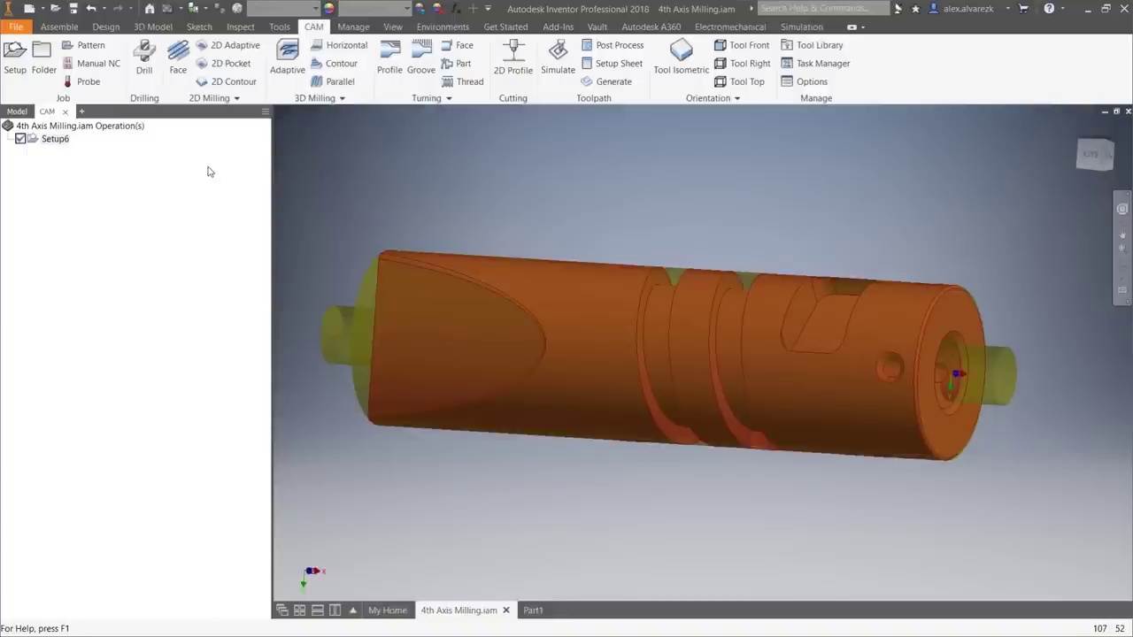
Try orienting Setup6's WCS with Select Z axis/plane & X axis, using the rectangular pocket's flat floor for the Z axis.
right_click(57, 141)
click(84, 151)
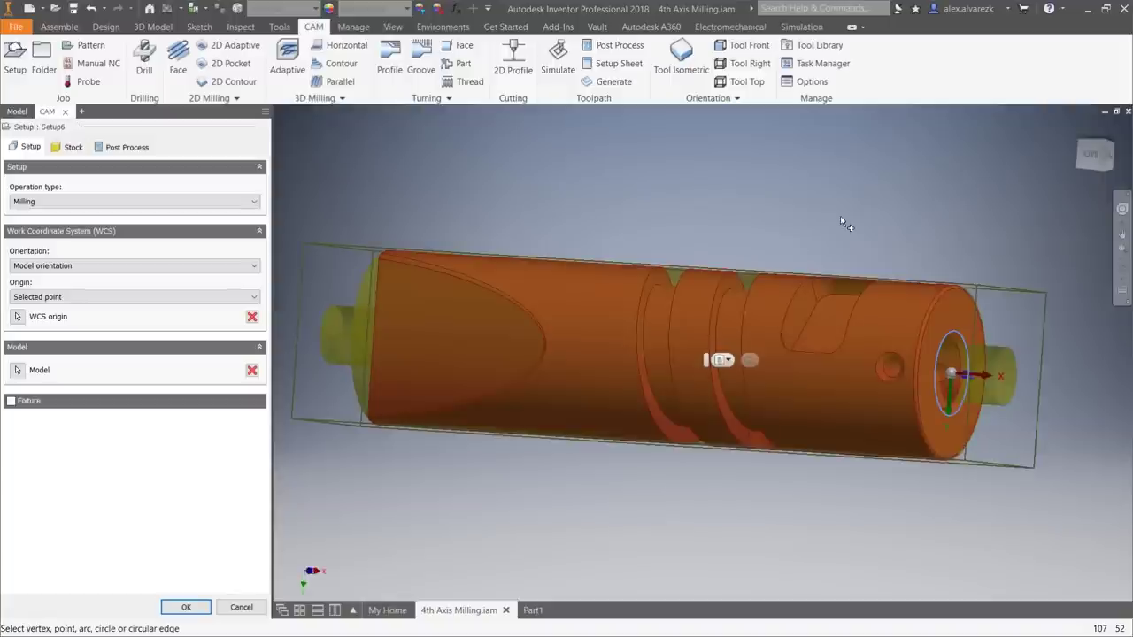
click(82, 266)
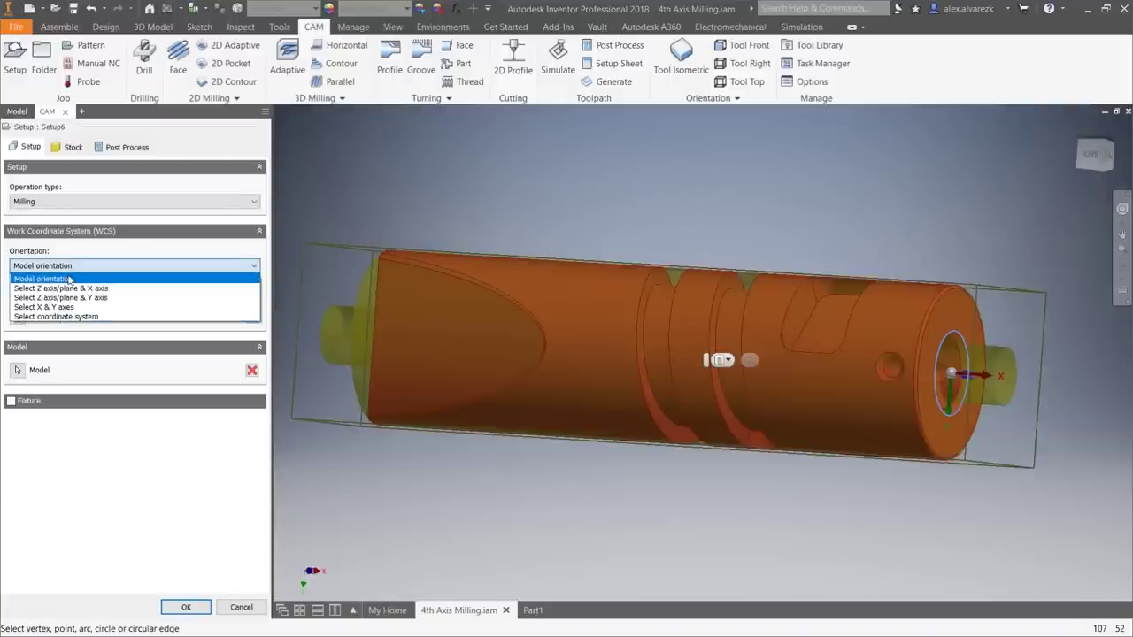
click(76, 287)
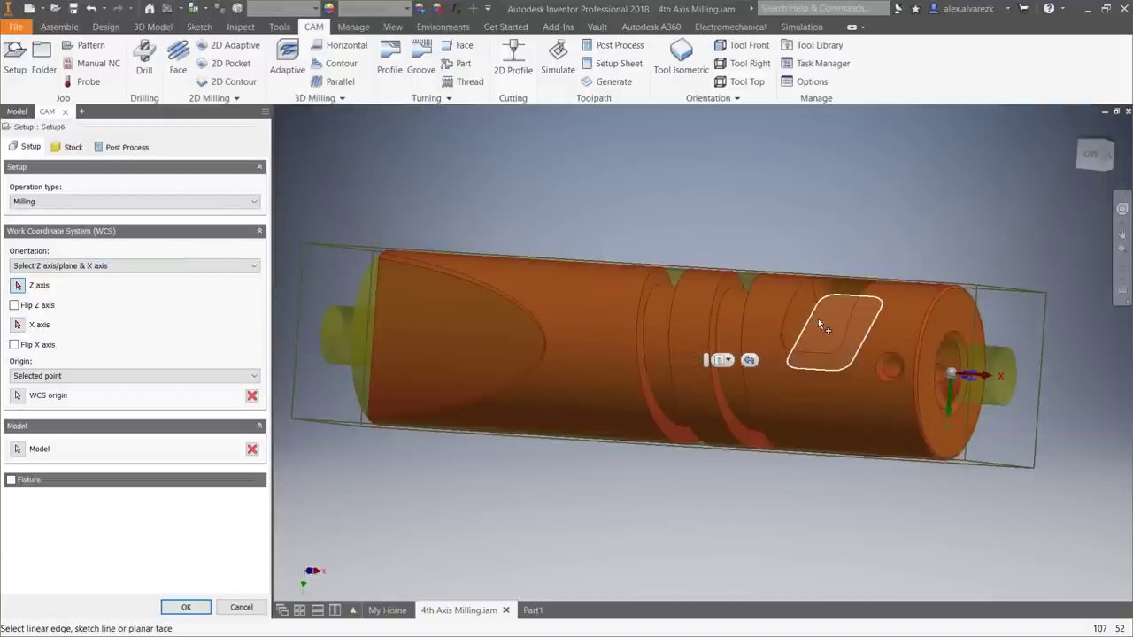
click(821, 324)
mouse_move(857, 226)
shift+middle_down()
mouse_move(852, 208)
mouse_move(726, 256)
mouse_move(850, 222)
shift+middle_up()
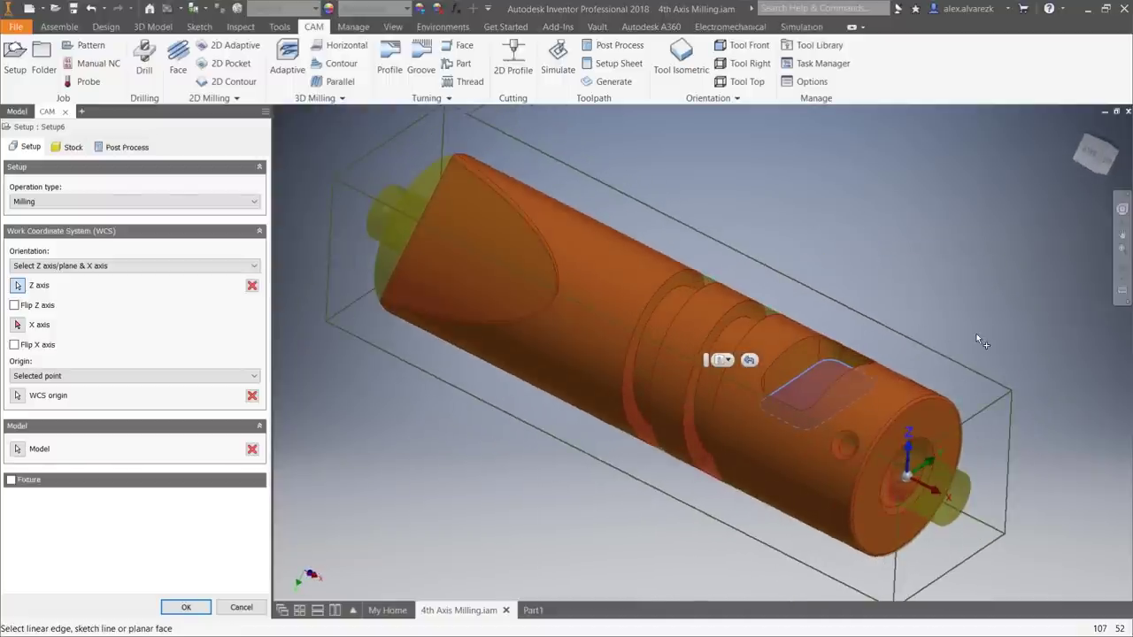
click(184, 608)
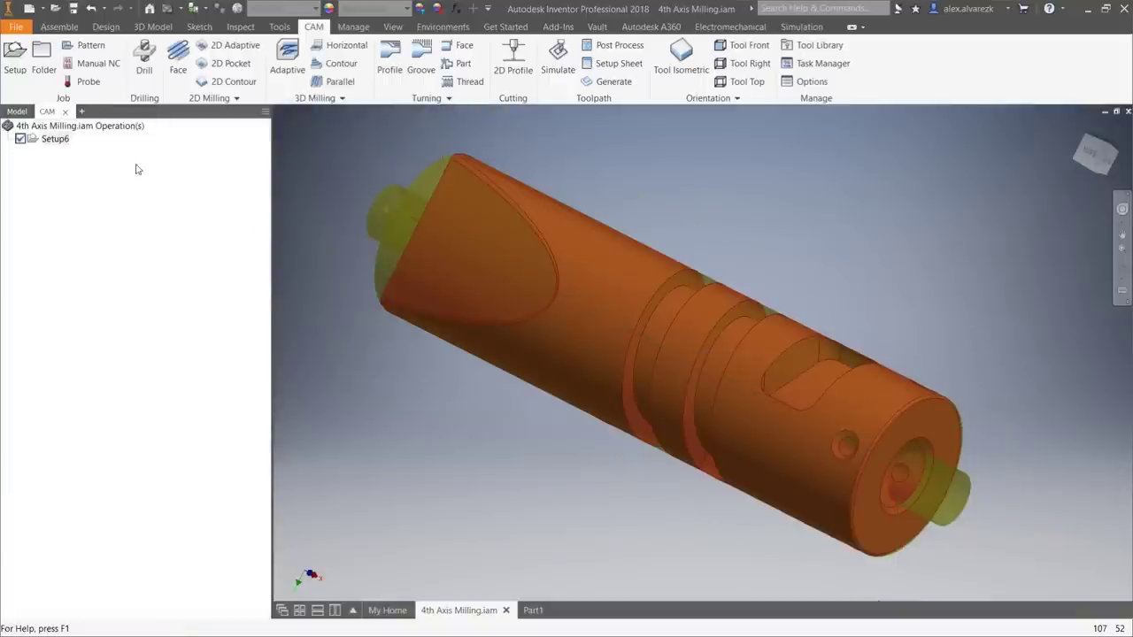
Undo the last change to Setup6's orientation.
click(55, 139)
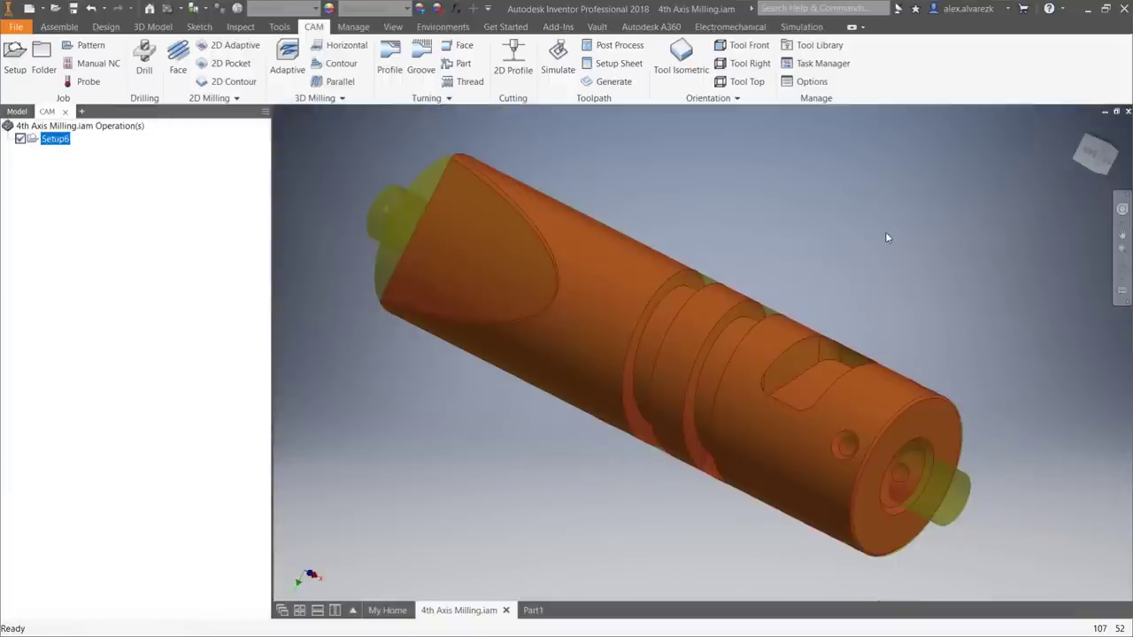
click(899, 291)
scroll(900, 292, up, 3)
shift+middle_drag(896, 293, 921, 288)
click(59, 140)
click(50, 141)
scroll(589, 442, up, 3)
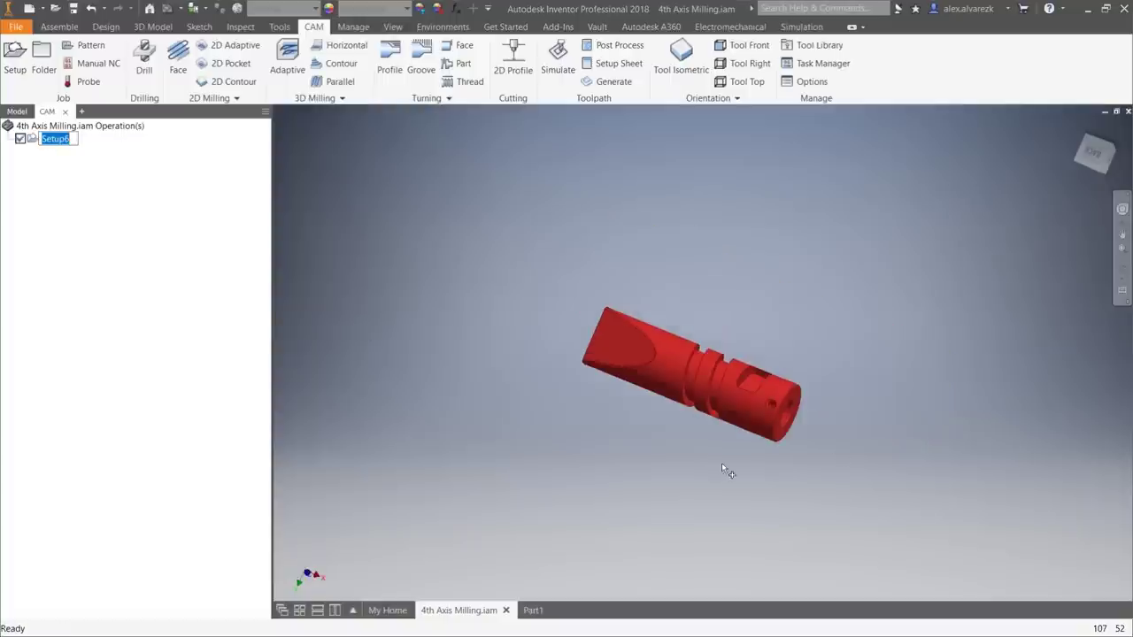
key(Delete)
shift+middle_drag(811, 437, 802, 433)
key(ctrl+z)
scroll(853, 271, up, 5)
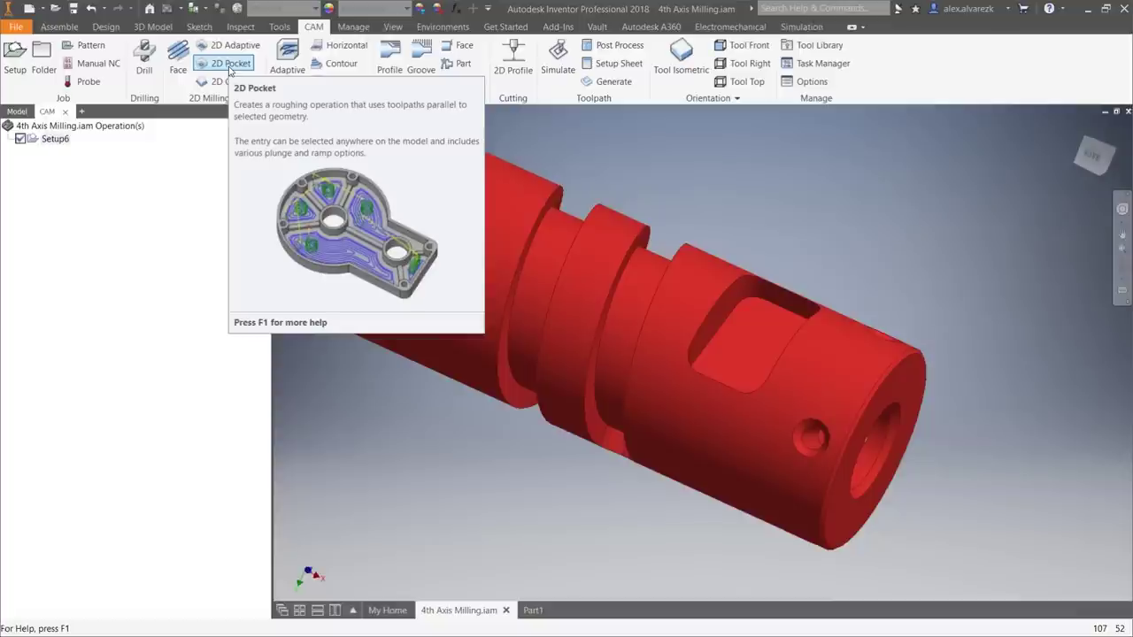
Start a 2D Pocket operation and assign the #4 - Ø1/4" flat mill from the first library under My Libraries.
click(229, 70)
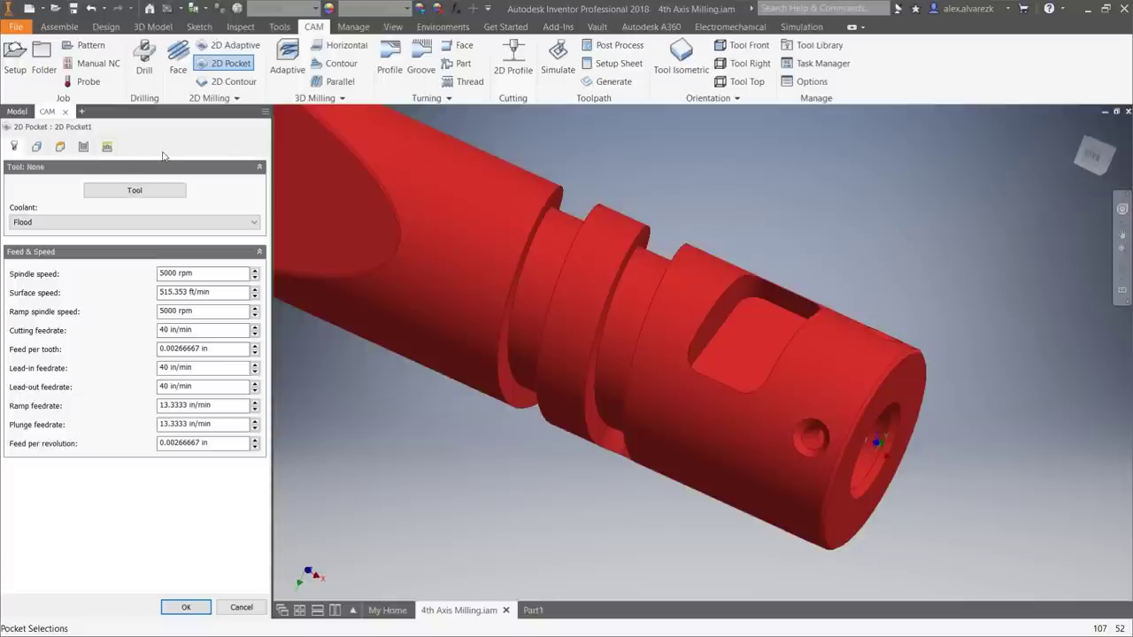
middle_drag(732, 218, 792, 239)
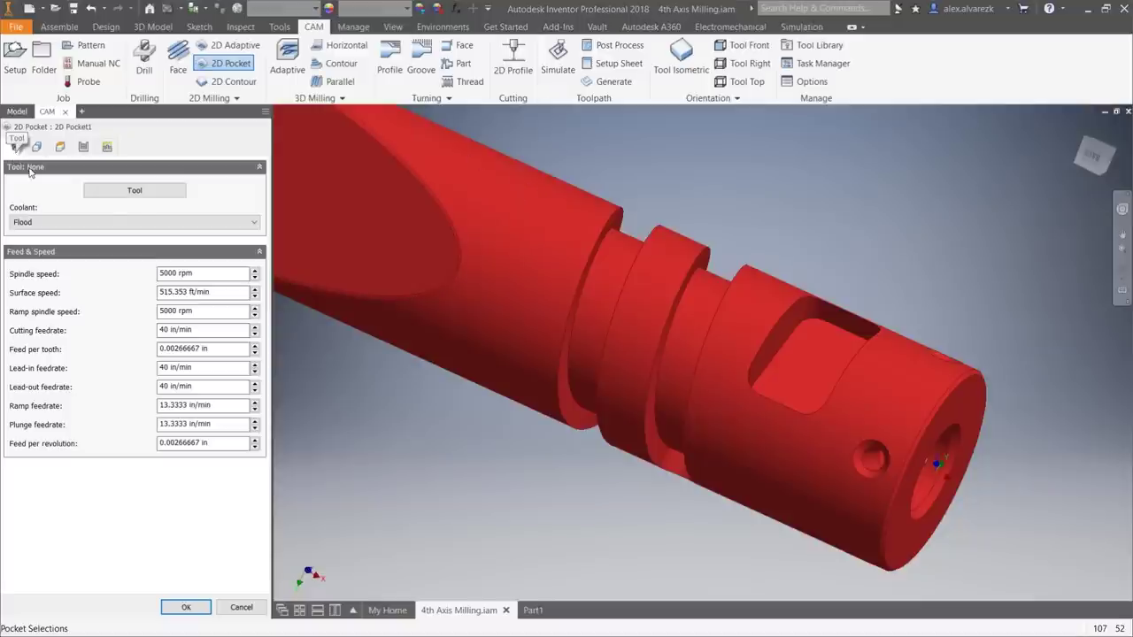
click(133, 192)
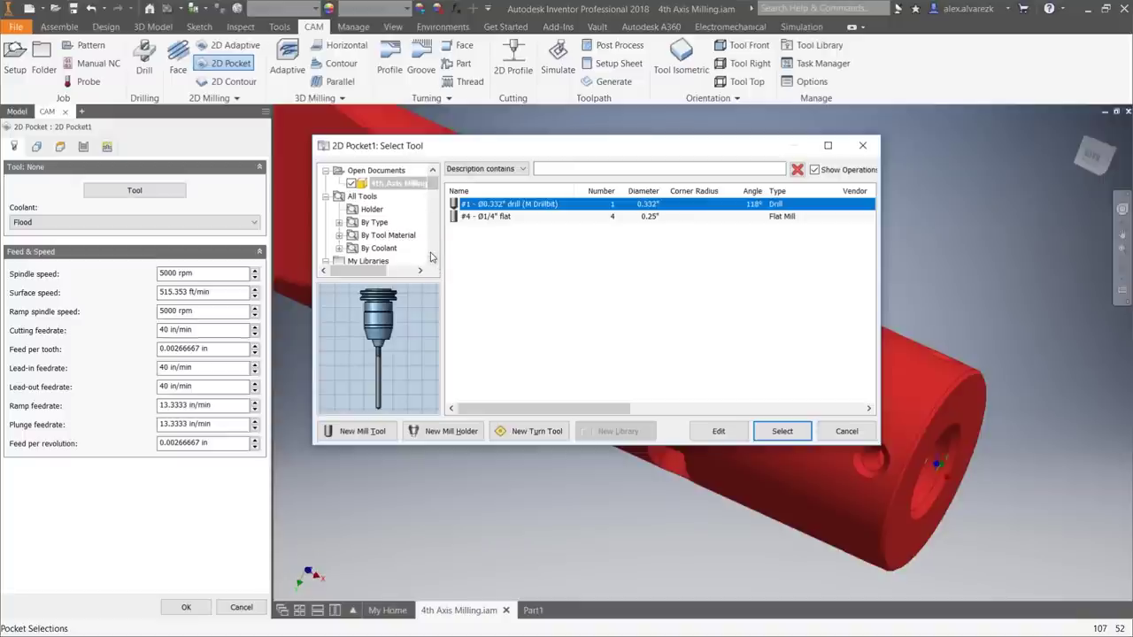
click(432, 259)
click(432, 259)
click(432, 259)
click(432, 258)
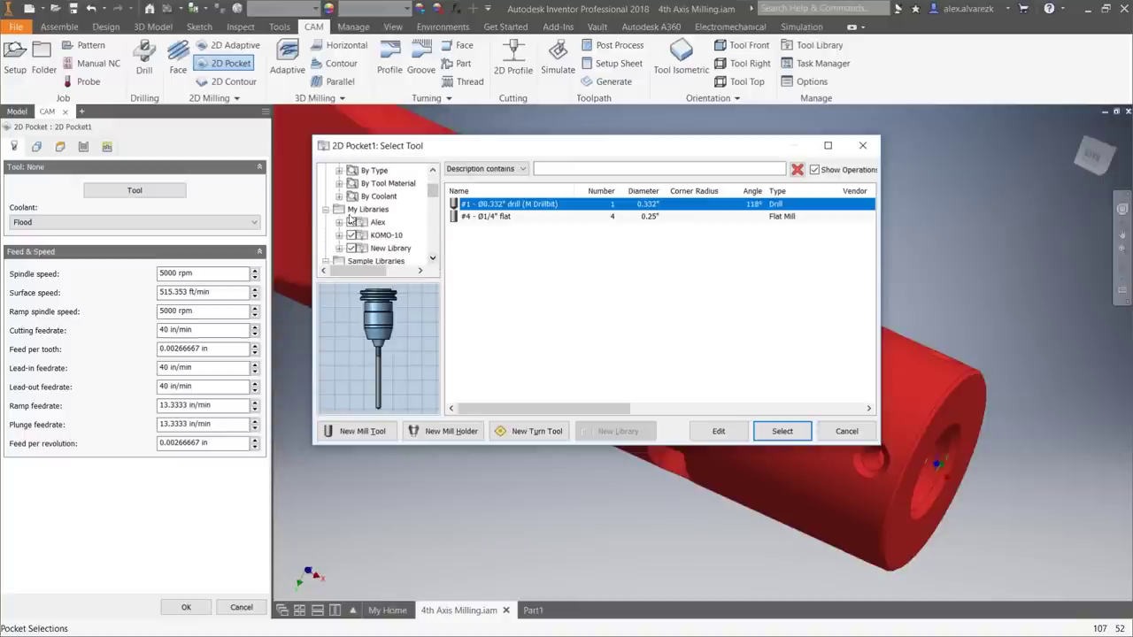
click(376, 222)
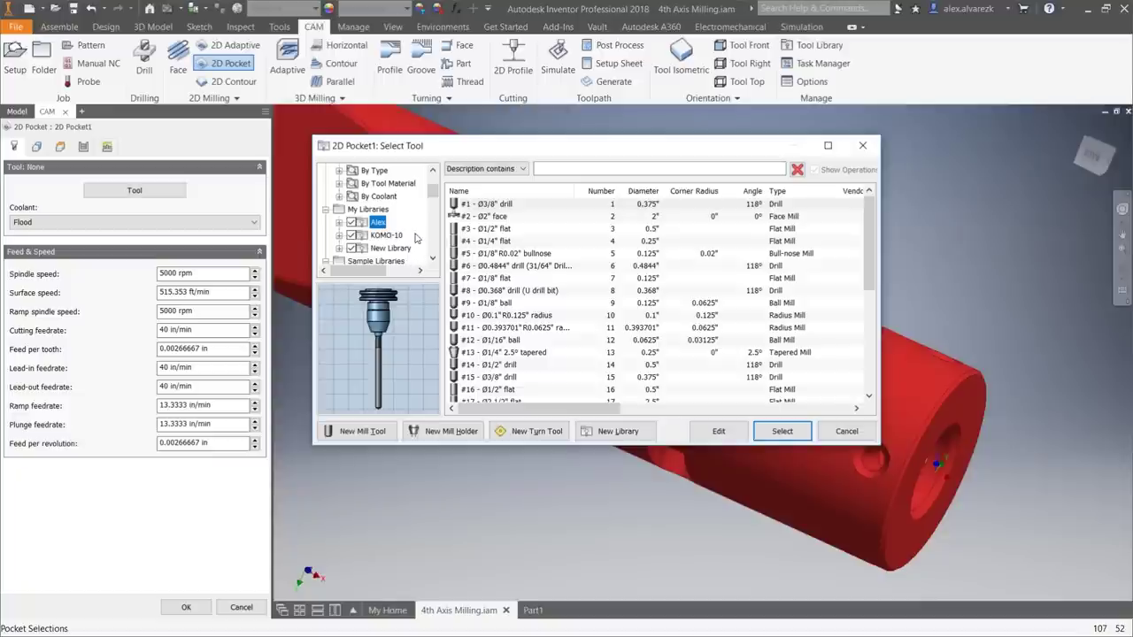
key(Tab)
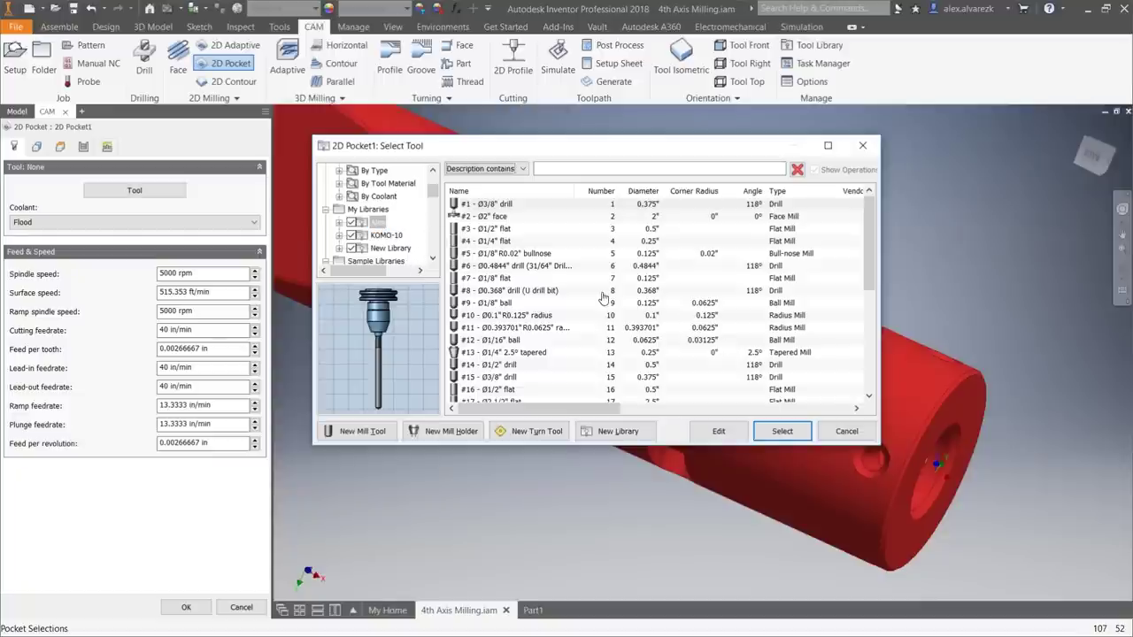
click(521, 241)
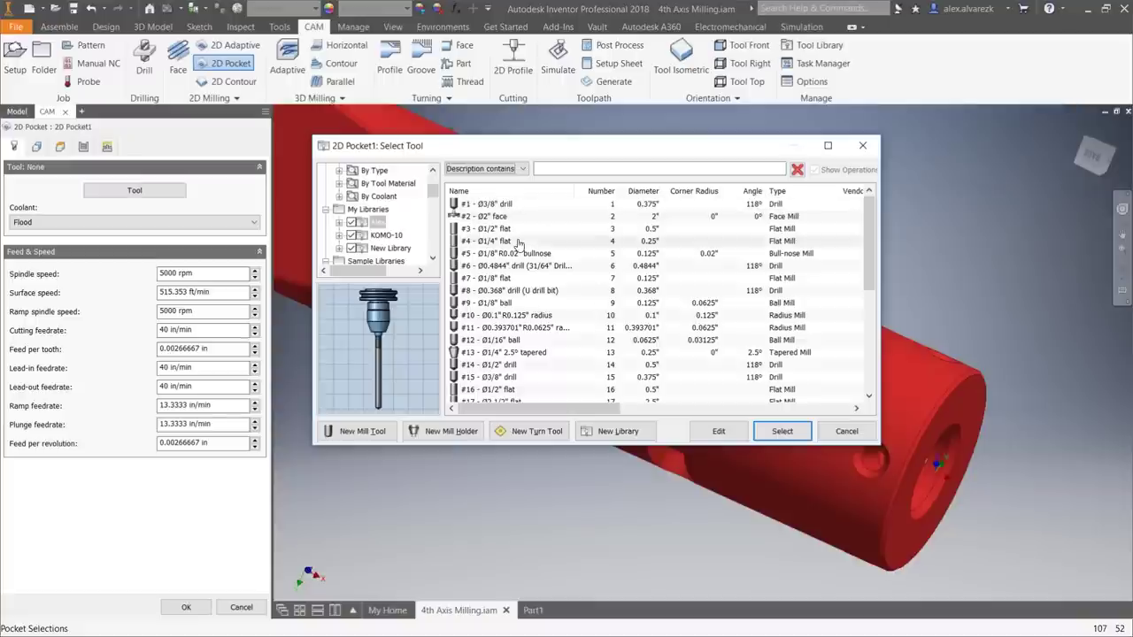
click(781, 434)
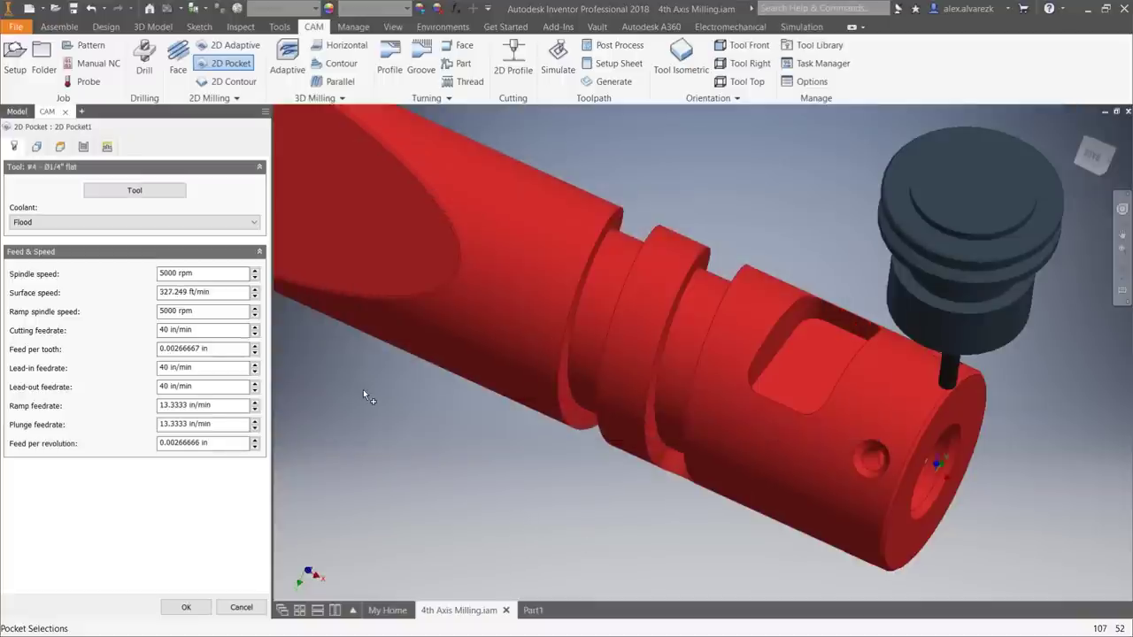
Select the rectangular pocket's flat floor as the pocket geometry and generate the 2D Pocket toolpath.
click(37, 146)
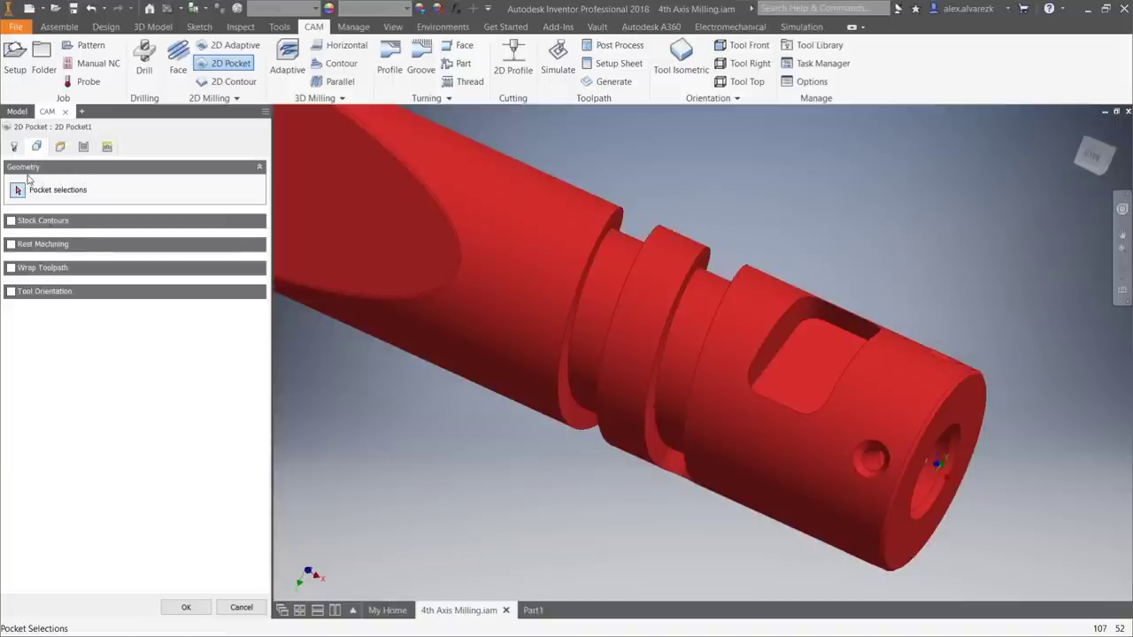
click(794, 359)
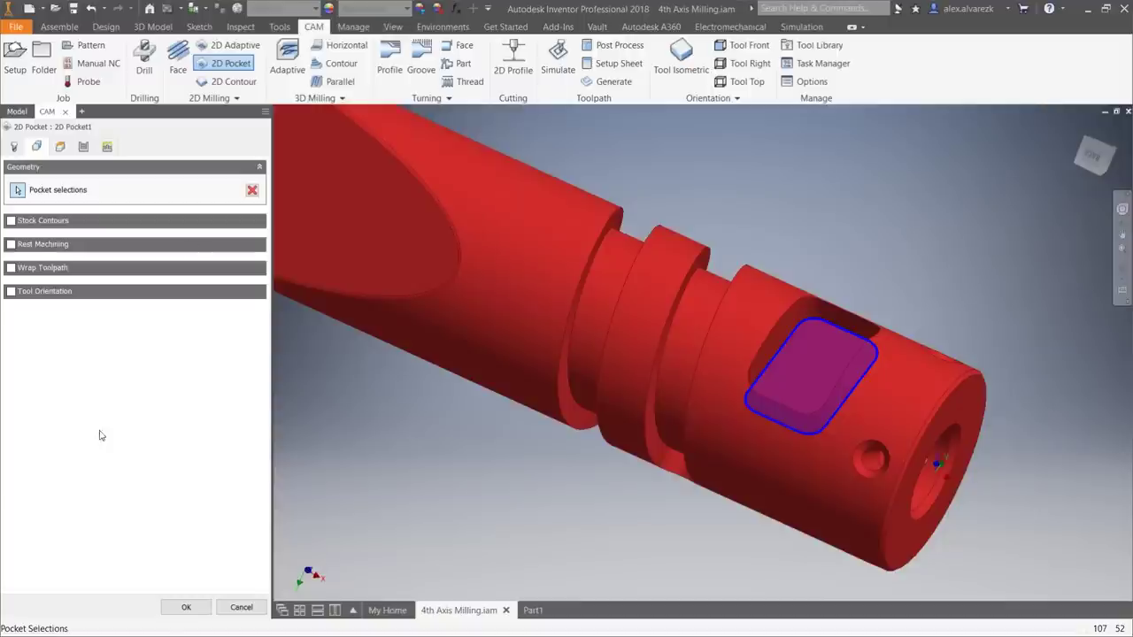
click(182, 607)
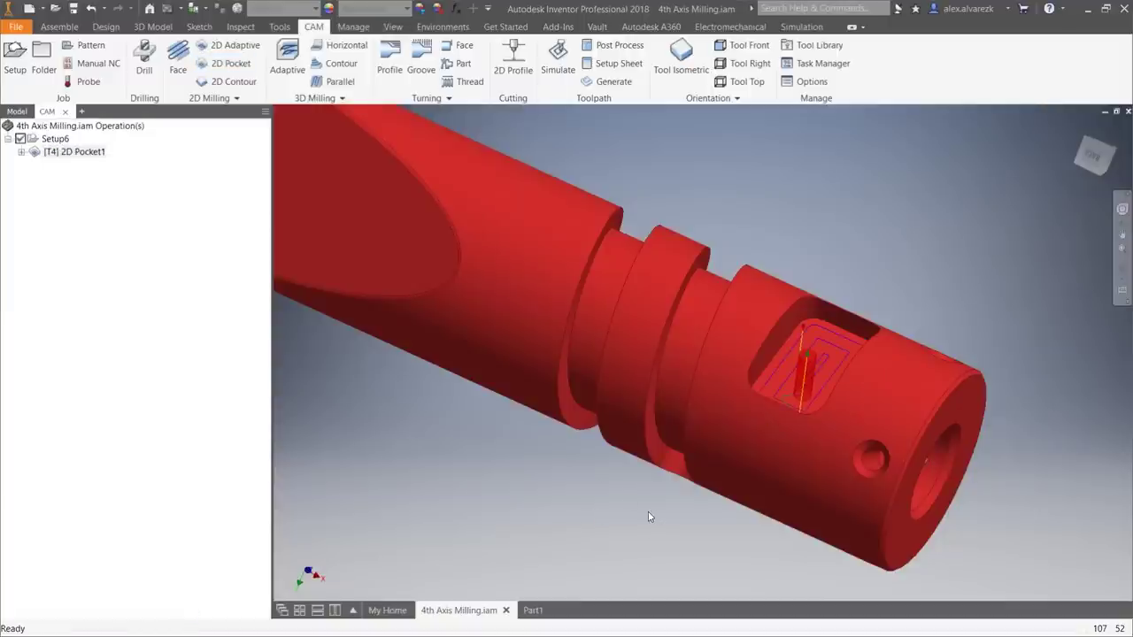
mouse_move(648, 516)
shift+middle_down()
mouse_move(667, 478)
mouse_move(685, 496)
mouse_move(679, 519)
shift+middle_up()
scroll(812, 361, down, 3)
scroll(869, 348, down, 5)
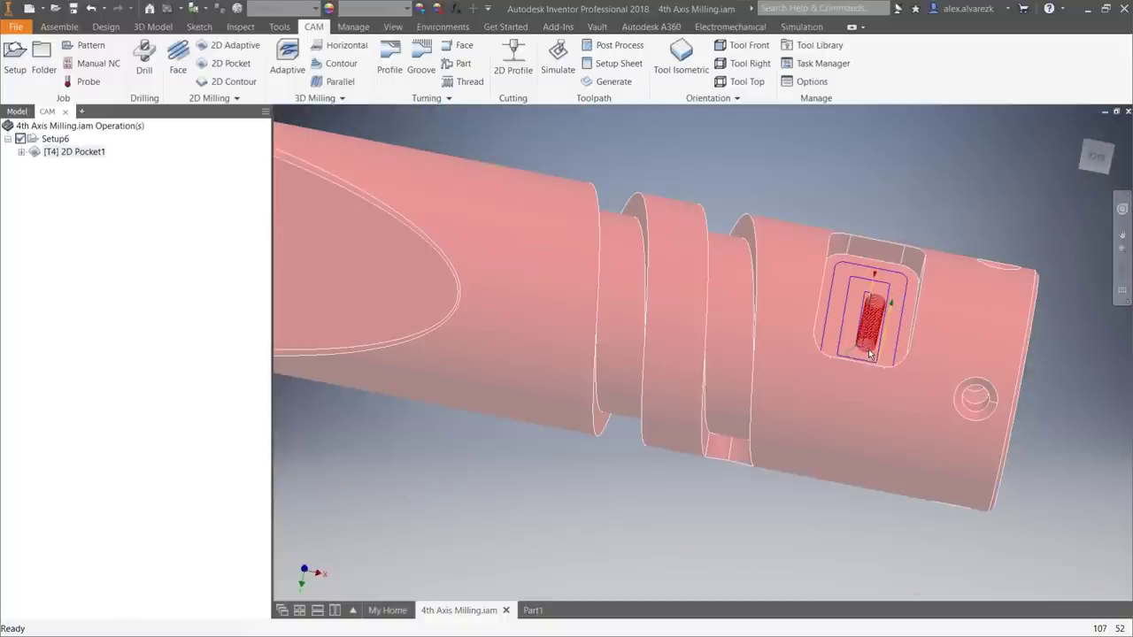
Open the toolpath simulation for the 2D Pocket with stock shown and the toolpath mode set to Tail.
click(558, 51)
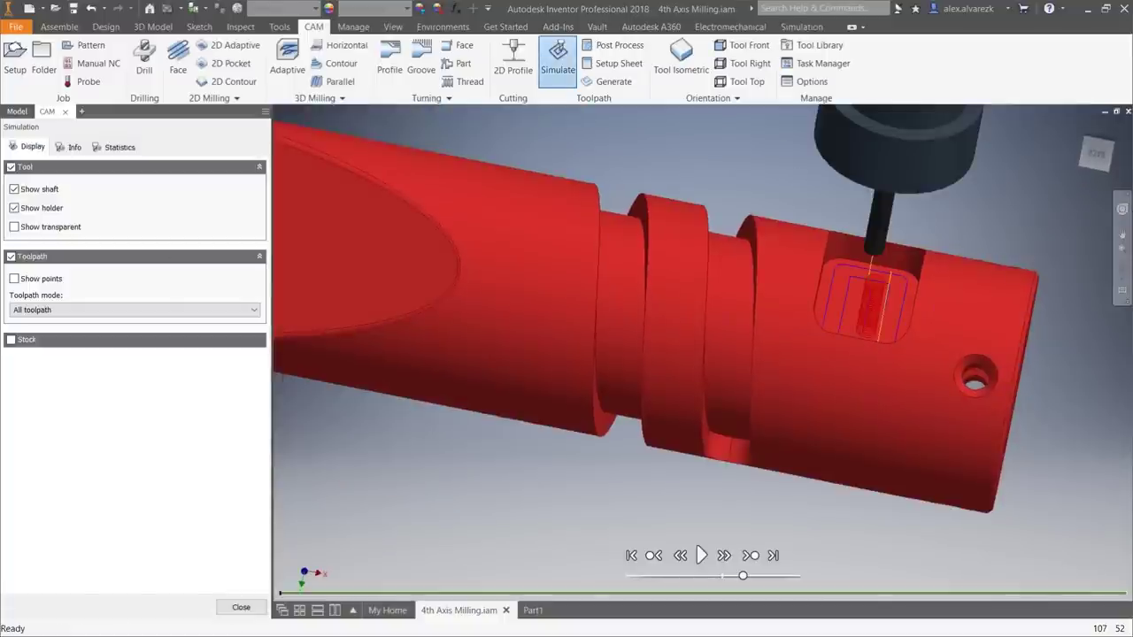
click(11, 340)
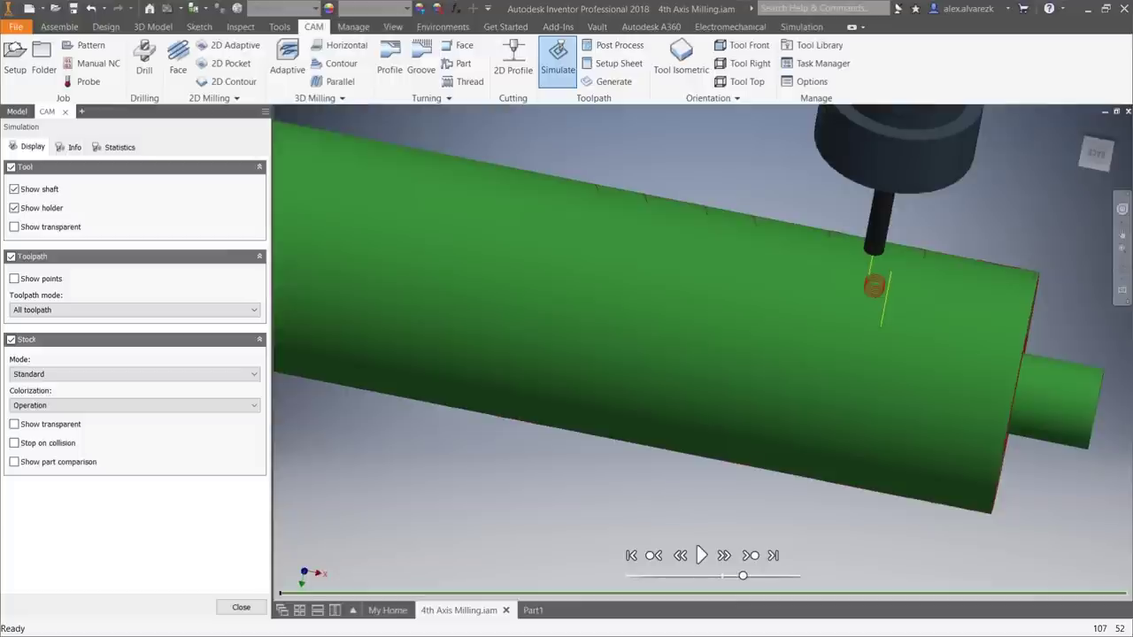
click(52, 310)
click(46, 370)
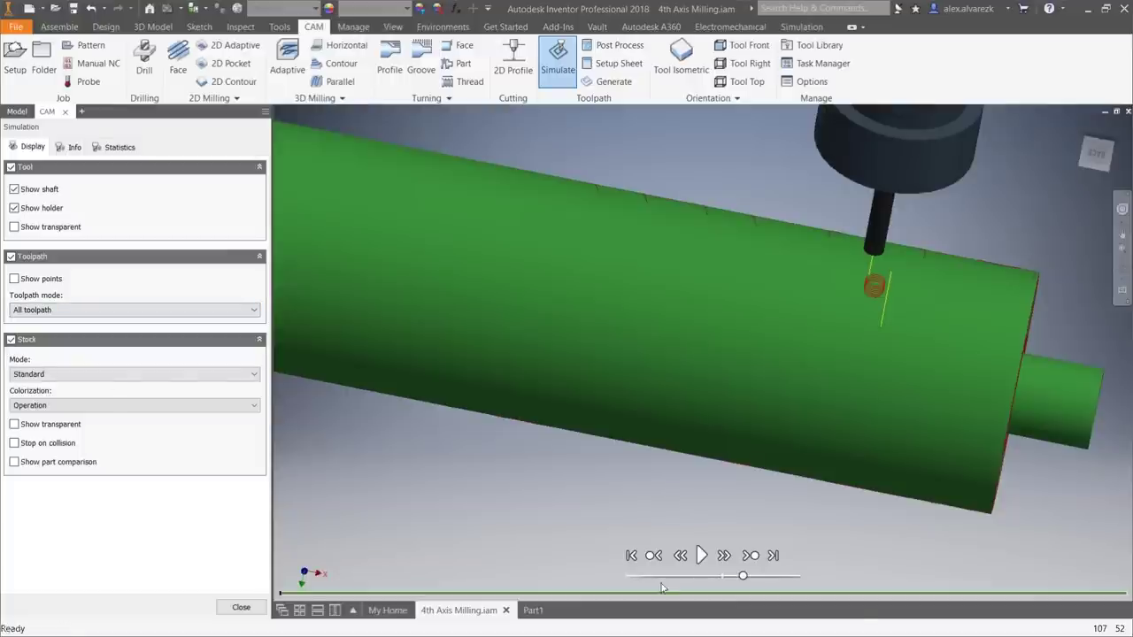
click(143, 311)
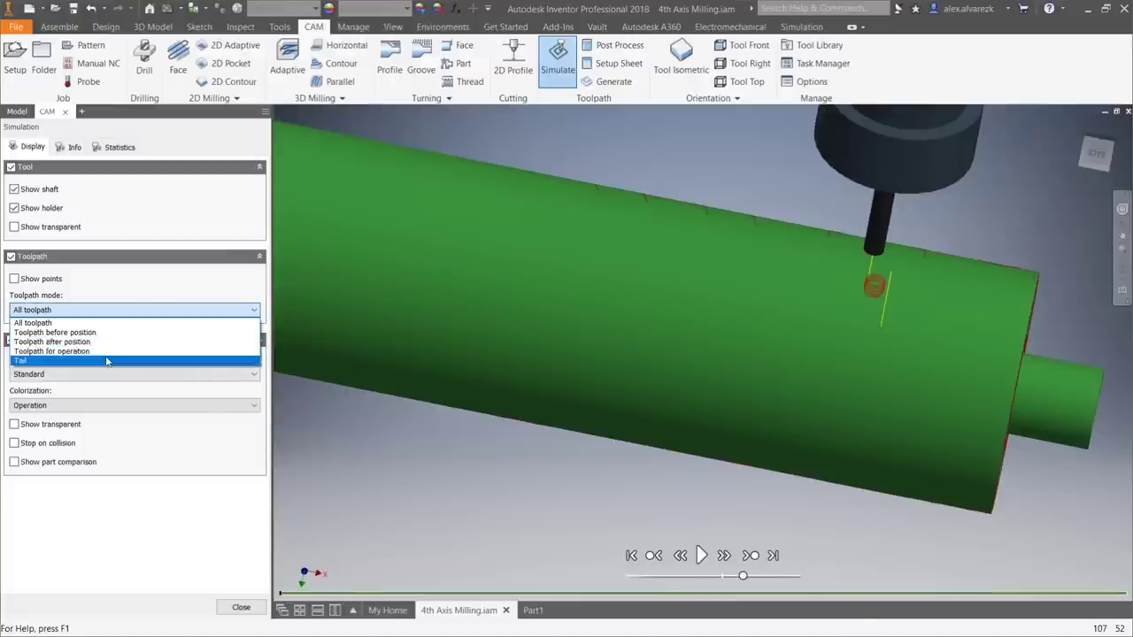
click(110, 359)
Play the pocket simulation at a faster speed, pause it, scrub back and forth through the cutting passes, and close the simulation.
click(701, 555)
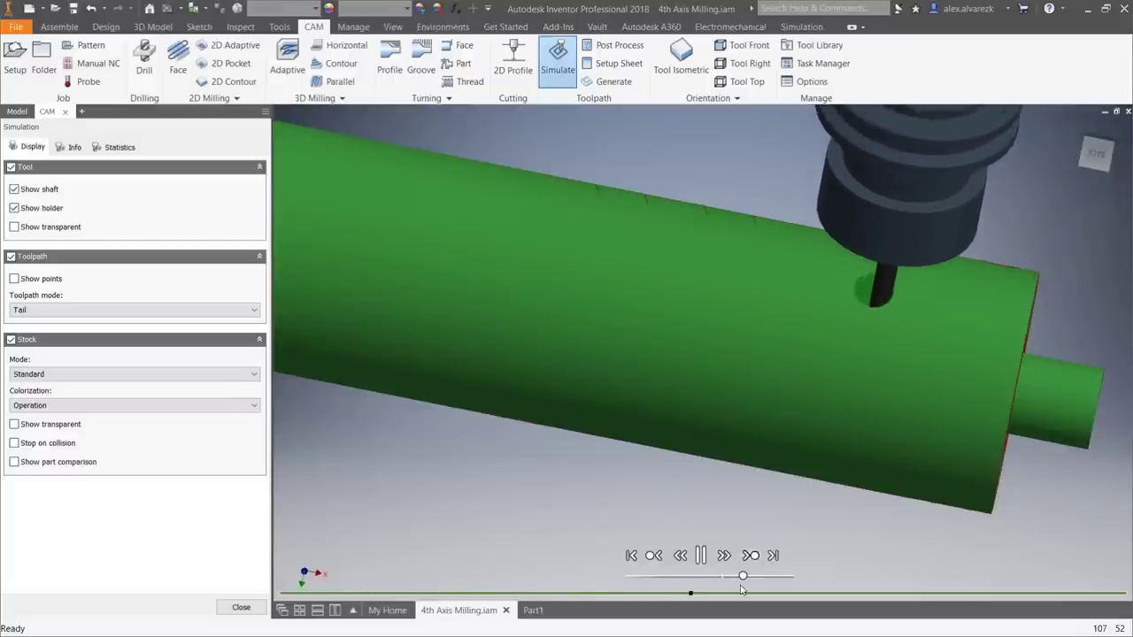
mouse_move(743, 576)
mouse_down()
mouse_move(775, 576)
mouse_move(759, 576)
mouse_up()
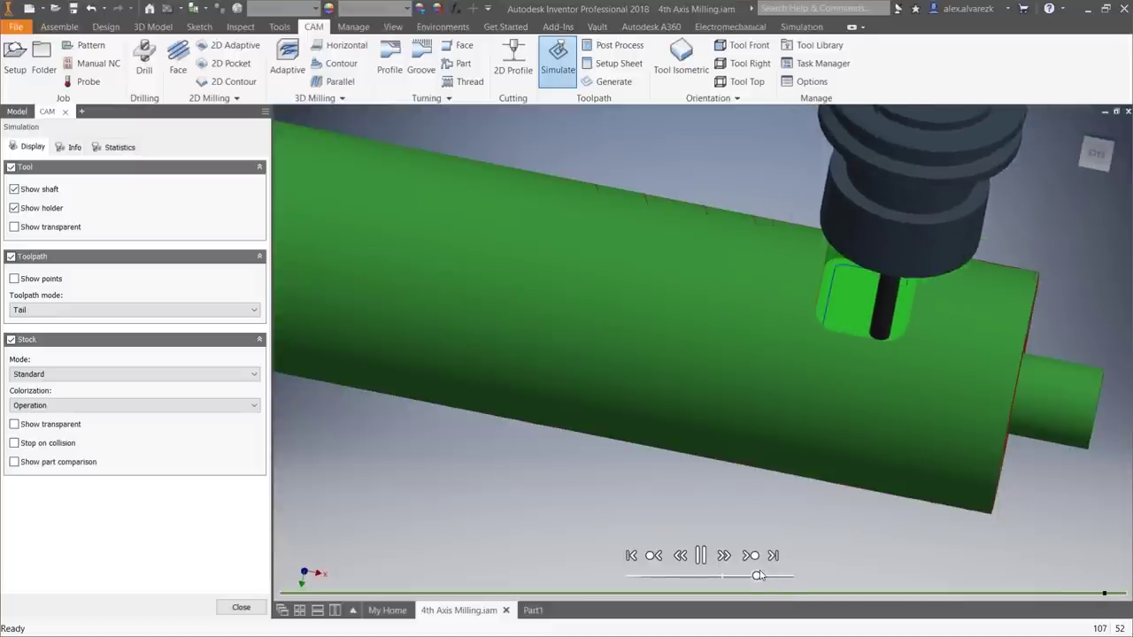
click(700, 555)
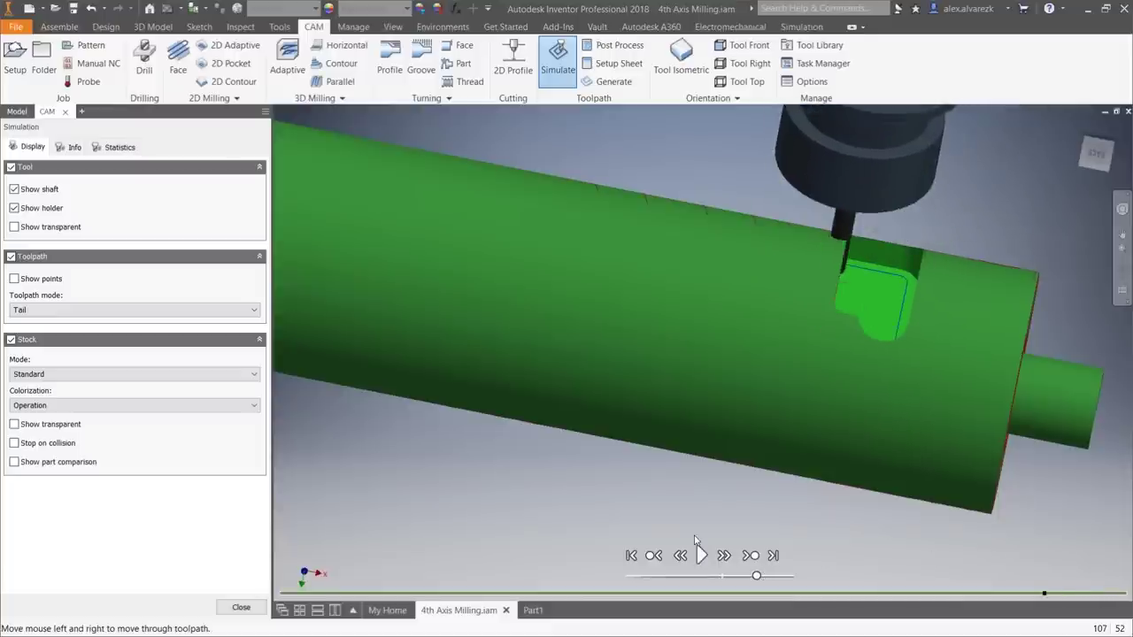
mouse_move(644, 535)
mouse_down()
mouse_move(766, 529)
mouse_move(843, 509)
mouse_move(1015, 507)
mouse_up()
mouse_move(763, 493)
mouse_down()
mouse_move(410, 478)
mouse_move(496, 470)
mouse_move(396, 463)
mouse_move(544, 462)
mouse_up()
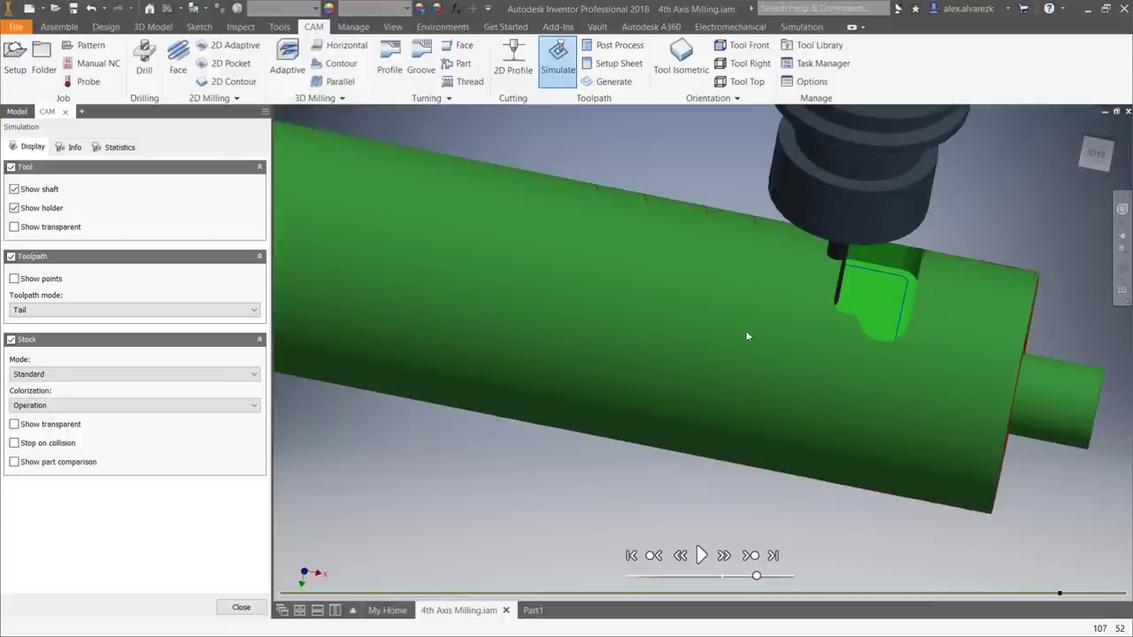
drag(602, 487, 634, 482)
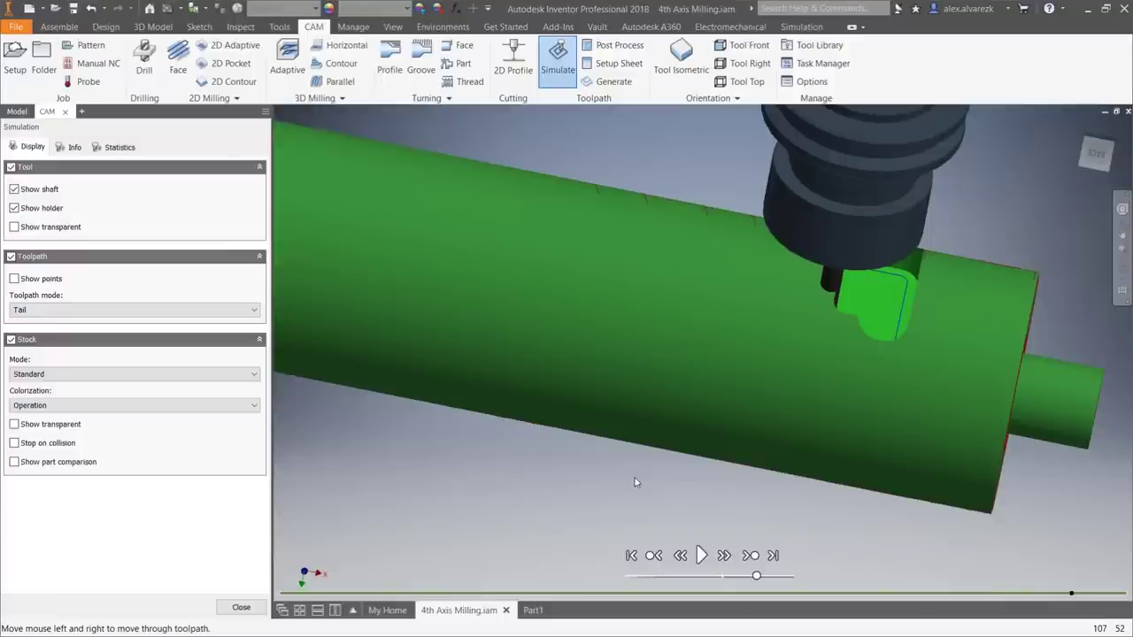
drag(641, 481, 668, 478)
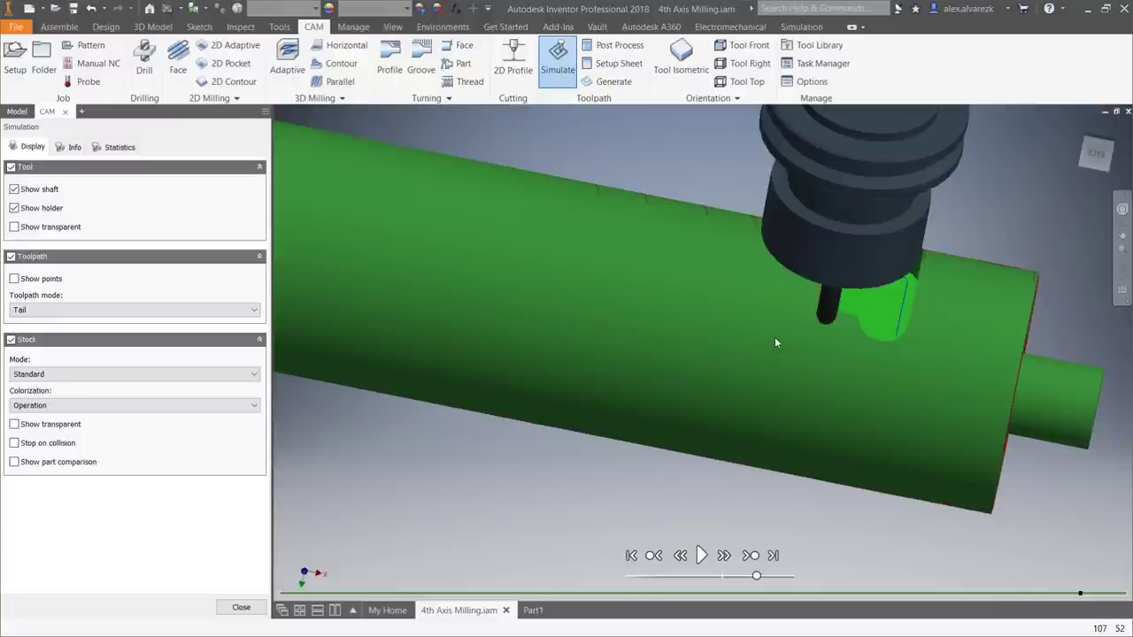
key(Escape)
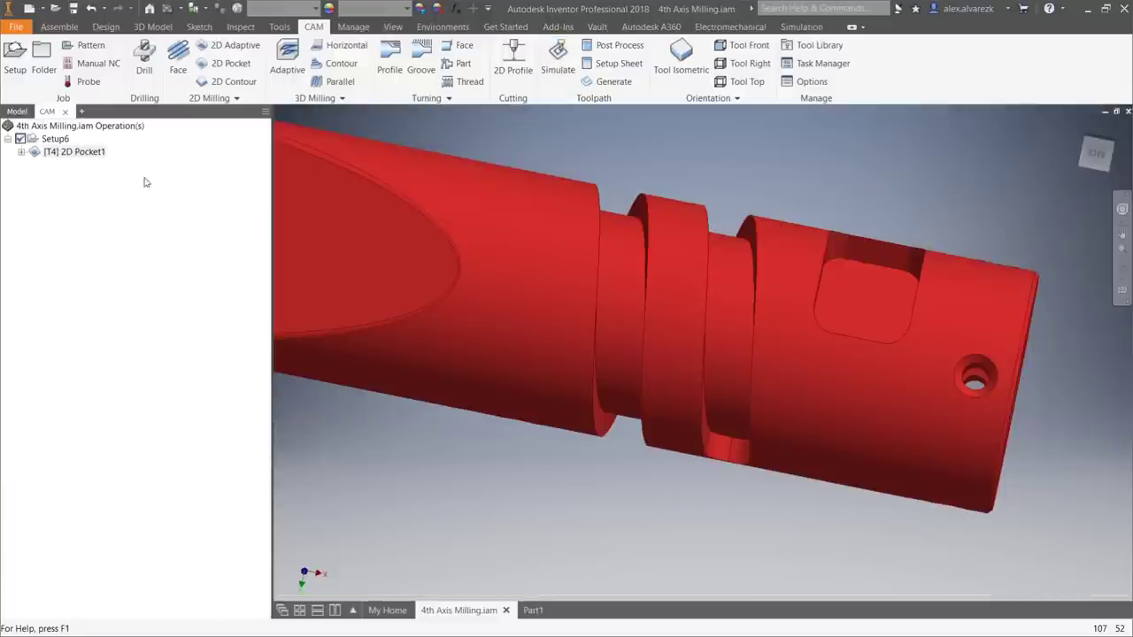
Create a derived 2D Adaptive operation from the 2D Pocket, keeping its inherited tool and settings, and generate the toolpath.
middle_drag(836, 173, 814, 210)
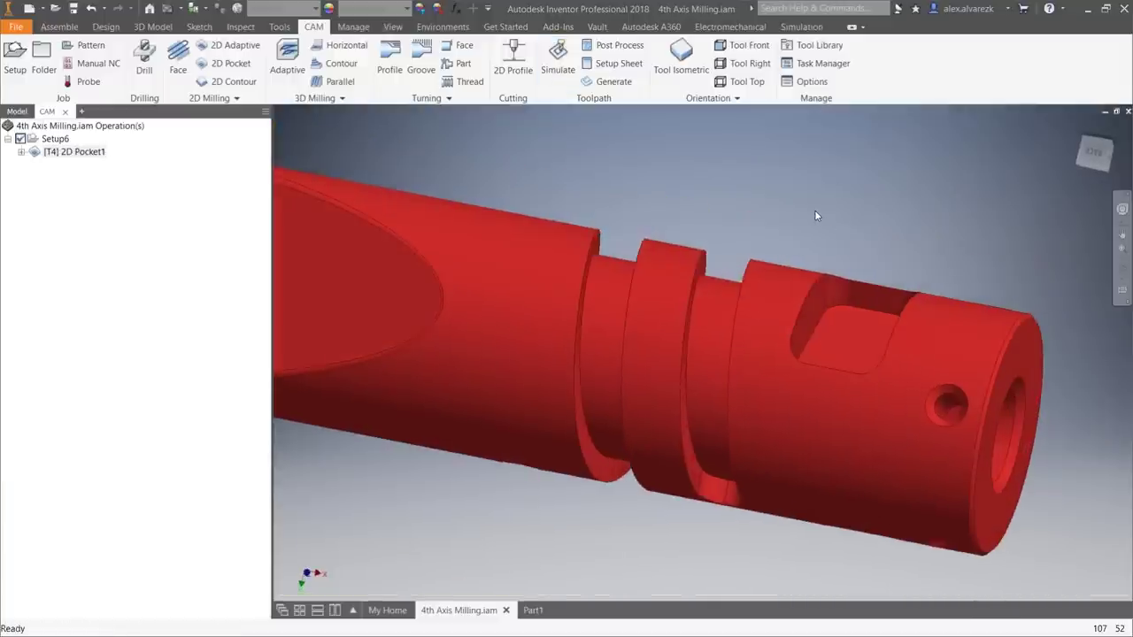
click(90, 153)
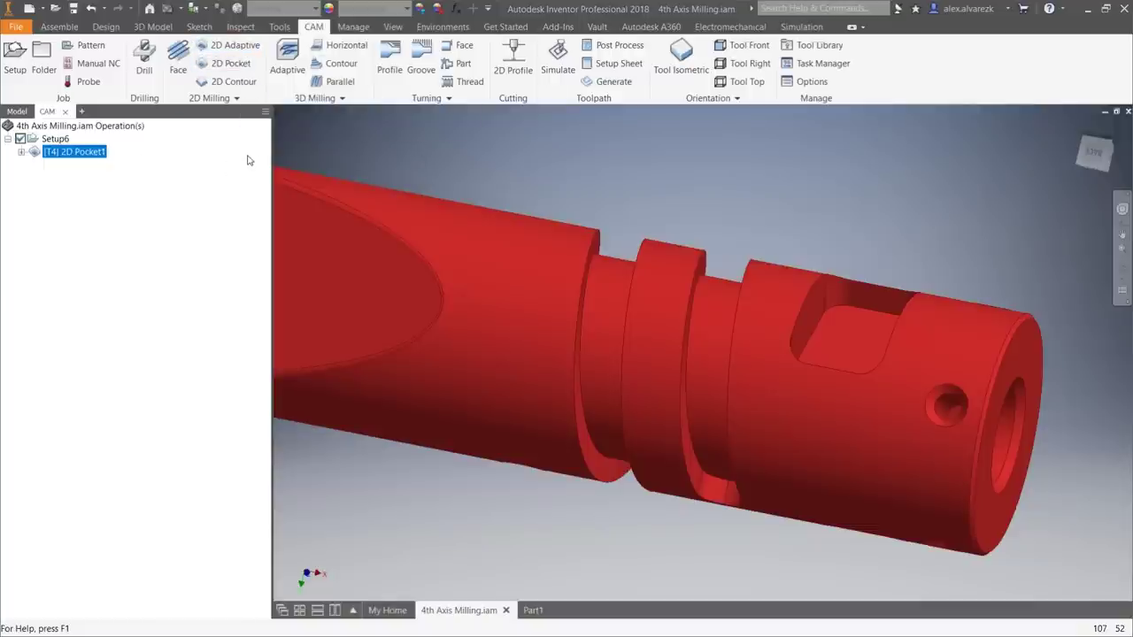
right_click(73, 158)
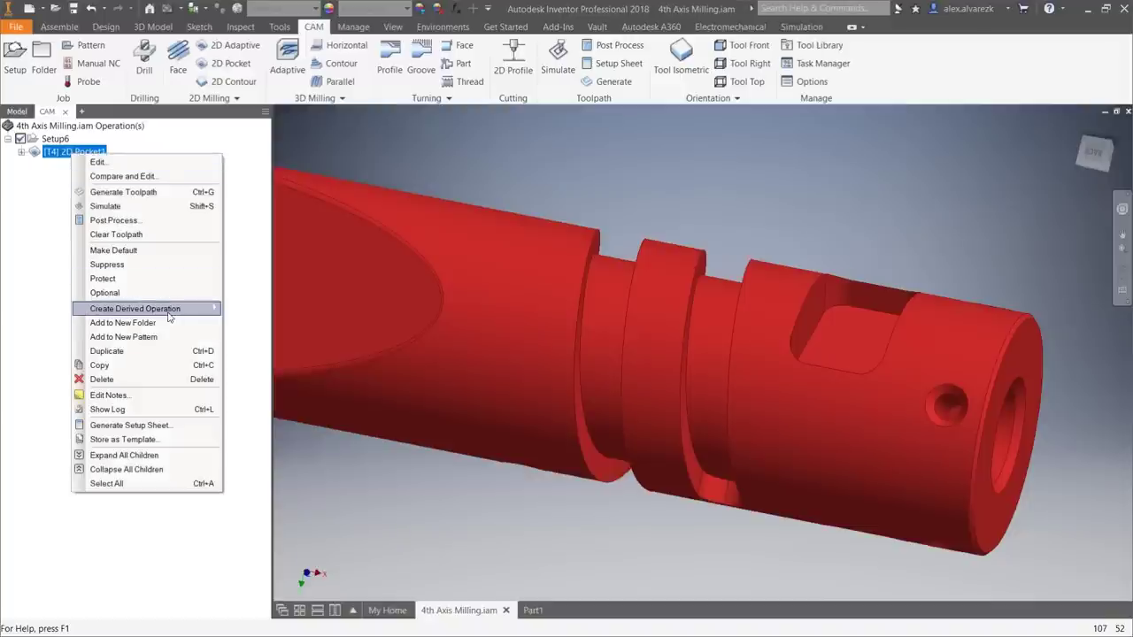
mouse_move(176, 311)
mouse_move(266, 324)
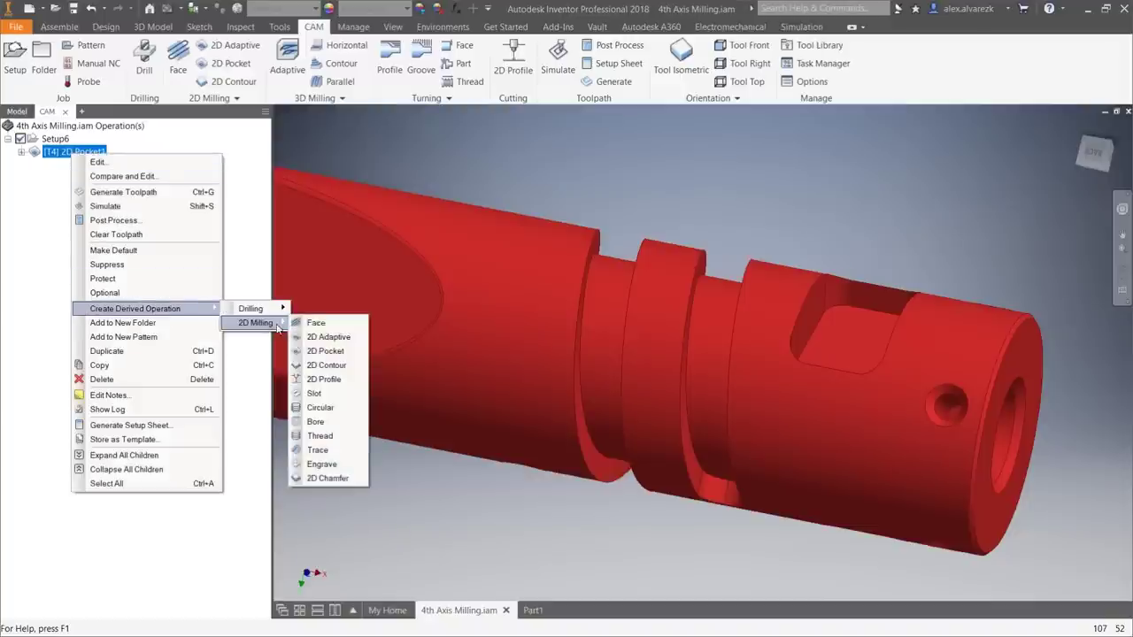
click(312, 339)
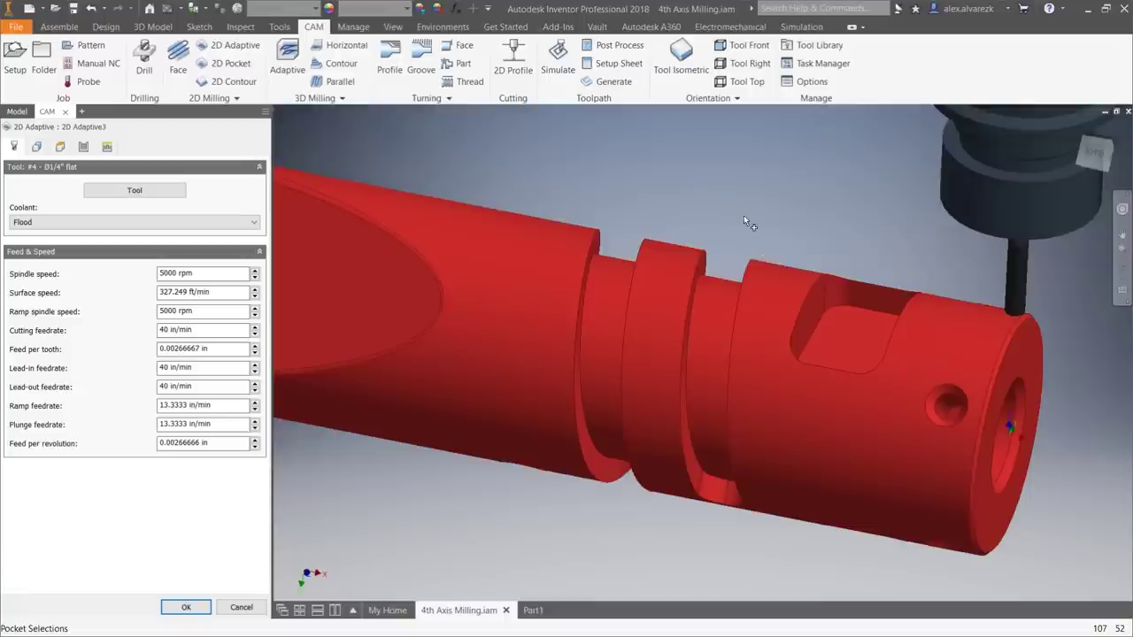
click(186, 608)
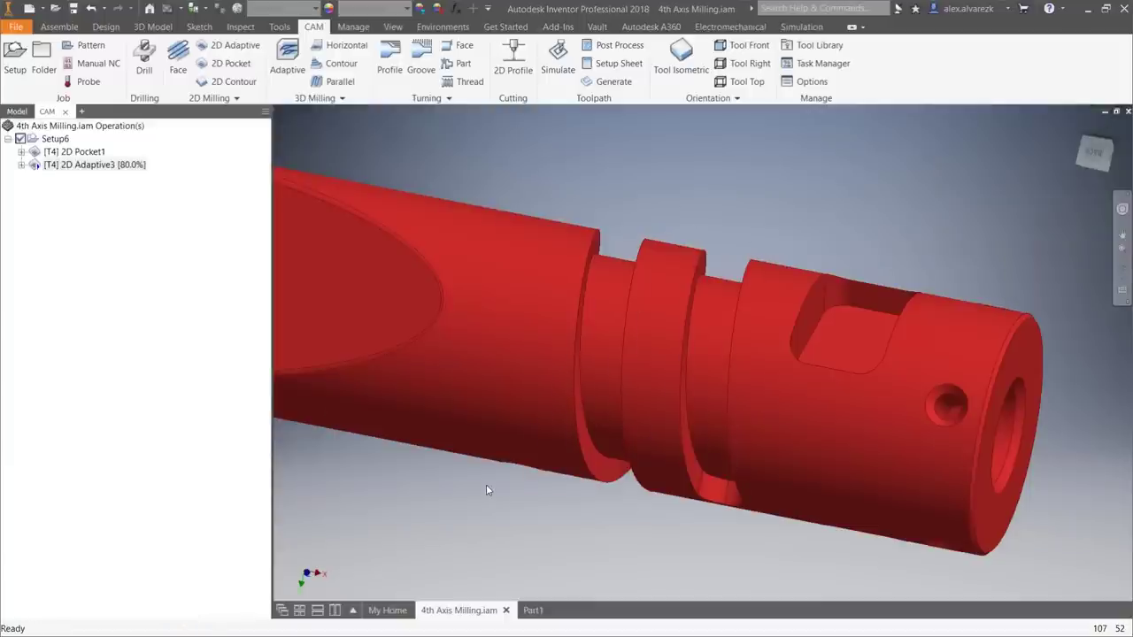
Examine the adaptive toolpath's helical entry, curved clearing passes and linking moves in the rectangular pocket from above and from the side.
shift+middle_drag(890, 229, 902, 253)
scroll(873, 370, down, 3)
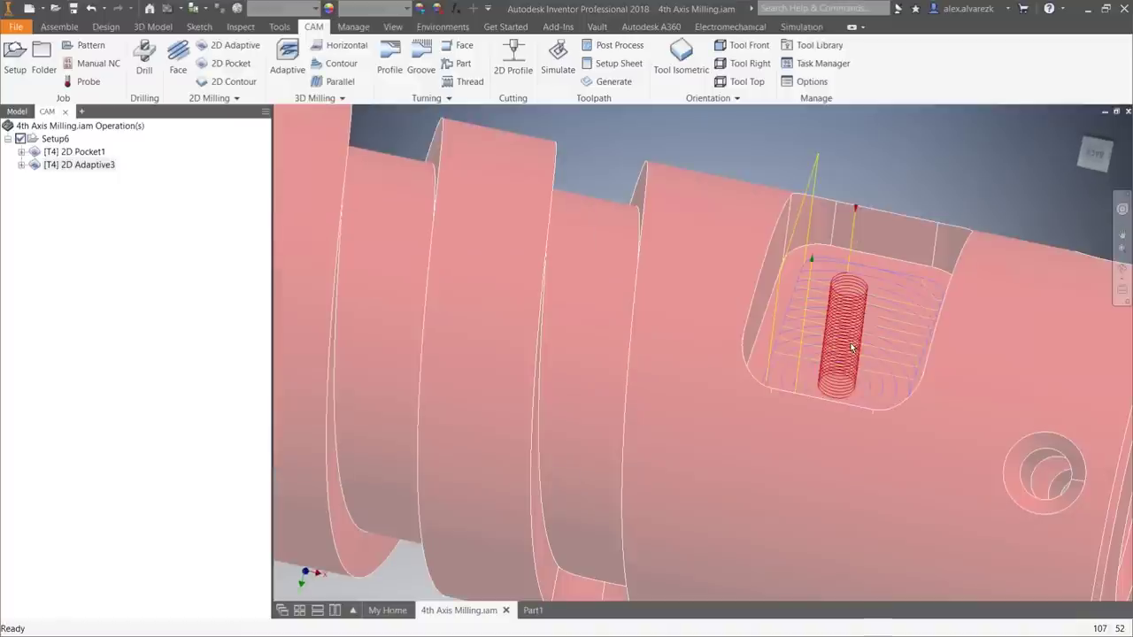
scroll(852, 346, down, 3)
middle_drag(858, 338, 756, 186)
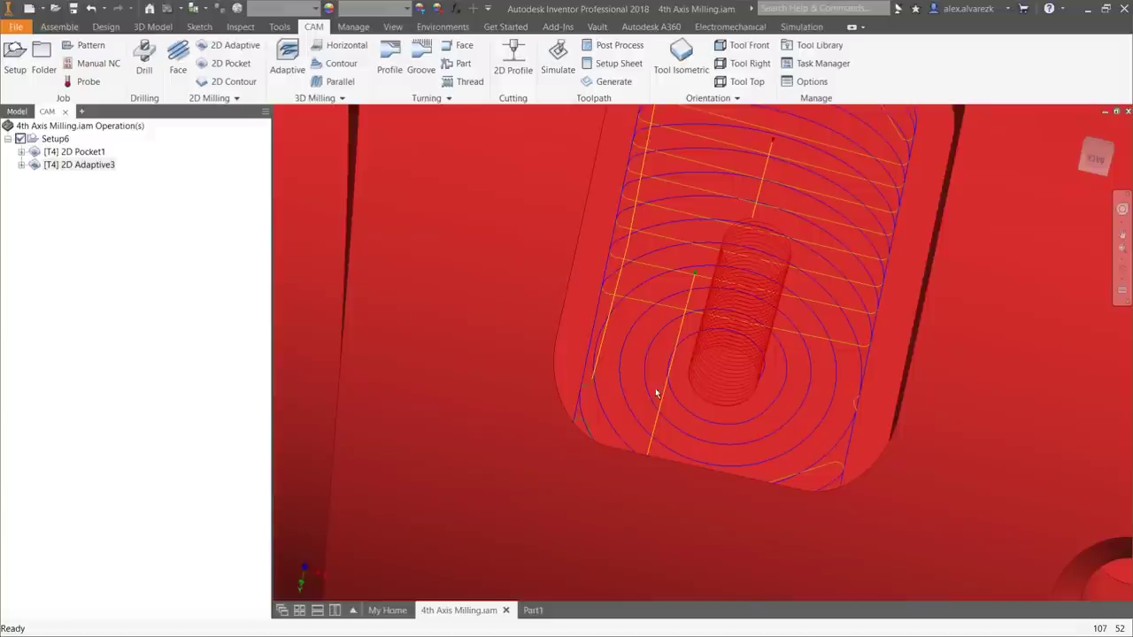
middle_drag(776, 330, 747, 368)
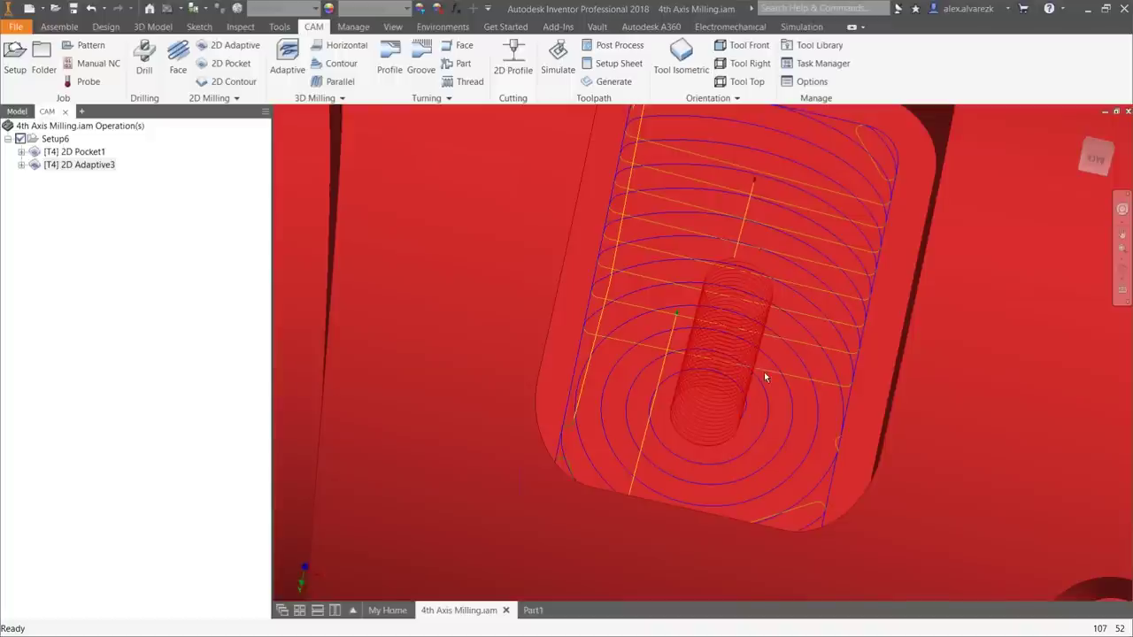
middle_drag(780, 385, 742, 428)
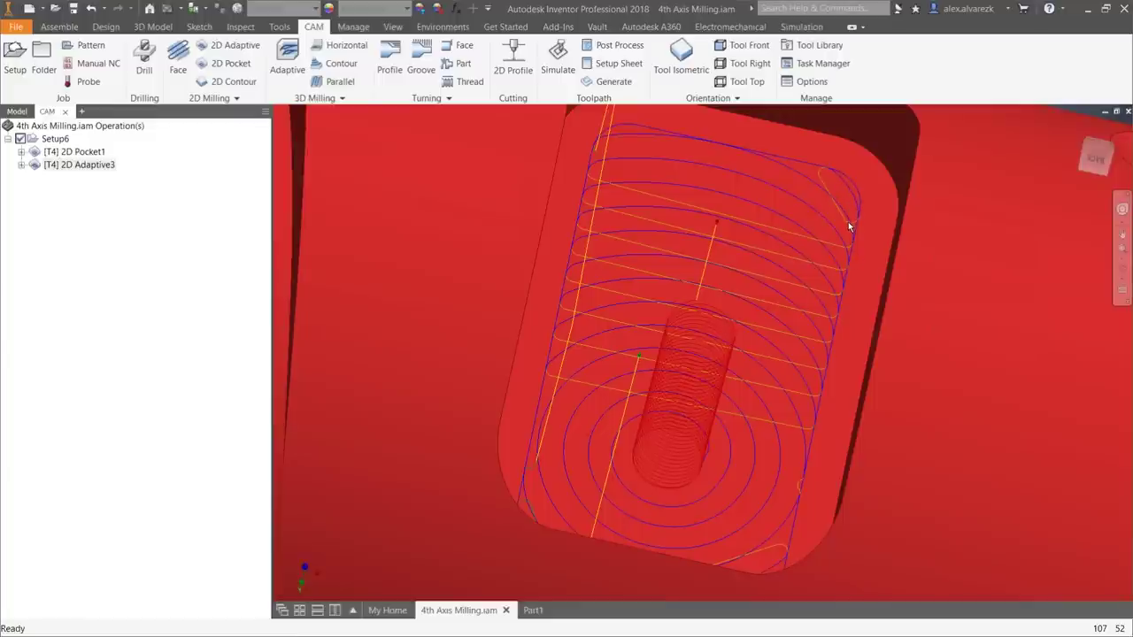
shift+middle_drag(772, 351, 779, 323)
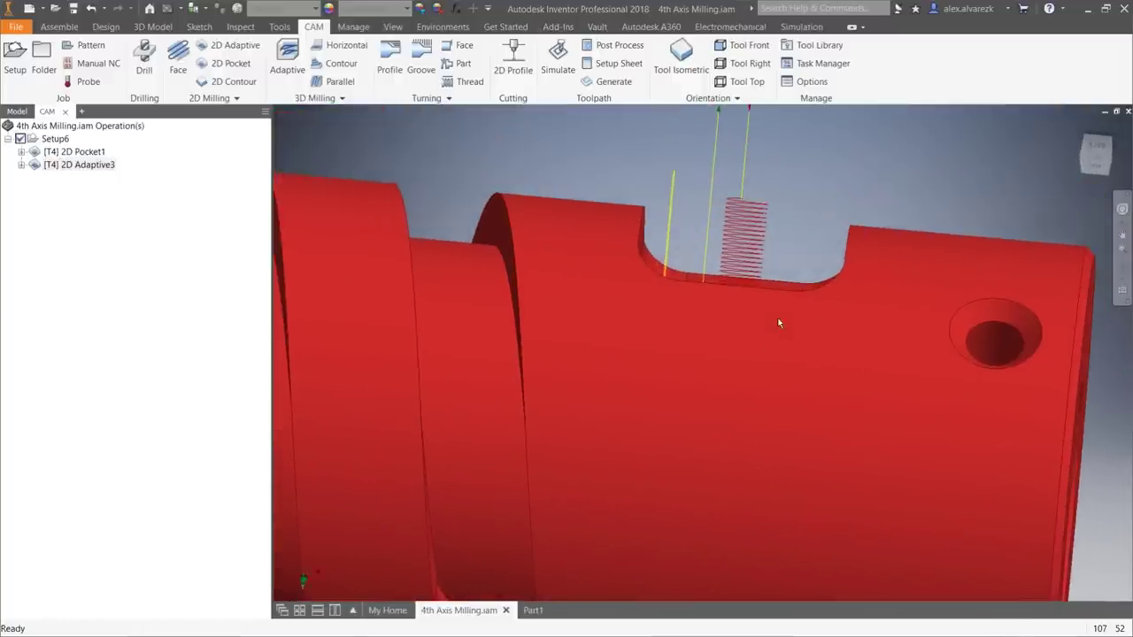
Edit the 2D Adaptive operation's helix ramp to a 5 deg ramping angle and 4 deg ramp taper angle, and regenerate the toolpath.
right_click(97, 168)
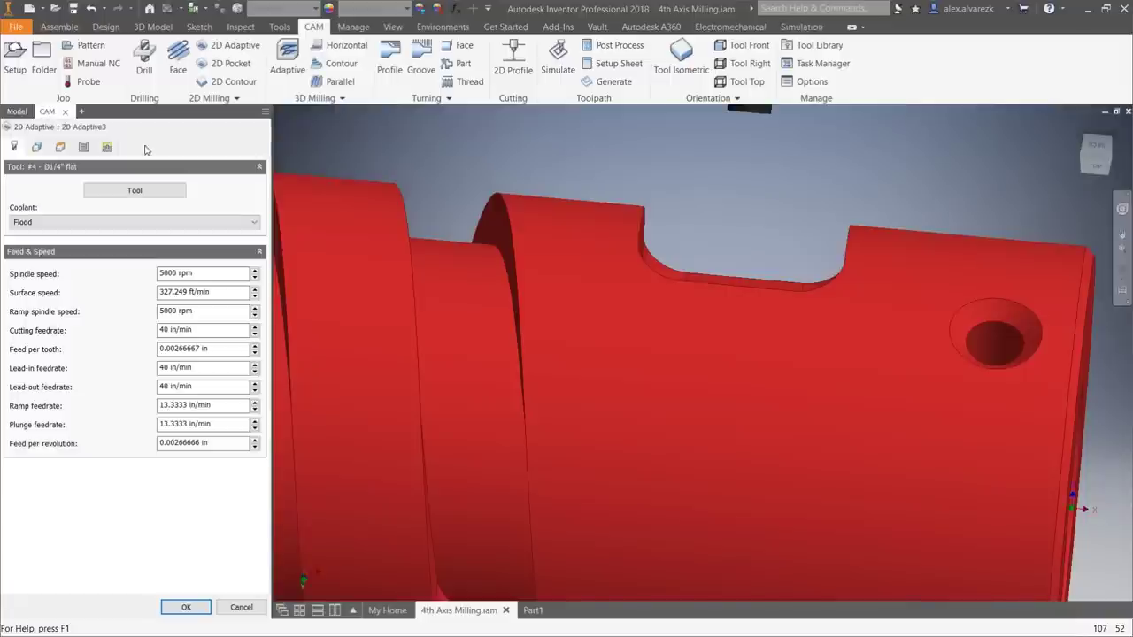
click(108, 146)
scroll(711, 193, down, 3)
shift+middle_drag(712, 191, 711, 228)
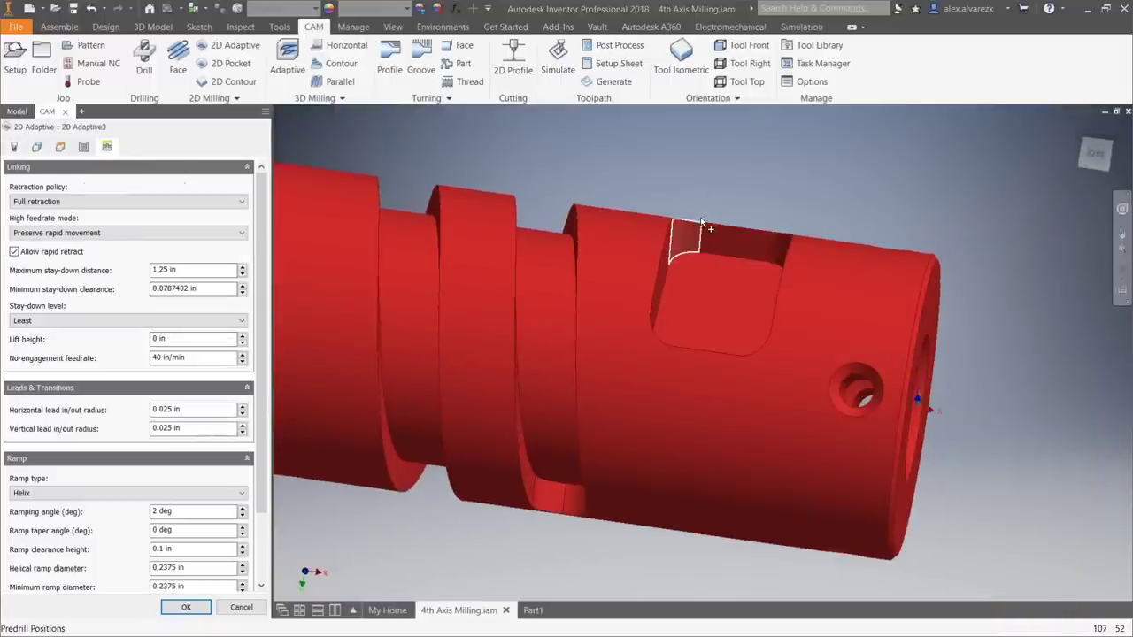
click(180, 531)
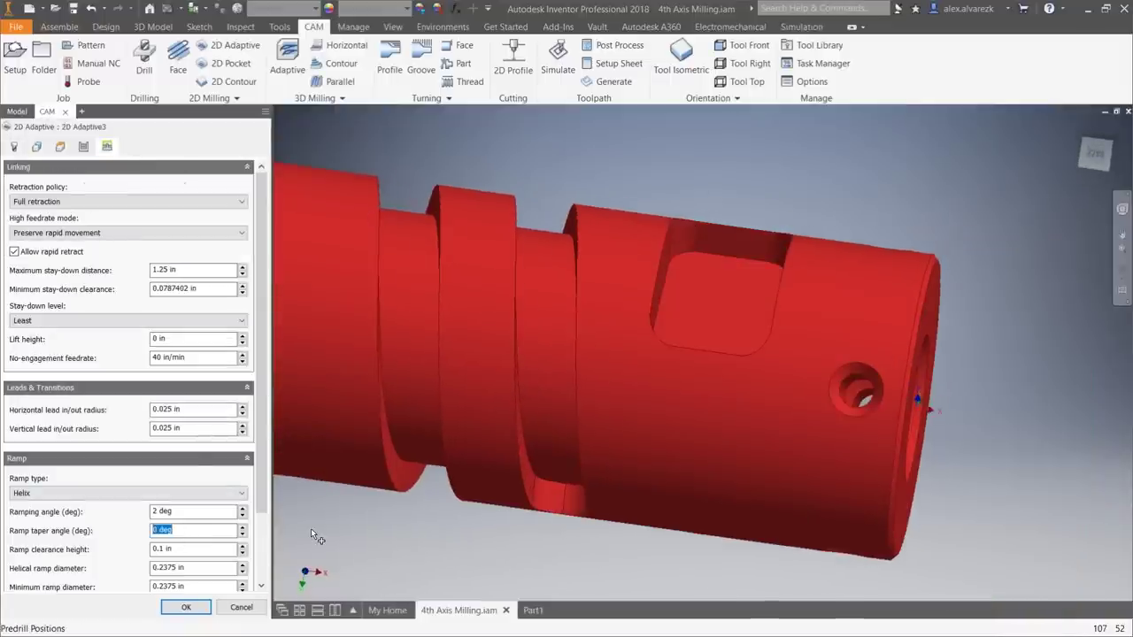
text(4)
click(174, 512)
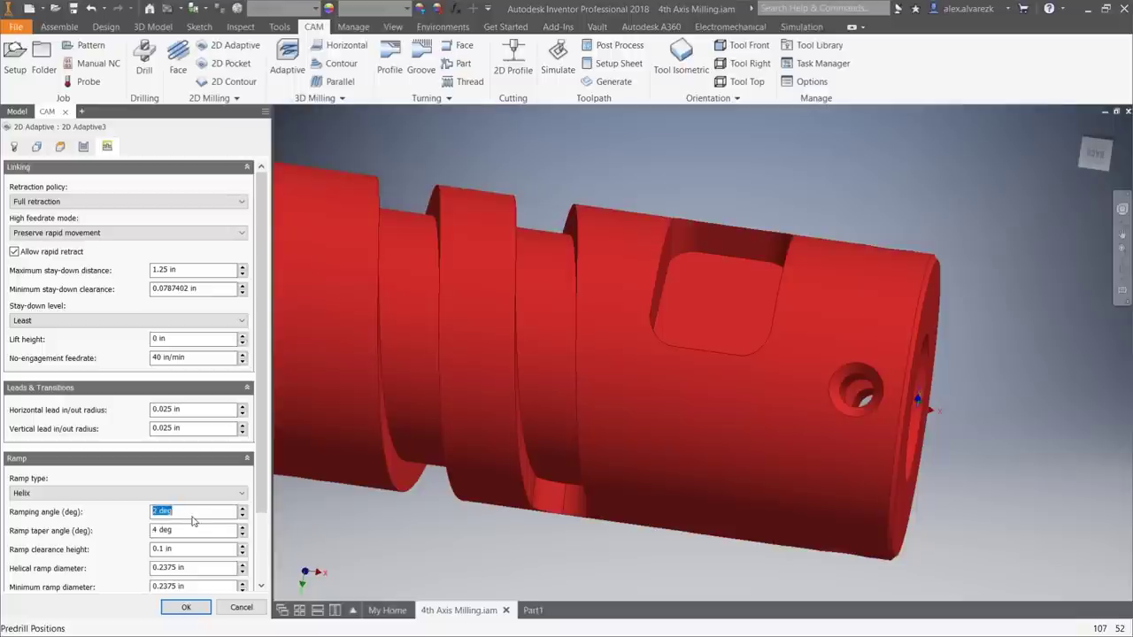
text(5)
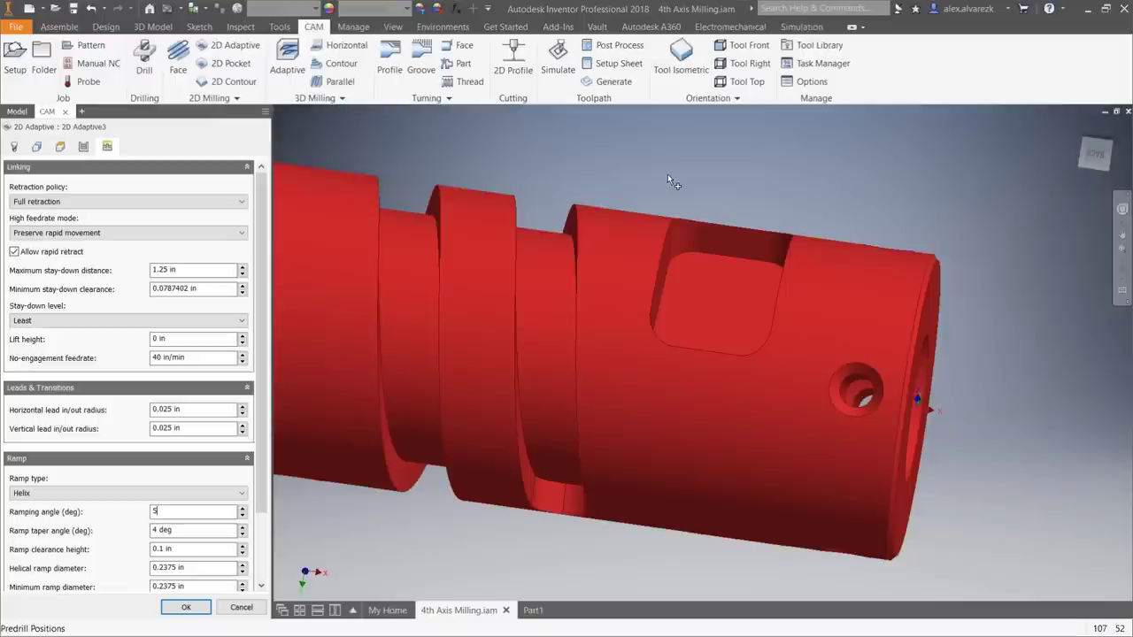
click(186, 608)
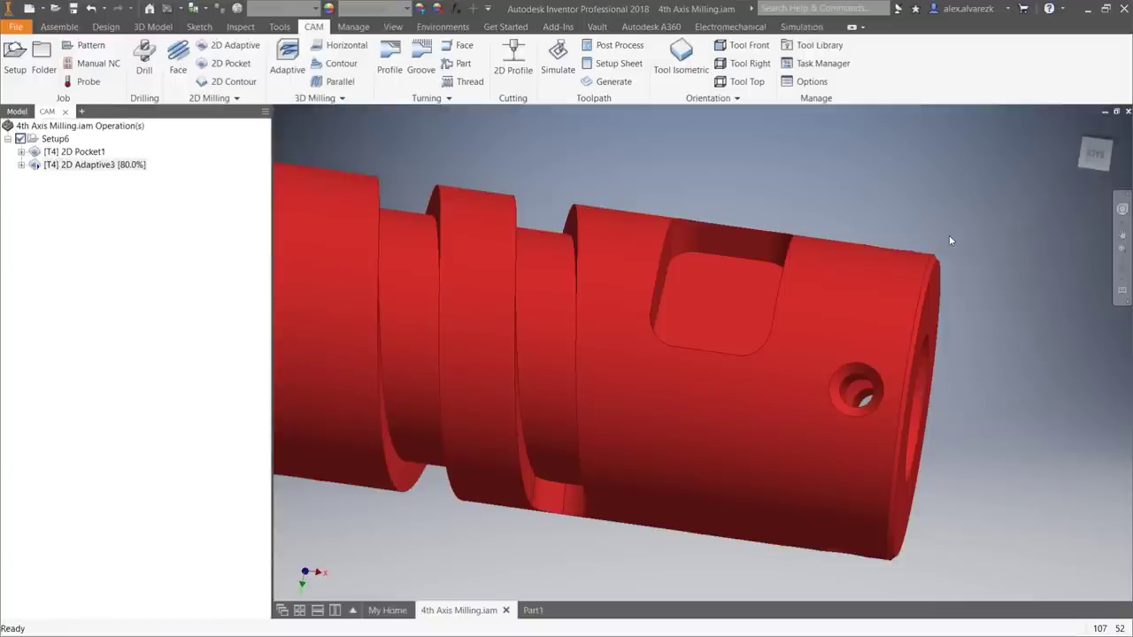
Examine the regenerated 2D Adaptive toolpath's tapered helical entry and clearing passes, and view the whole part with its angled flat.
shift+middle_drag(949, 203, 968, 176)
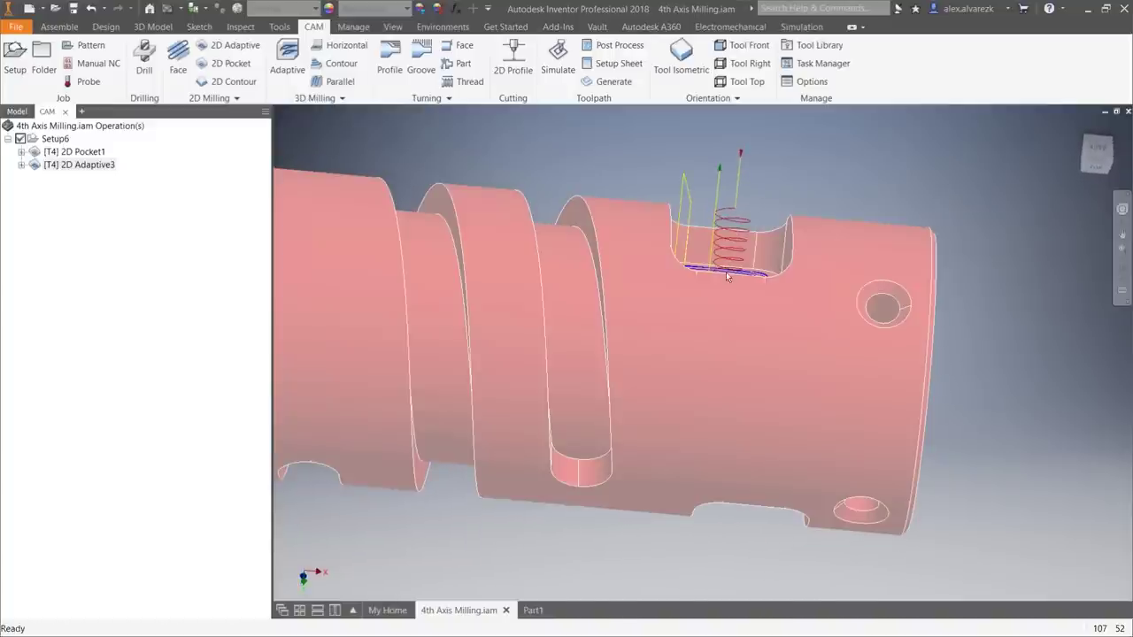
shift+middle_drag(806, 152, 808, 202)
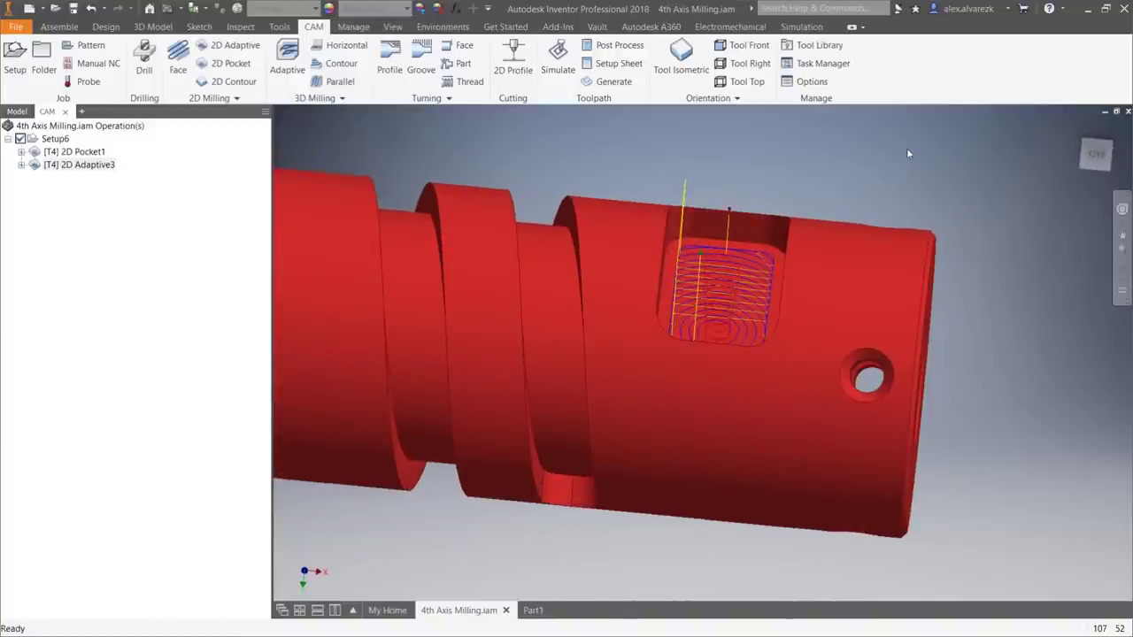
shift+middle_drag(787, 154, 797, 152)
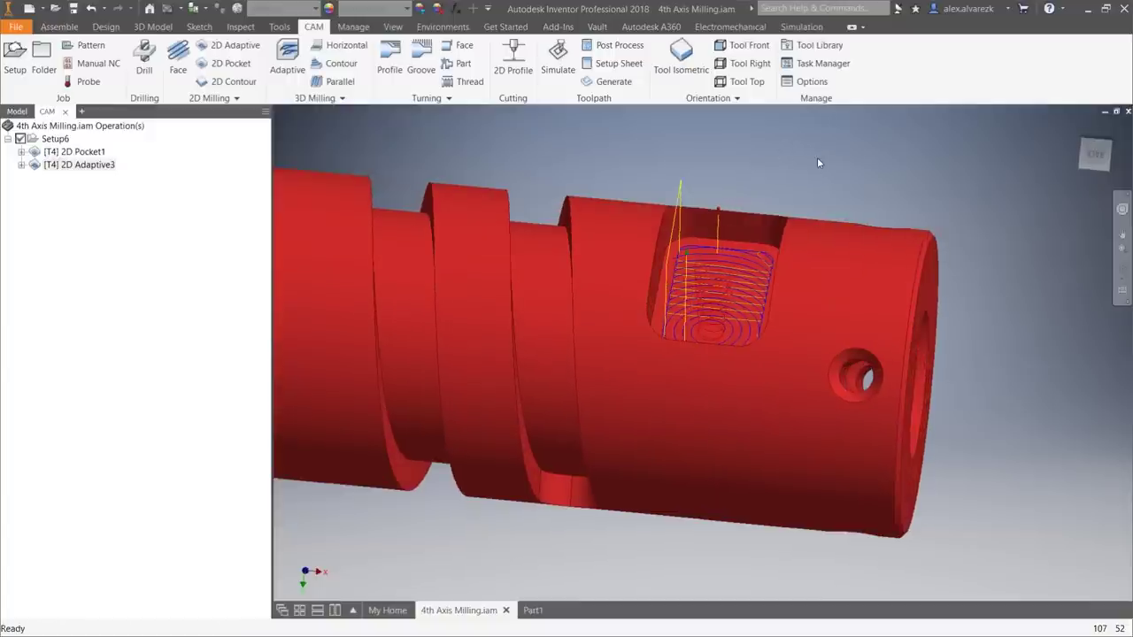
scroll(817, 157, down, 5)
shift+middle_drag(816, 163, 841, 274)
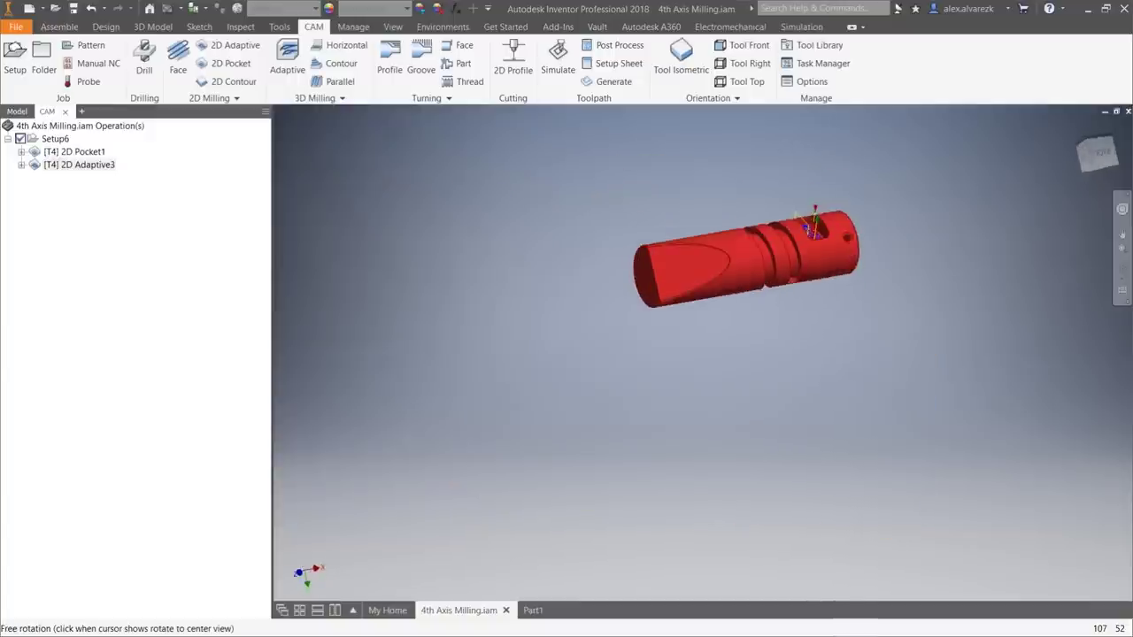
mouse_move(855, 363)
shift+middle_down()
mouse_move(849, 256)
mouse_move(855, 342)
shift+middle_up()
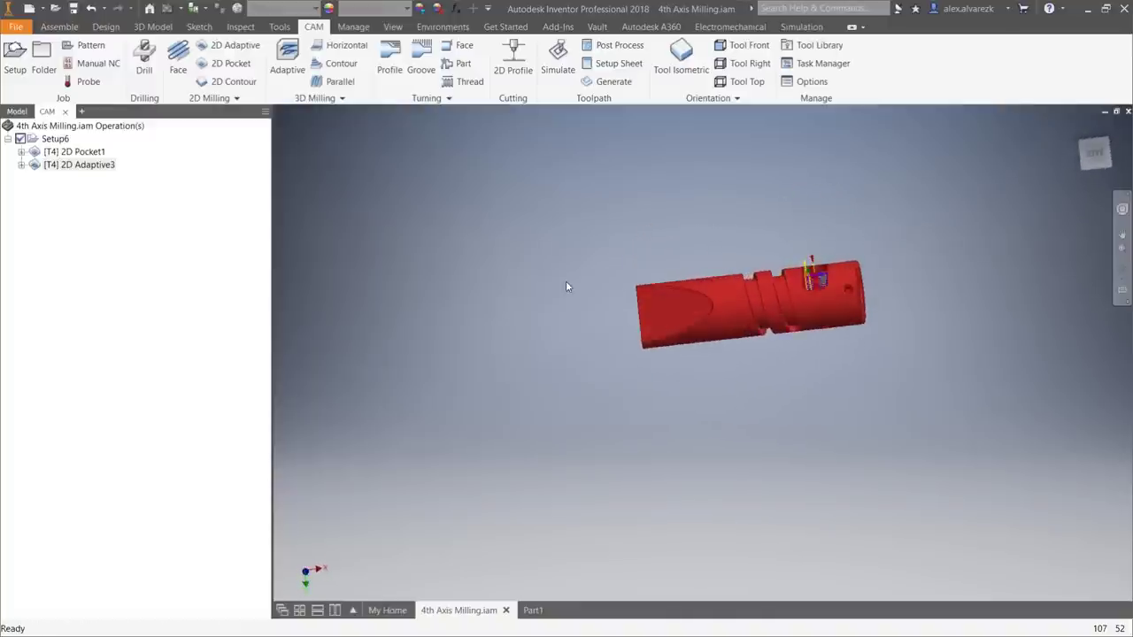
scroll(549, 186, up, 3)
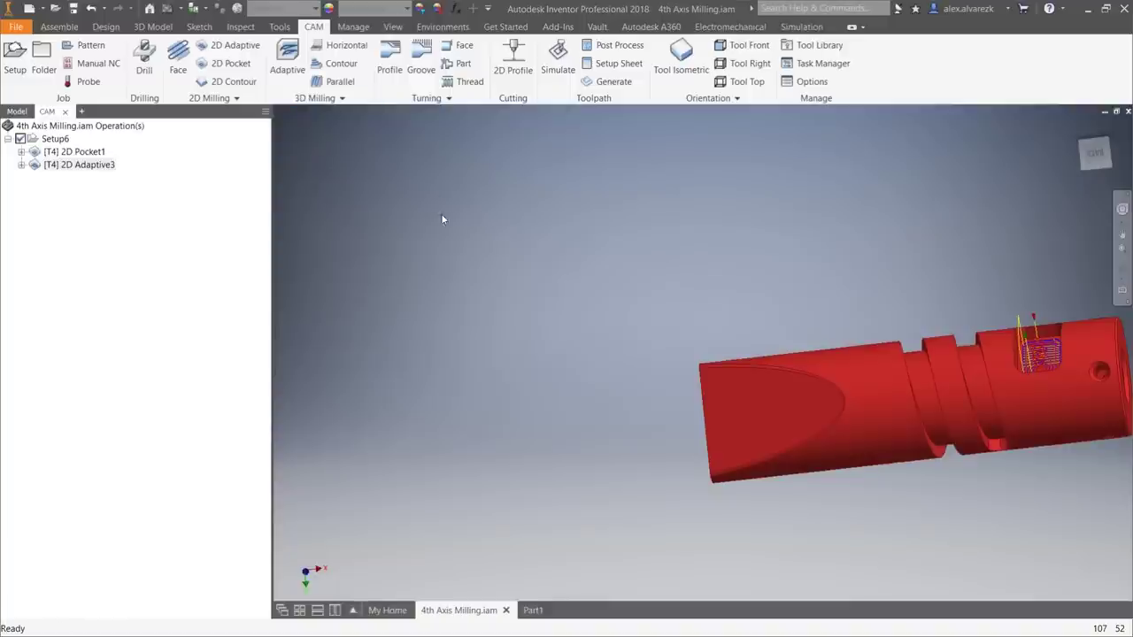
middle_drag(691, 409, 519, 399)
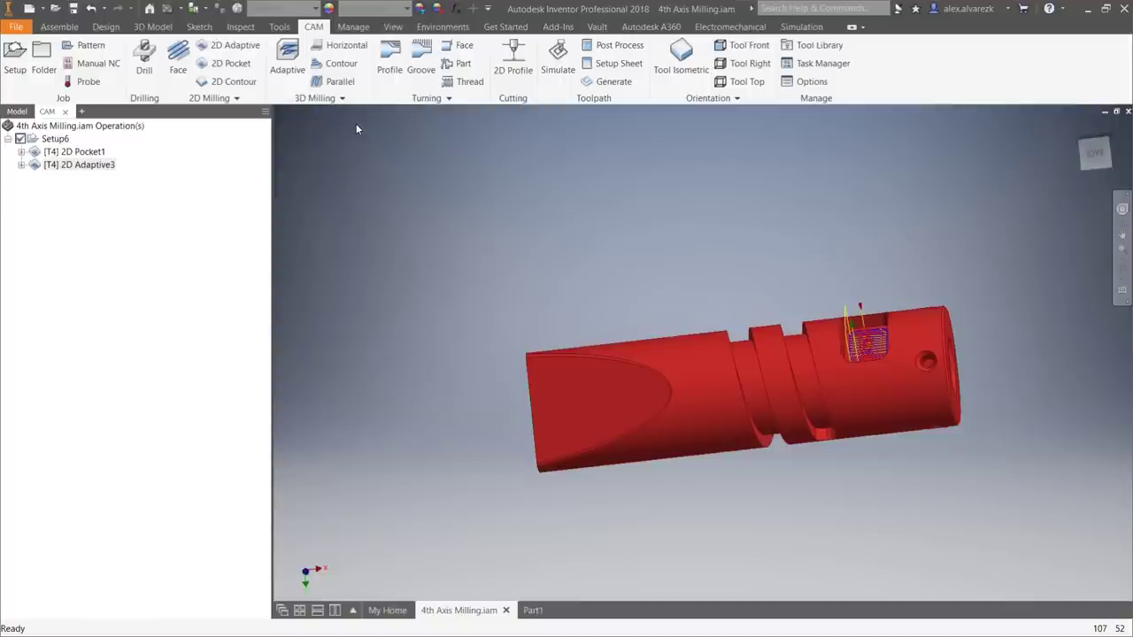
Start a 3D Adaptive operation and assign the #3 Ø1/2" flat mill from the tool library.
shift+middle_drag(590, 225, 595, 151)
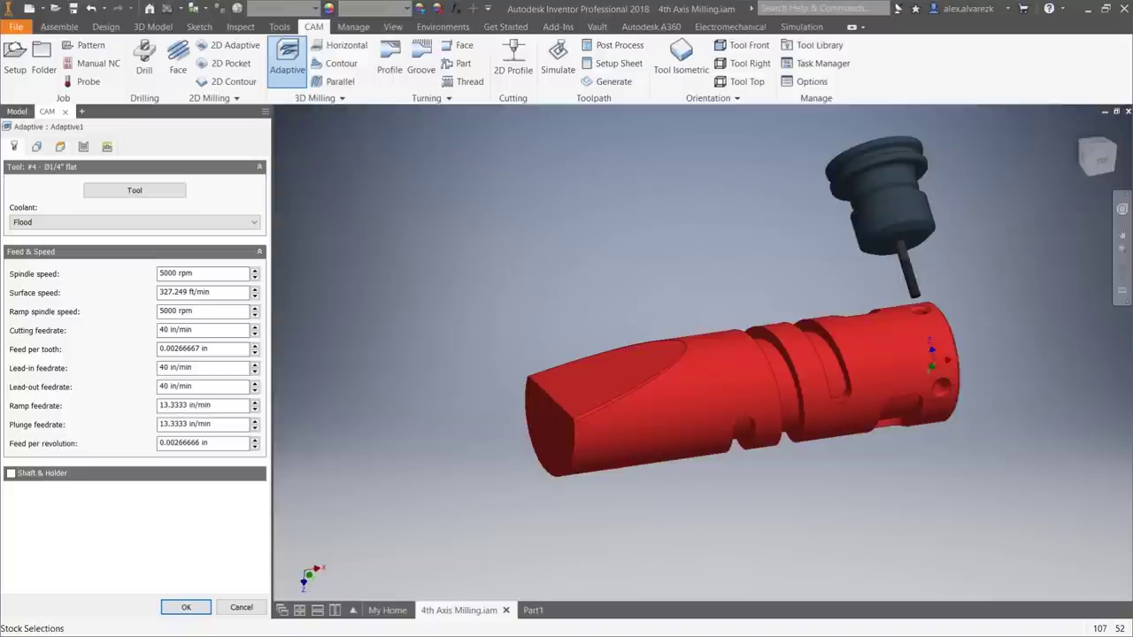
shift+middle_drag(641, 245, 726, 252)
shift+middle_drag(719, 162, 709, 189)
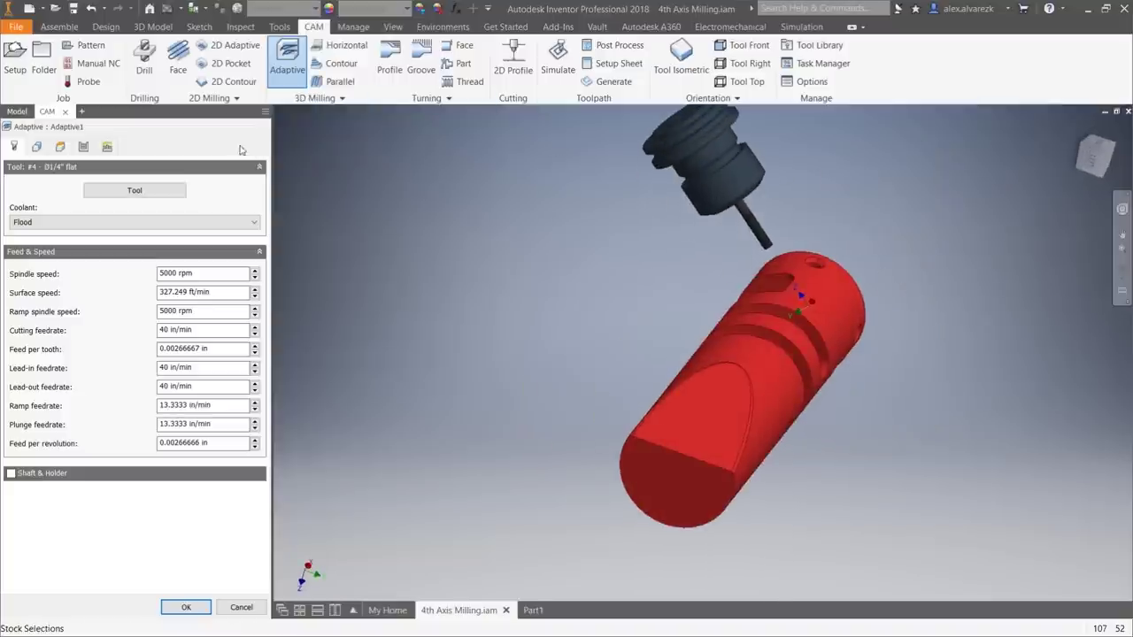
click(155, 192)
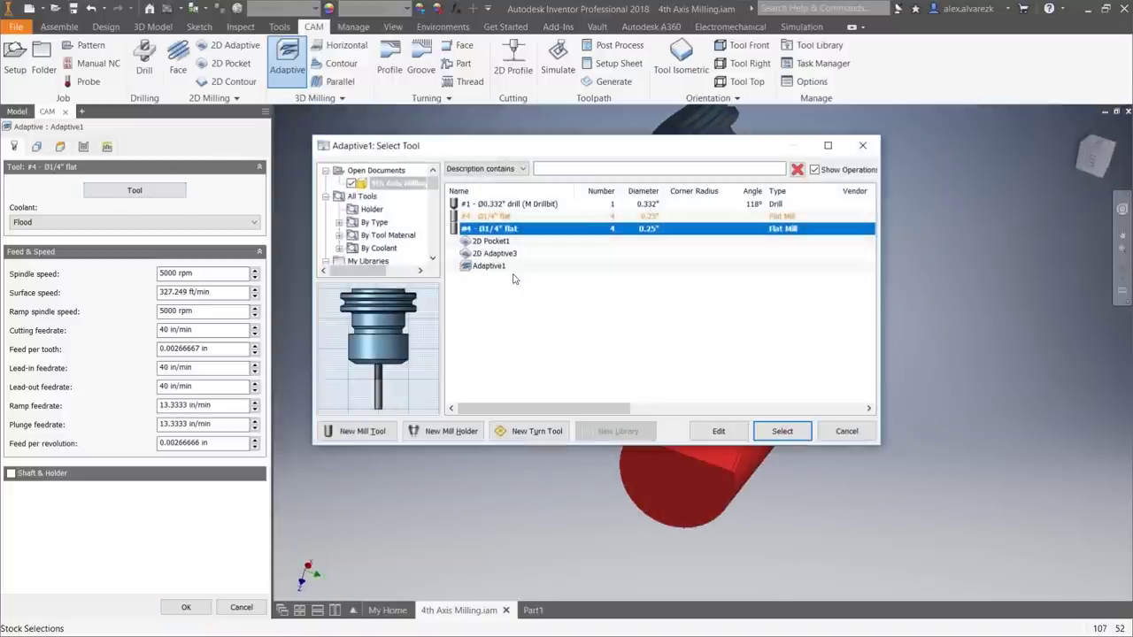
scroll(374, 215, down, 1)
click(378, 235)
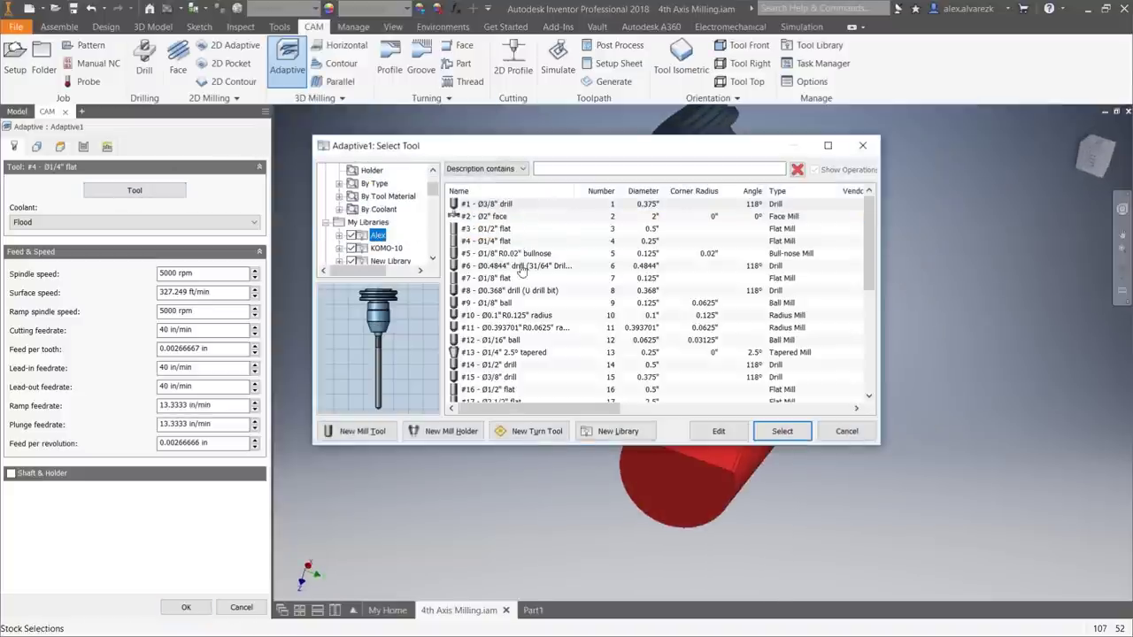
click(500, 228)
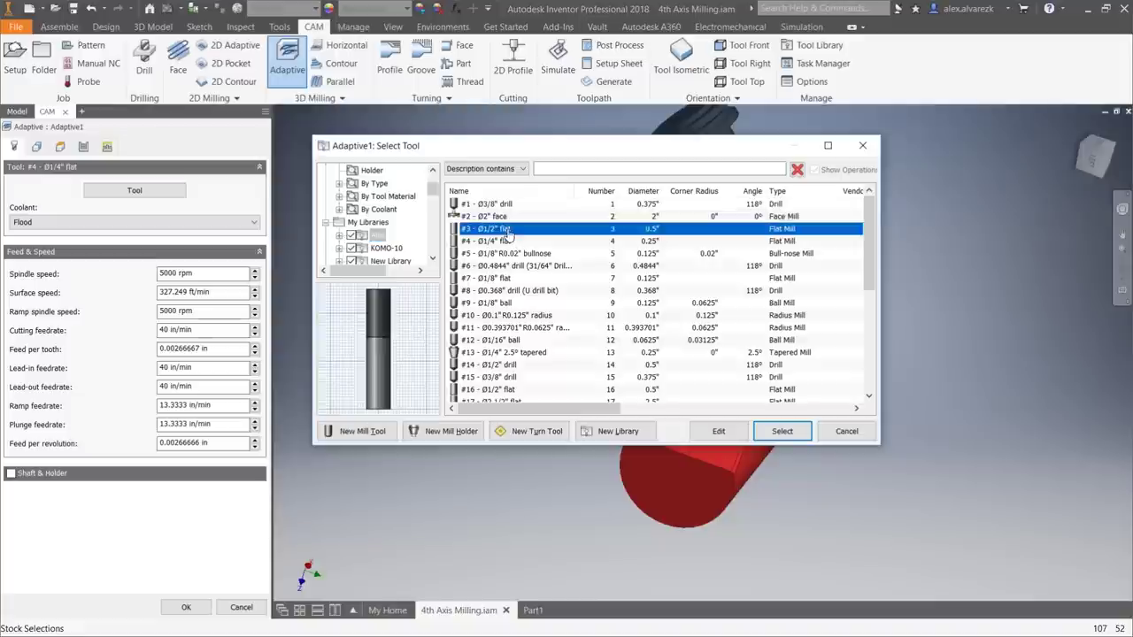
click(781, 431)
Try to orient the 3D Adaptive operation's tool with its Z axis normal to the part's angled flat face.
shift+middle_drag(782, 431, 729, 455)
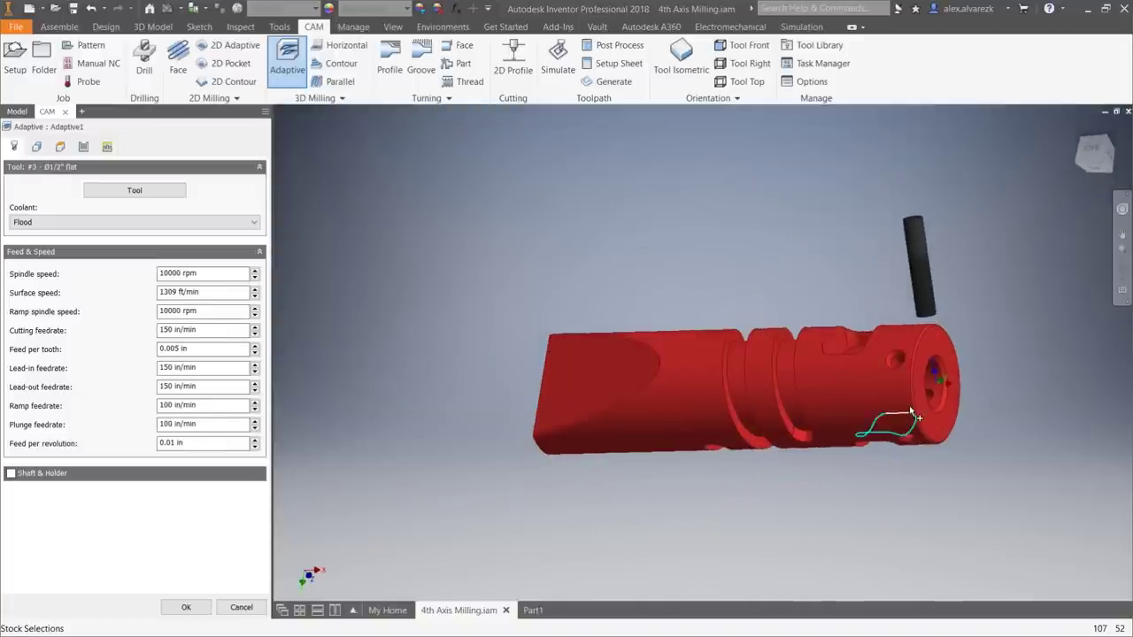
shift+middle_drag(1019, 387, 873, 205)
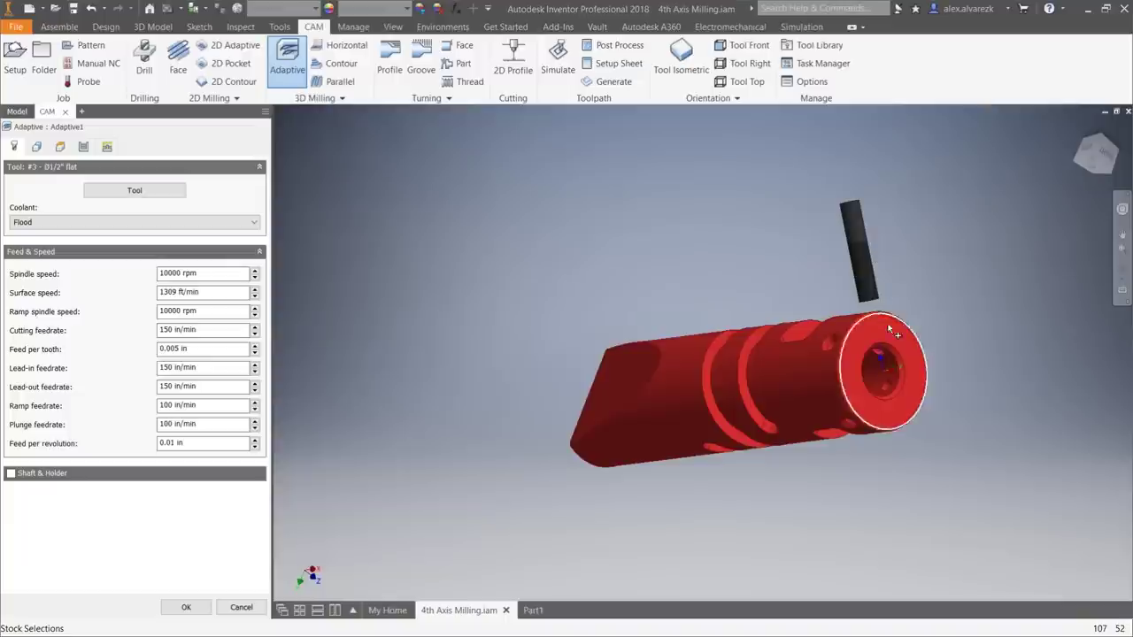
shift+middle_drag(910, 340, 982, 318)
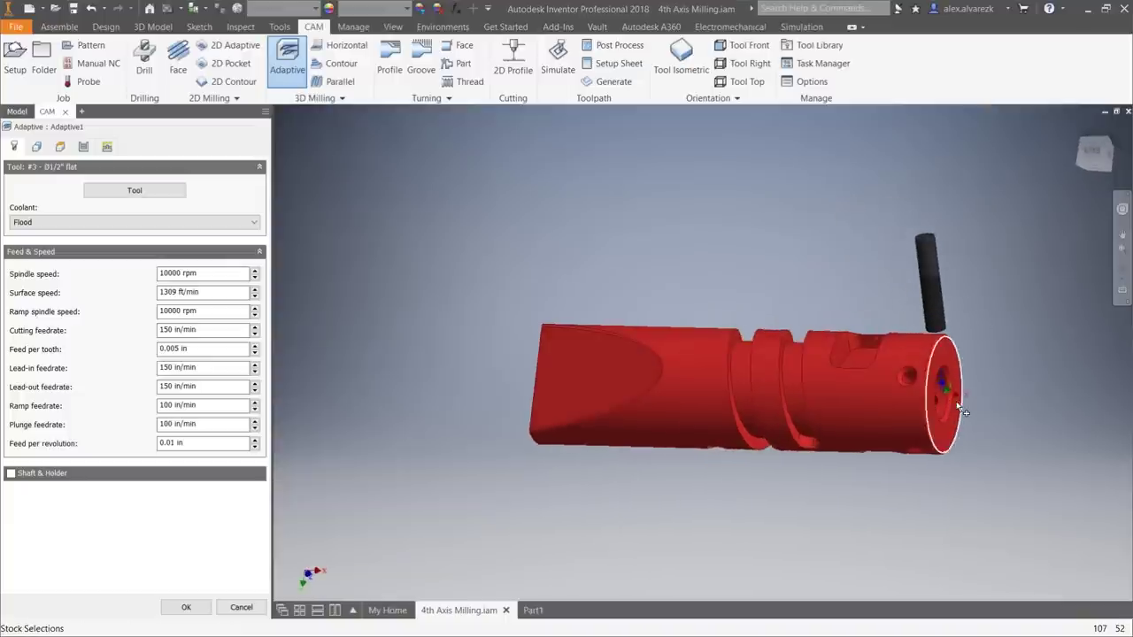
shift+middle_drag(804, 294, 900, 259)
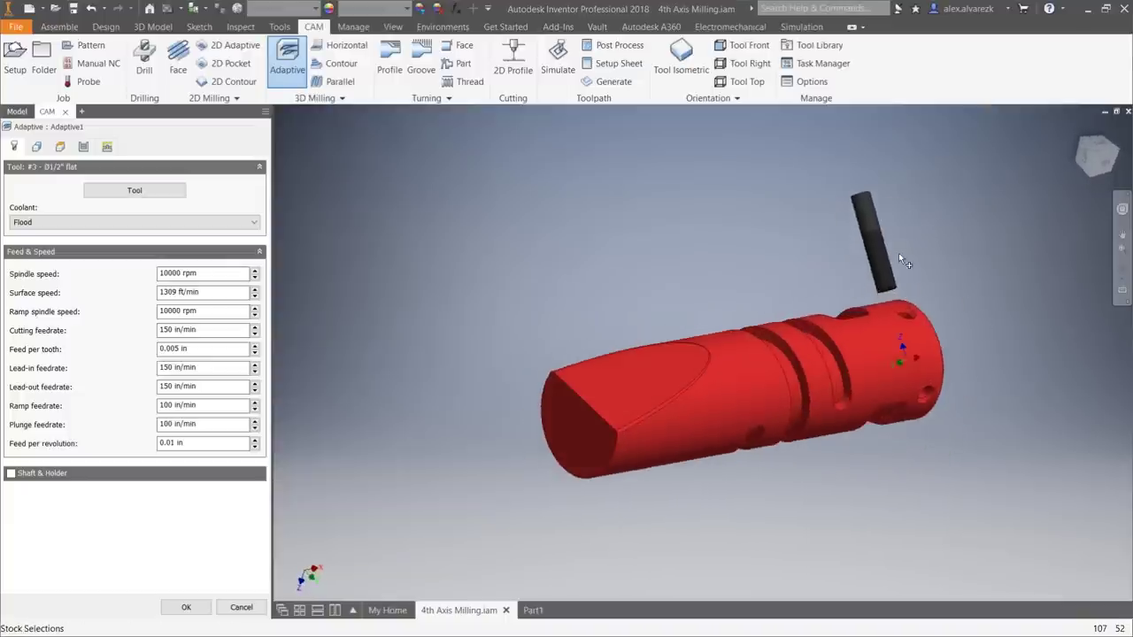
shift+middle_drag(665, 271, 594, 273)
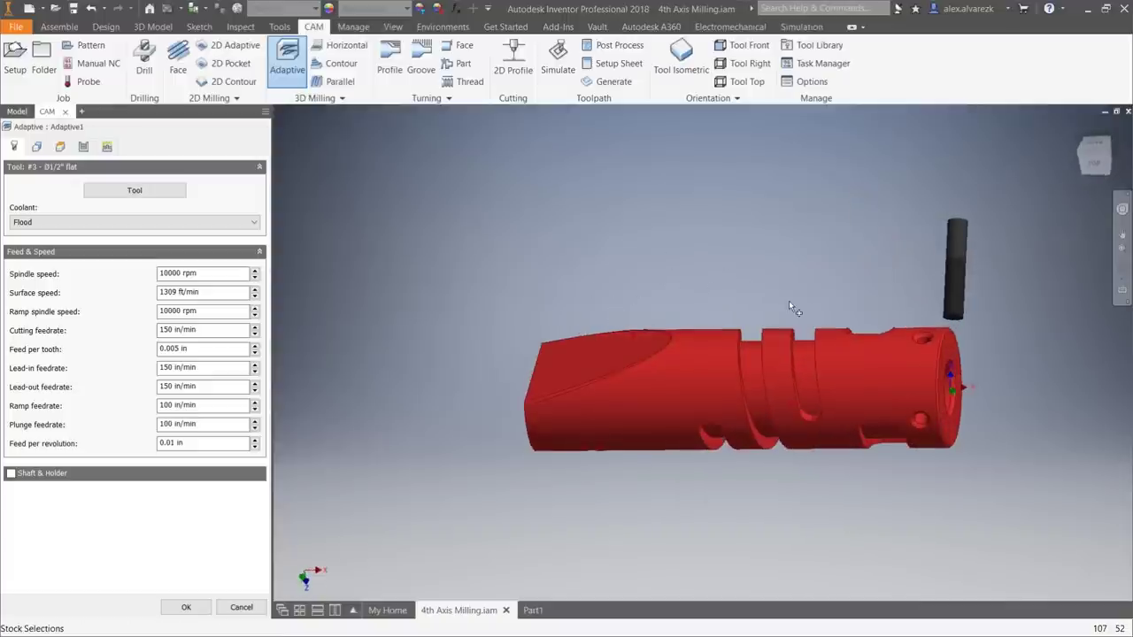
click(36, 146)
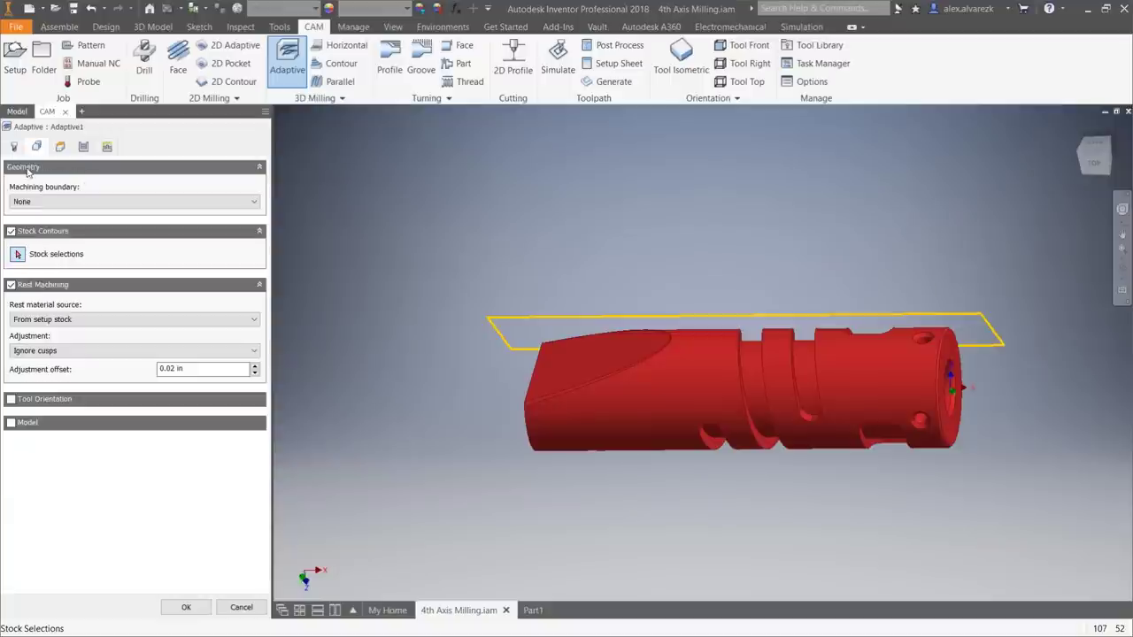
click(11, 399)
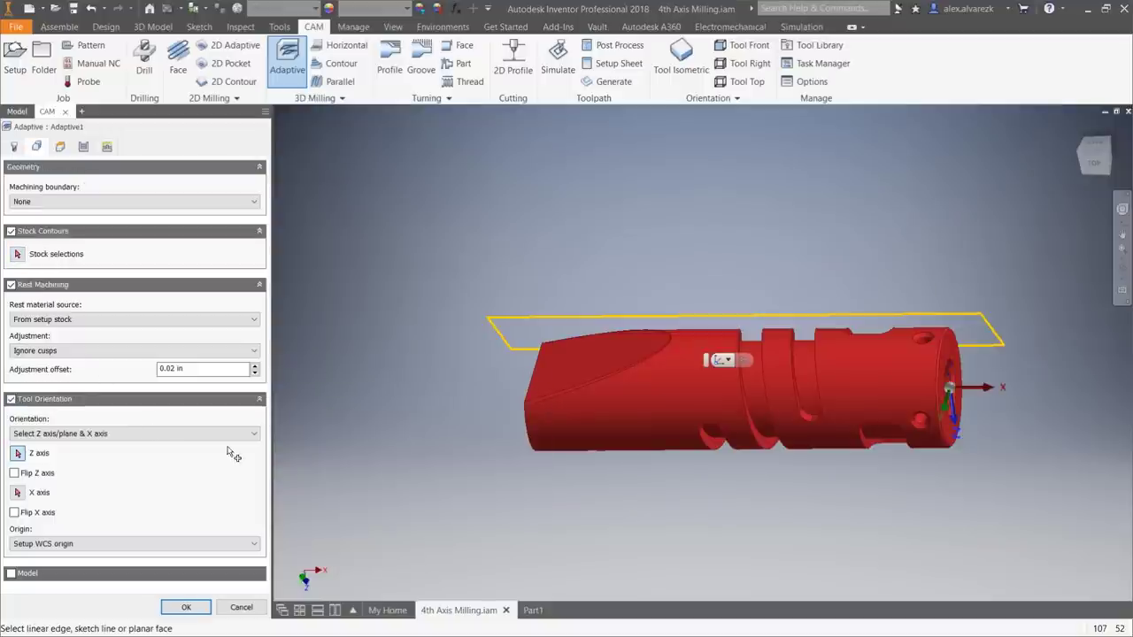
click(593, 363)
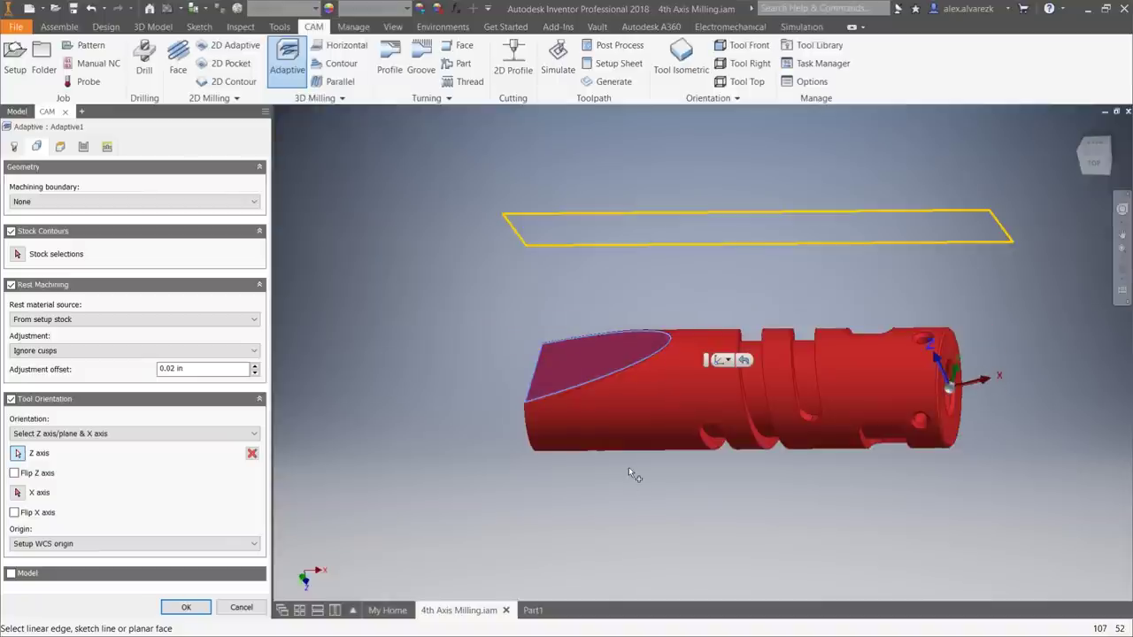
shift+middle_drag(629, 466, 599, 445)
shift+middle_drag(1001, 376, 1048, 377)
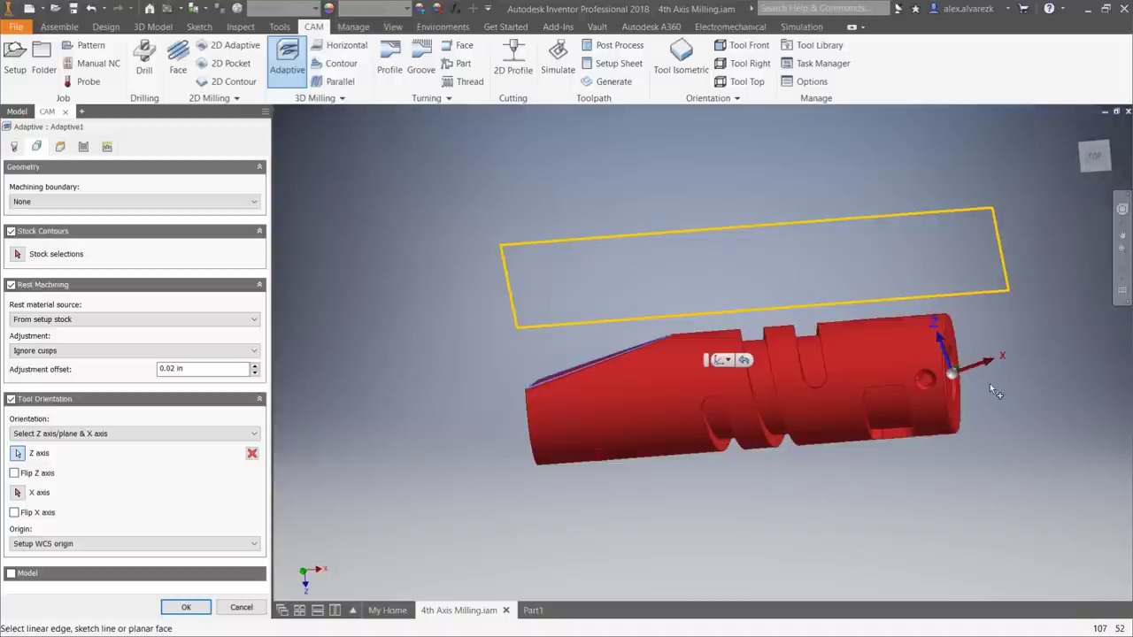
click(253, 454)
key(Escape)
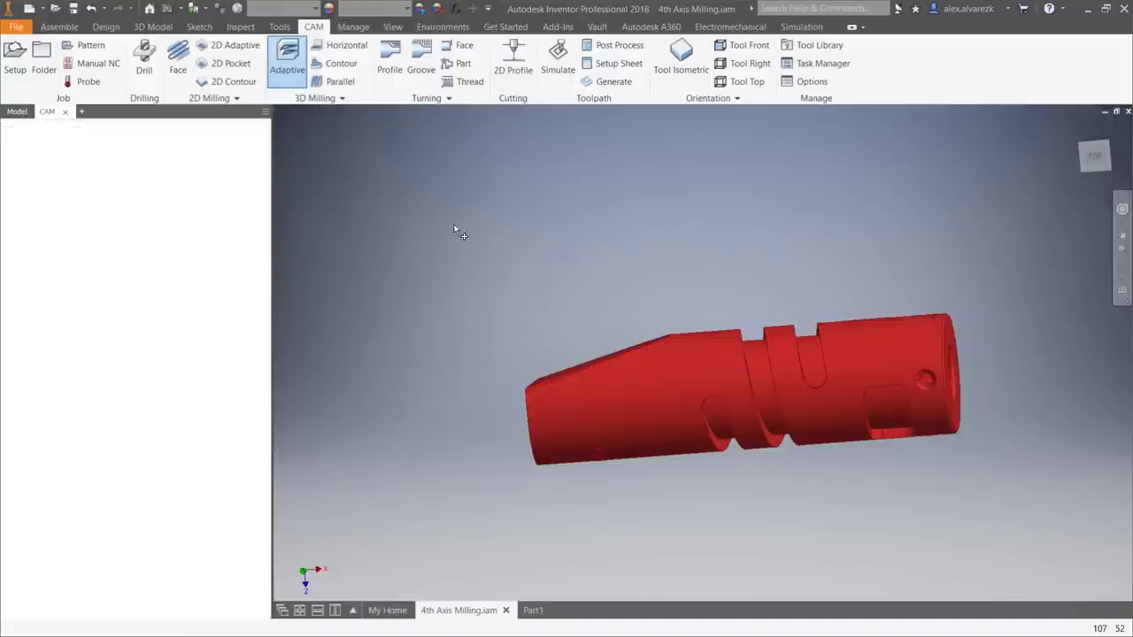
Make the assembly's XY origin plane visible in the model.
click(16, 111)
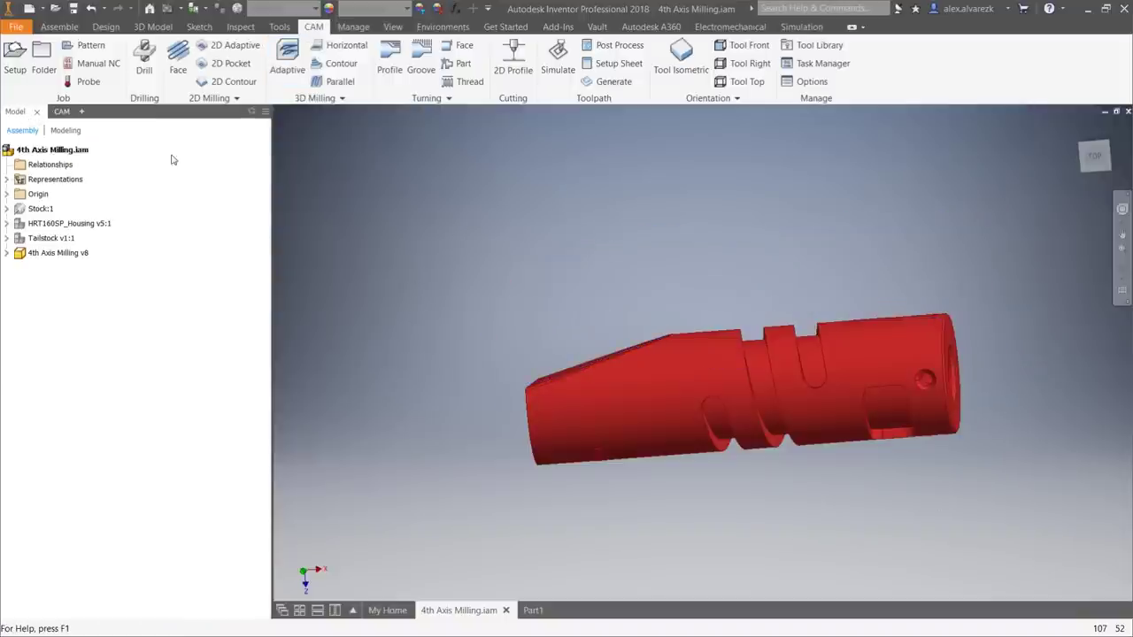
shift+middle_drag(745, 300, 731, 339)
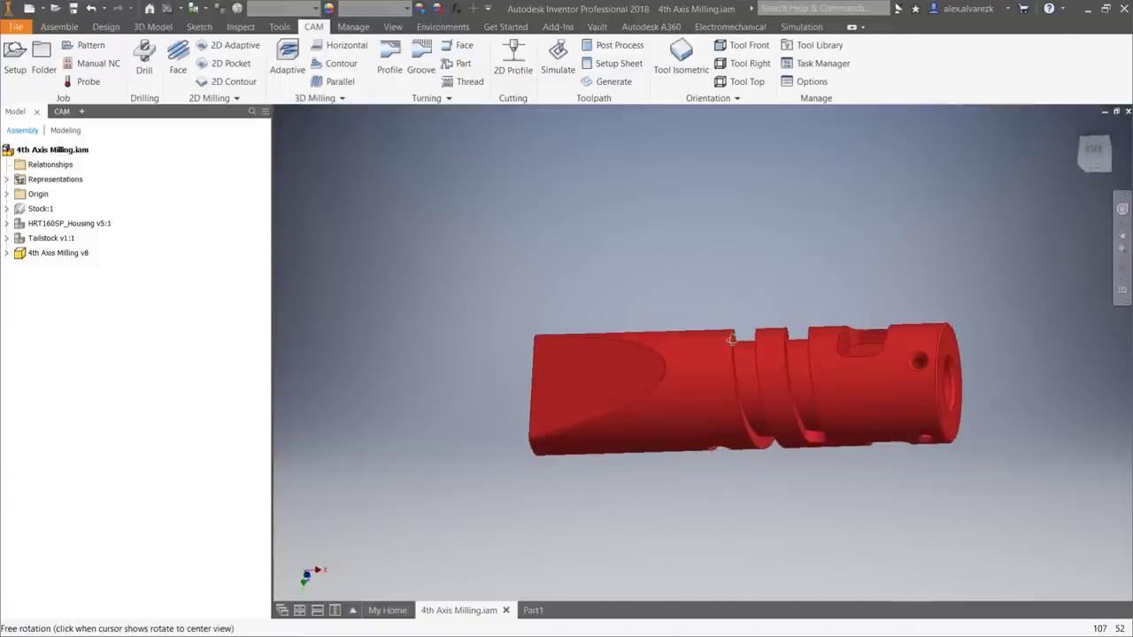
click(7, 195)
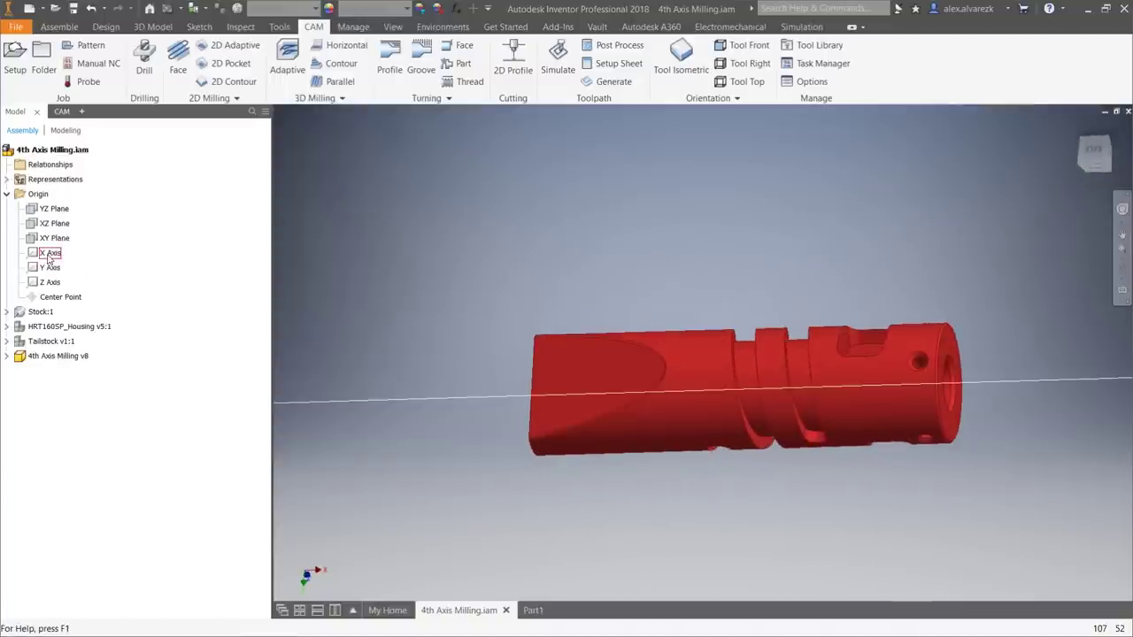
shift+middle_drag(602, 213, 470, 262)
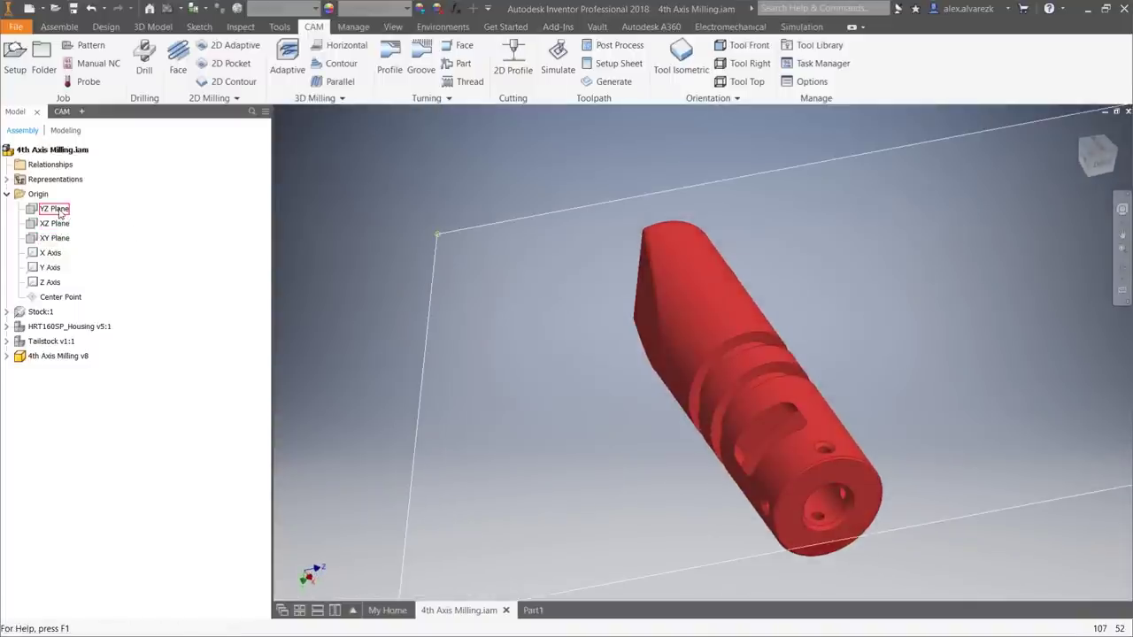
click(54, 238)
scroll(513, 283, down, 3)
shift+middle_drag(514, 280, 595, 305)
shift+middle_drag(537, 180, 550, 265)
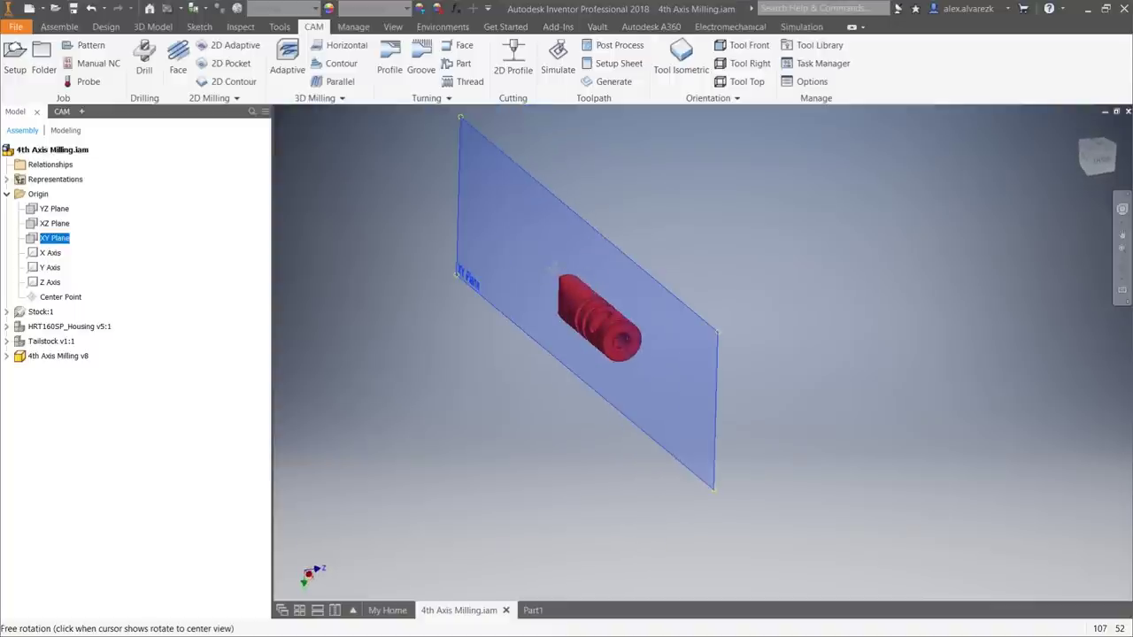
click(324, 277)
shift+middle_drag(501, 385, 554, 314)
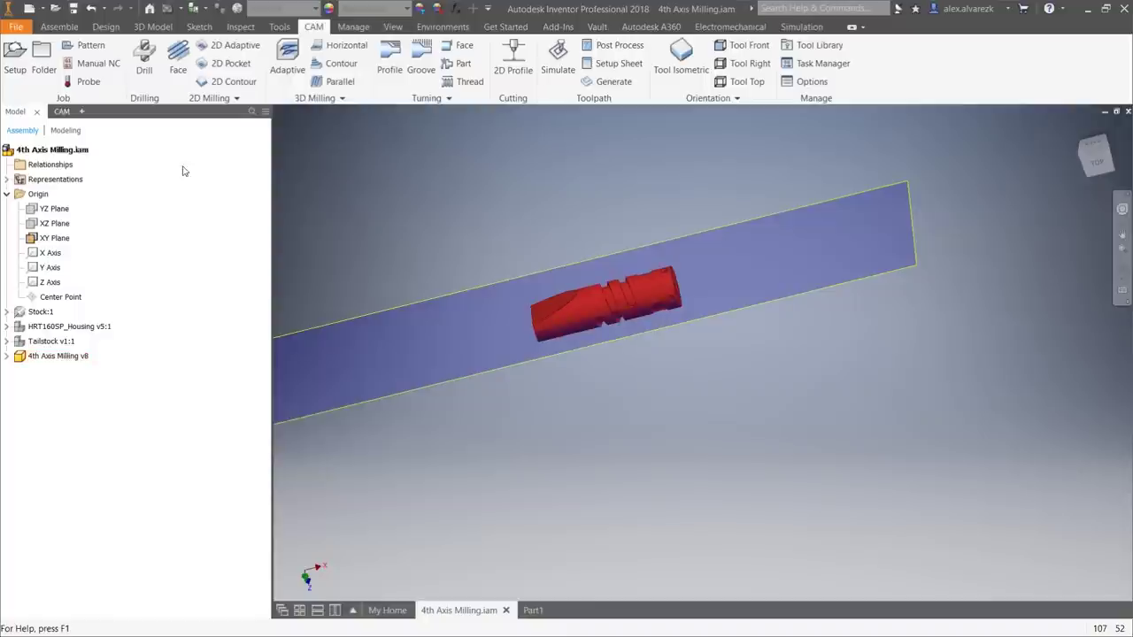
Start a 3D Adaptive operation and assign it the #3 Ø1/2" flat mill.
click(61, 111)
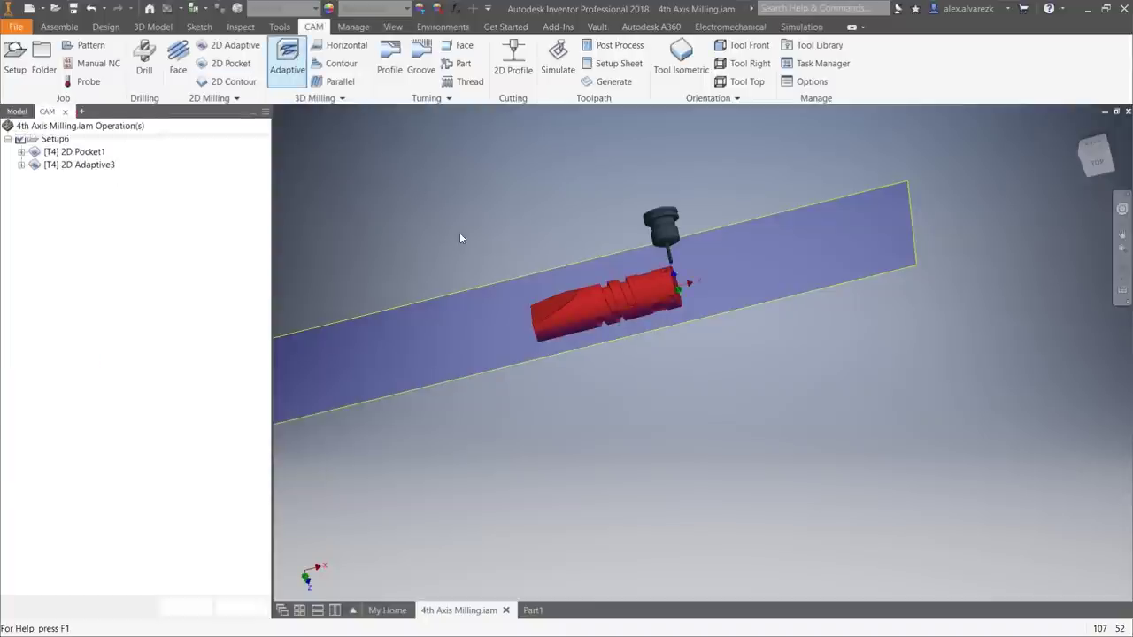
click(155, 195)
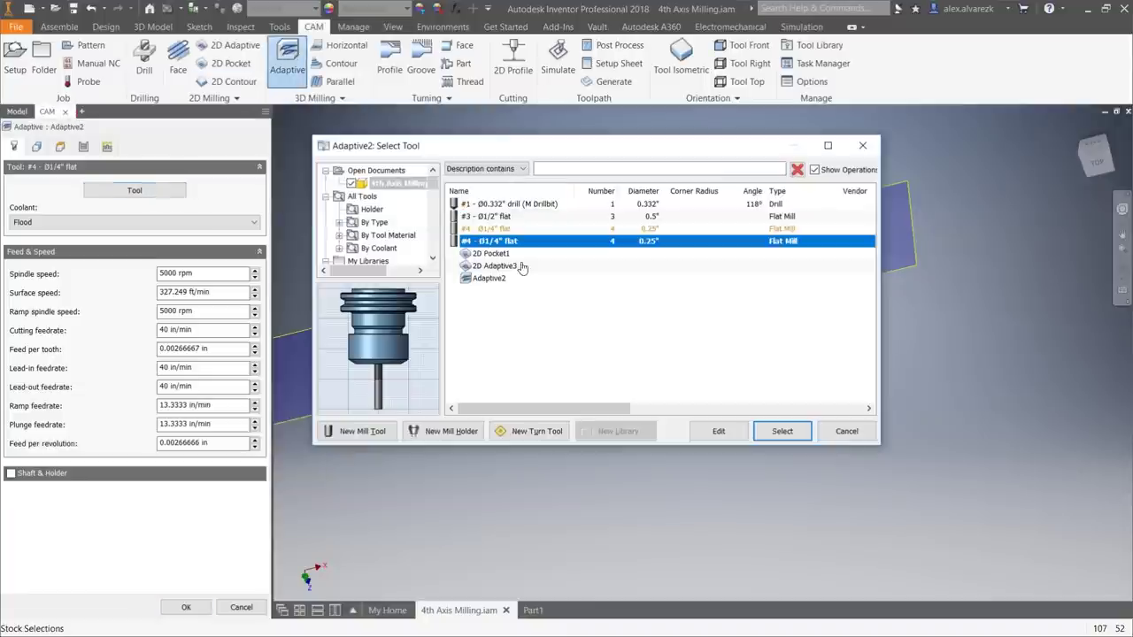
click(513, 217)
click(783, 432)
scroll(577, 434, down, 3)
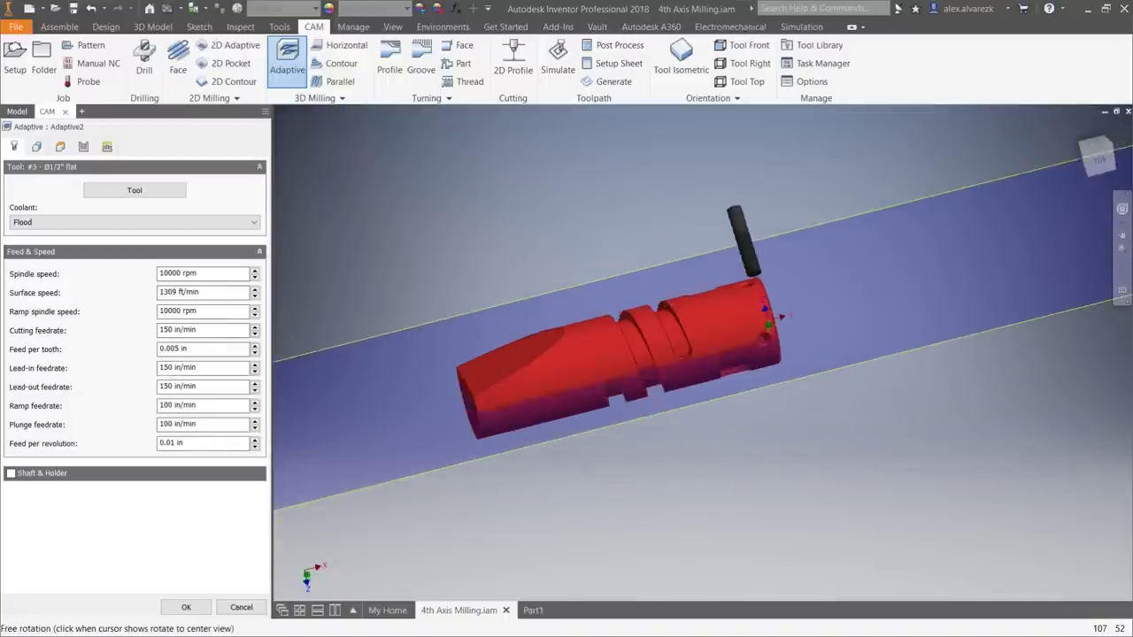
Enable tool orientation for the Adaptive operation and flip its Z axis.
click(58, 147)
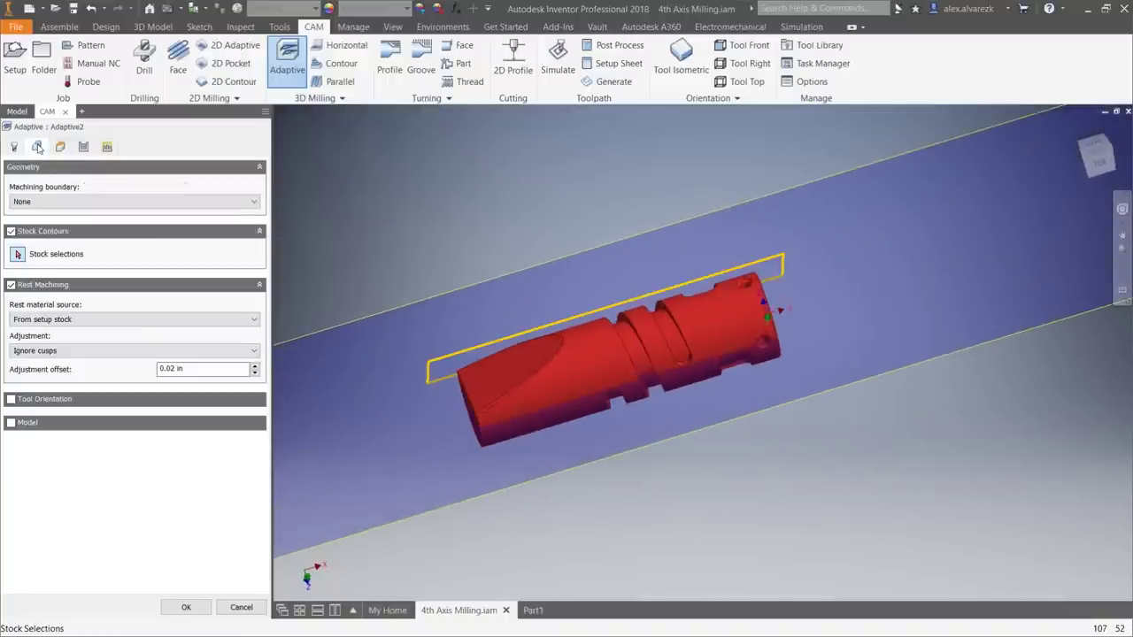
click(10, 399)
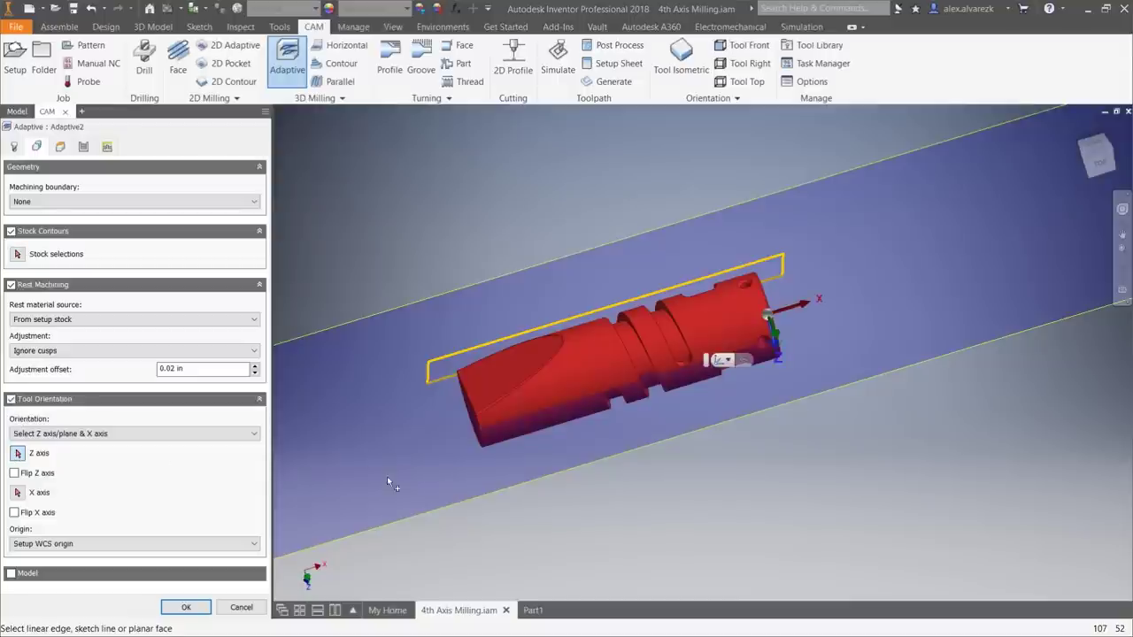
shift+middle_drag(852, 466, 723, 446)
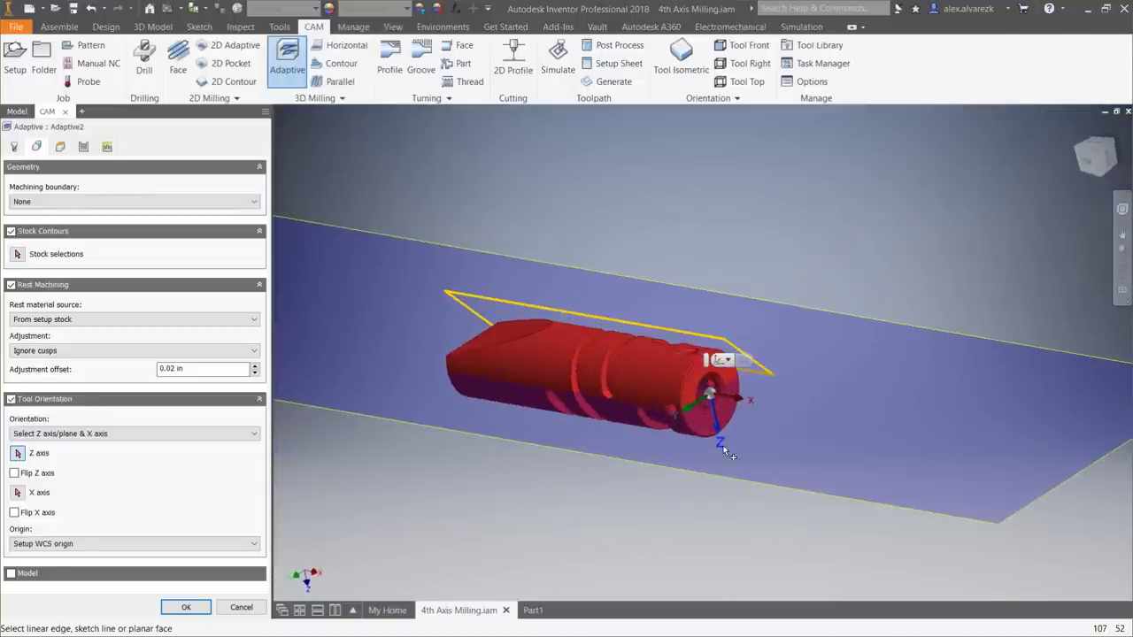
click(719, 435)
shift+middle_drag(535, 499, 598, 514)
Set the machining boundary to Selection and pick the closed edge loop around the part's angled flat.
click(137, 202)
click(76, 235)
scroll(449, 319, up, 5)
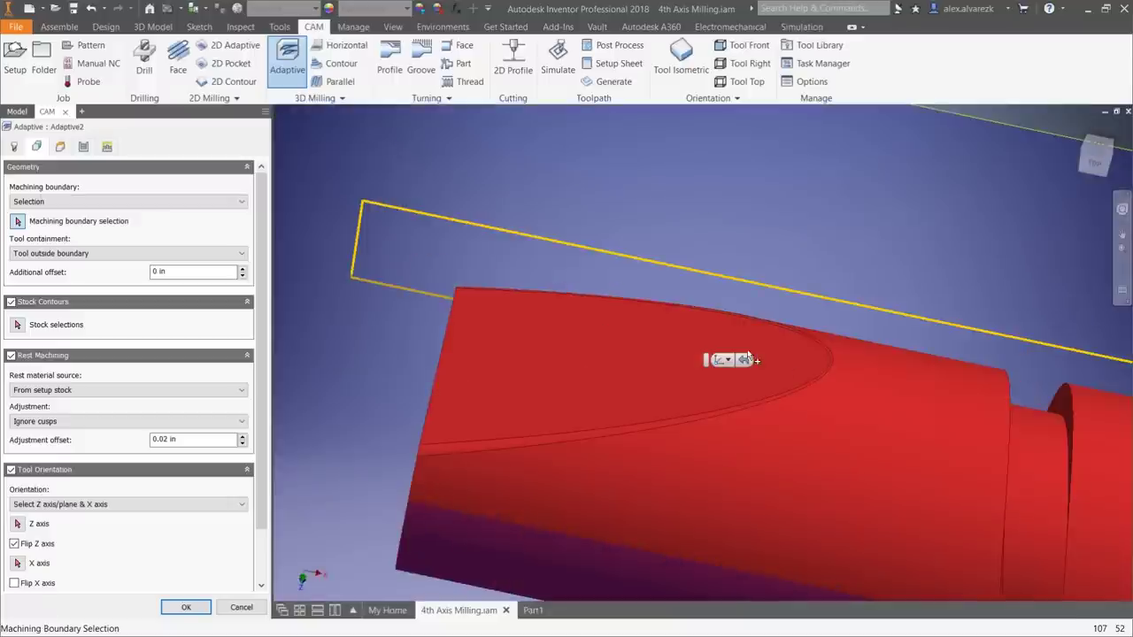
click(820, 372)
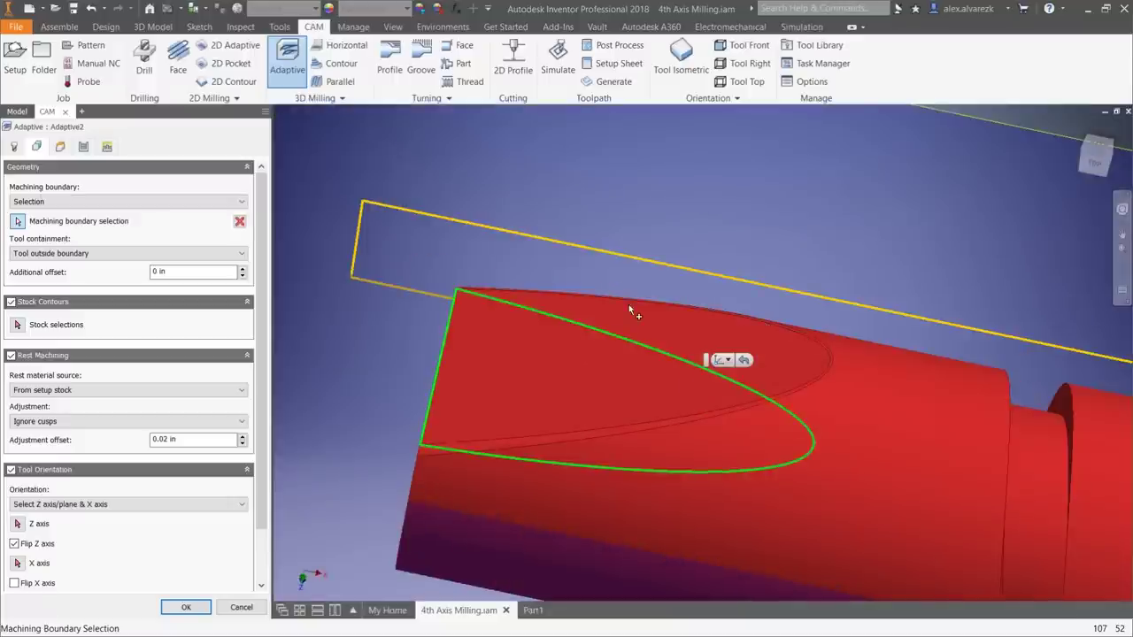
scroll(670, 256, down, 5)
shift+middle_drag(520, 395, 639, 347)
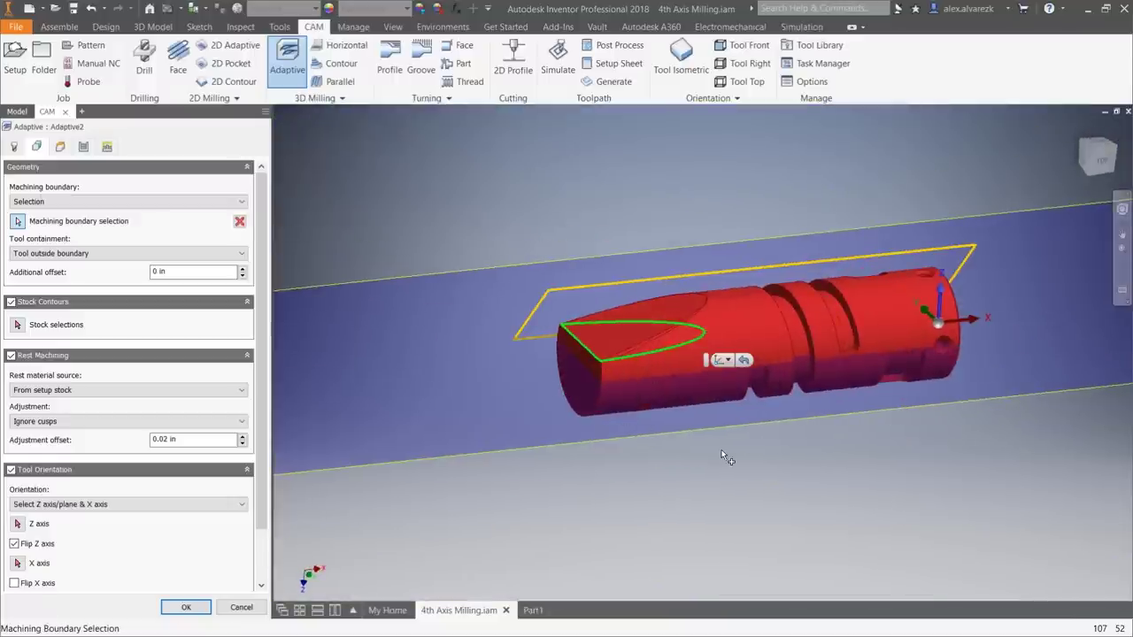
shift+middle_drag(719, 454, 504, 474)
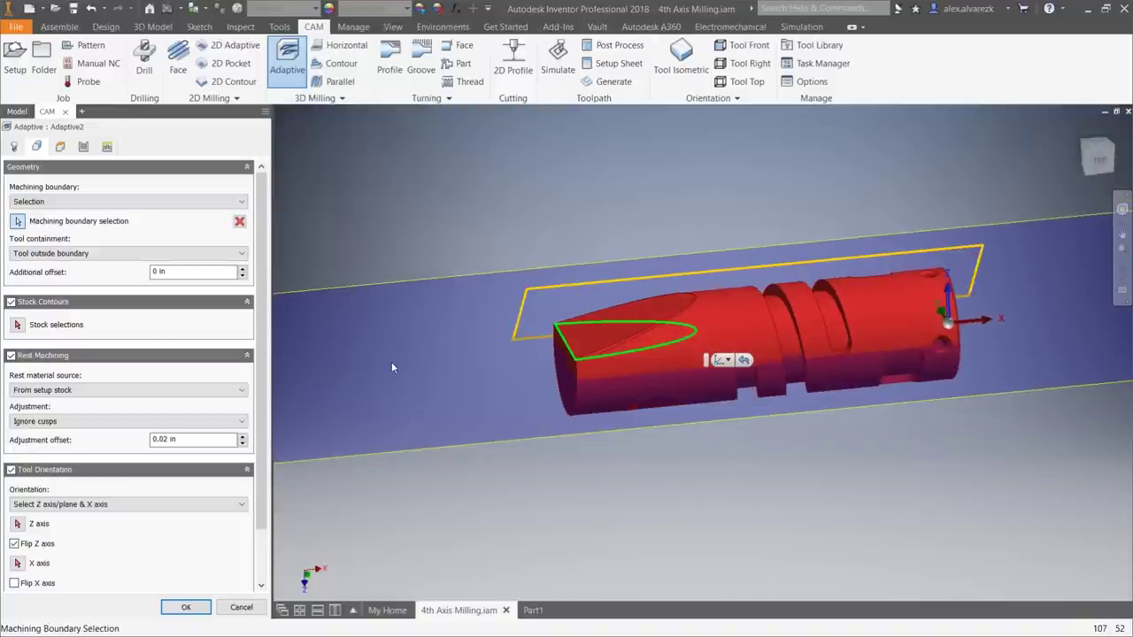
Set the tool containment to Tool center on boundary and generate the Adaptive operation.
click(93, 254)
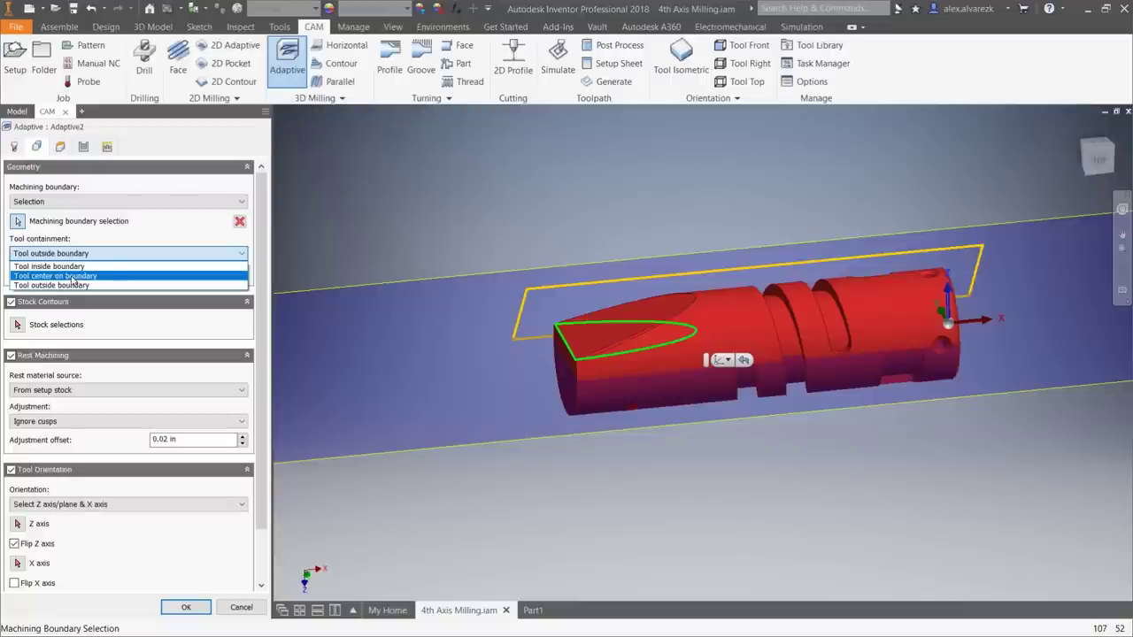
click(69, 279)
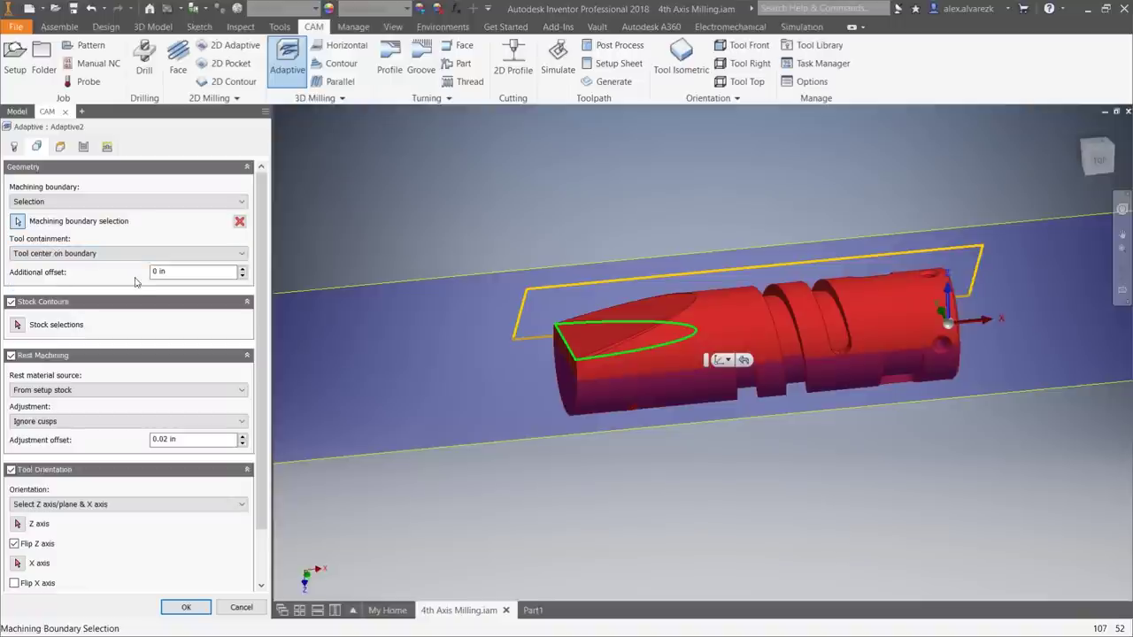
click(189, 607)
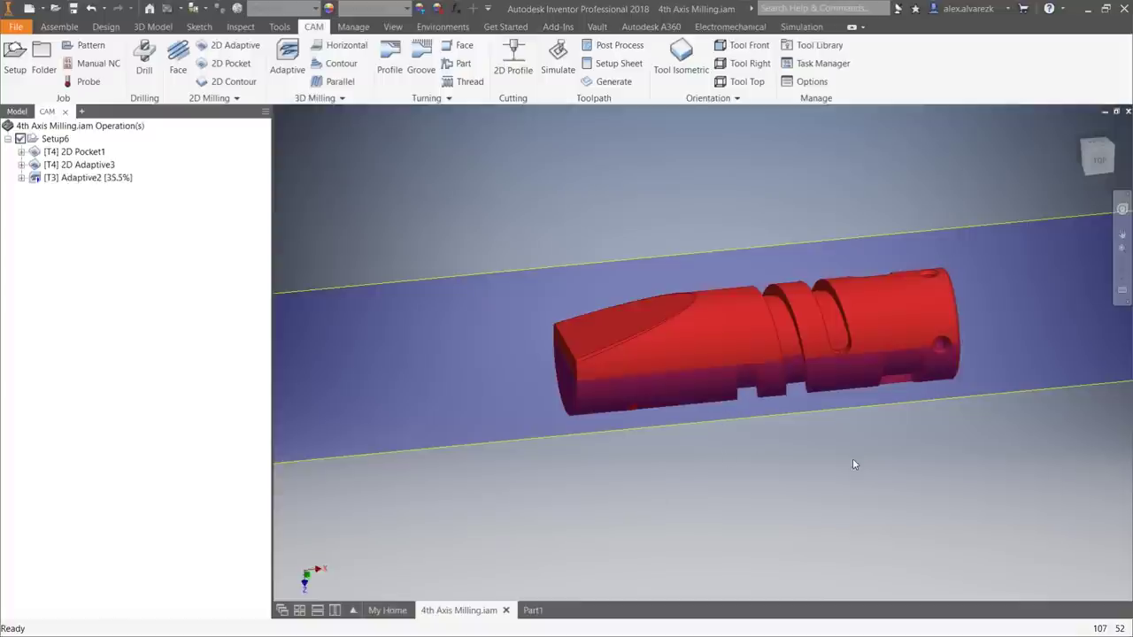
Examine the generated Adaptive toolpath's entry and clearing passes over the angled flat.
click(80, 178)
shift+middle_drag(750, 445, 691, 354)
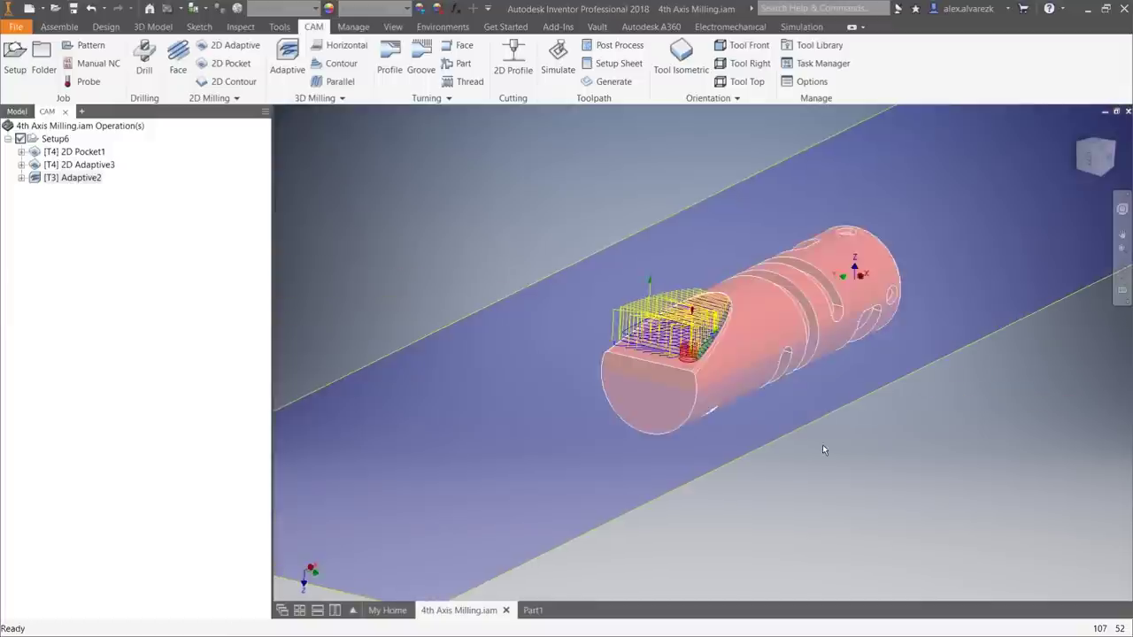
scroll(676, 345, down, 4)
shift+middle_drag(625, 366, 613, 285)
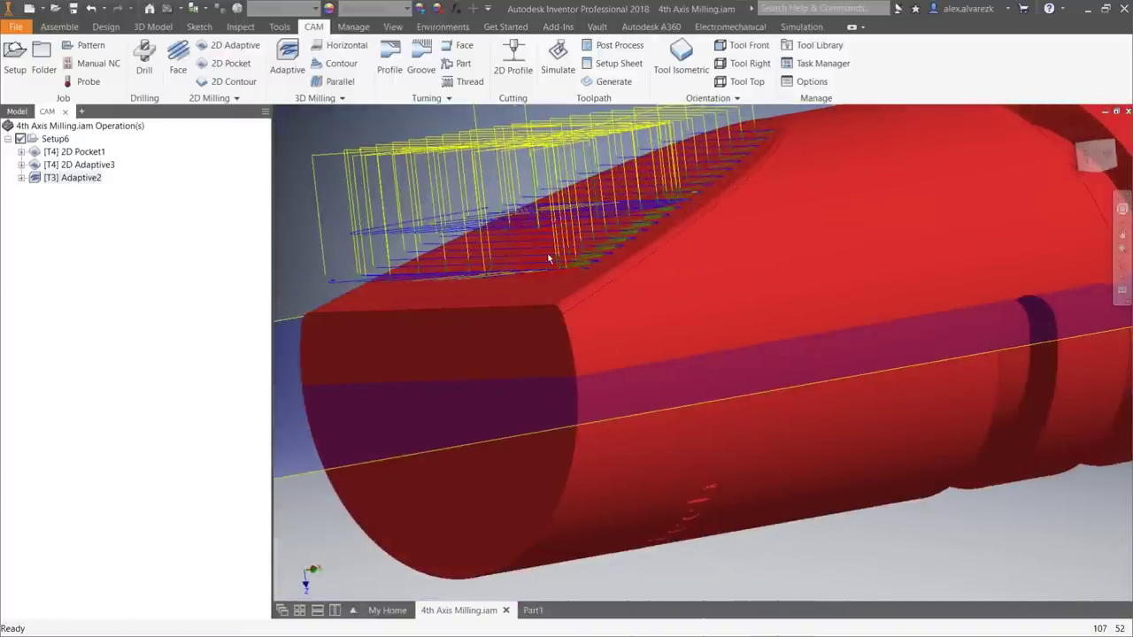
shift+middle_drag(572, 253, 426, 367)
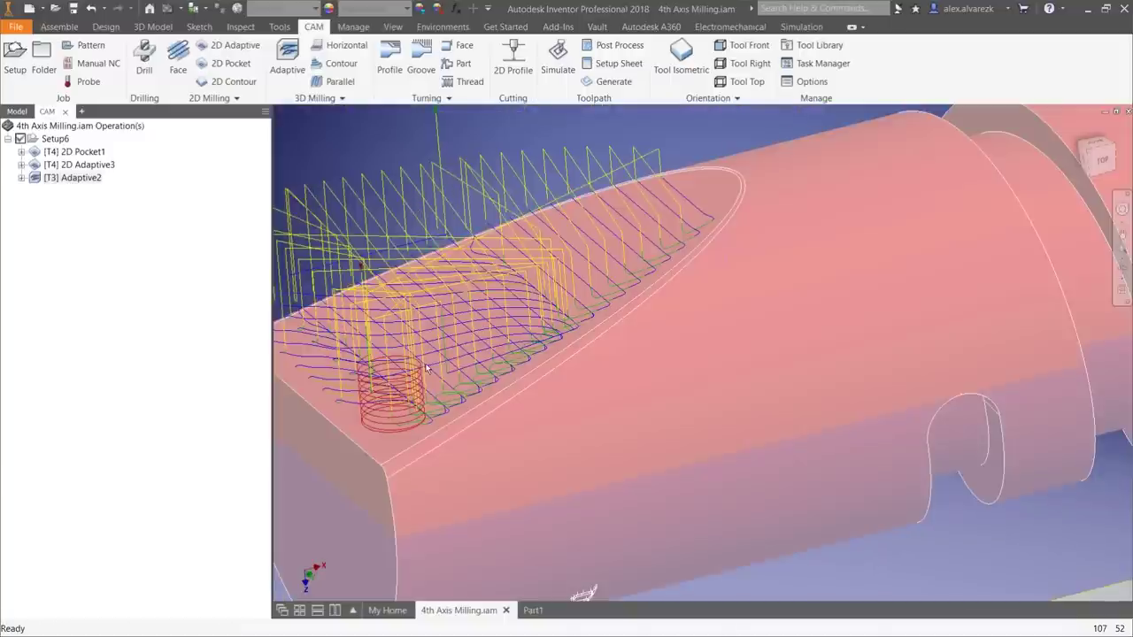
scroll(487, 315, down, 5)
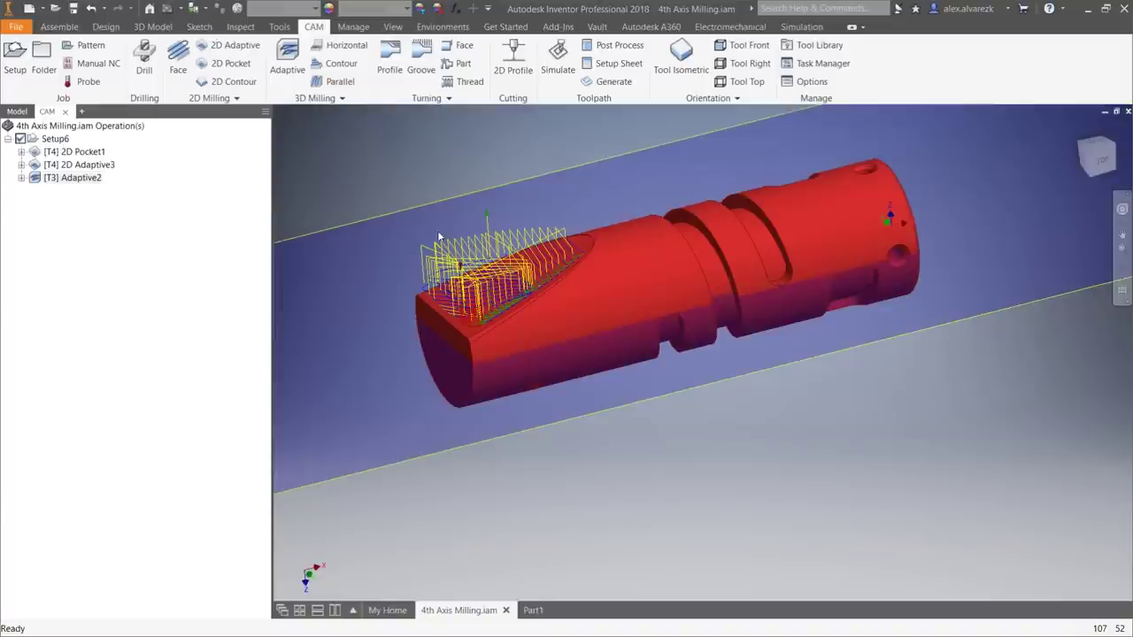
Edit the Adaptive operation to use Tool outside boundary containment and regenerate its toolpath.
click(81, 180)
right_click(81, 179)
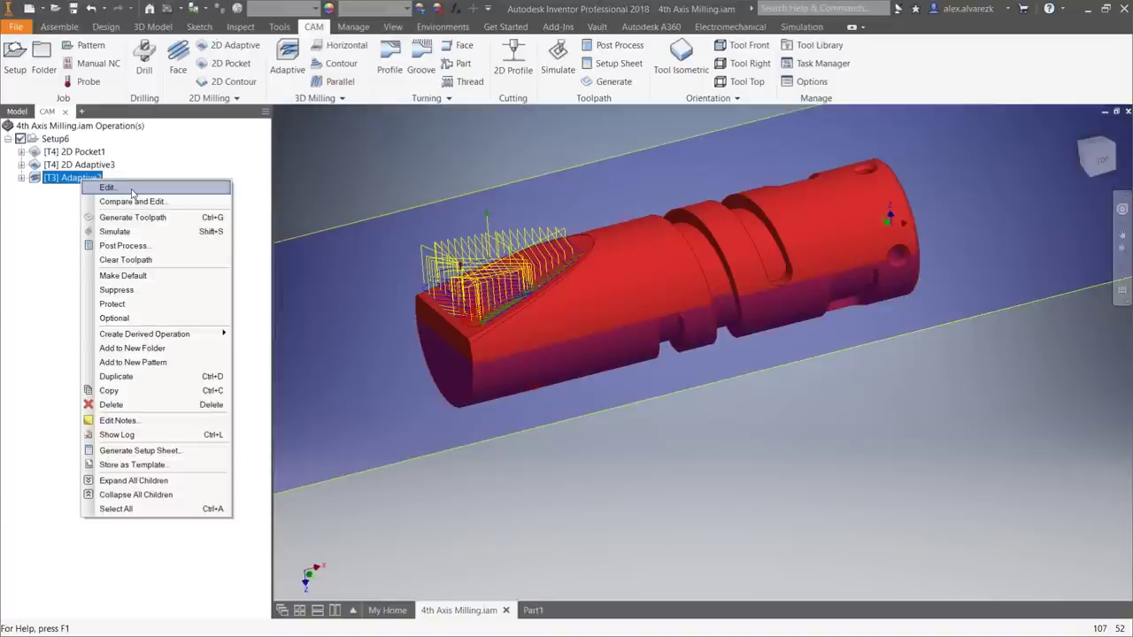
click(133, 195)
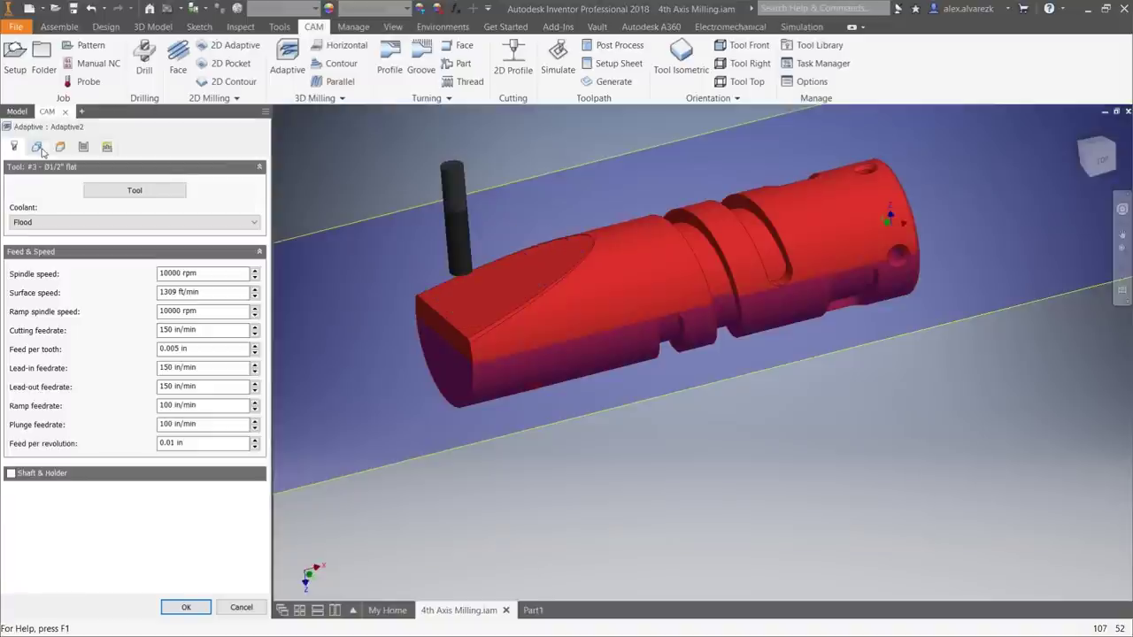
click(37, 146)
click(104, 256)
click(84, 291)
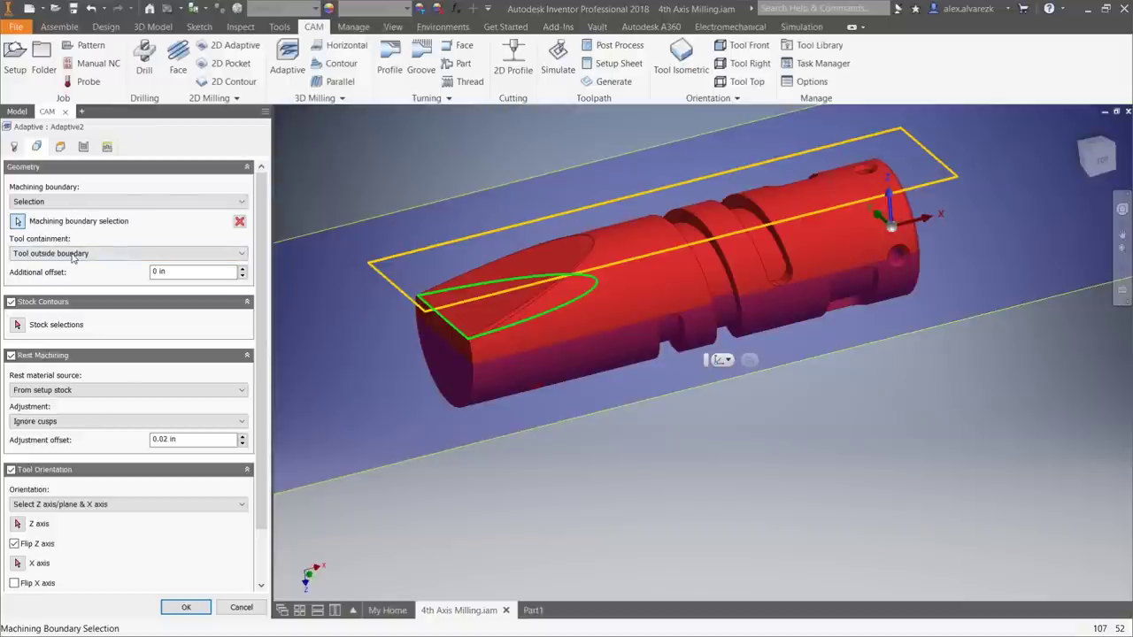
mouse_move(60, 253)
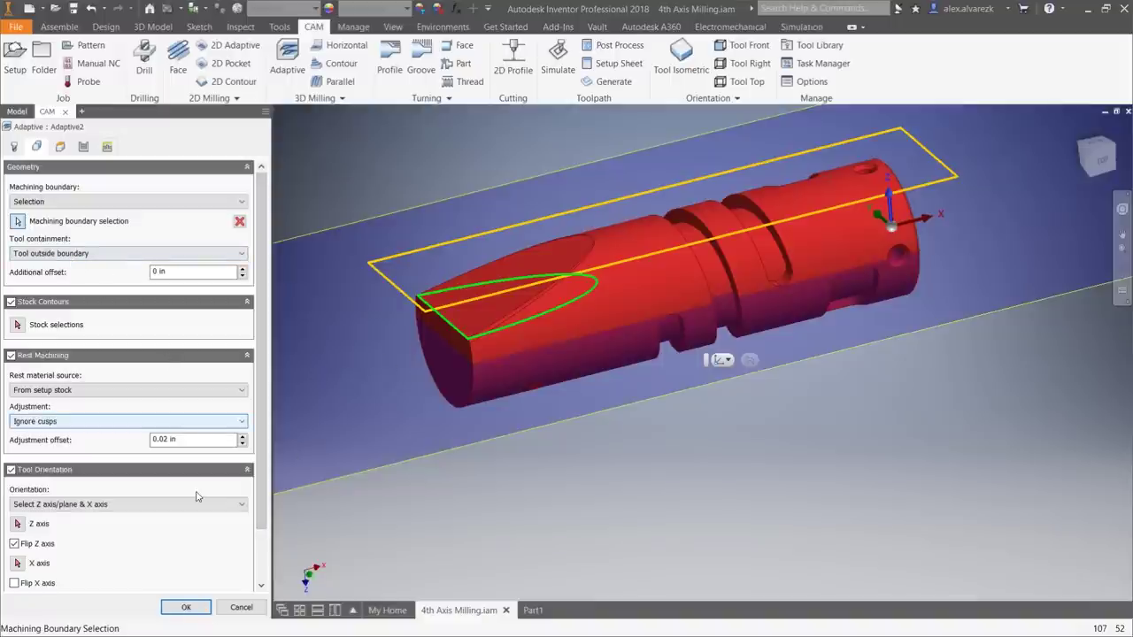
click(185, 607)
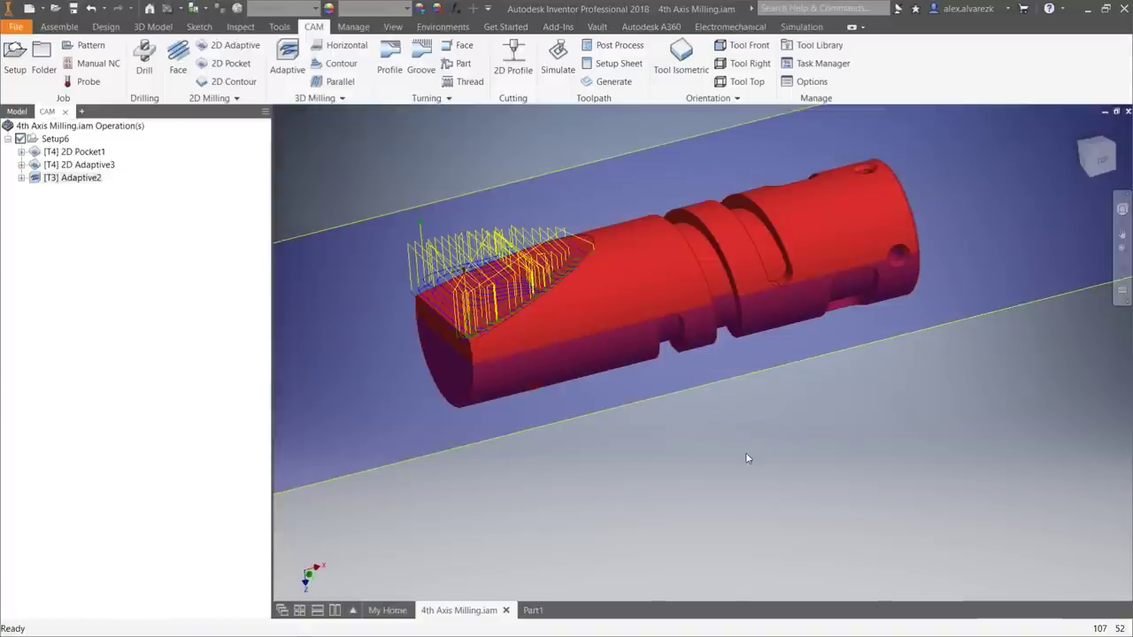
Examine how far the regenerated Adaptive toolpath covers the edges of the angled flat from several angles.
shift+middle_drag(734, 453, 832, 470)
scroll(596, 302, up, 3)
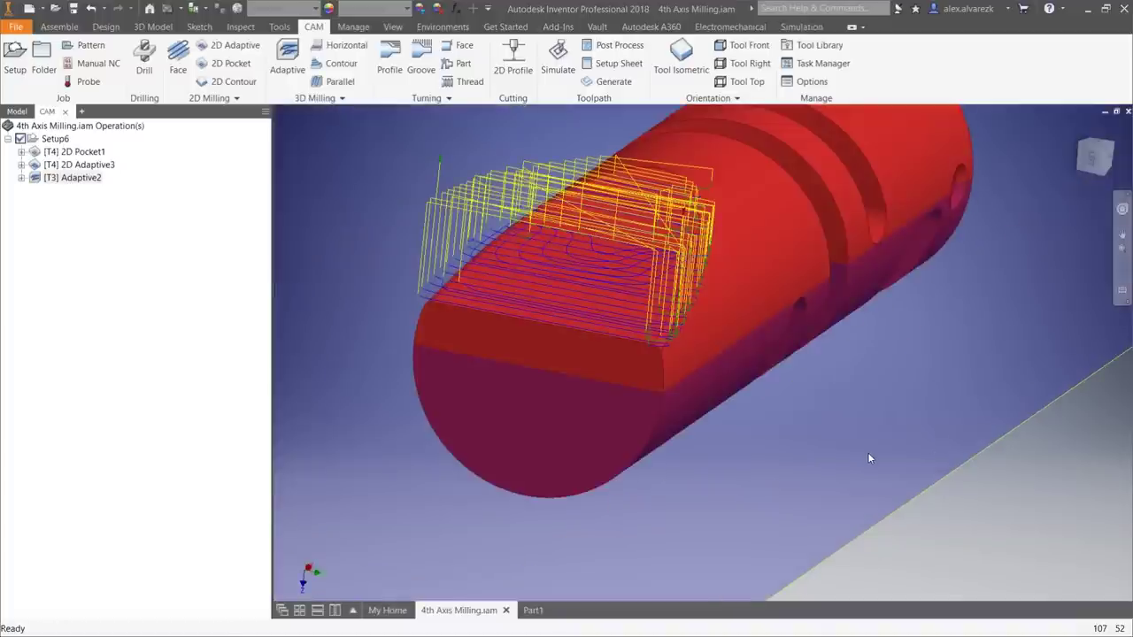
scroll(867, 458, down, 3)
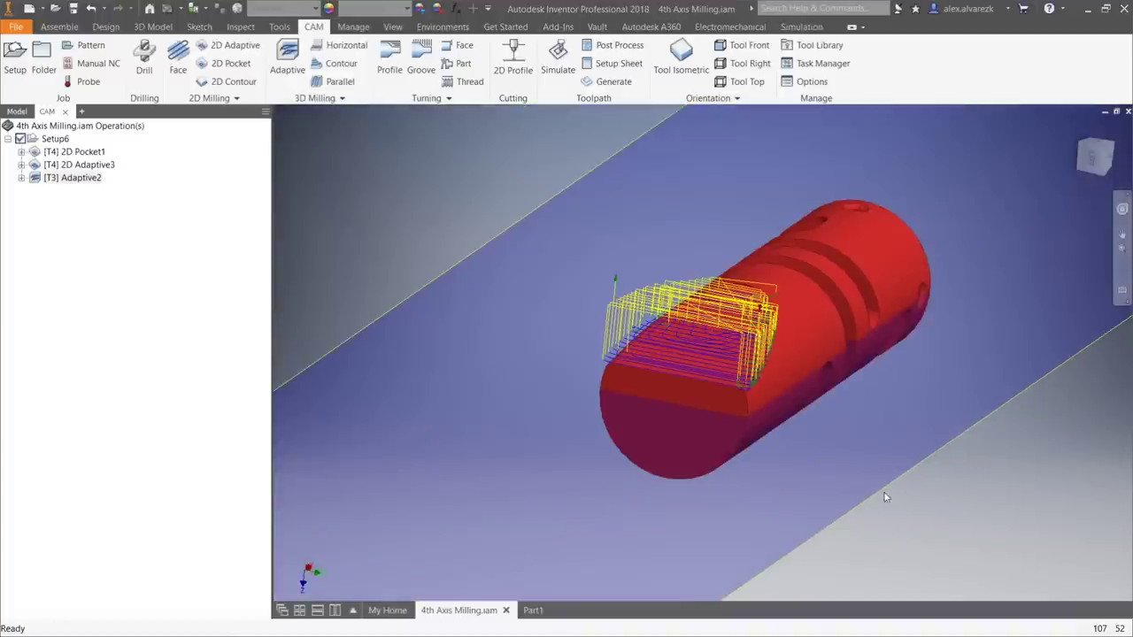
scroll(866, 458, up, 3)
scroll(865, 457, down, 1)
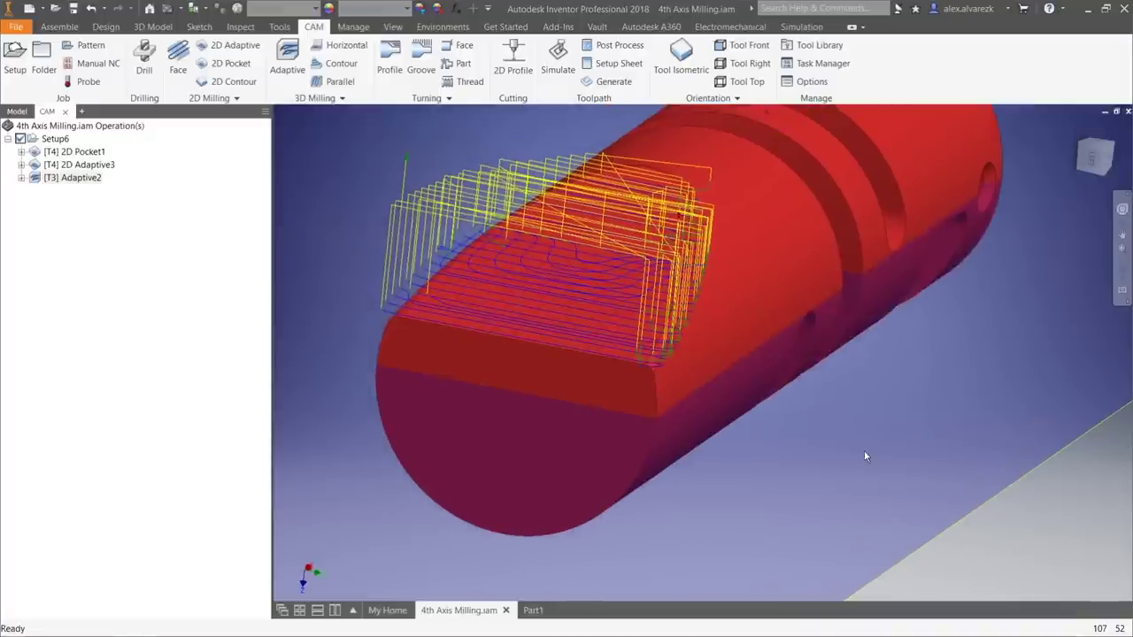
scroll(811, 481, down, 2)
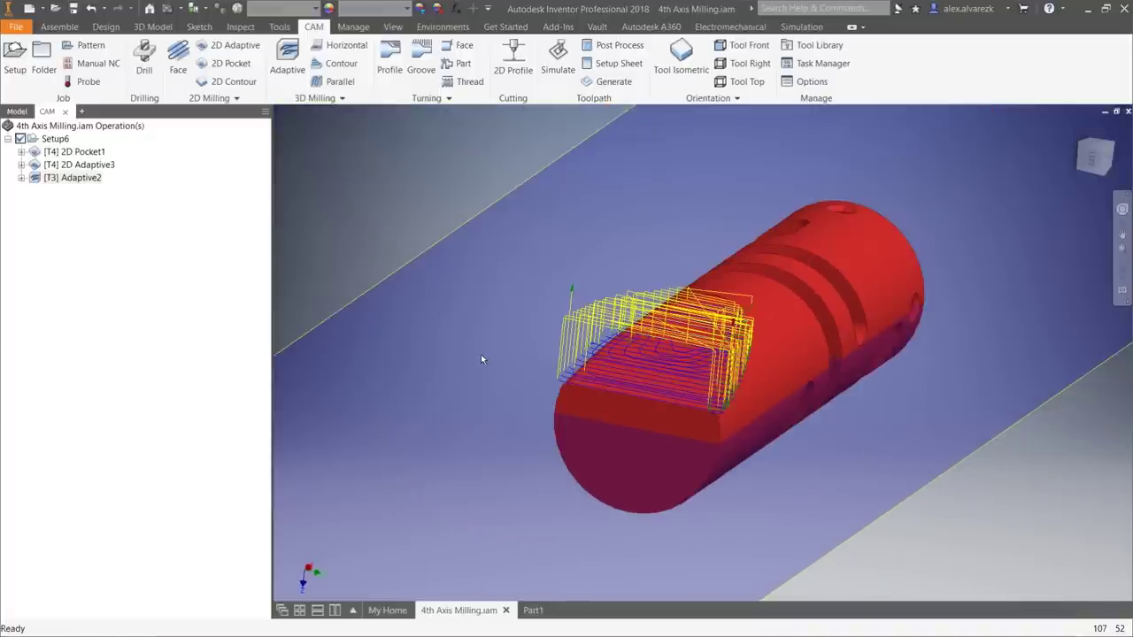
shift+middle_drag(458, 296, 415, 281)
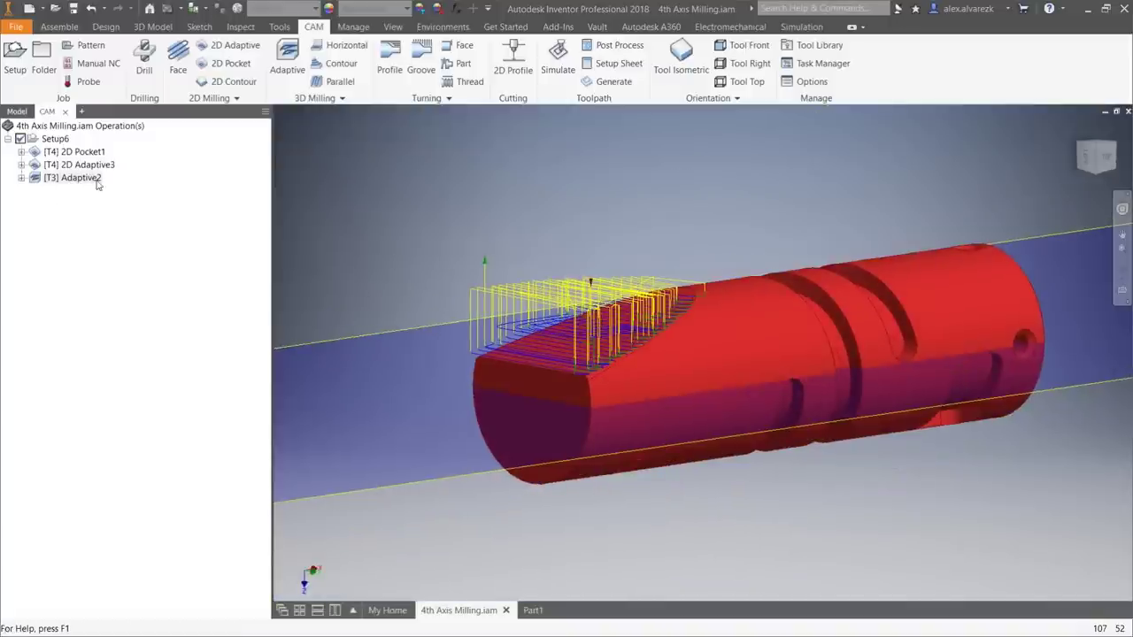
mouse_move(476, 290)
shift+middle_down()
mouse_move(492, 257)
mouse_move(471, 302)
shift+middle_up()
Create a derived 3D Parallel operation from the Adaptive operation.
right_click(86, 178)
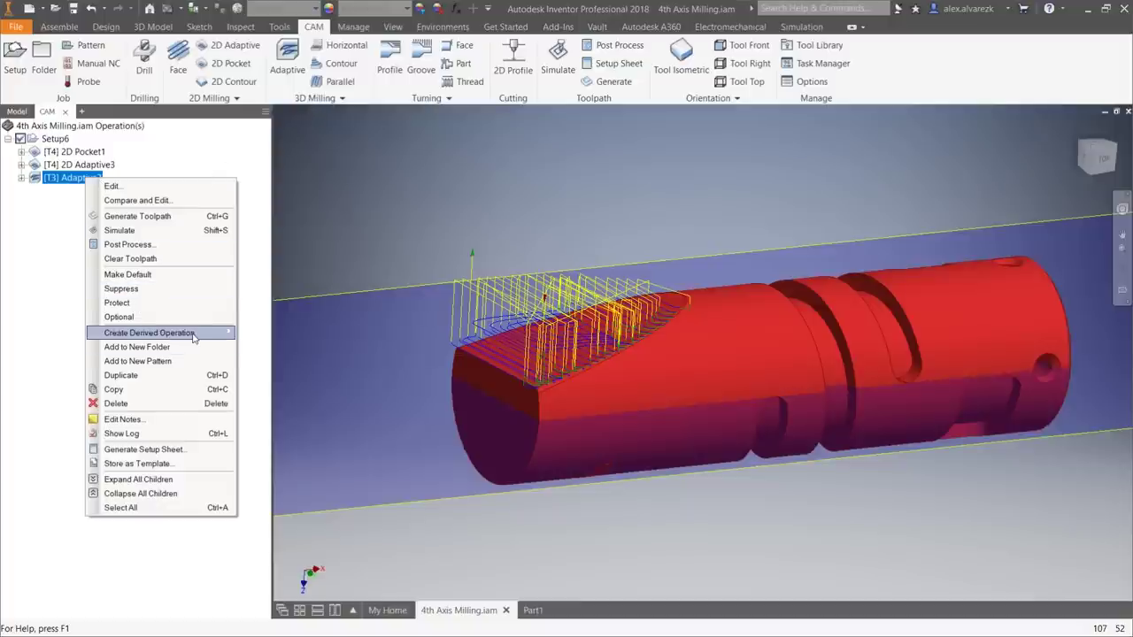
mouse_move(201, 337)
mouse_move(276, 334)
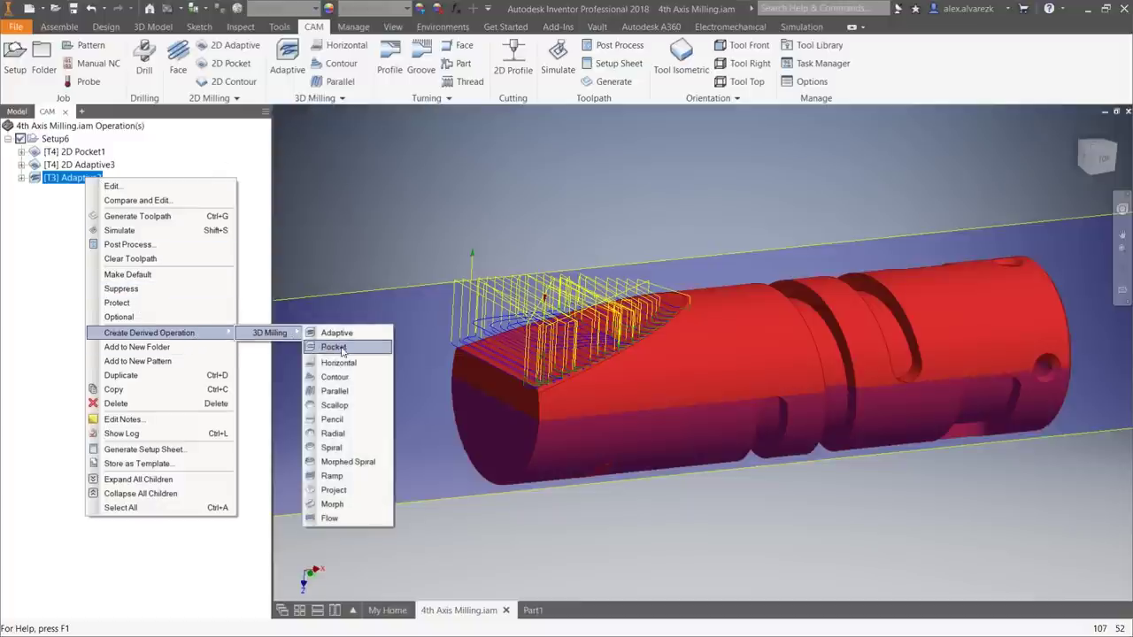
click(353, 391)
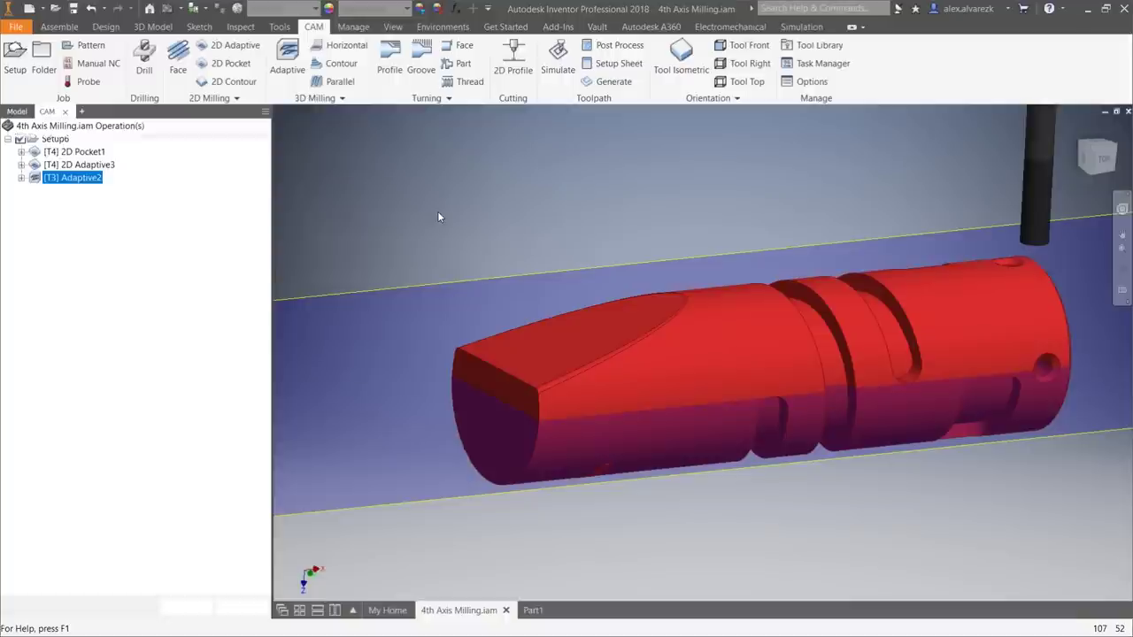
Assign the #9 Ø1/8" ball mill from the saved tool library to the Parallel operation.
click(154, 191)
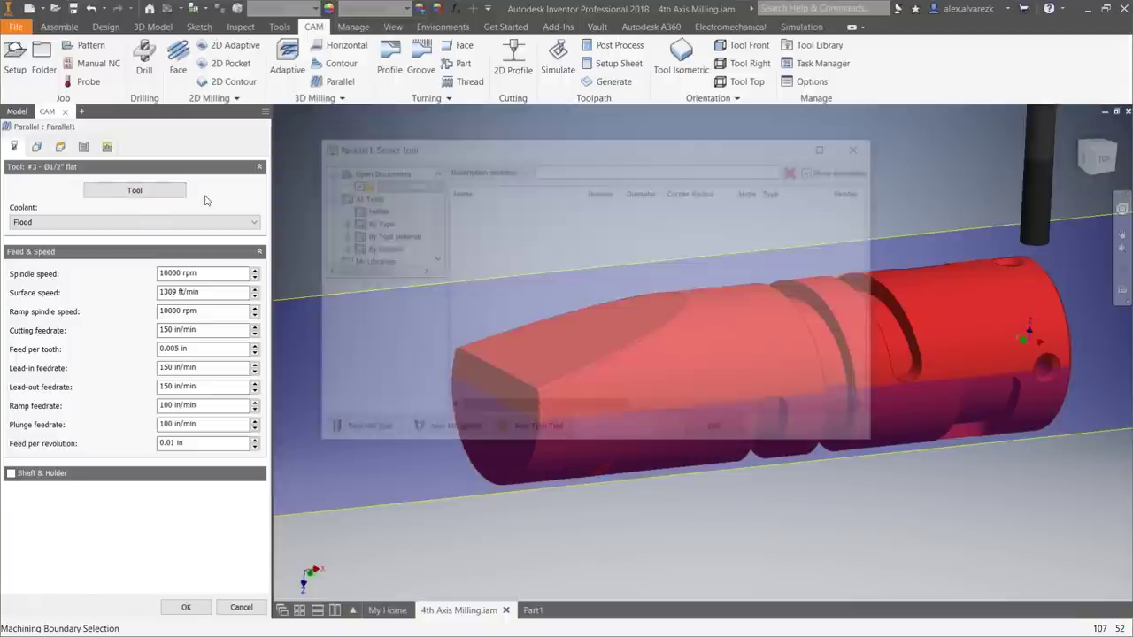
scroll(389, 231, down, 1)
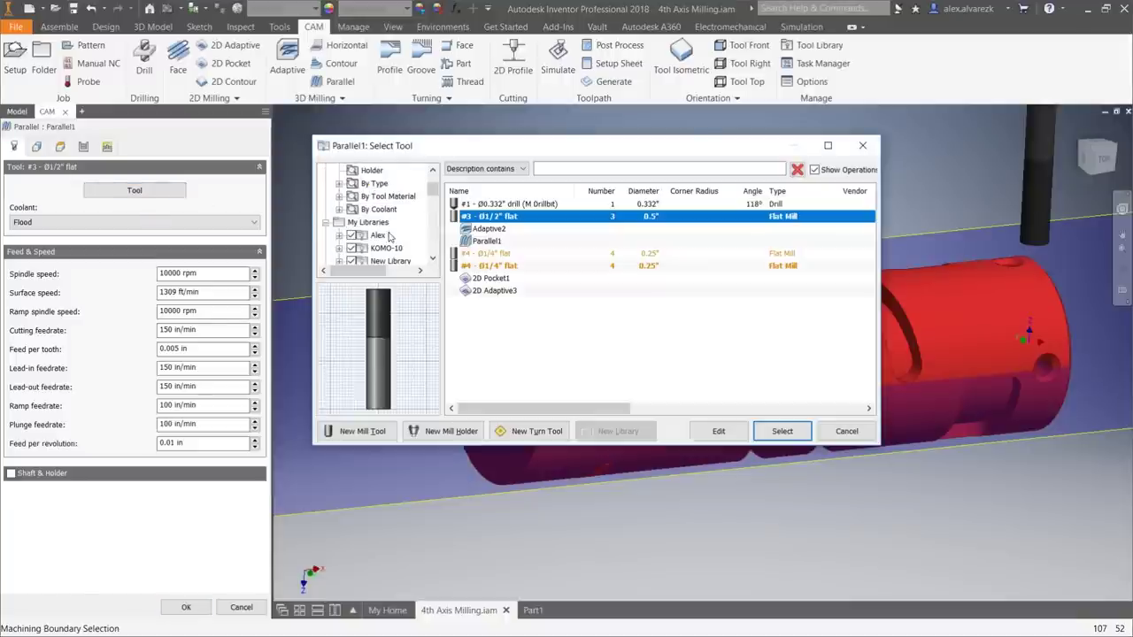
click(381, 235)
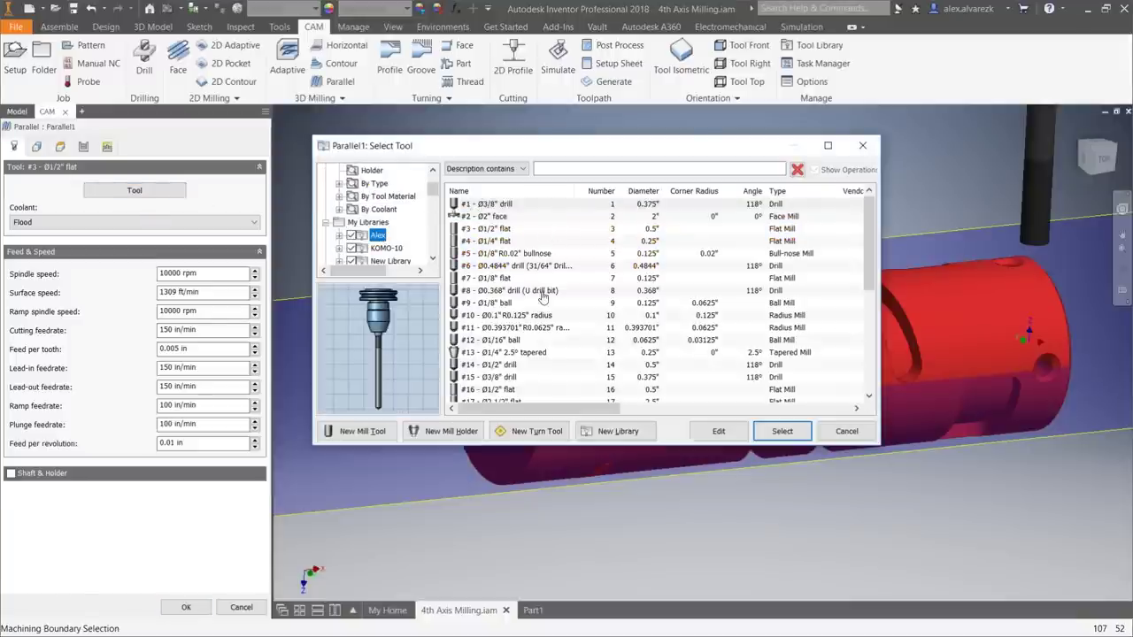
click(516, 303)
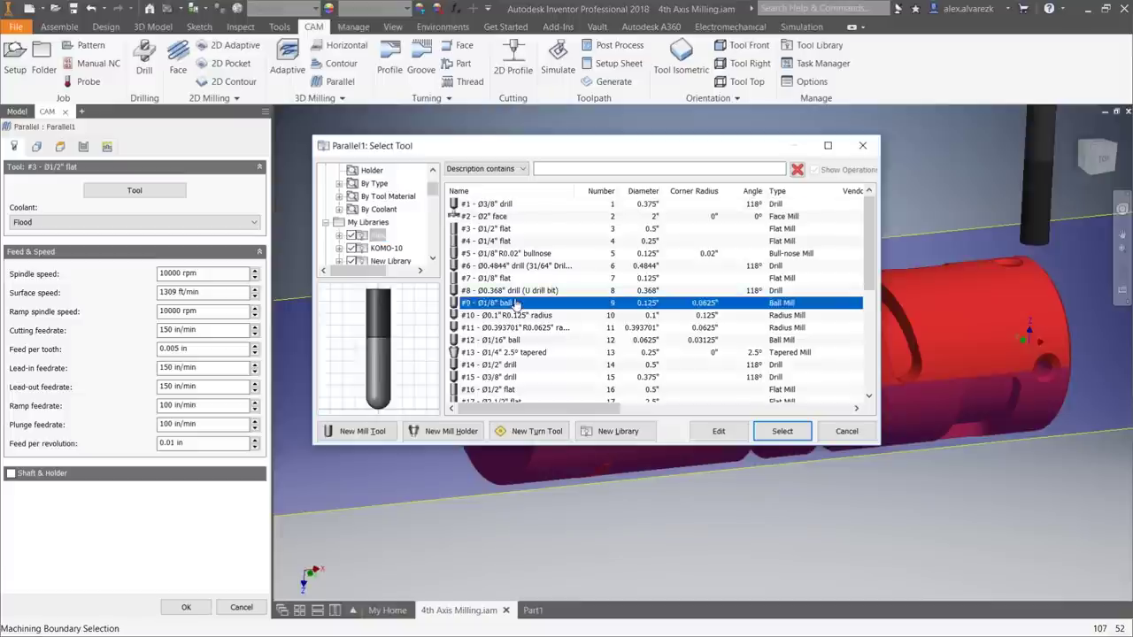
click(781, 431)
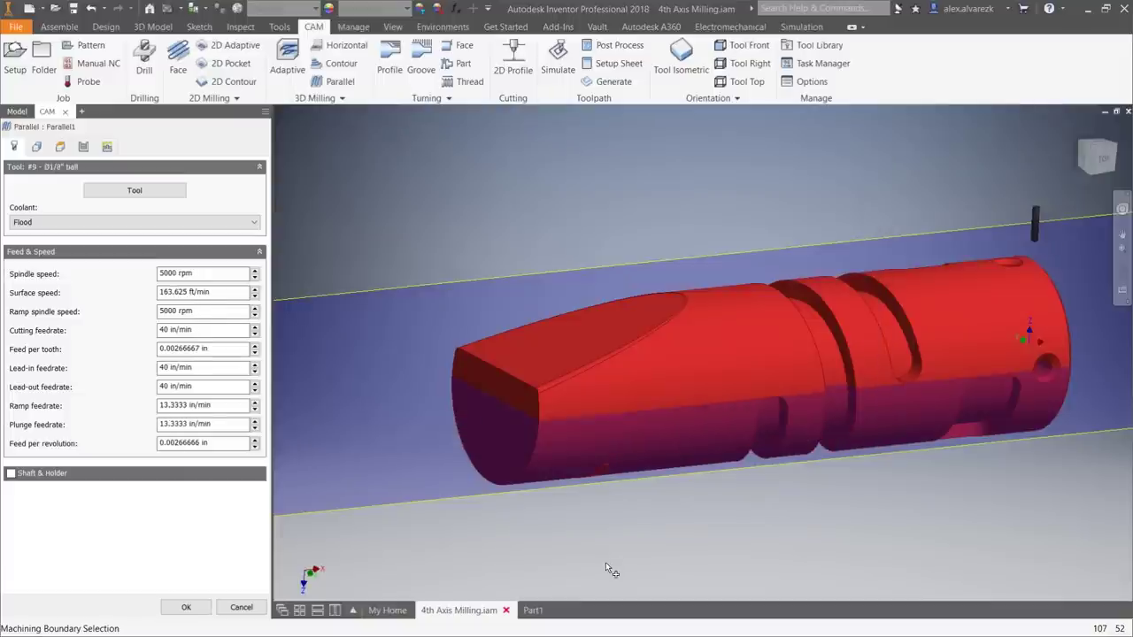
Set the Parallel operation's stepover to 0.02 in and generate its toolpath.
click(36, 146)
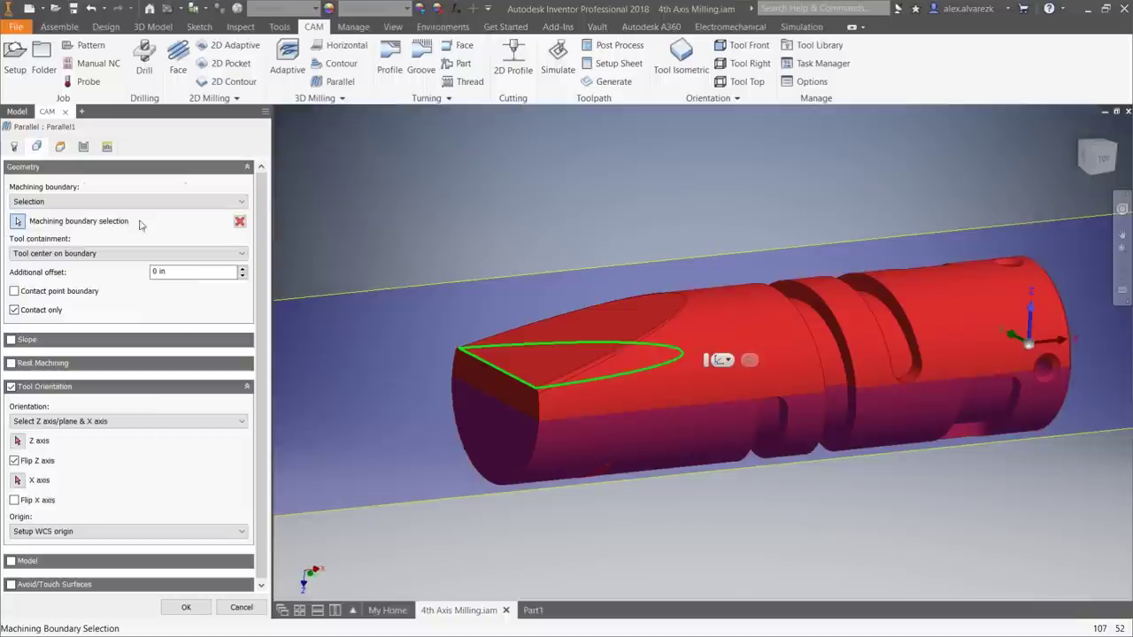
click(83, 146)
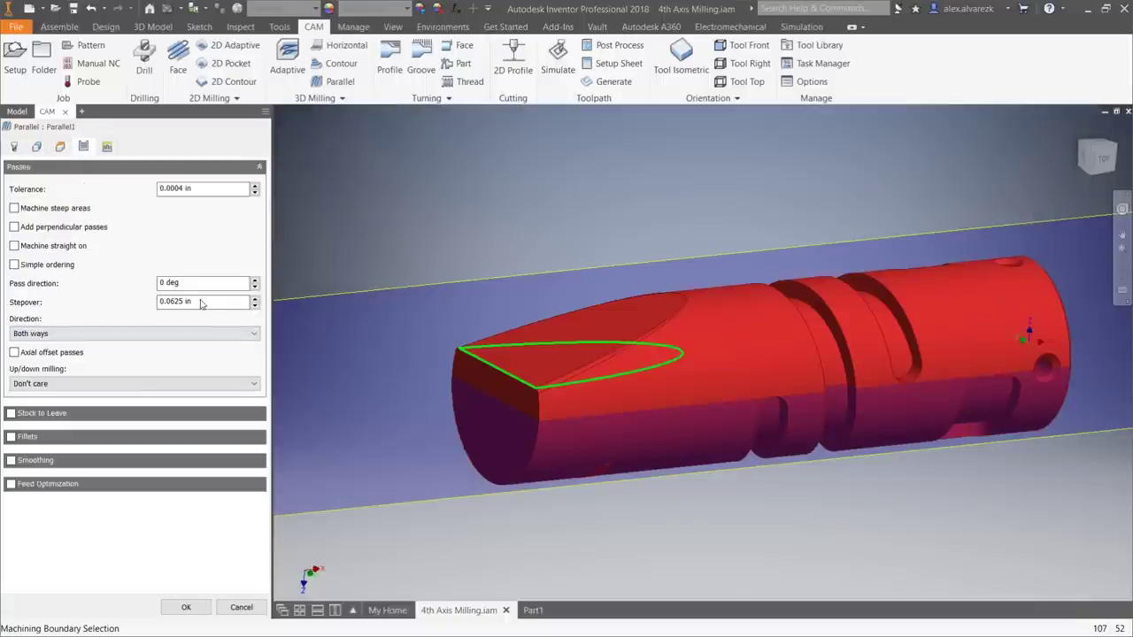
drag(206, 303, 104, 303)
text(.02)
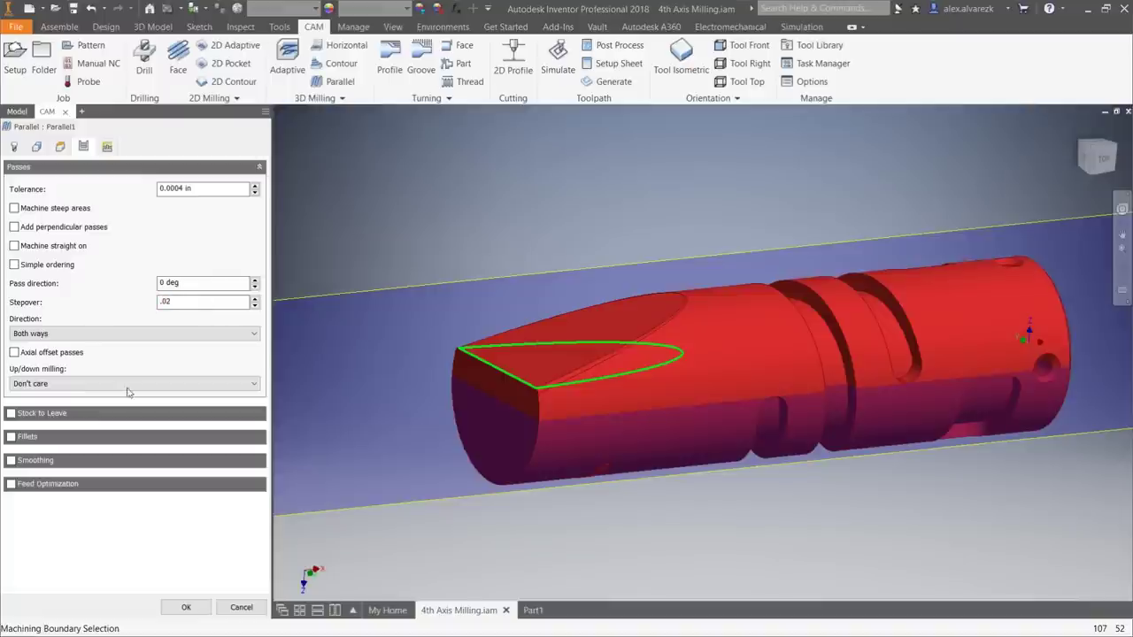
click(186, 608)
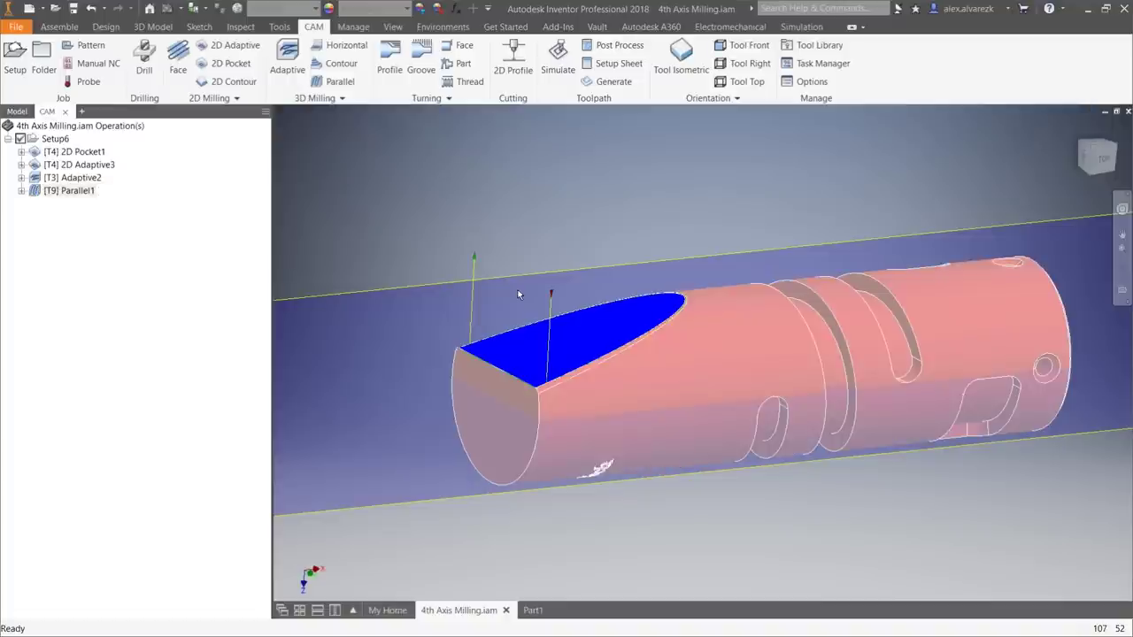
Examine the Parallel finishing toolpath on the angled flat up close and from several angles.
scroll(519, 361, down, 5)
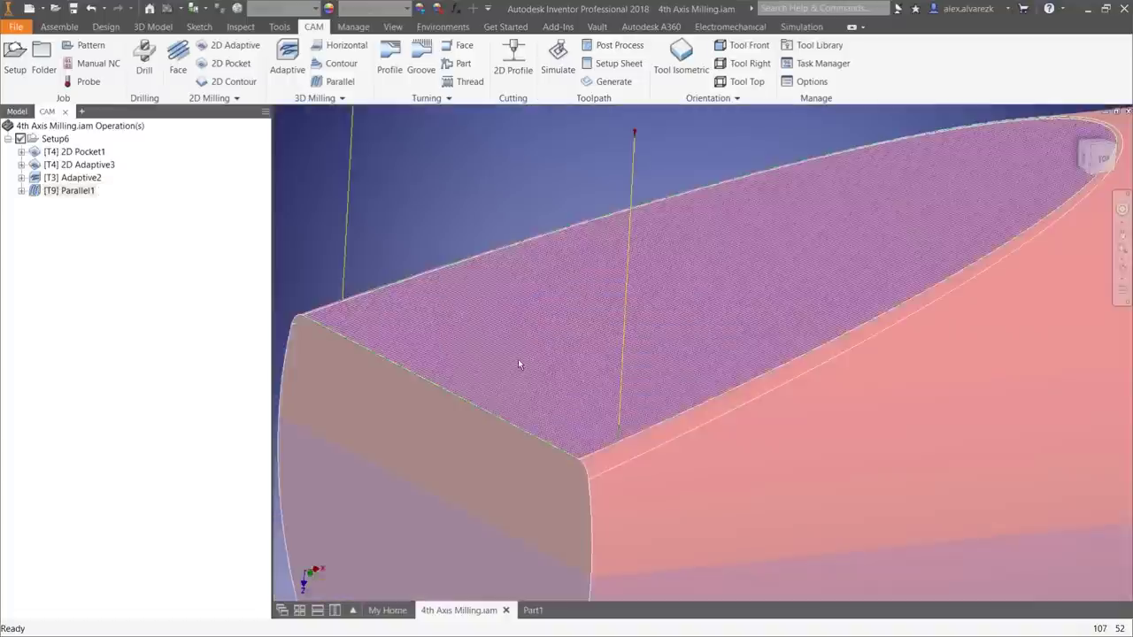
shift+middle_drag(518, 359, 618, 406)
scroll(641, 409, up, 4)
shift+middle_drag(715, 428, 673, 388)
scroll(708, 381, up, 5)
mouse_move(888, 442)
shift+middle_down()
mouse_move(797, 372)
mouse_move(929, 390)
mouse_move(850, 469)
mouse_move(770, 398)
mouse_move(845, 451)
mouse_move(788, 469)
mouse_move(752, 456)
mouse_move(842, 451)
shift+middle_up()
shift+middle_drag(788, 310, 676, 265)
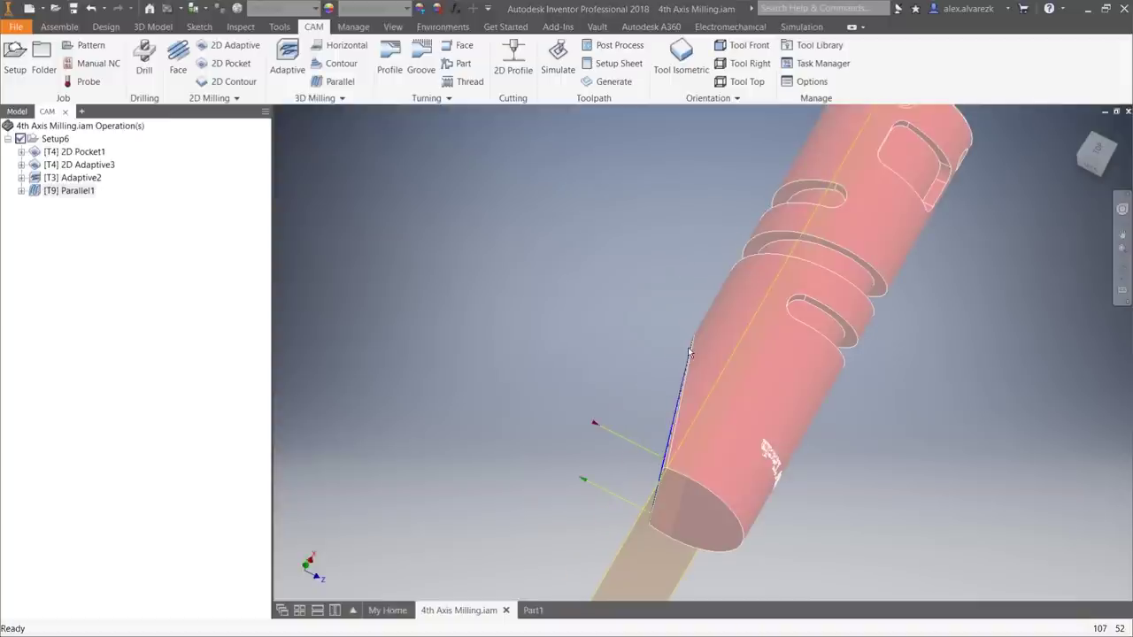
shift+middle_drag(642, 453, 668, 430)
scroll(700, 469, up, 2)
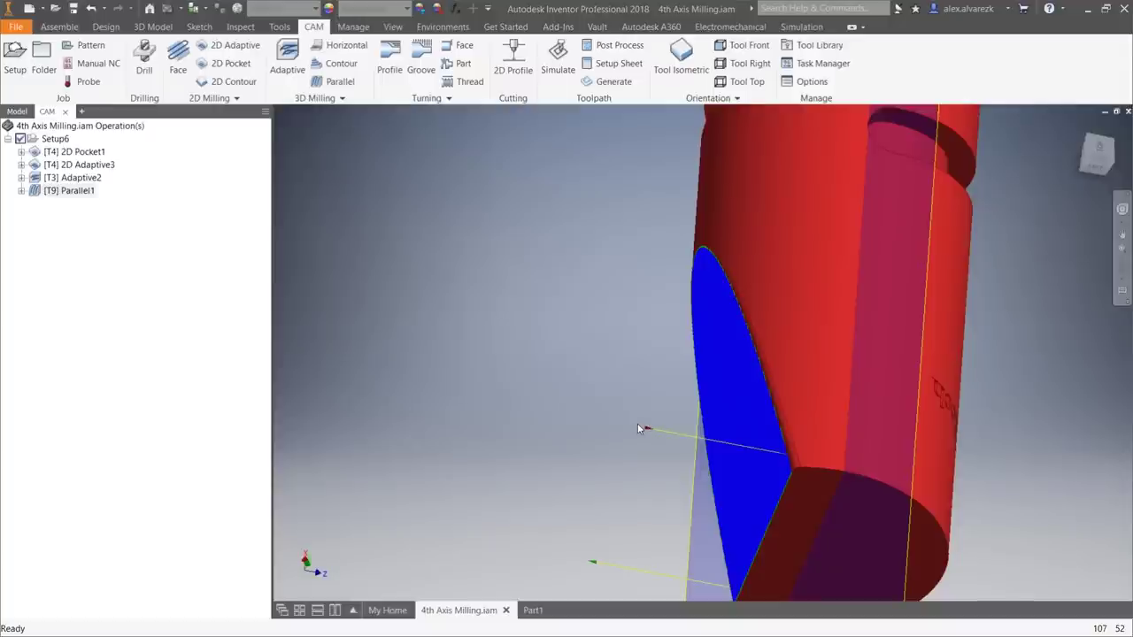
shift+middle_drag(673, 427, 669, 438)
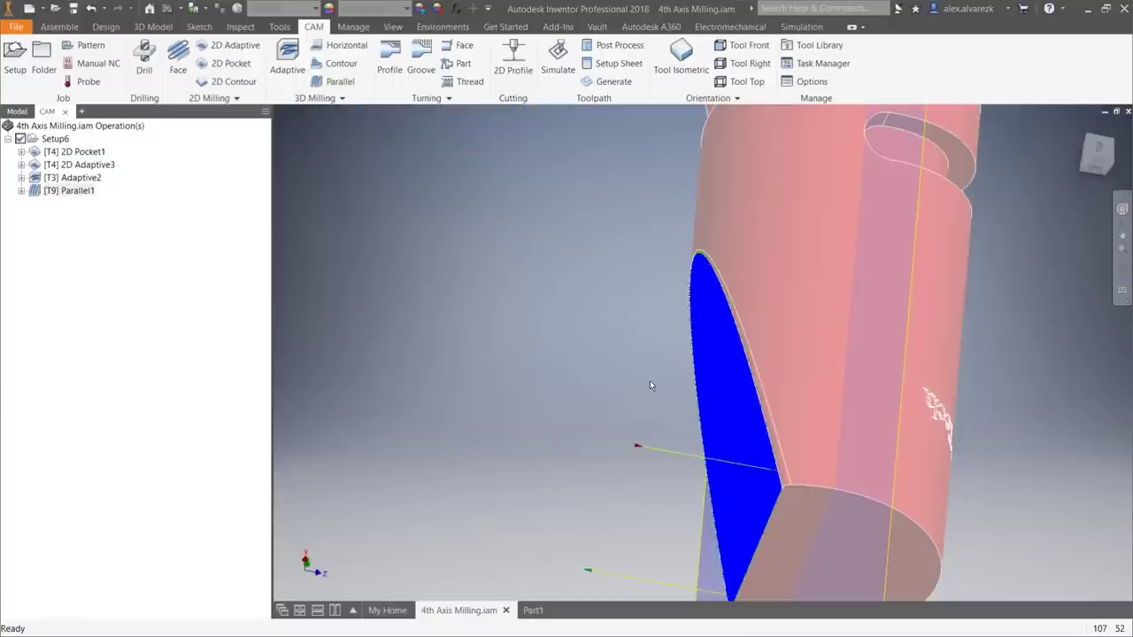
shift+middle_drag(708, 387, 623, 314)
scroll(702, 314, up, 4)
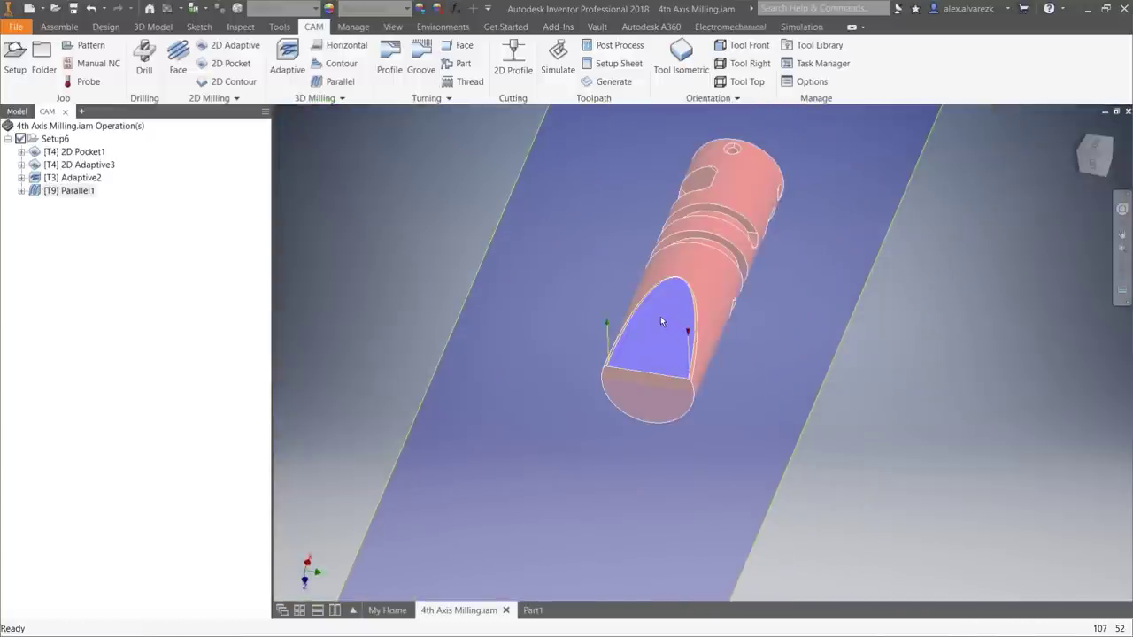
scroll(638, 340, up, 5)
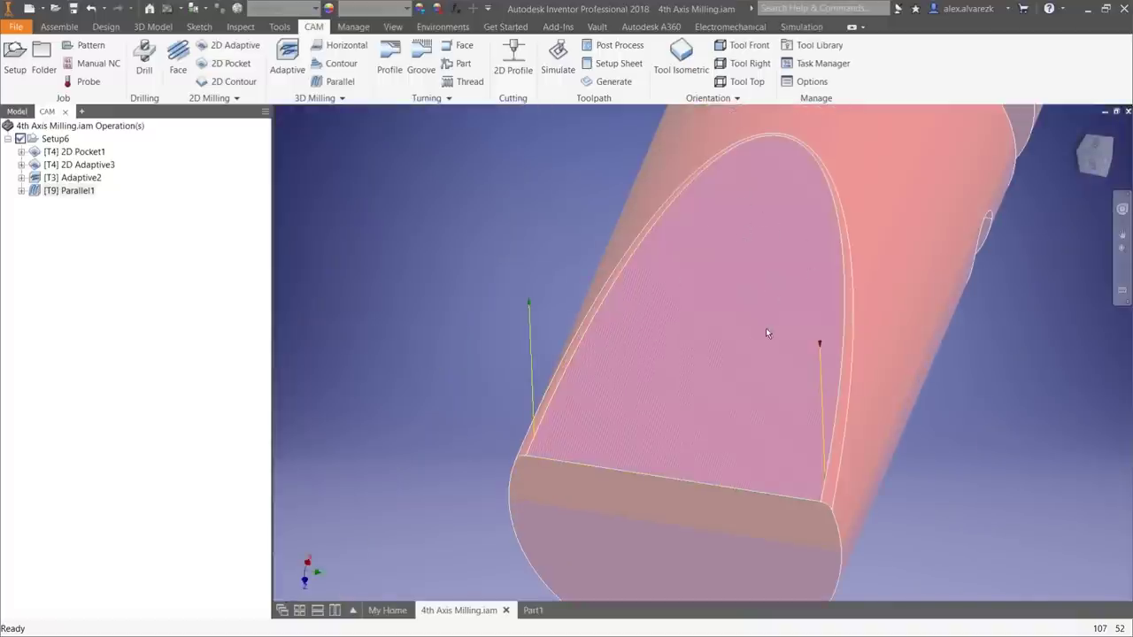
key(F5)
shift+middle_drag(709, 372, 771, 485)
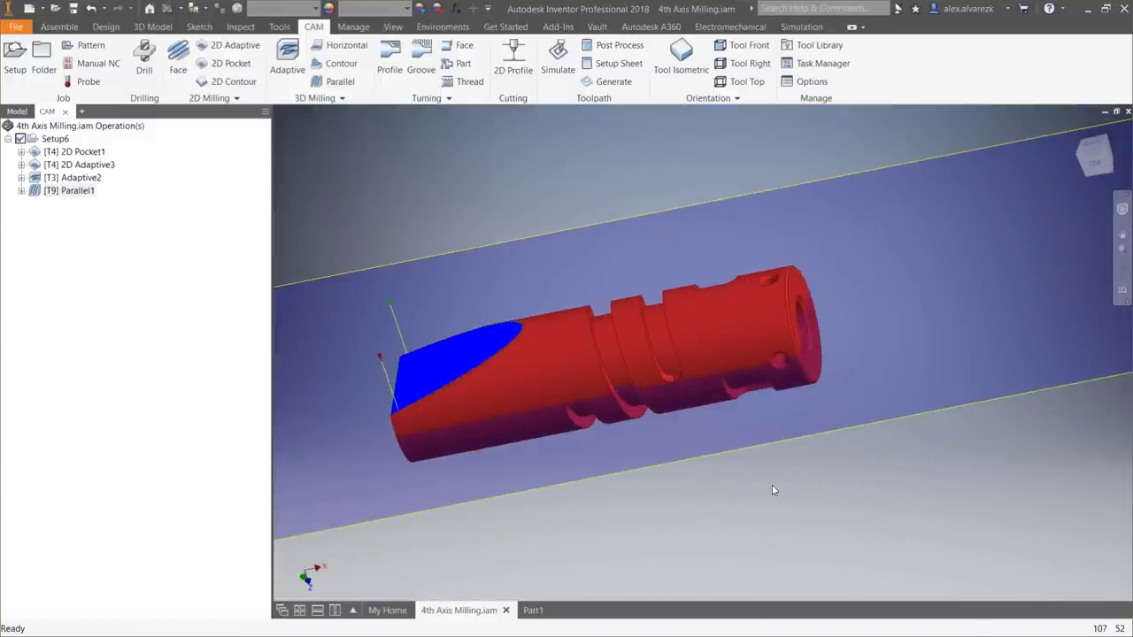
shift+middle_drag(595, 152, 574, 202)
shift+middle_drag(617, 484, 644, 468)
shift+middle_drag(575, 371, 648, 485)
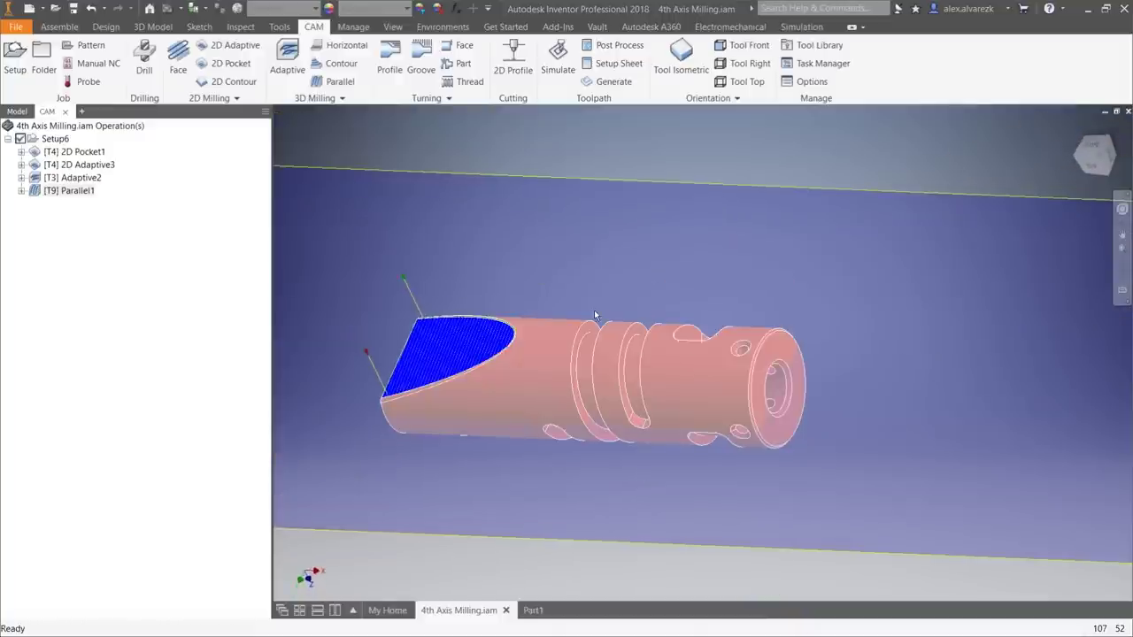
shift+middle_drag(771, 245, 767, 260)
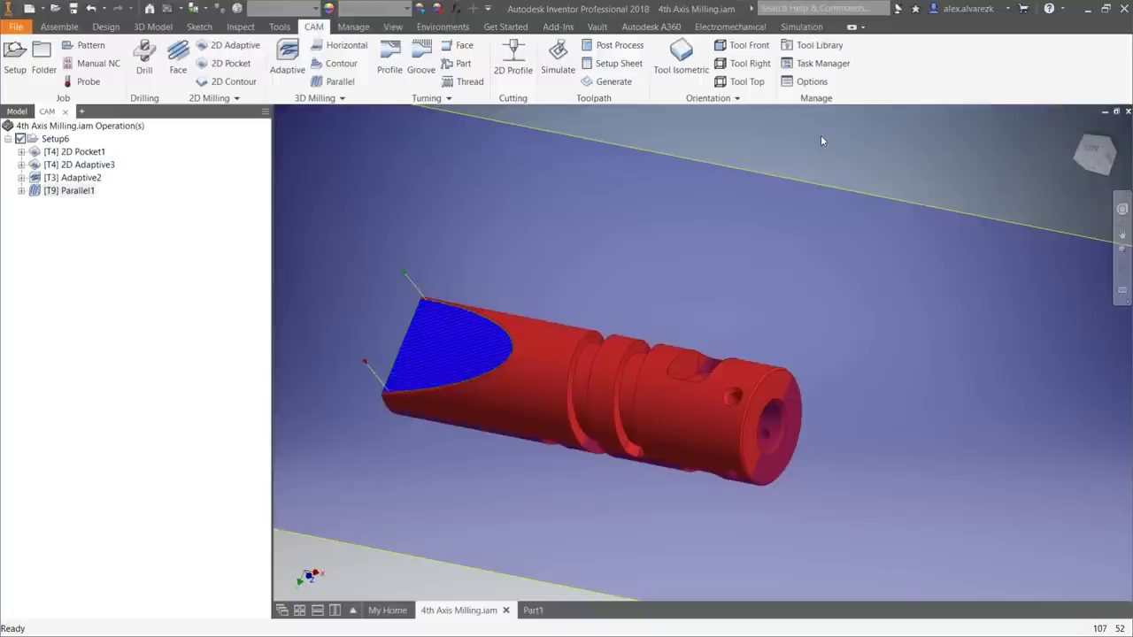
Start a Drill operation and assign the #32 Ø0.332" drill (M Drillbit) from the saved tool library.
click(143, 62)
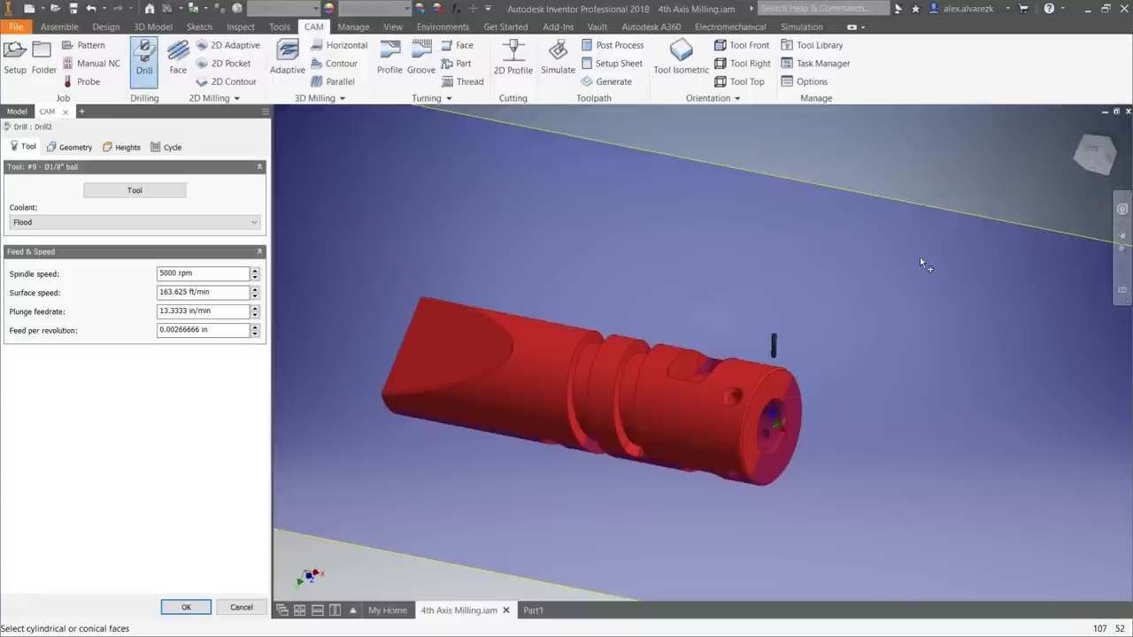
click(131, 191)
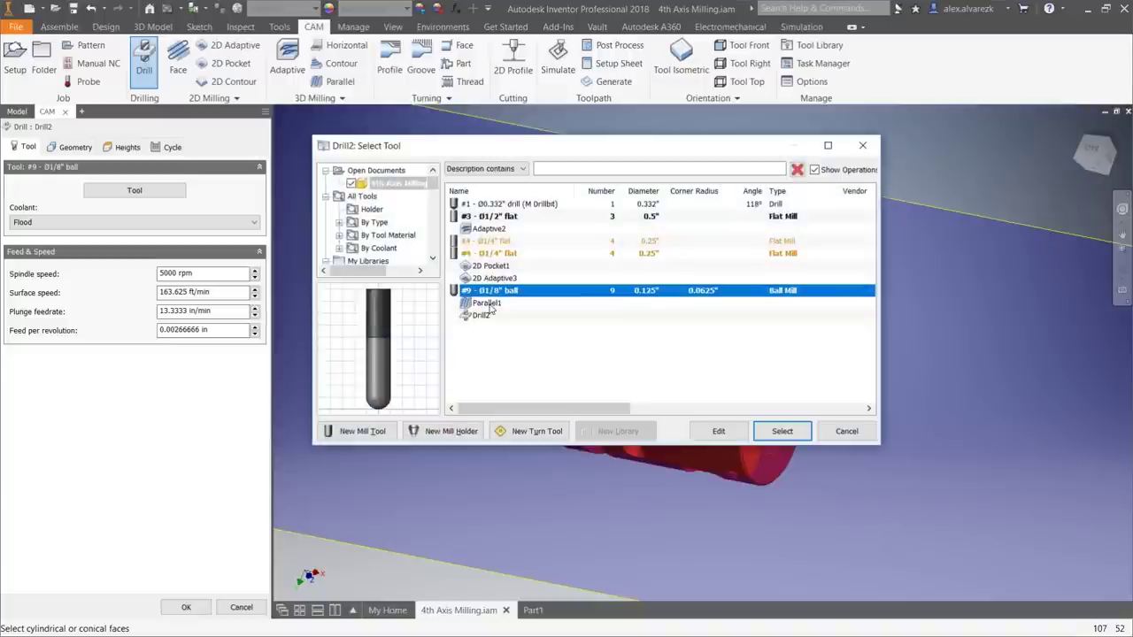
scroll(381, 228, down, 1)
click(379, 235)
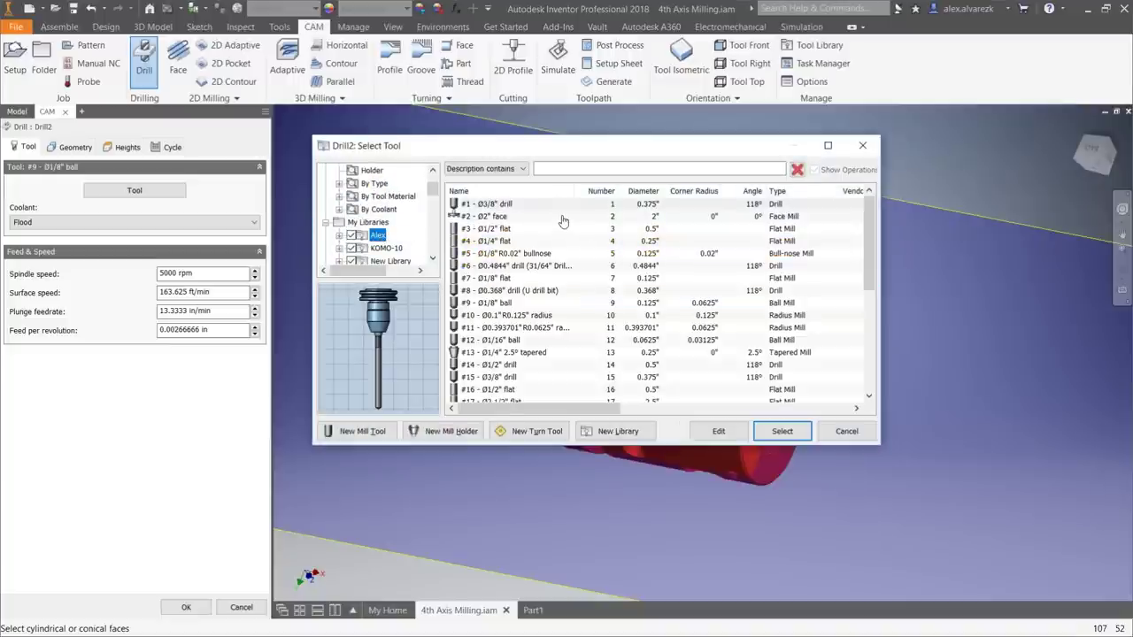
scroll(584, 270, down, 6)
click(515, 378)
click(782, 431)
Examine the small radial holes near the bored end of the part as candidates for the Drill operation's geometry.
scroll(733, 384, down, 3)
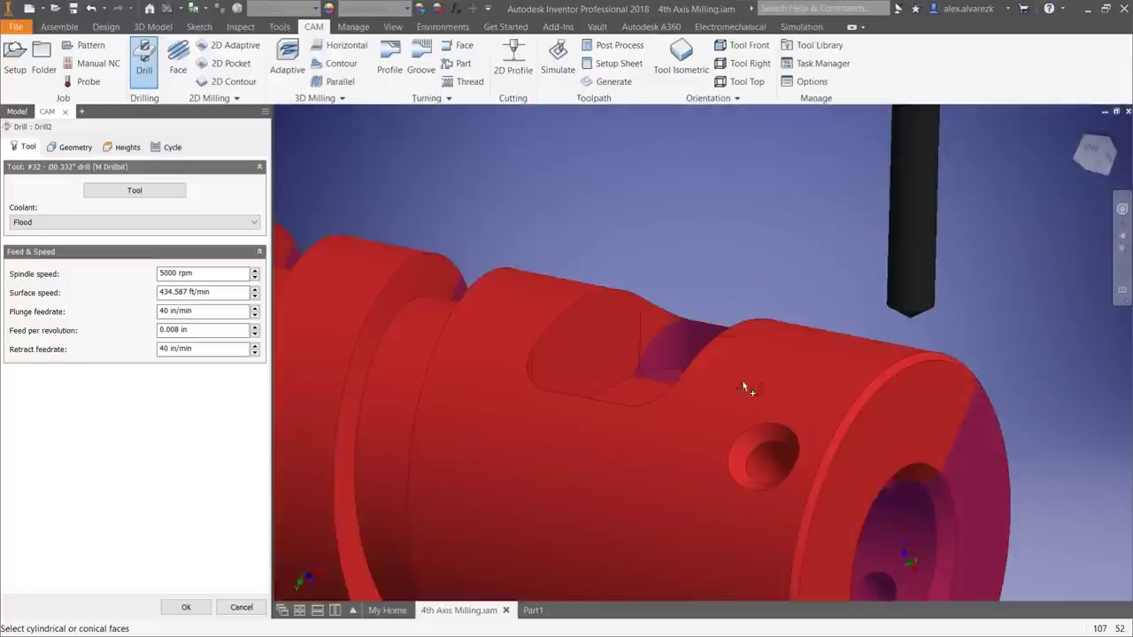
scroll(843, 509, up, 3)
shift+middle_drag(900, 508, 932, 506)
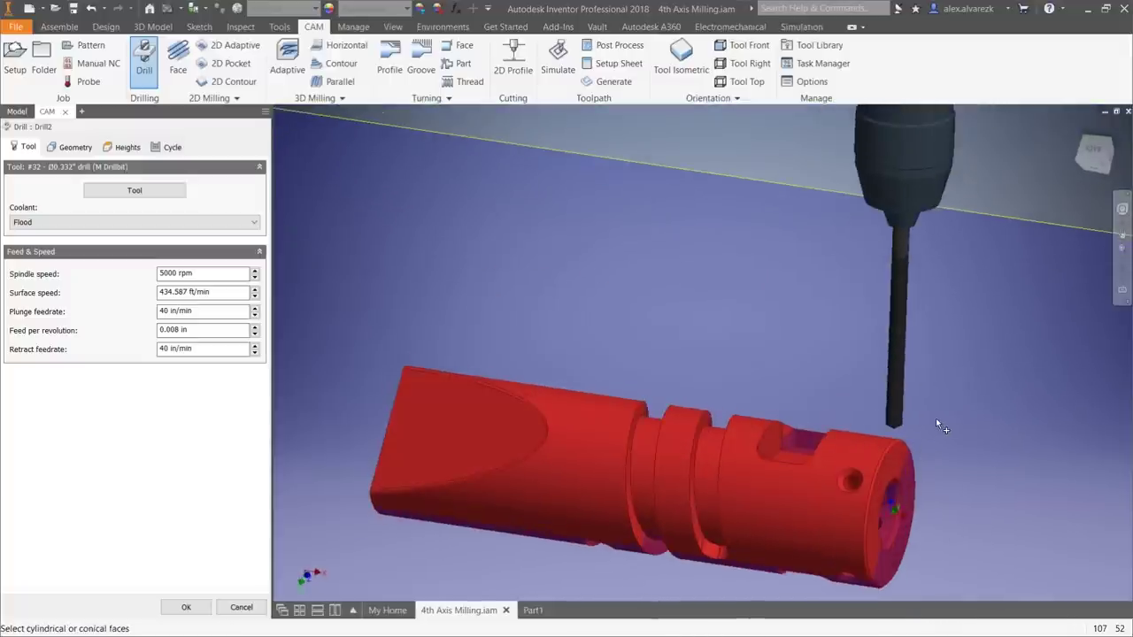
scroll(866, 471, down, 5)
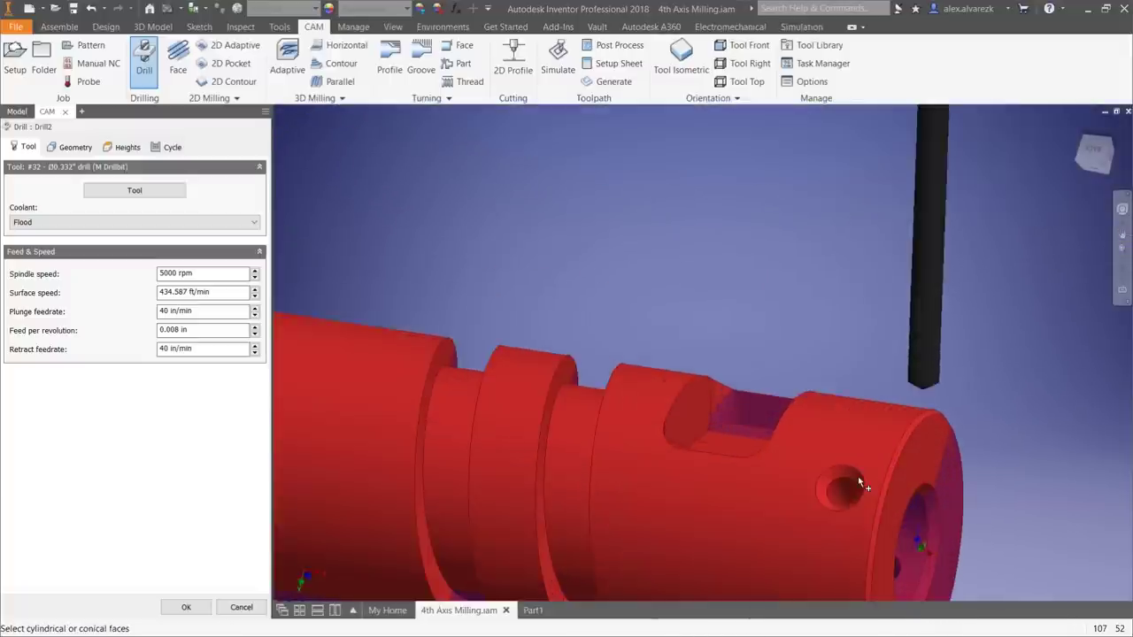
click(77, 155)
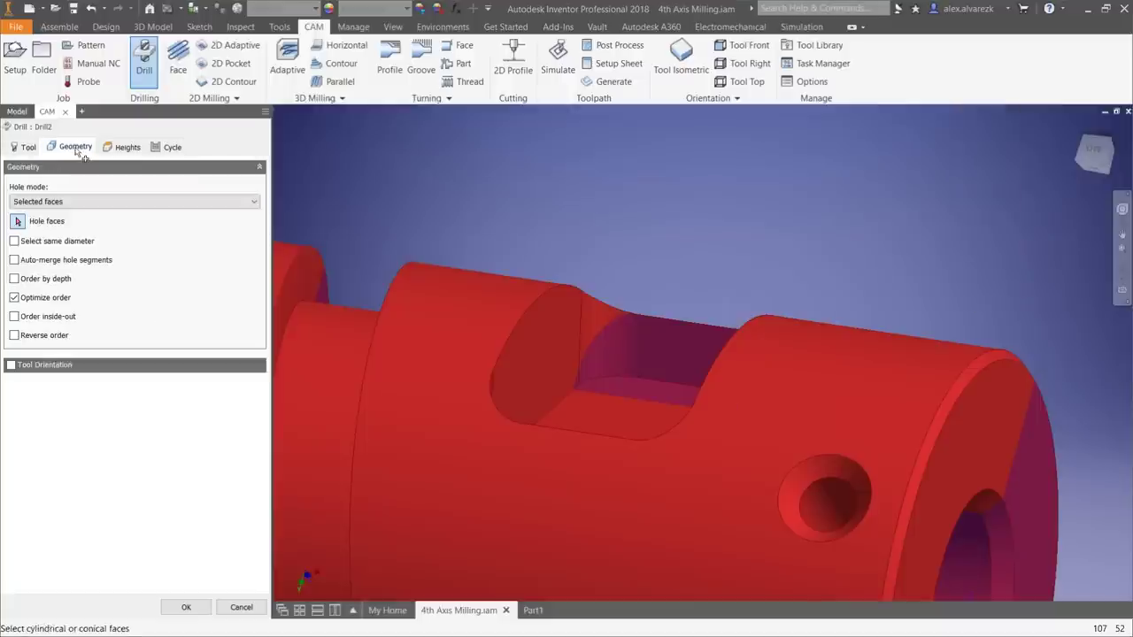
scroll(917, 481, up, 5)
shift+middle_drag(918, 481, 746, 330)
scroll(695, 392, down, 3)
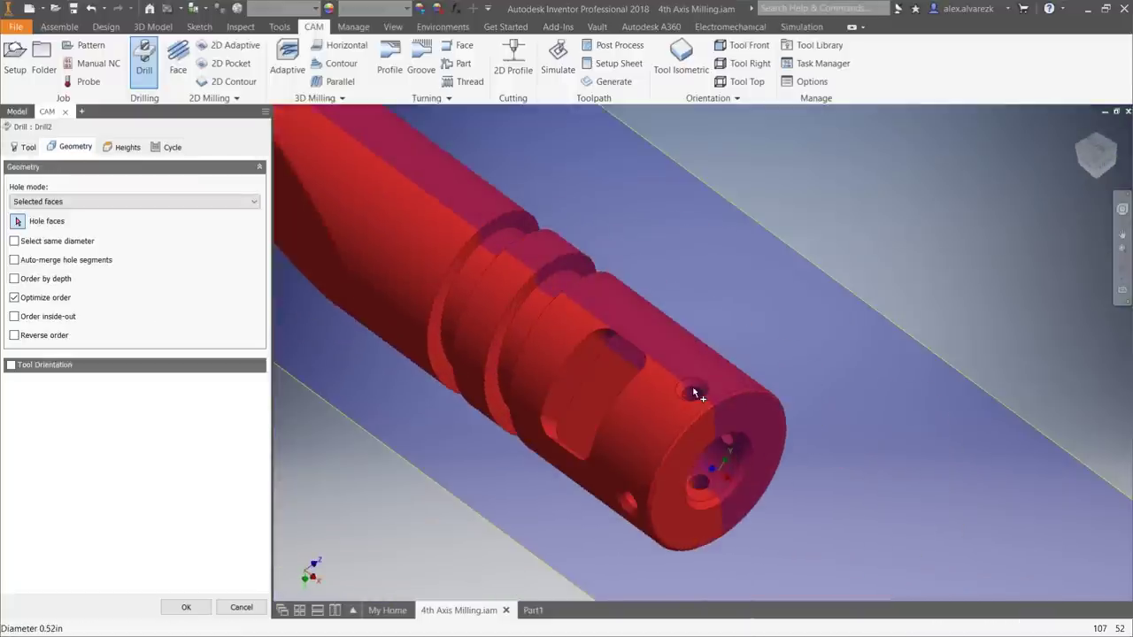
scroll(694, 398, down, 2)
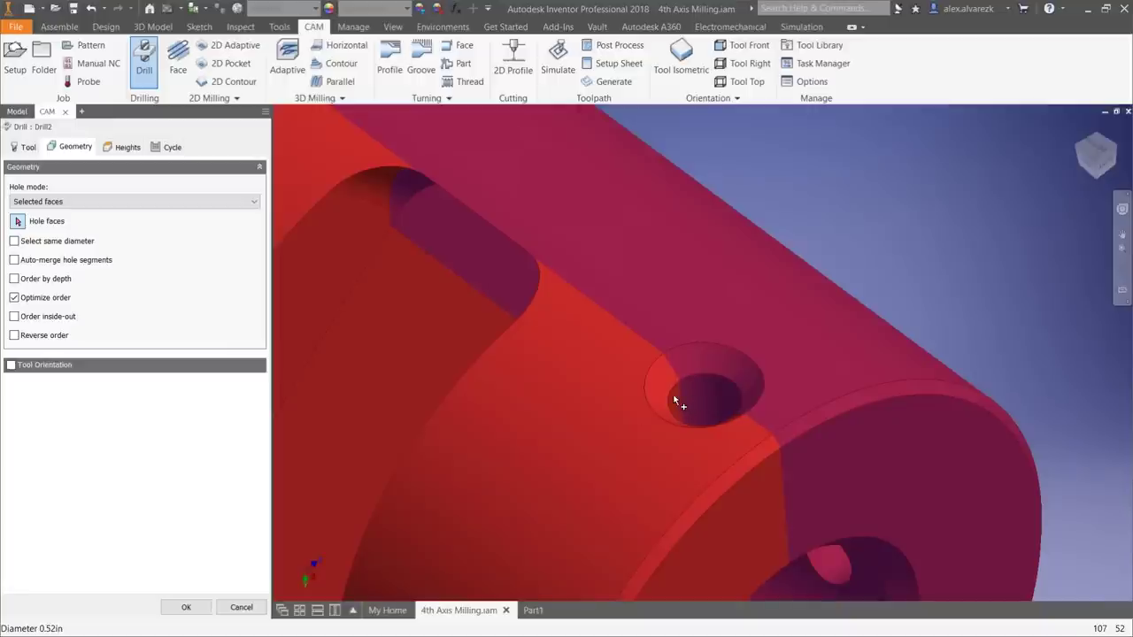
scroll(677, 403, up, 4)
shift+middle_drag(716, 392, 676, 365)
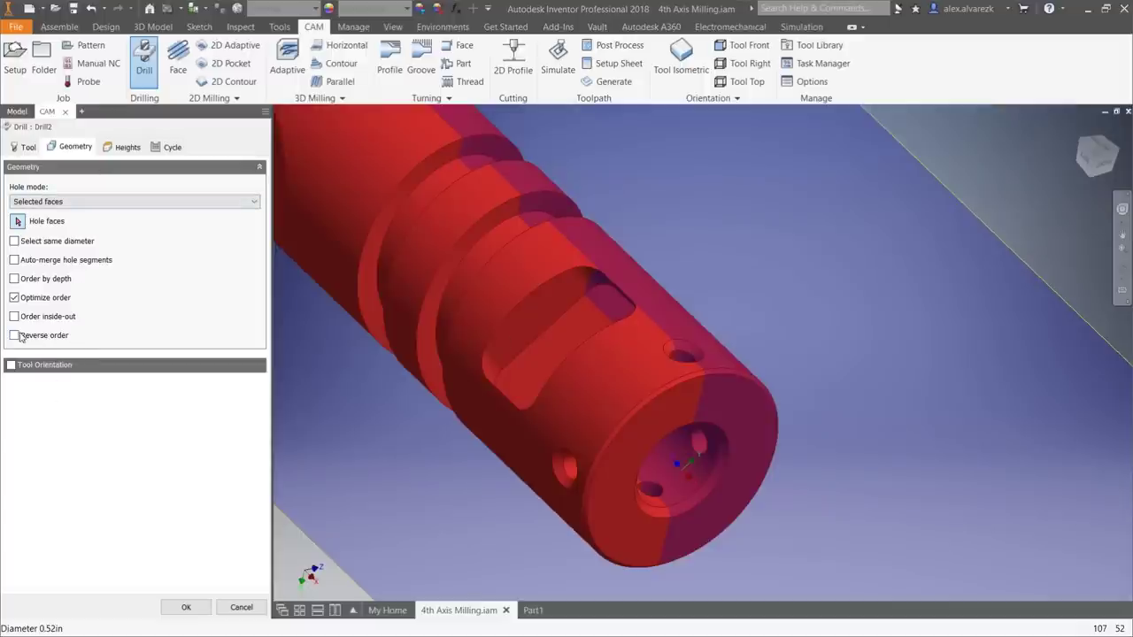
Enable tool orientation for the Drill operation, align its Z axis with one radial hole and flip the Z axis.
click(12, 365)
shift+middle_drag(731, 361, 721, 329)
click(720, 326)
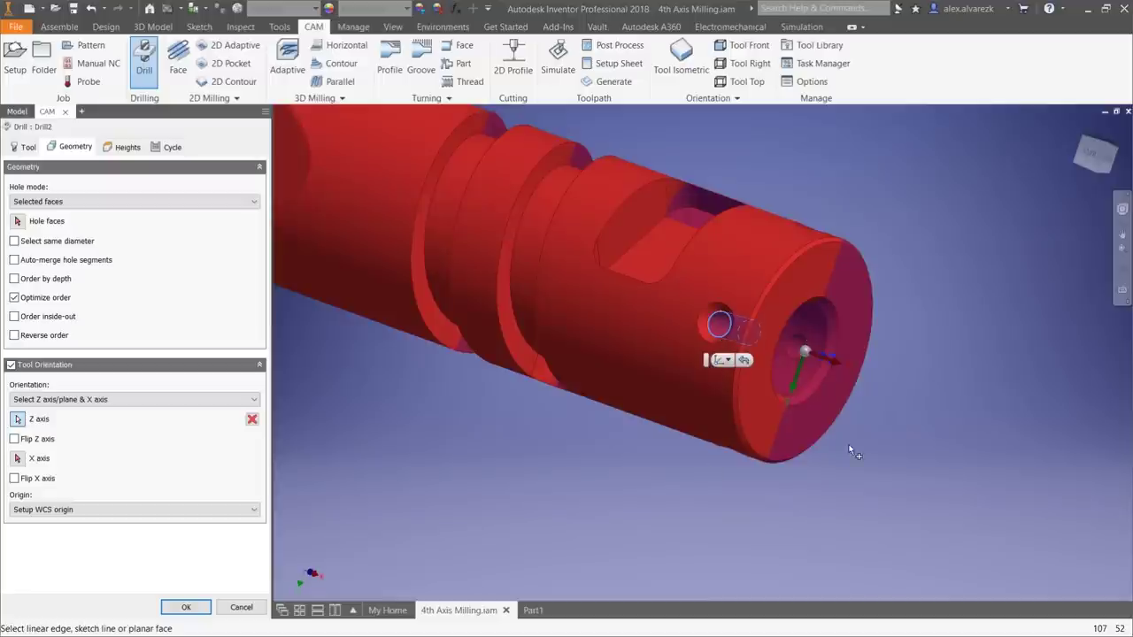
click(14, 439)
shift+middle_drag(507, 448, 497, 435)
Select the 0.332 in cylindrical face of that radial hole as the hole to drill and inspect it from the bored end.
click(17, 221)
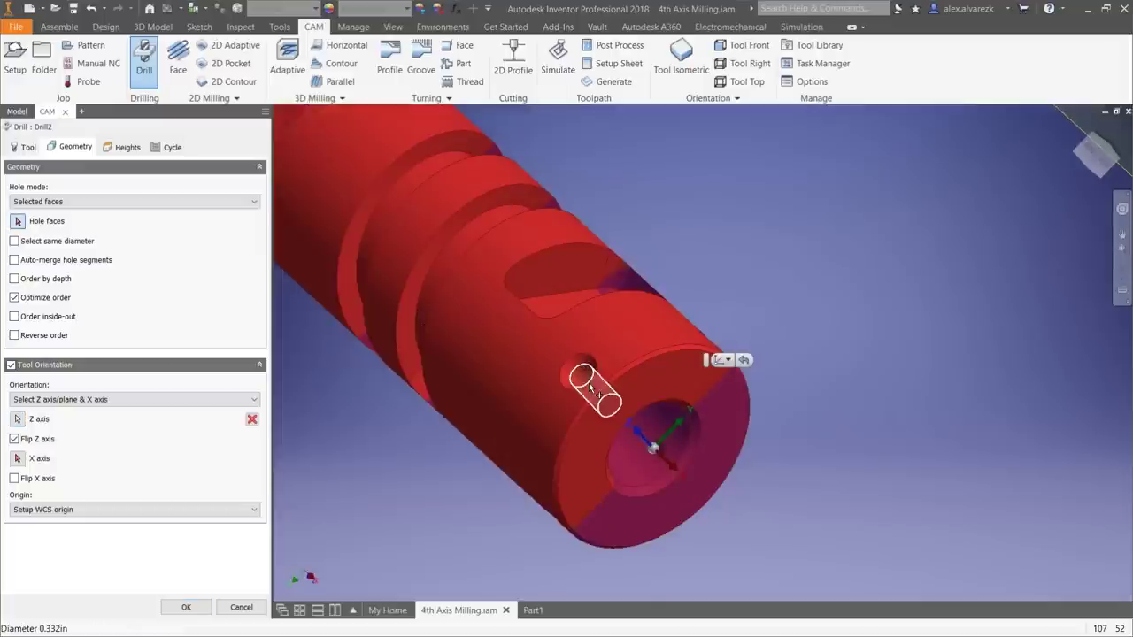
click(595, 391)
shift+middle_drag(549, 540, 582, 262)
scroll(586, 292, up, 3)
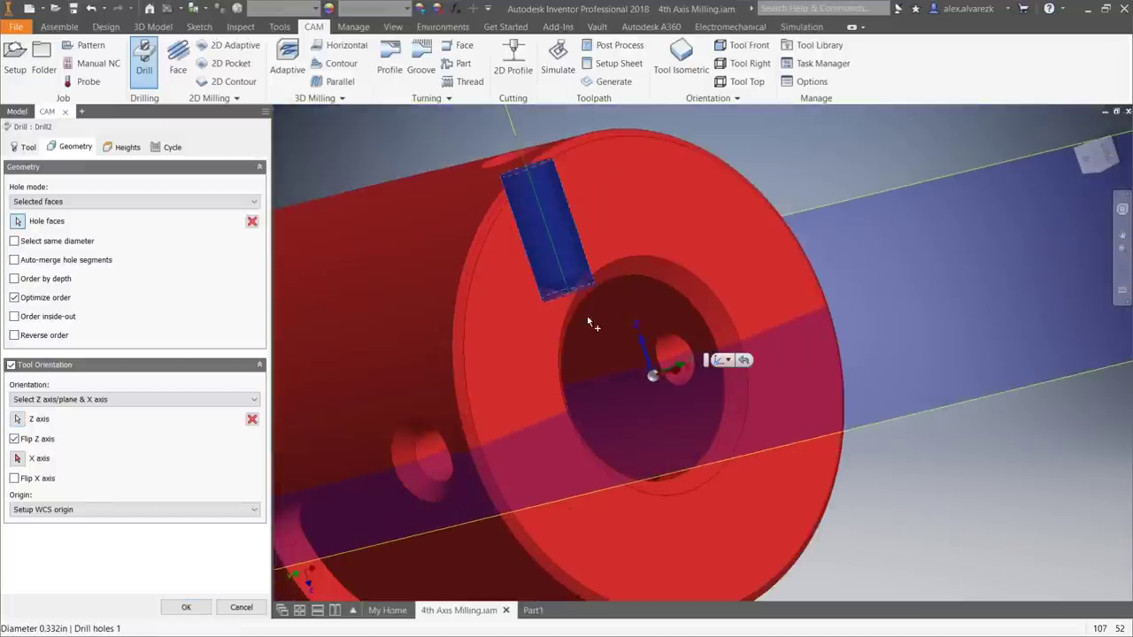
shift+middle_drag(586, 312, 561, 310)
middle_drag(430, 288, 539, 320)
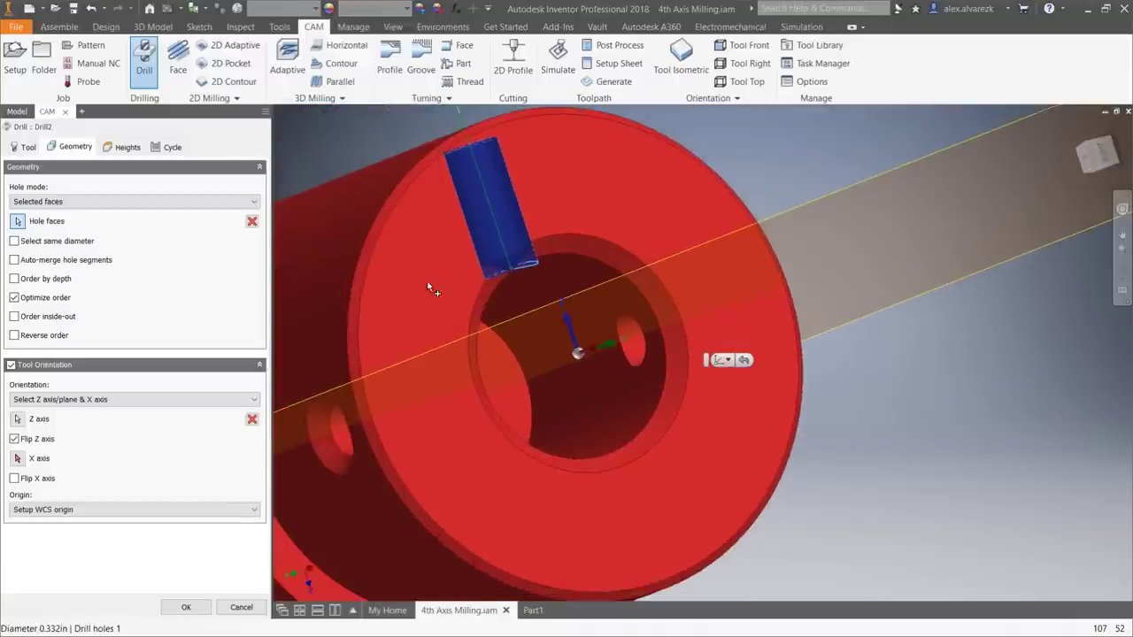
Enable drill tip through bottom for the Drill operation with a break-through depth of 0.05 in.
click(122, 147)
click(31, 510)
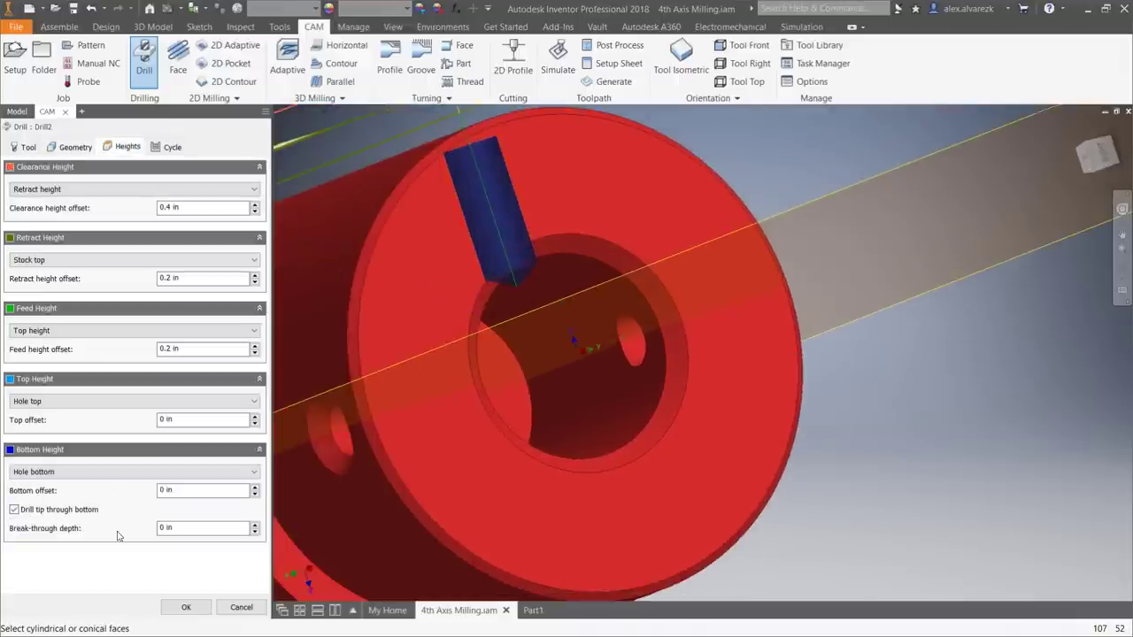
drag(149, 520, 113, 501)
text(.05)
scroll(515, 310, up, 3)
shift+middle_drag(516, 297, 555, 315)
scroll(555, 314, down, 5)
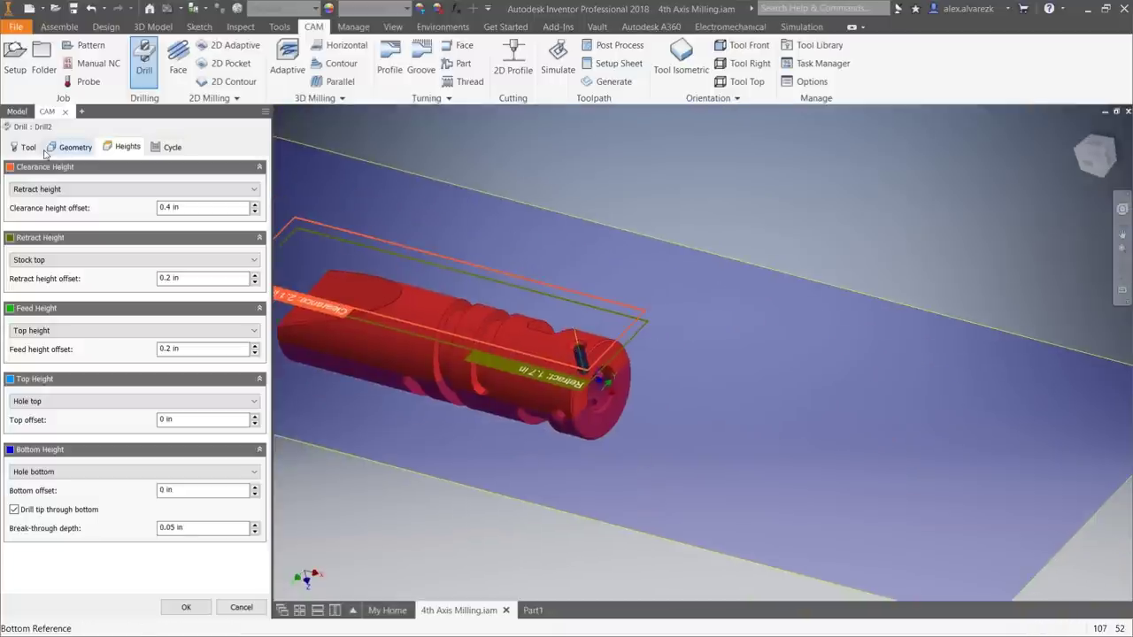
Enable Select same diameter for the Drill operation's holes and generate its toolpath.
click(75, 148)
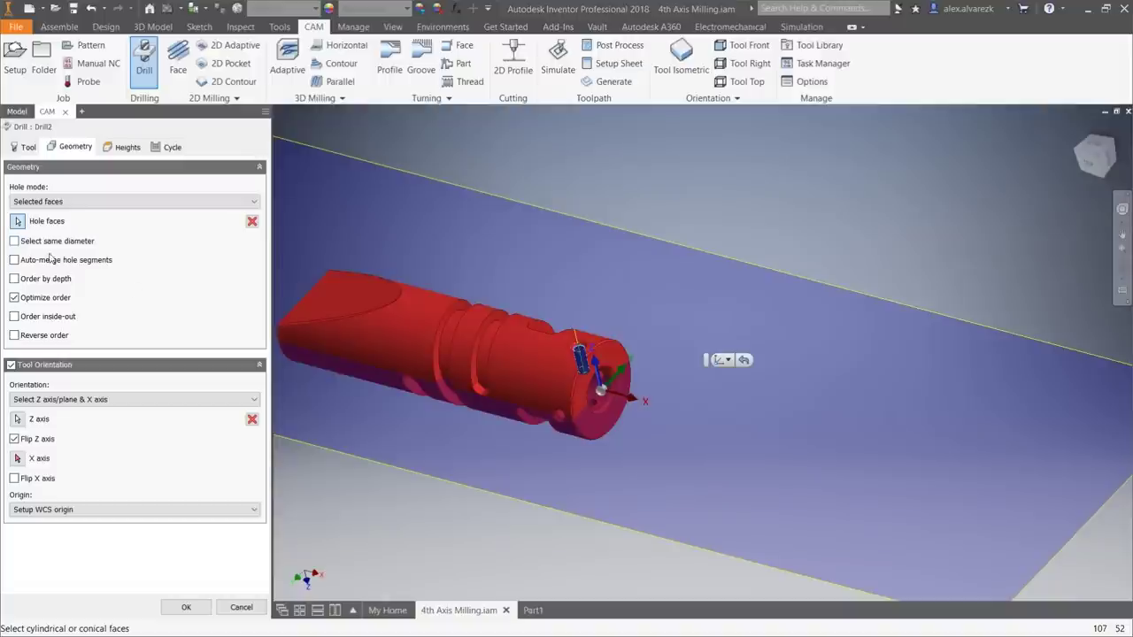
click(14, 241)
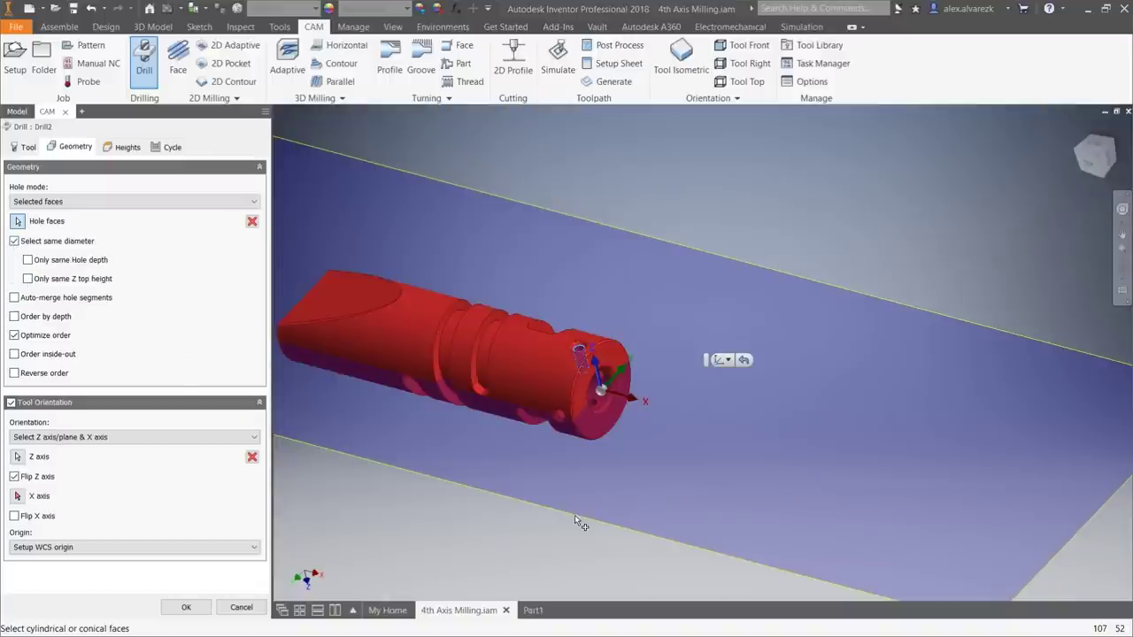
click(187, 607)
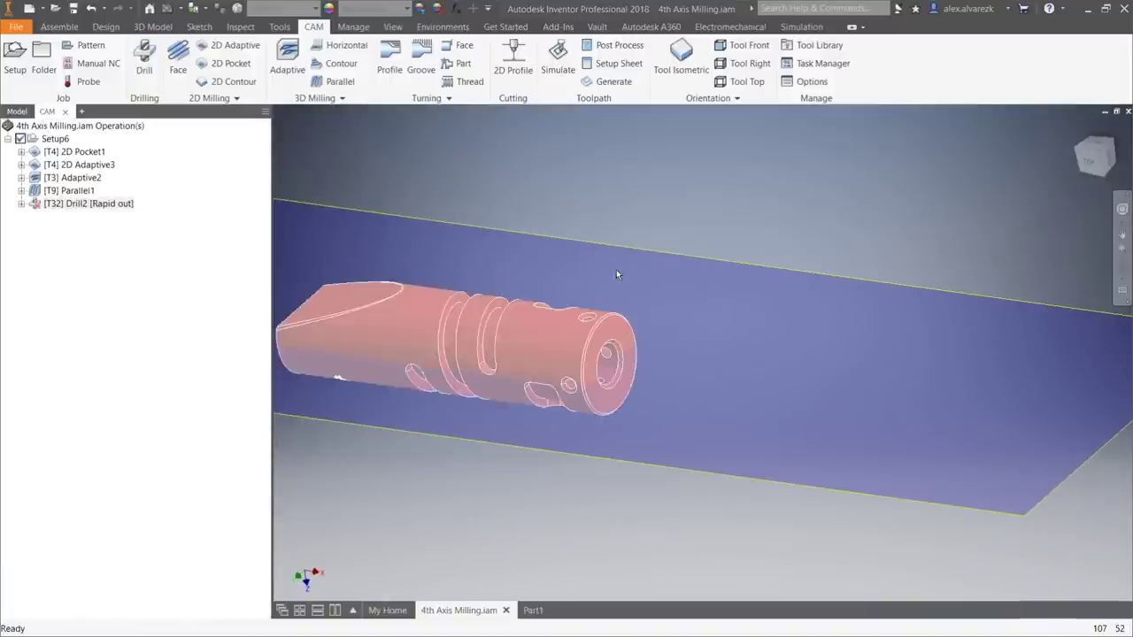
Disable Select same diameter for the Drill operation so only the one picked hole is drilled, and regenerate its toolpath.
scroll(632, 332, up, 3)
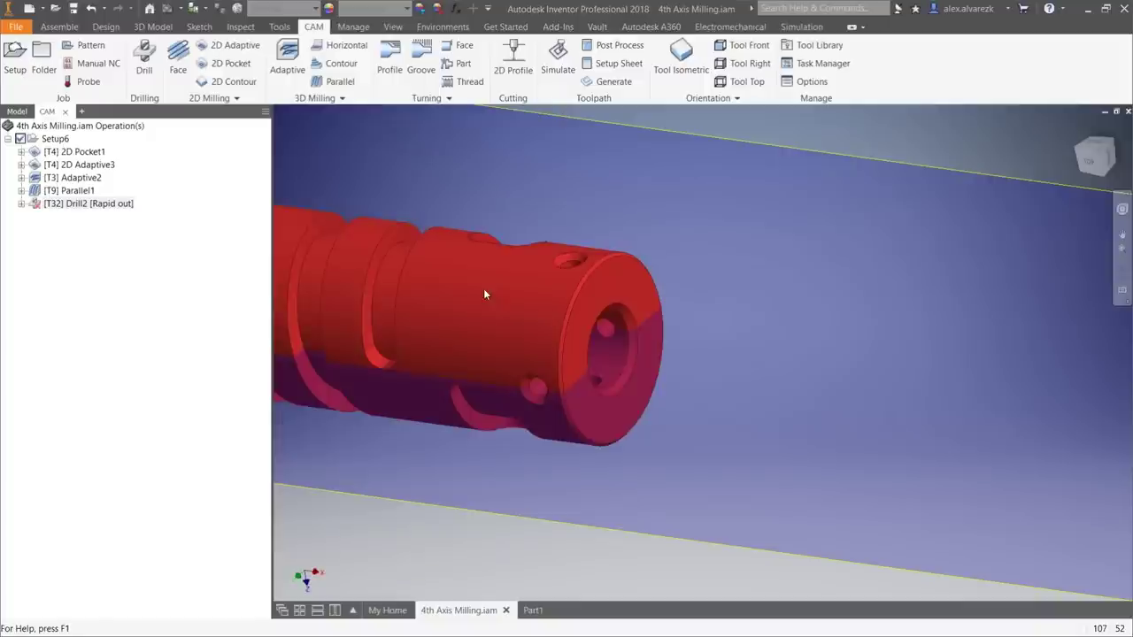
right_click(84, 204)
click(170, 212)
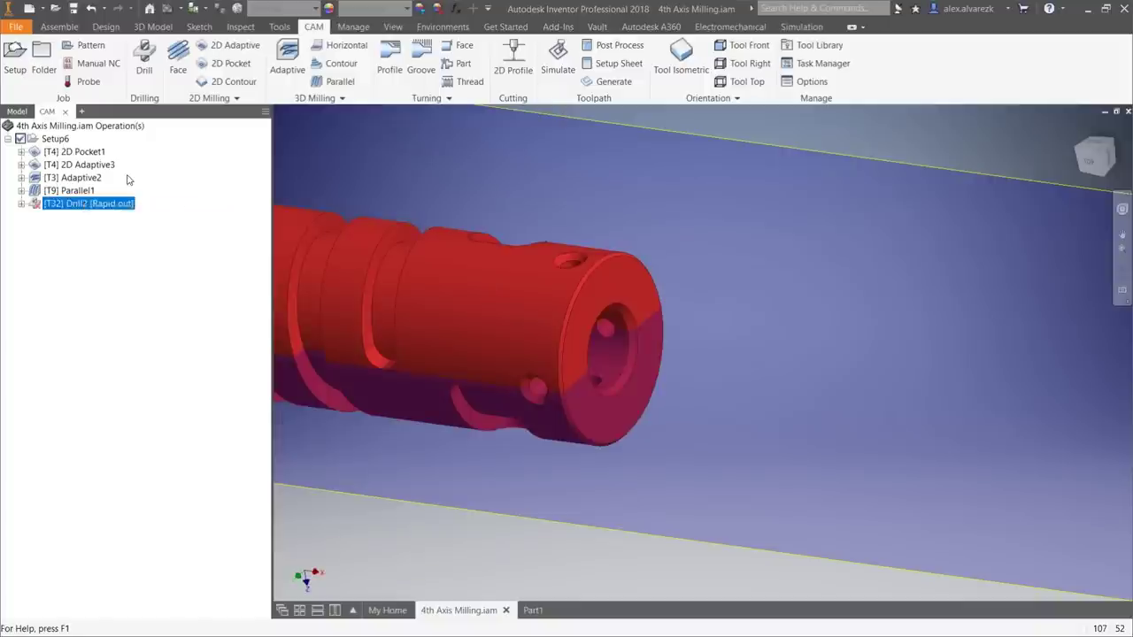
click(71, 147)
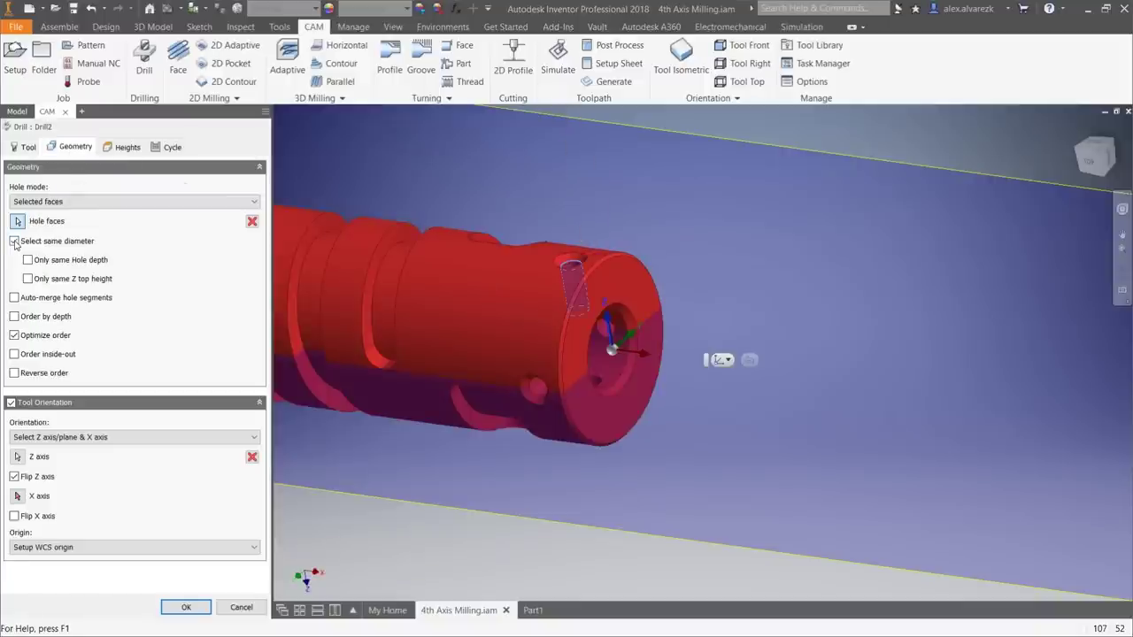
click(14, 241)
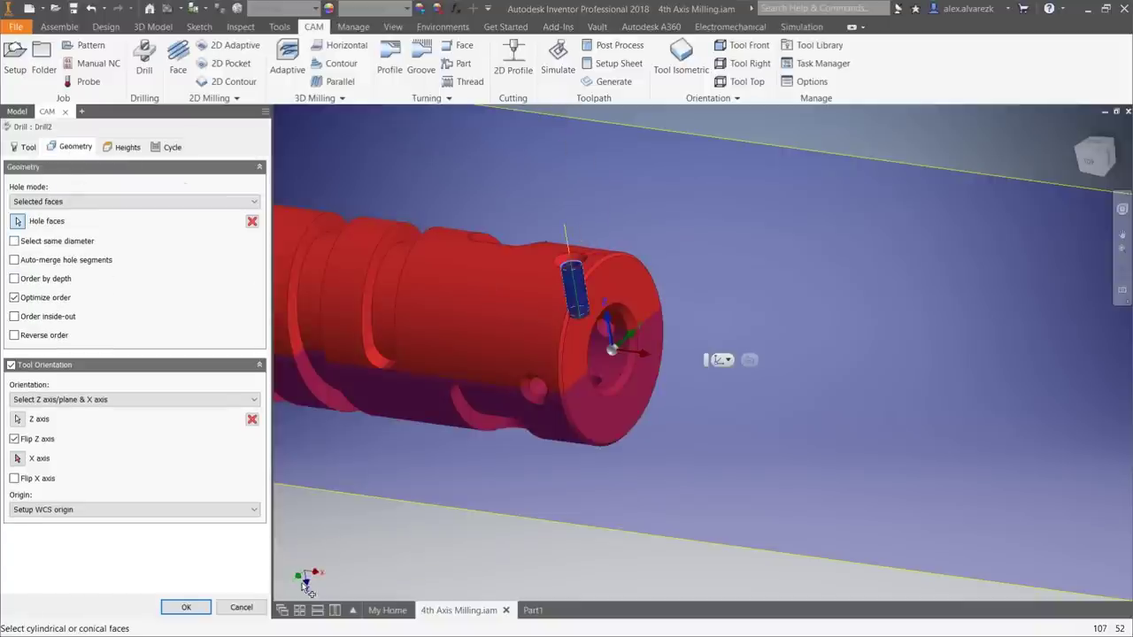
click(186, 608)
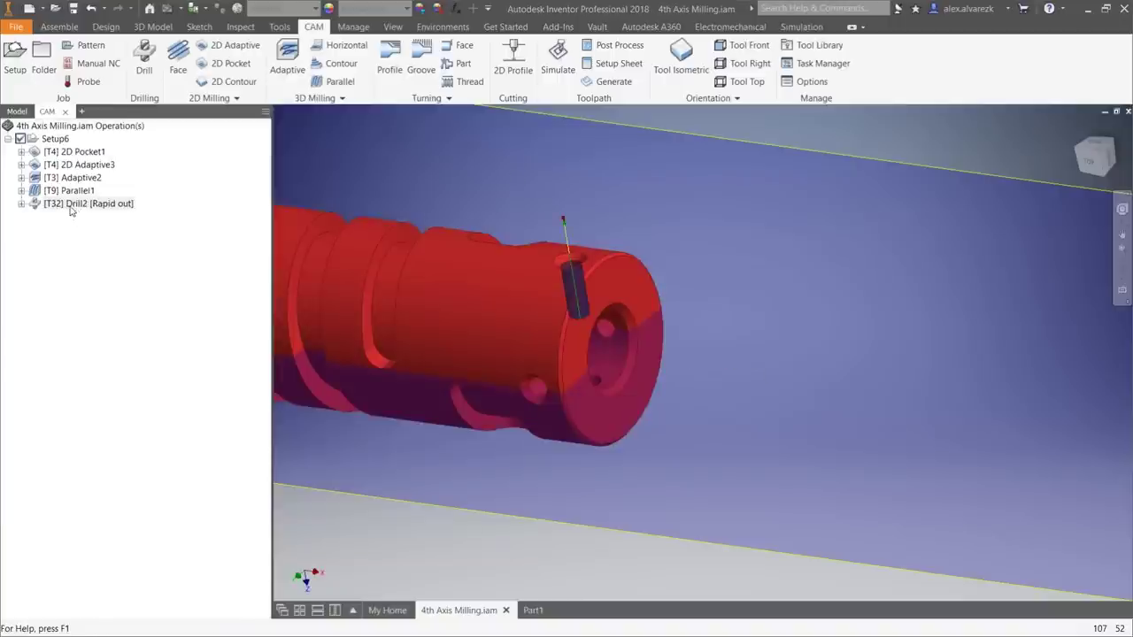
Create a circular pattern of the Drill operation about the part's bore axis with 4 equally spaced instances over 360 deg.
click(71, 205)
click(88, 45)
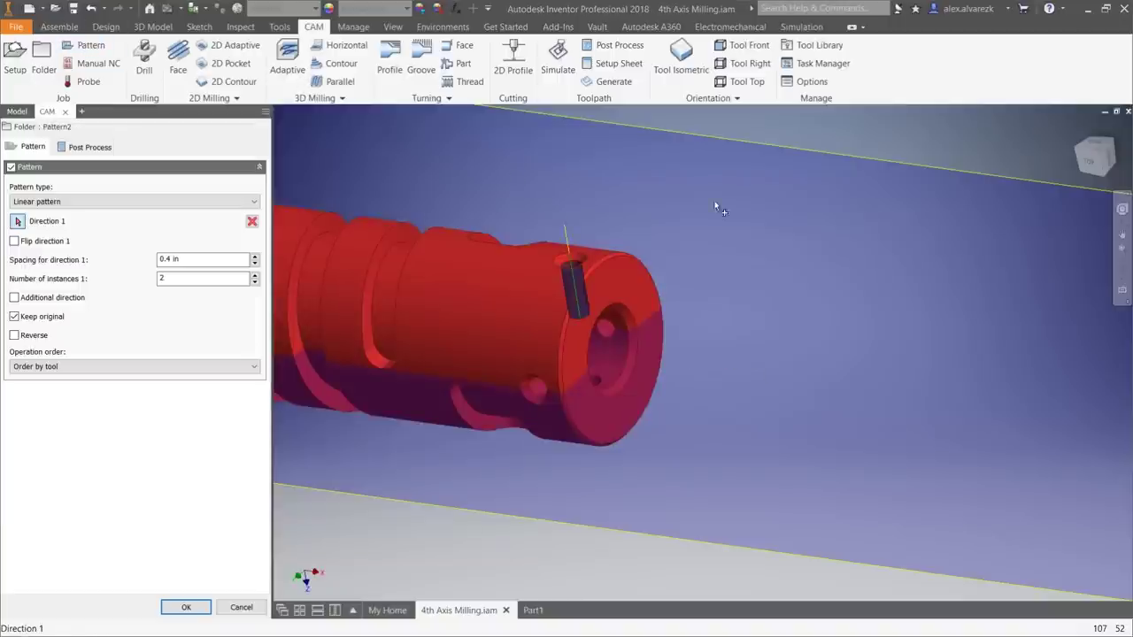
click(93, 203)
click(77, 229)
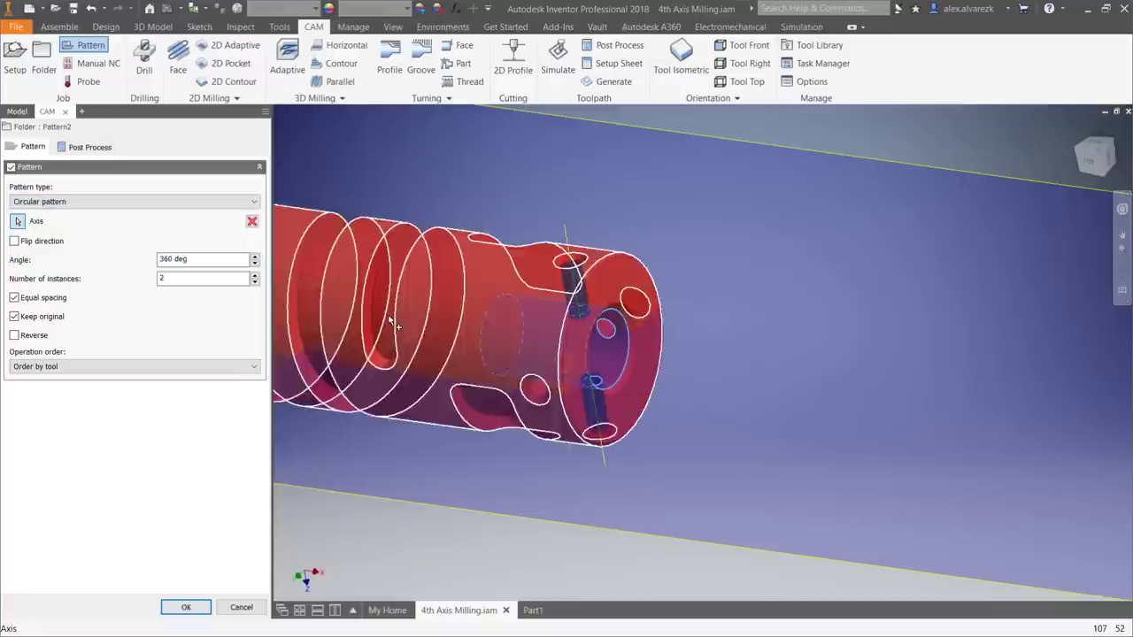
drag(215, 279, 130, 279)
text(4)
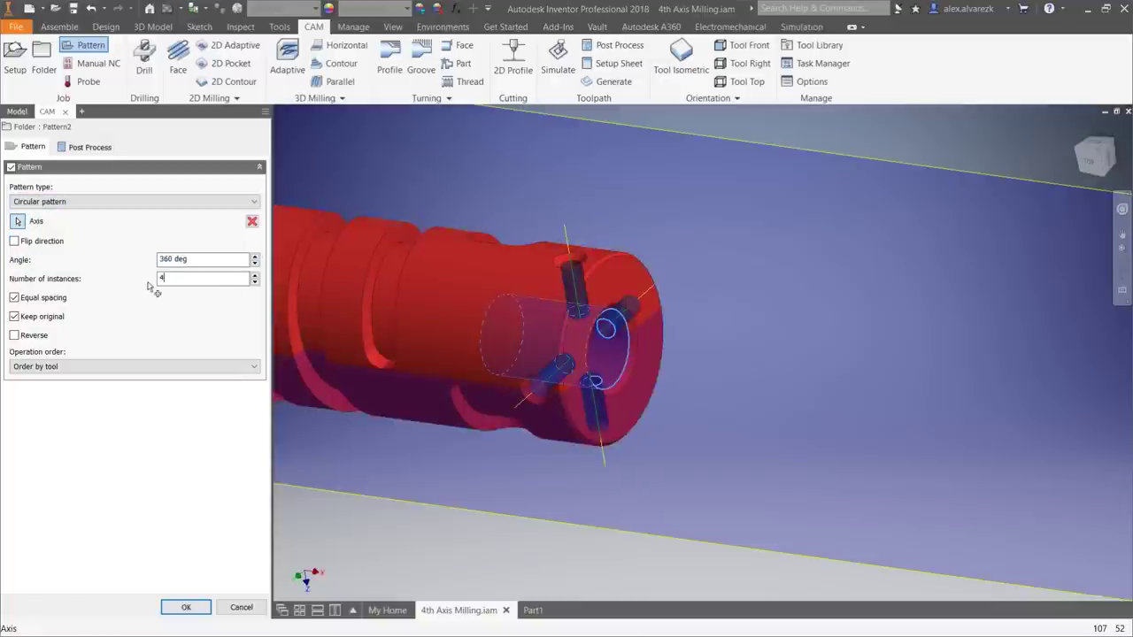
click(186, 607)
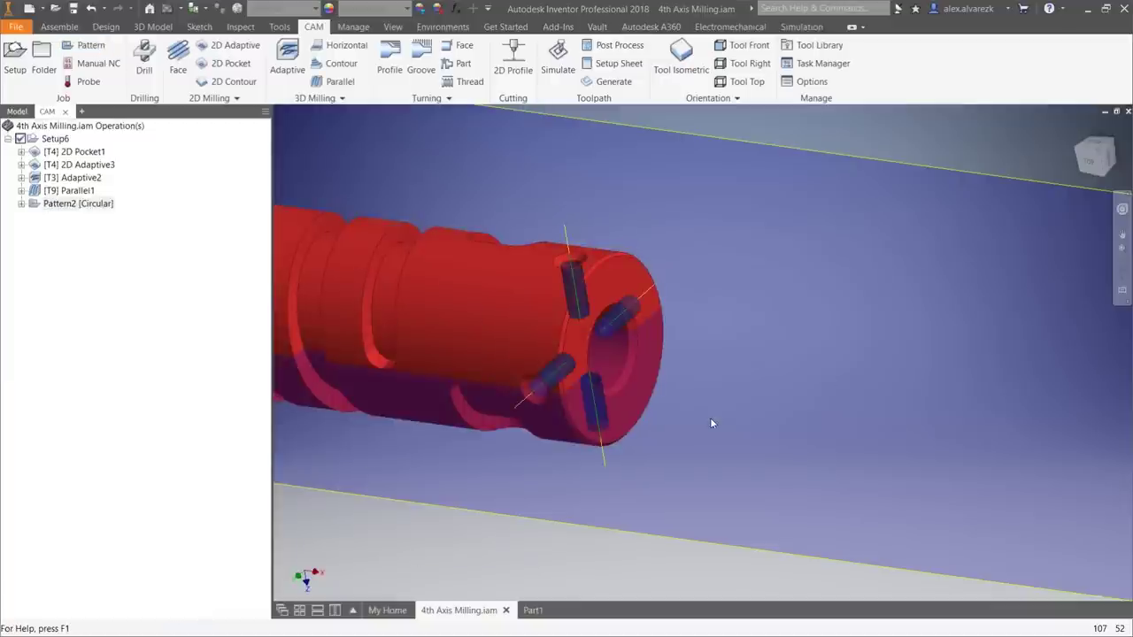
shift+middle_drag(747, 339, 825, 262)
scroll(763, 309, up, 3)
click(120, 265)
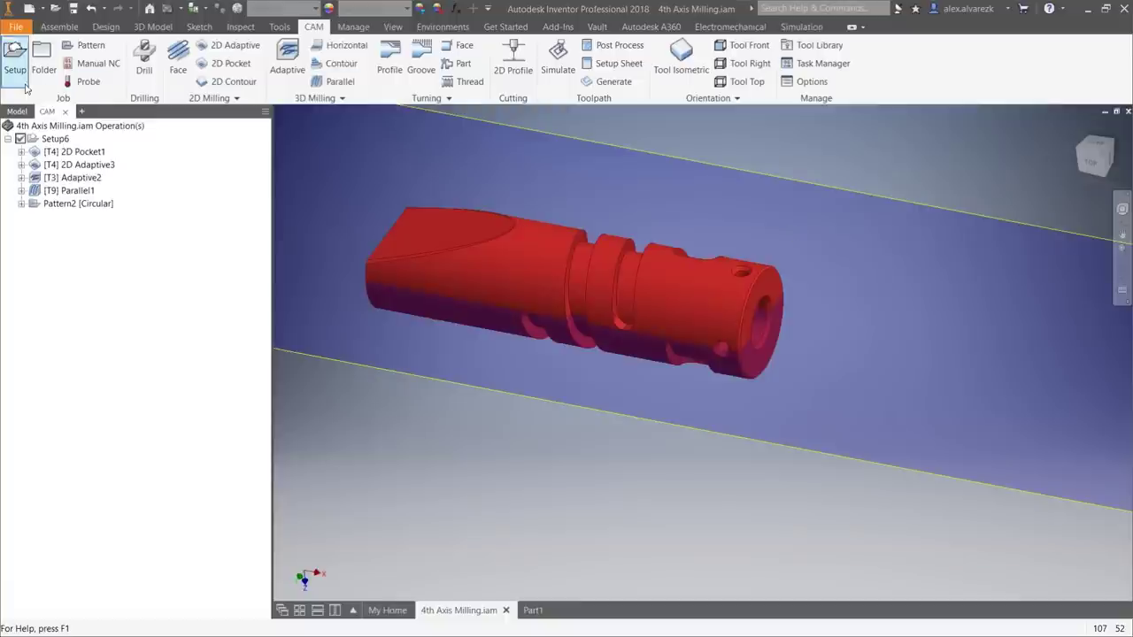
Create a folder in Setup6, place it above all operations and name it Indexing.
click(52, 59)
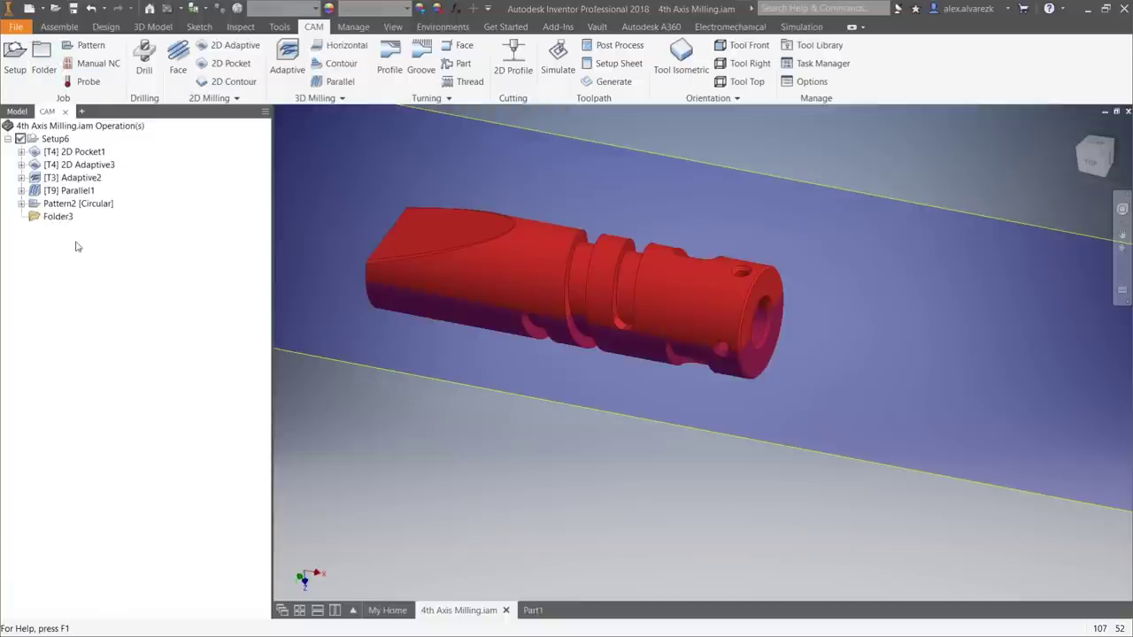
drag(91, 151, 92, 151)
click(58, 153)
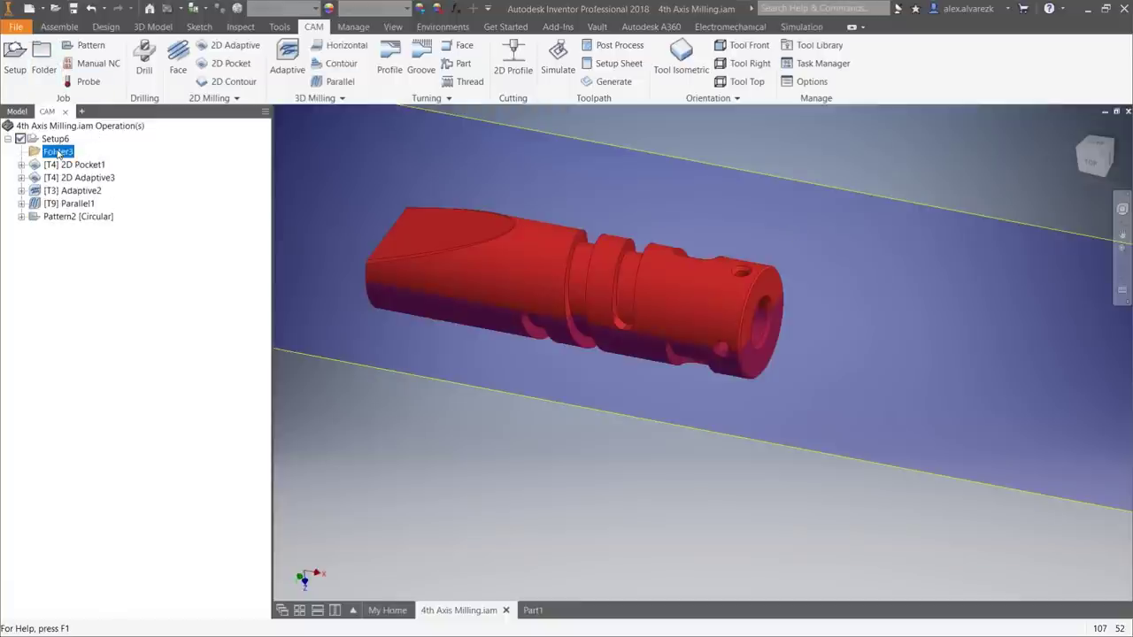
click(60, 154)
text(Indexing)
key(Return)
Move all operations from 2D Pocket1 through the circular pattern into the Indexing folder and collapse the folder.
click(82, 166)
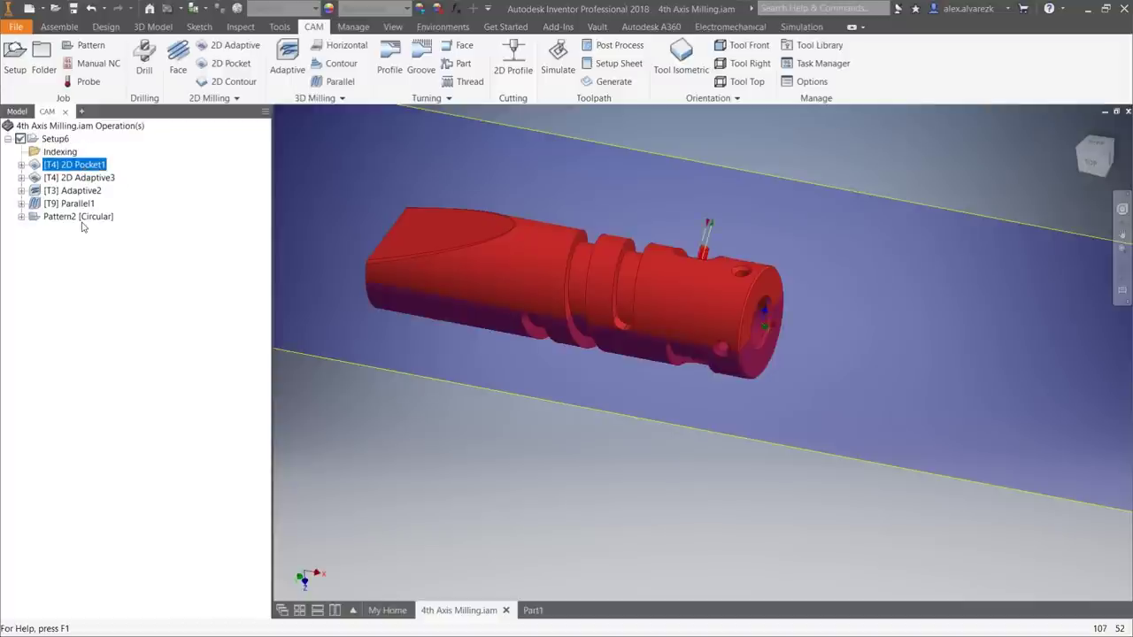
shift+click(80, 218)
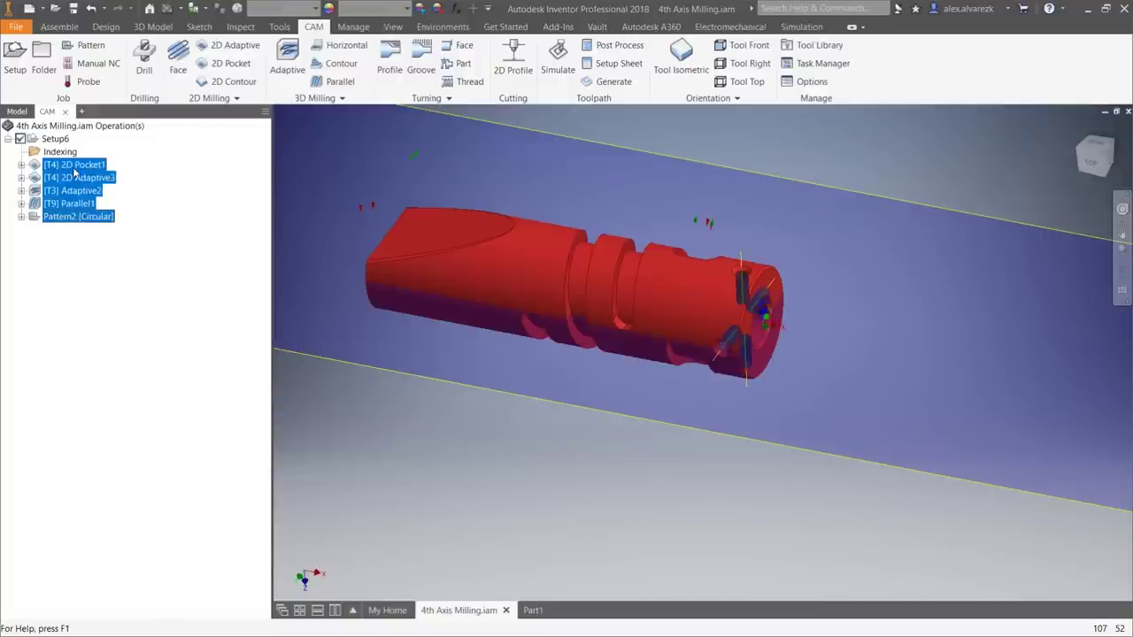
drag(69, 153, 69, 153)
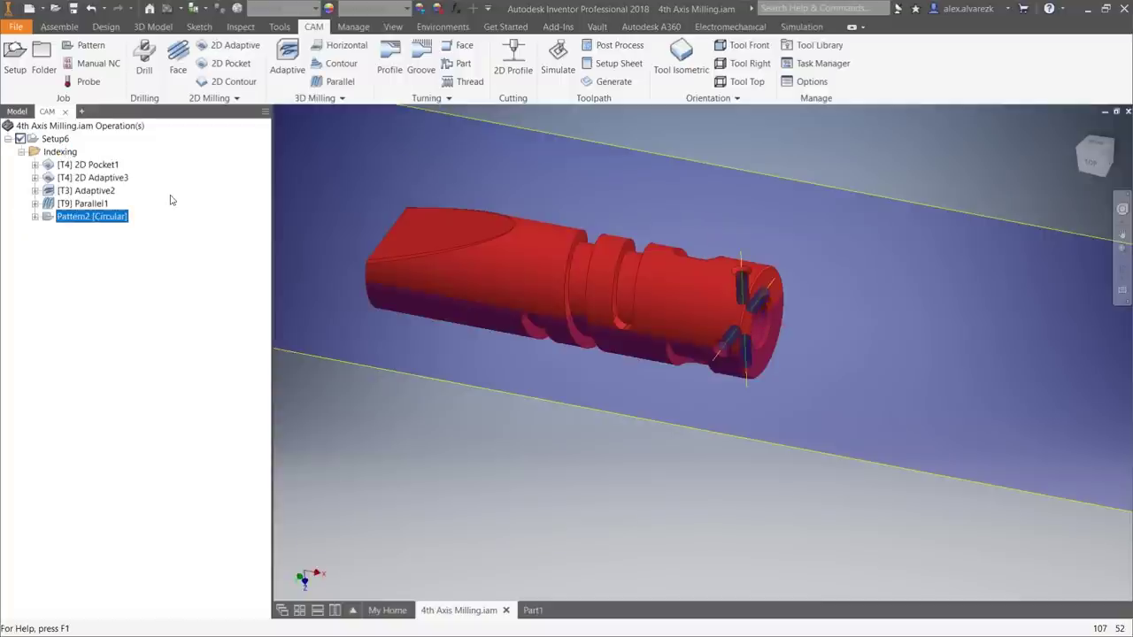
click(23, 152)
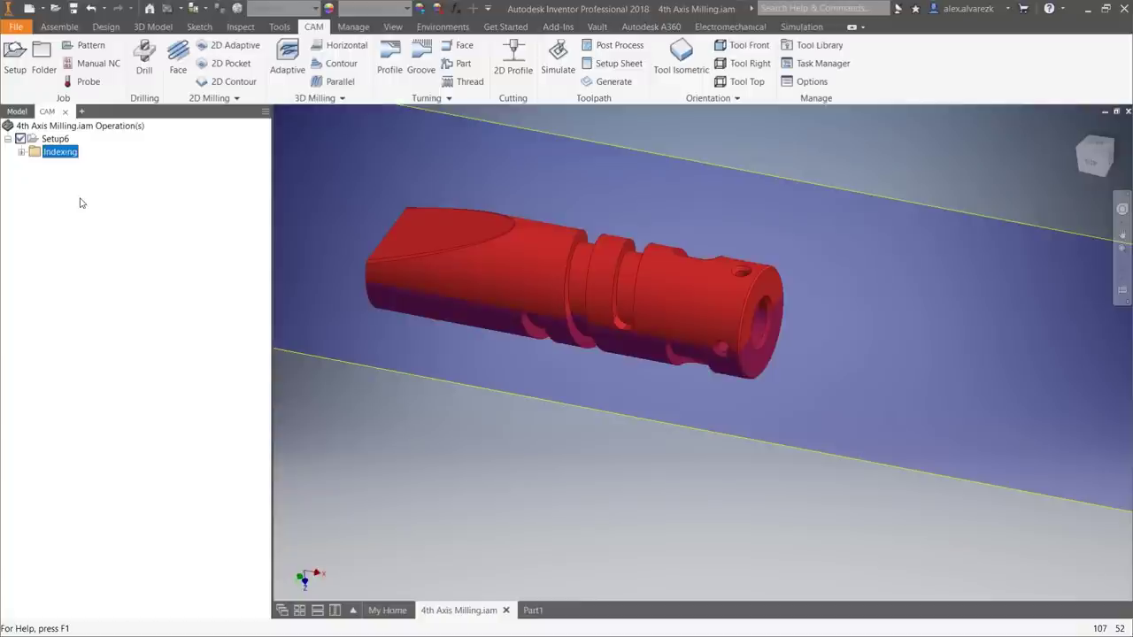
Hide the XY origin plane of the assembly.
click(79, 203)
shift+middle_drag(660, 492, 658, 508)
click(17, 111)
click(46, 241)
key(Escape)
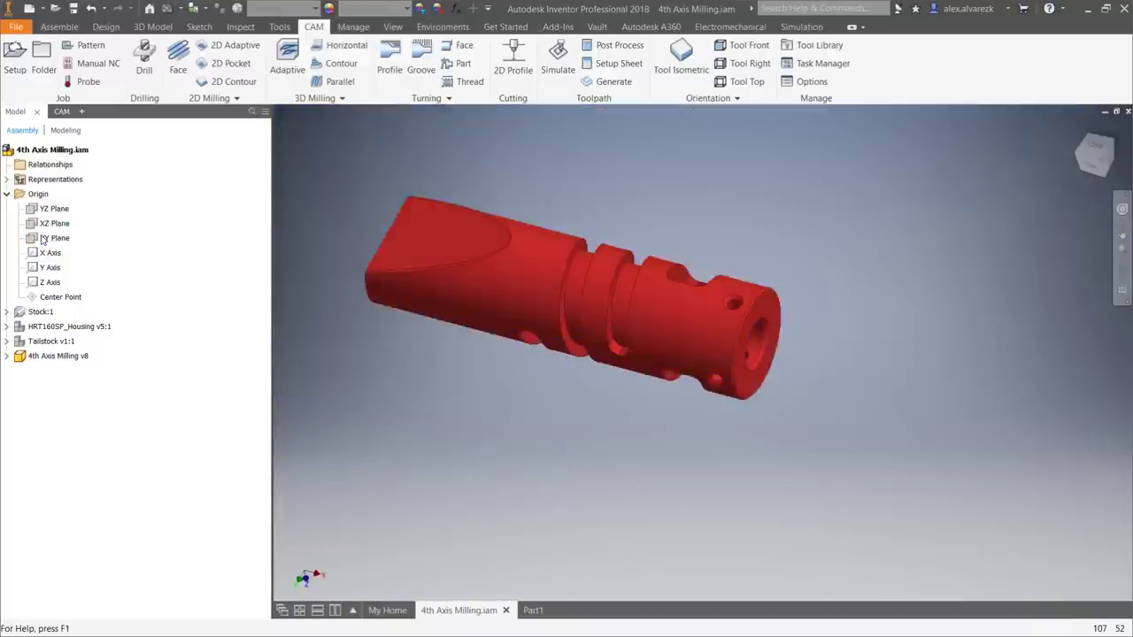
Start a 2D Adaptive operation for the helical groove and assign it the #4 Ø1/4" flat mill from the personal tool library.
shift+middle_drag(738, 195, 856, 304)
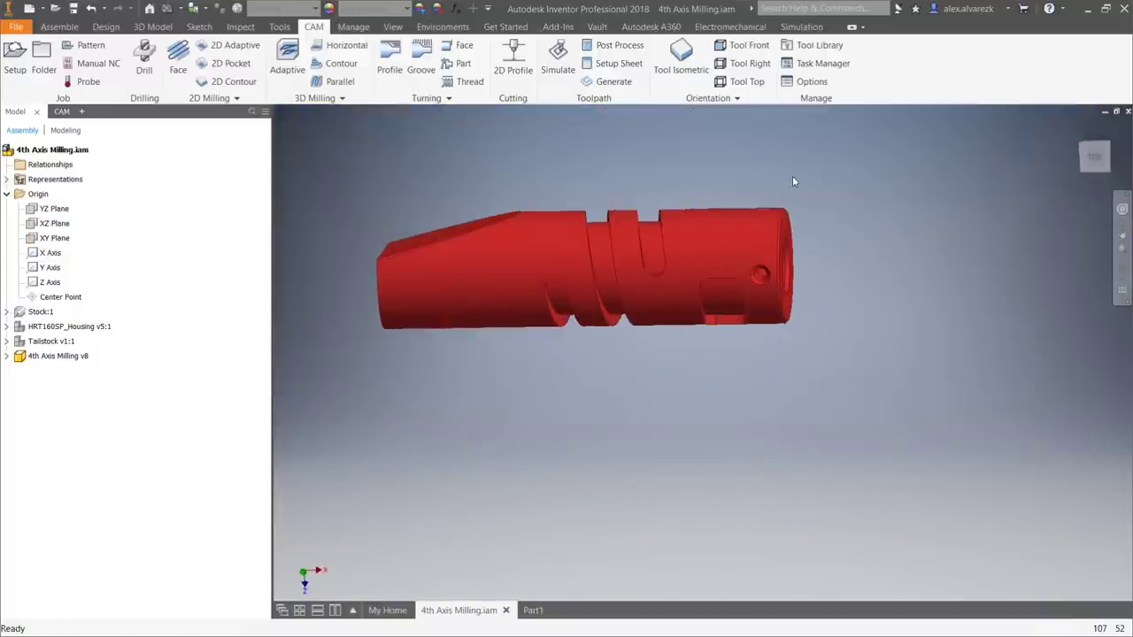
shift+middle_drag(857, 232, 834, 270)
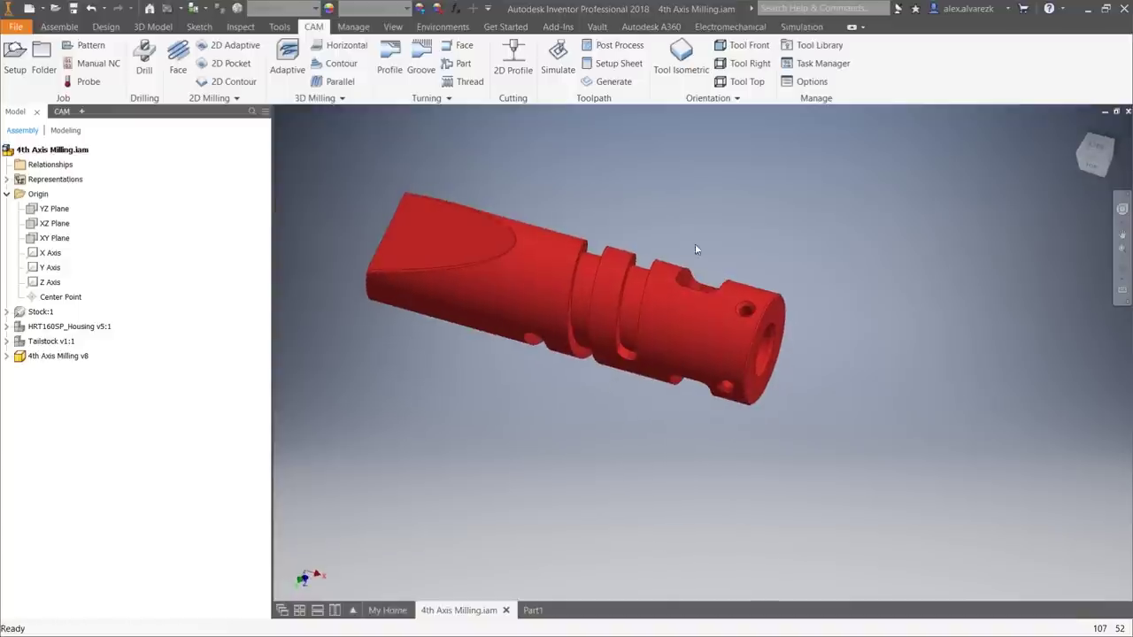
shift+middle_drag(698, 241, 720, 162)
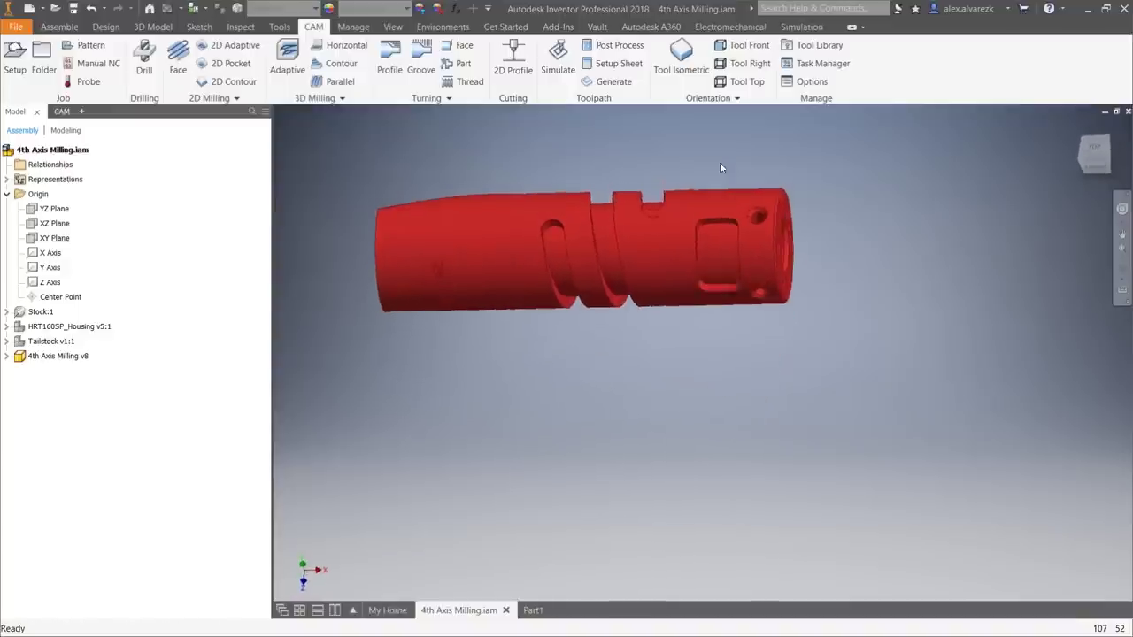
shift+middle_drag(595, 271, 818, 183)
shift+middle_drag(716, 157, 470, 153)
shift+middle_drag(487, 211, 512, 150)
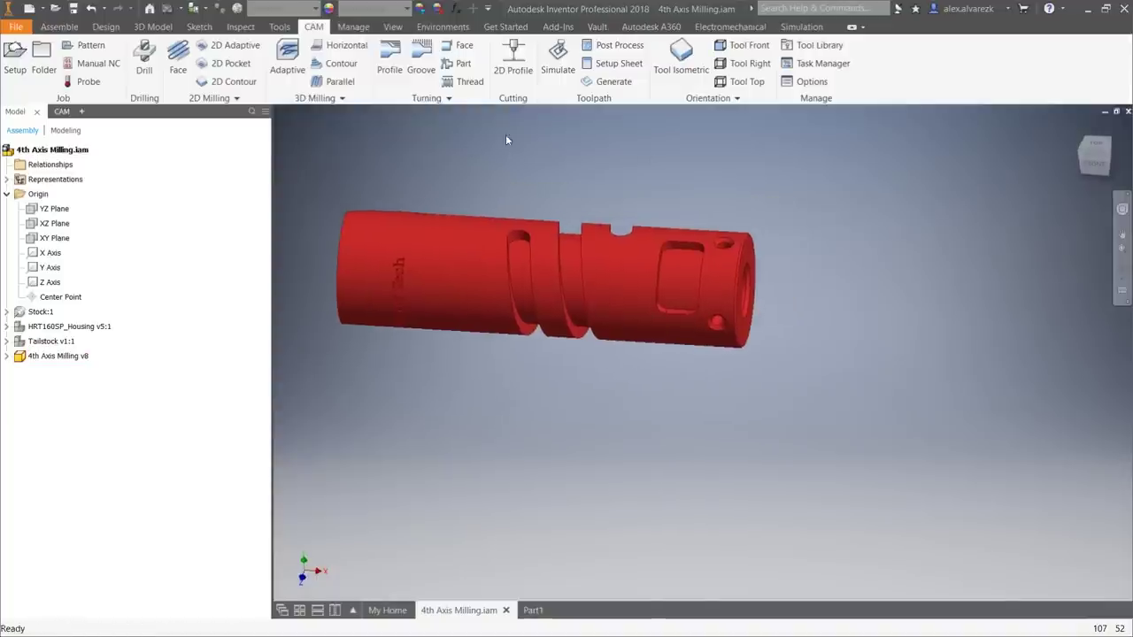
click(58, 111)
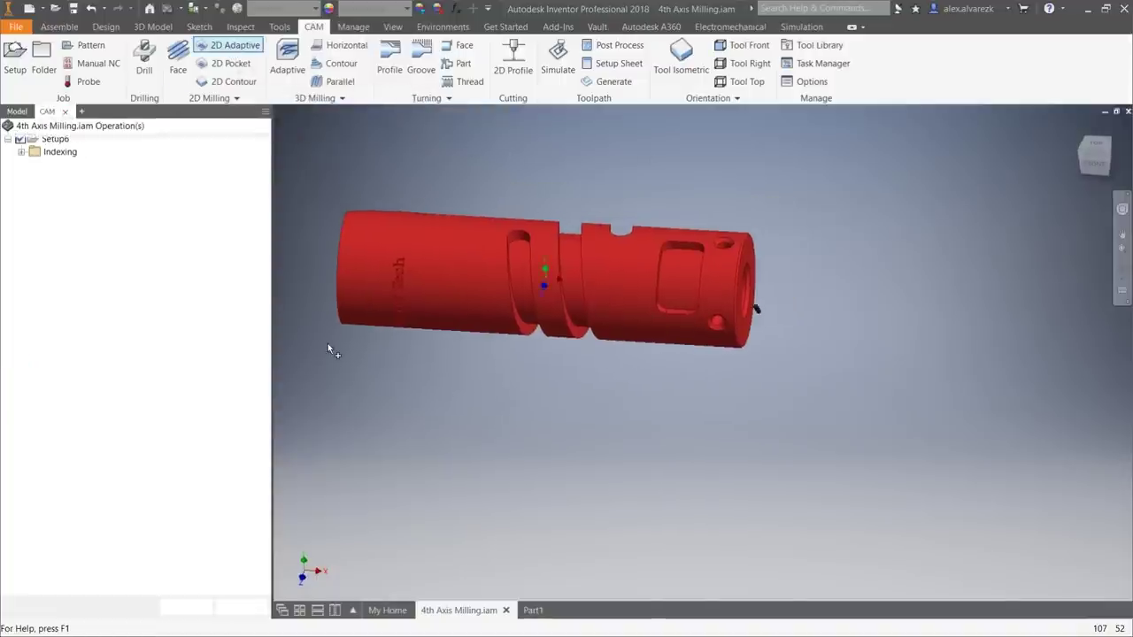
click(147, 196)
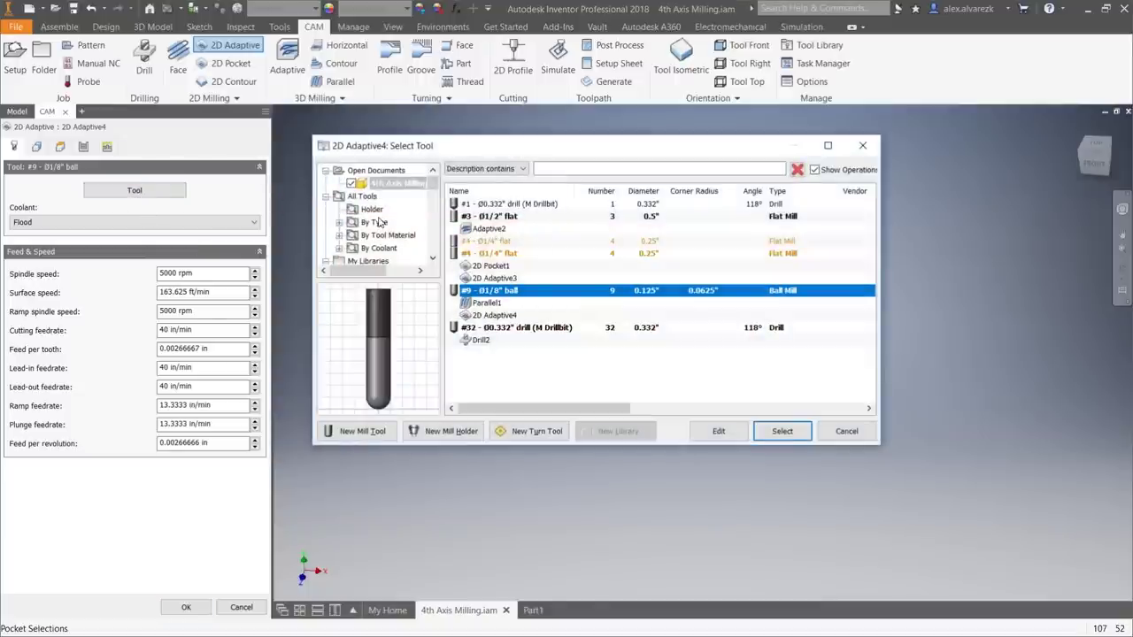
scroll(379, 223, down, 1)
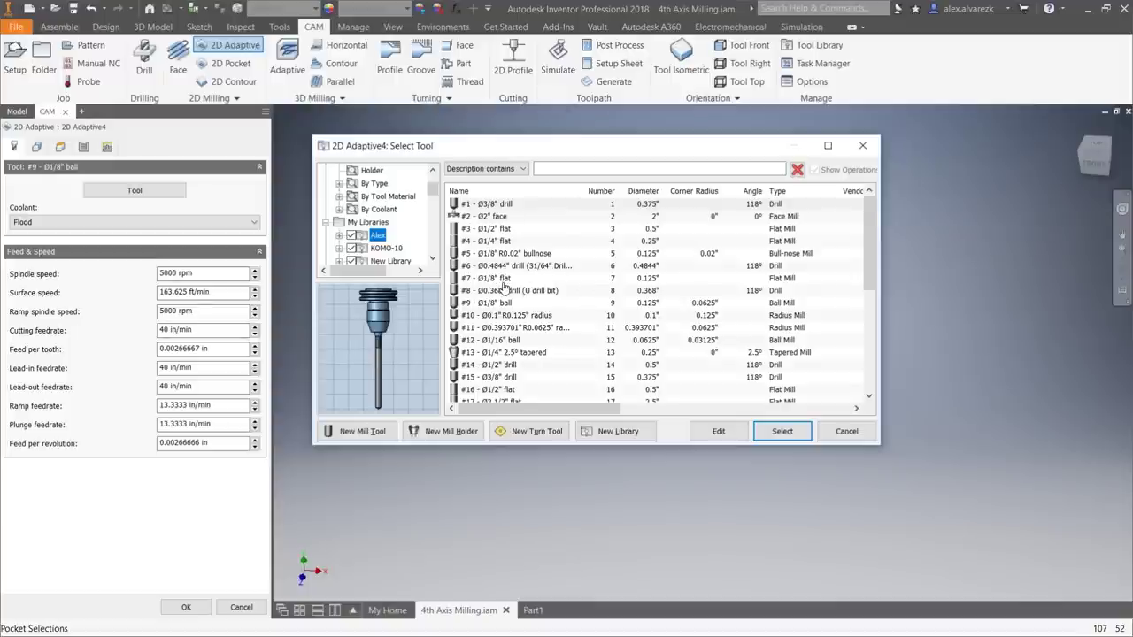
scroll(514, 323, down, 1)
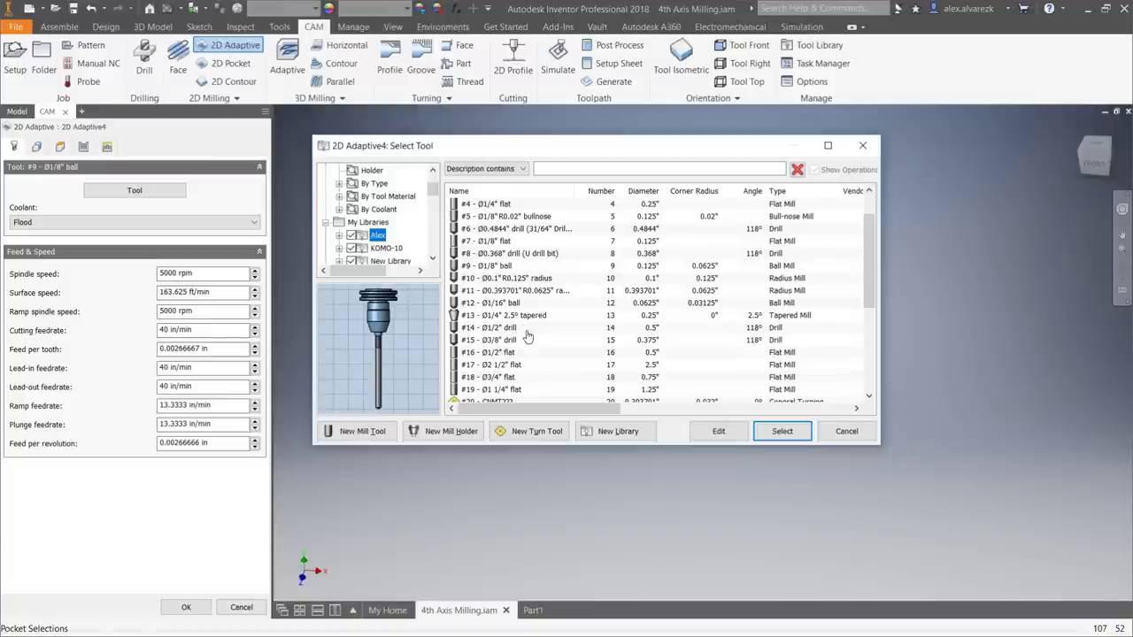
click(510, 205)
click(797, 434)
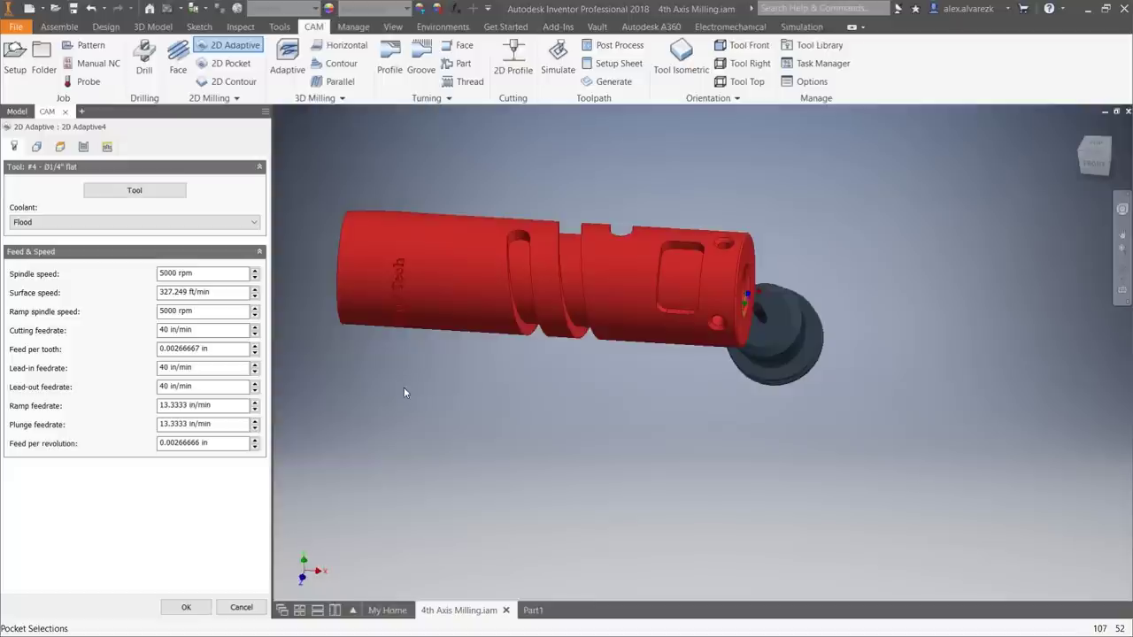
Enable Wrap Toolpath for the 2D Adaptive operation and select the part's outer cylindrical face as the wrap cylinder.
click(39, 149)
shift+middle_drag(648, 487, 637, 461)
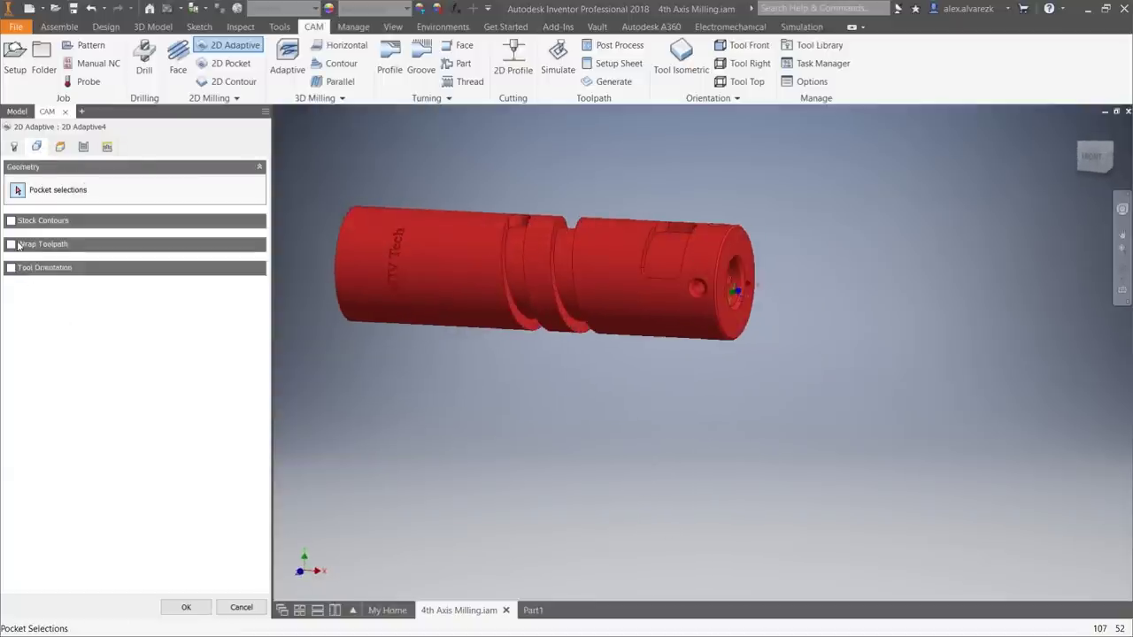
click(10, 244)
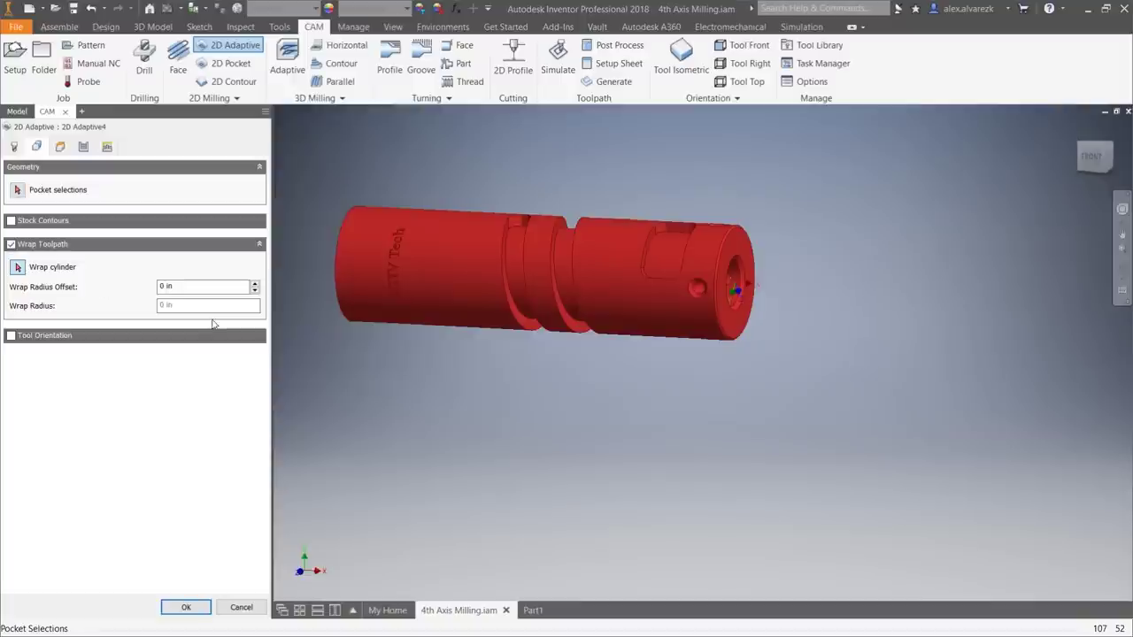
click(462, 270)
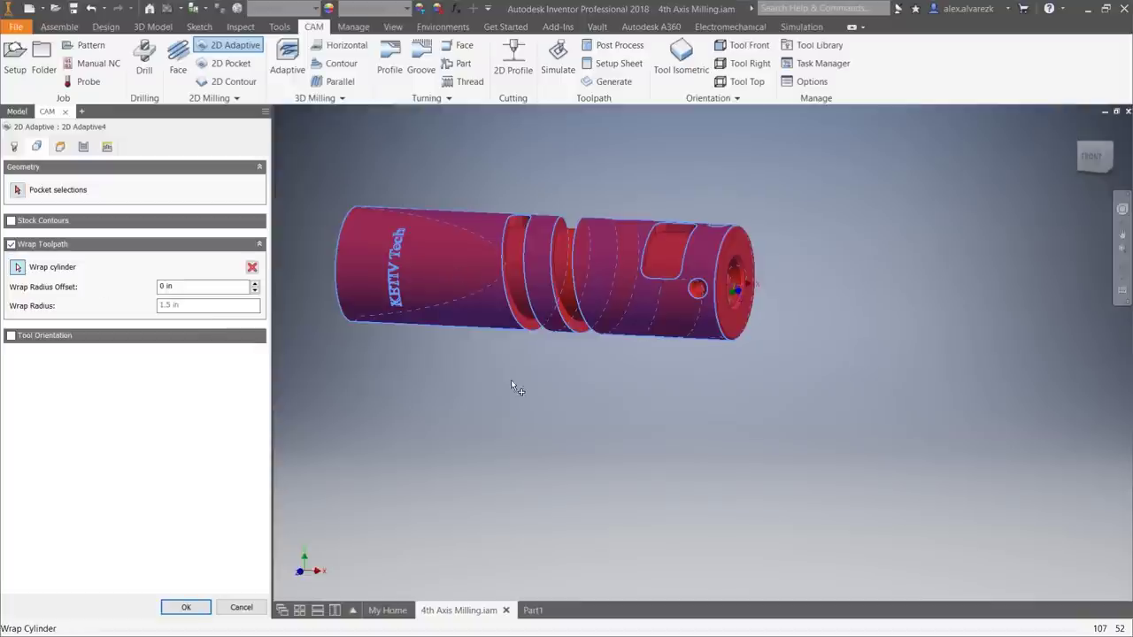
Select the helical groove's closed contour as the pocket for the 2D Adaptive operation and check it around the part.
click(18, 190)
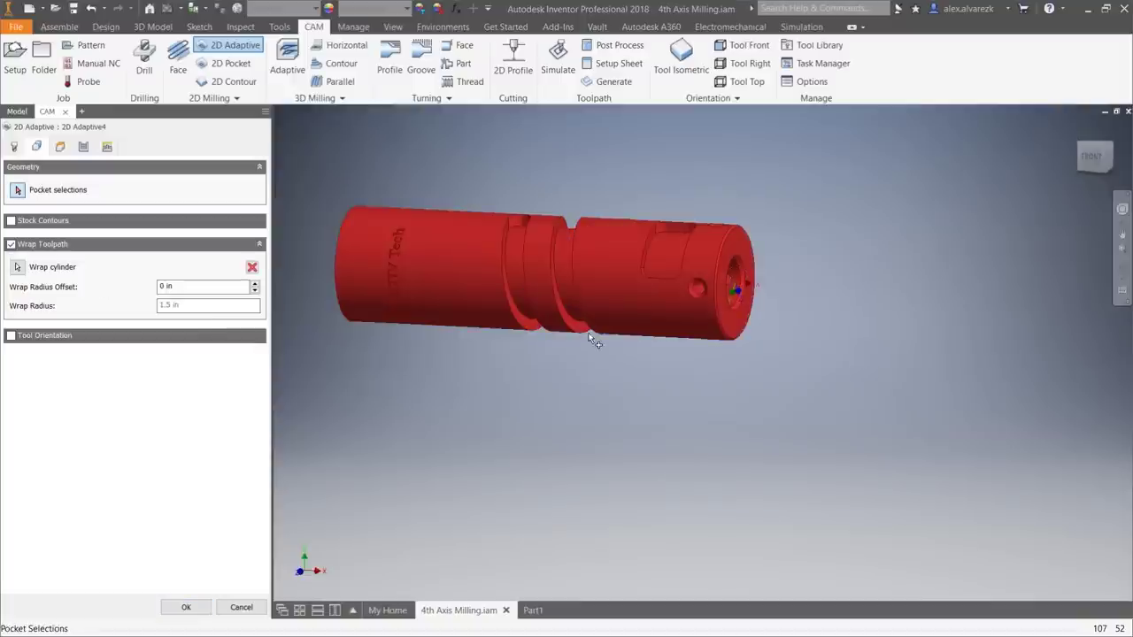
scroll(590, 336, up, 3)
click(497, 184)
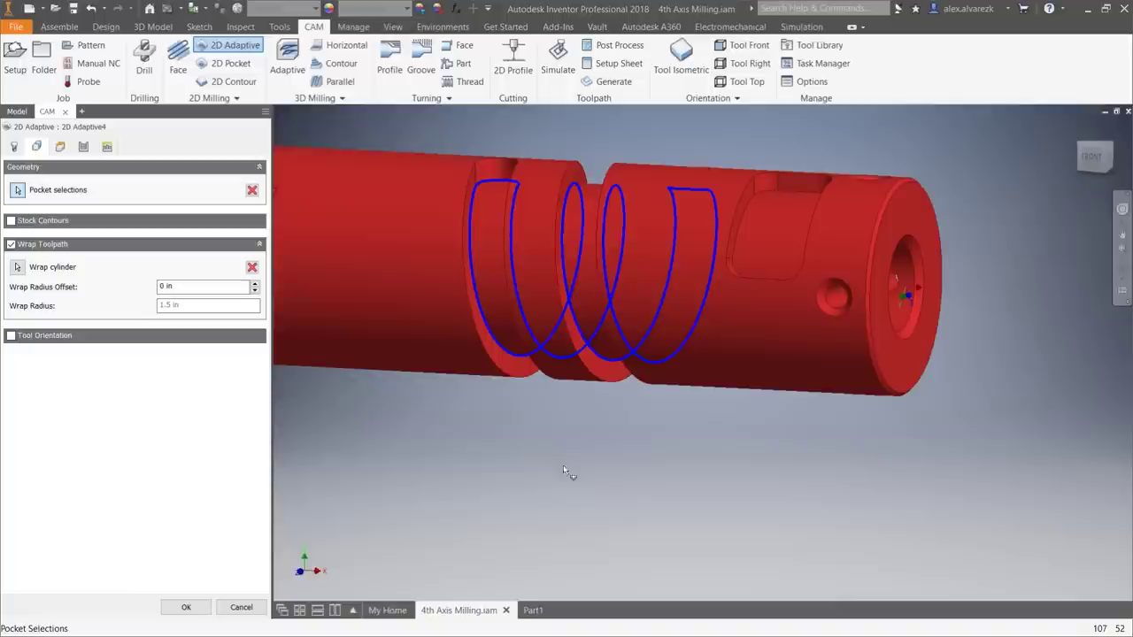
scroll(584, 481, down, 3)
shift+middle_drag(589, 484, 614, 549)
shift+middle_drag(722, 252, 659, 536)
Set the radial stock to leave to 0.01 in for the 2D Adaptive operation and generate its toolpath.
click(83, 147)
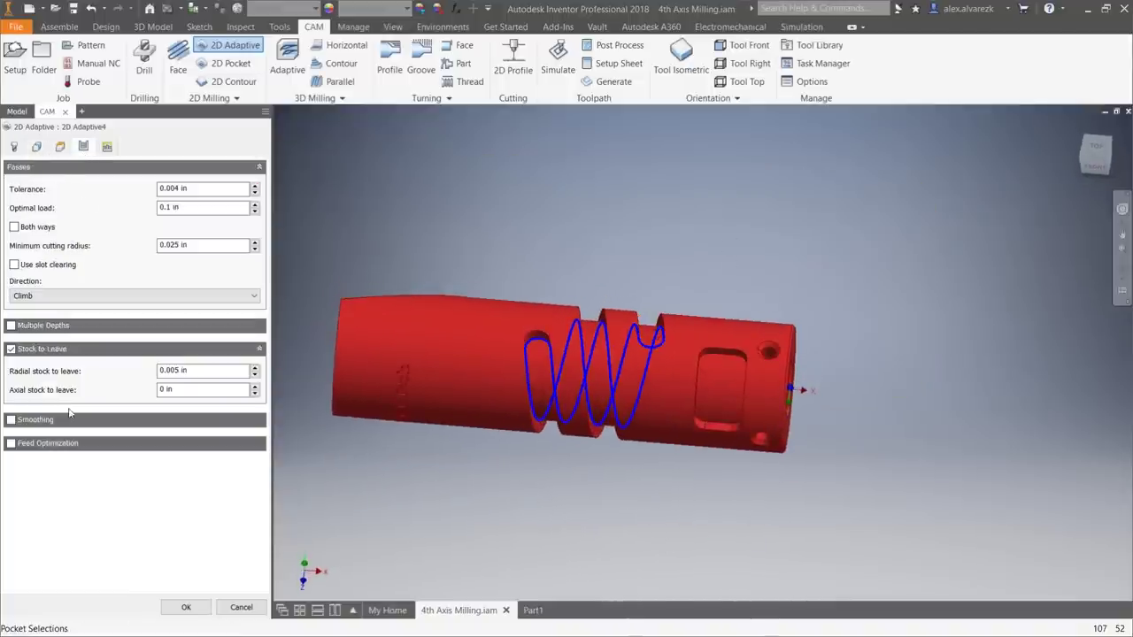
double_click(200, 372)
key(BackSpace)
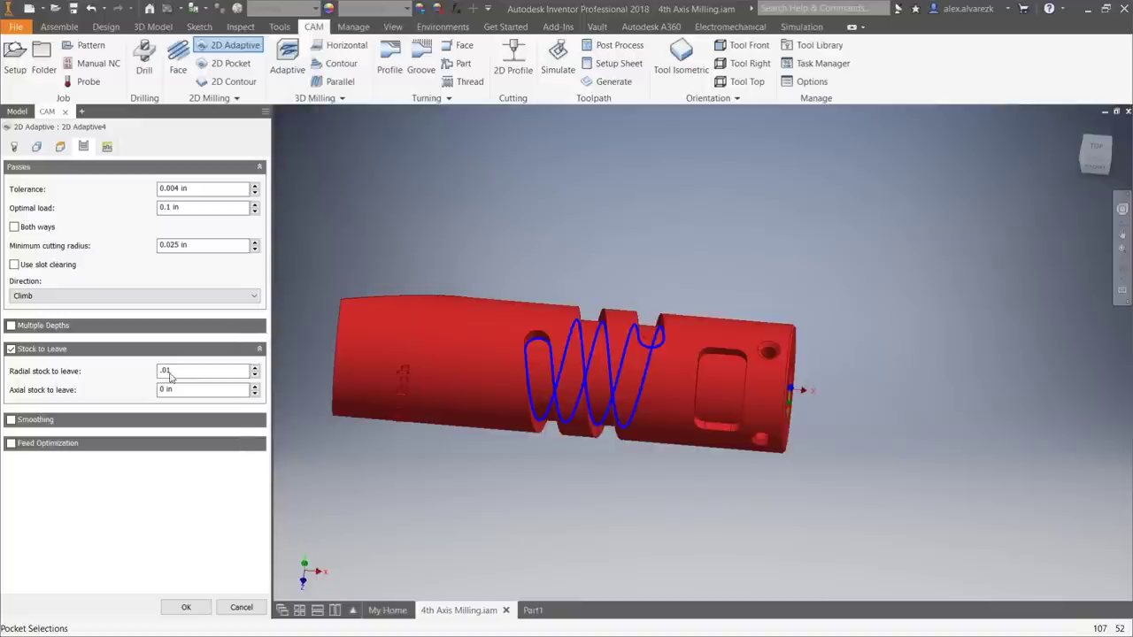
click(181, 608)
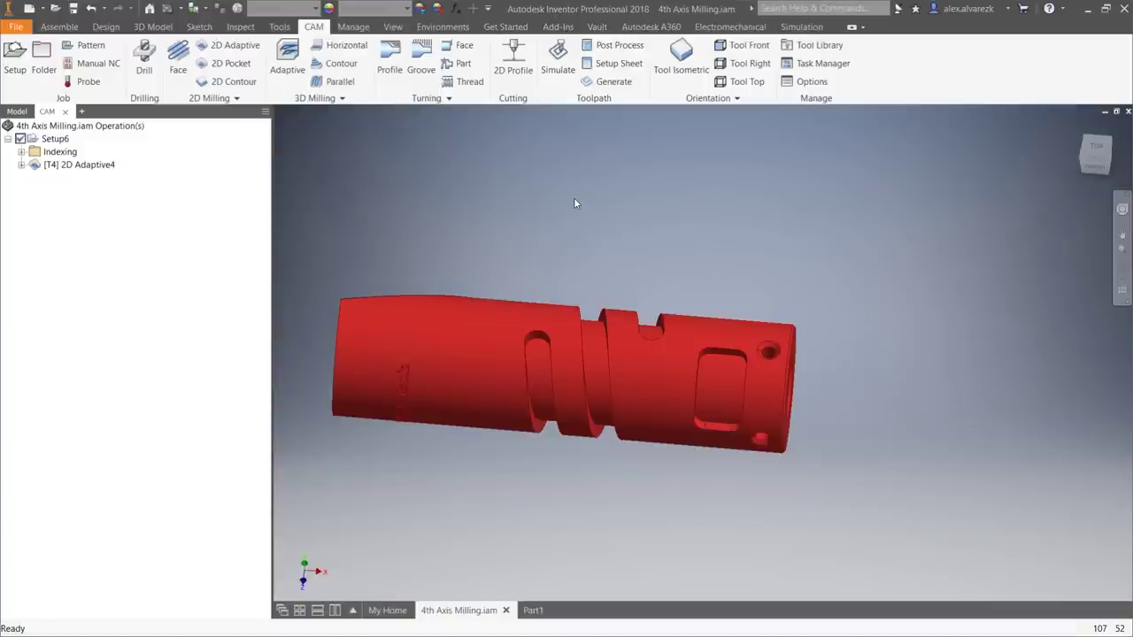
Examine the 2D Adaptive4 toolpath wrapped along the helical groove, including its entry moves.
click(95, 167)
shift+middle_drag(617, 417, 543, 261)
scroll(566, 333, down, 3)
shift+middle_drag(558, 416, 562, 339)
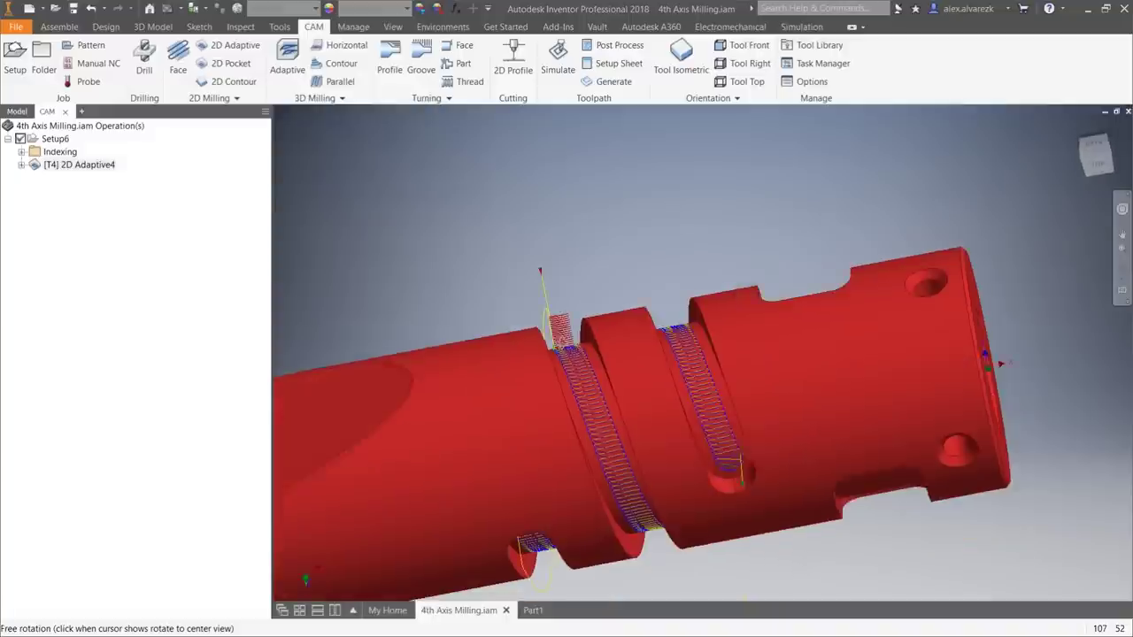
drag(549, 265, 555, 313)
shift+middle_drag(566, 310, 594, 303)
scroll(549, 340, down, 4)
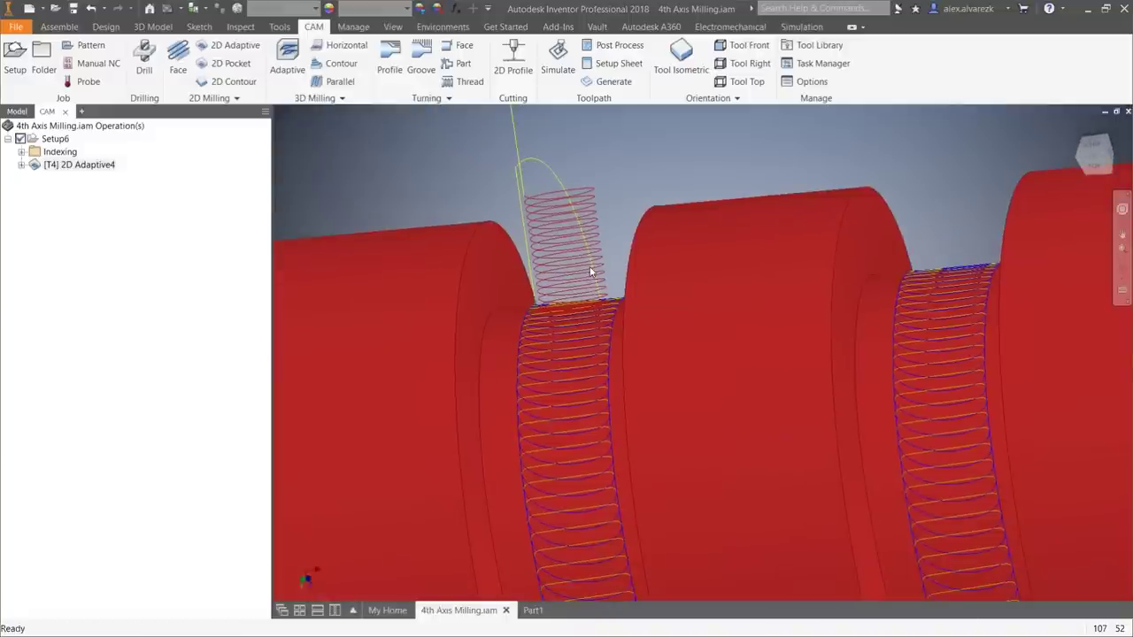
scroll(592, 271, down, 5)
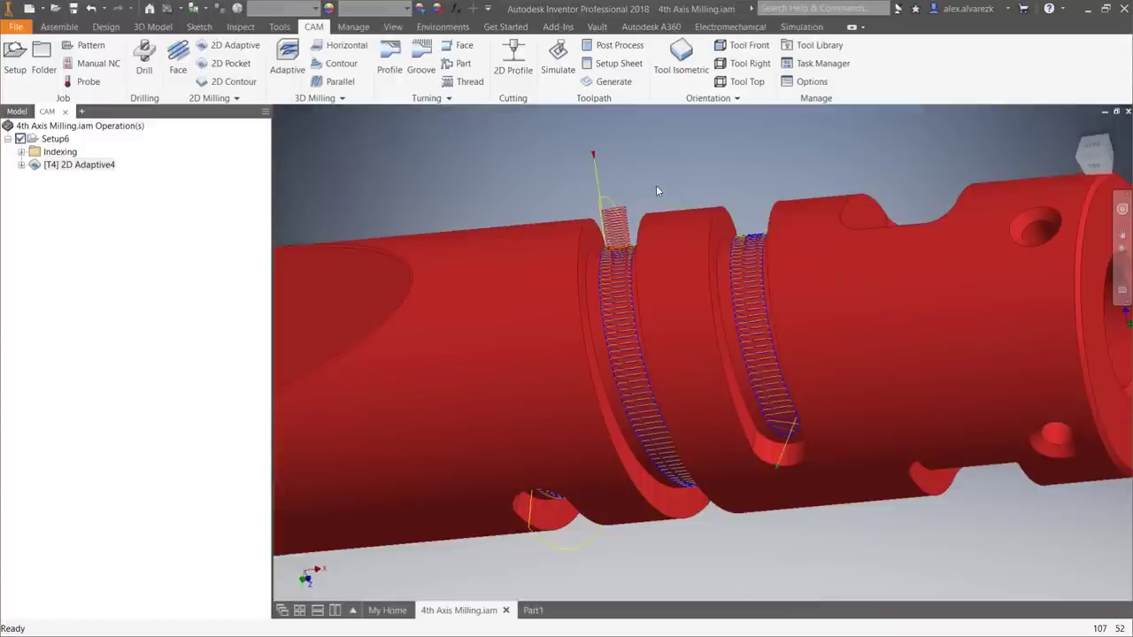
scroll(666, 177, down, 3)
shift+middle_drag(667, 177, 667, 249)
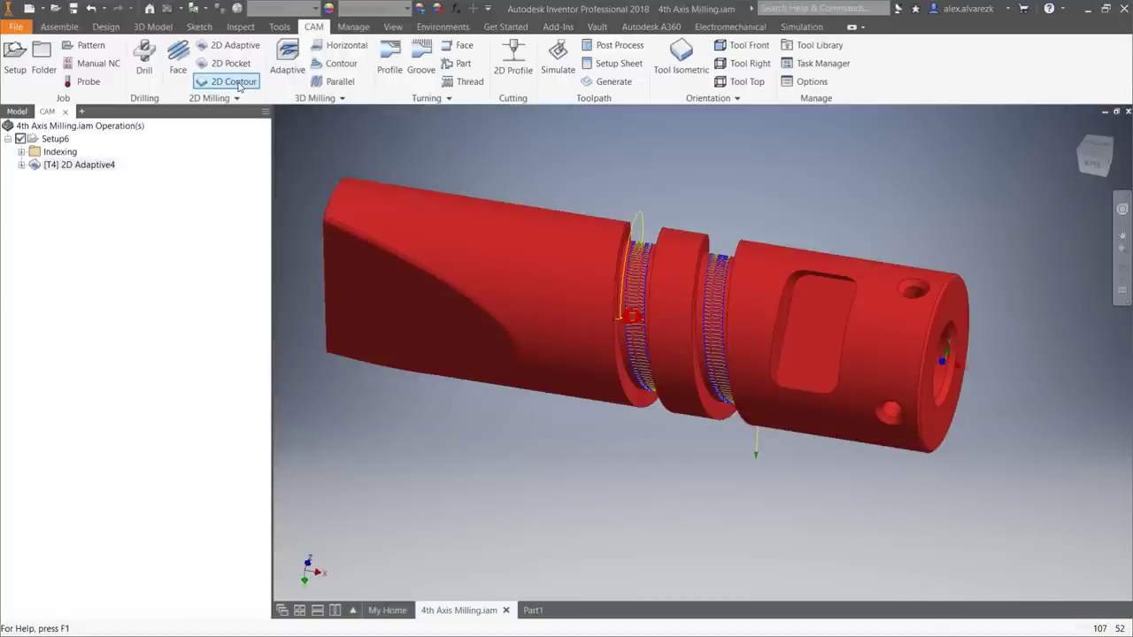
Create a derived 2D Contour operation from 2D Adaptive4, keeping its groove contour and wrap cylinder.
right_click(85, 166)
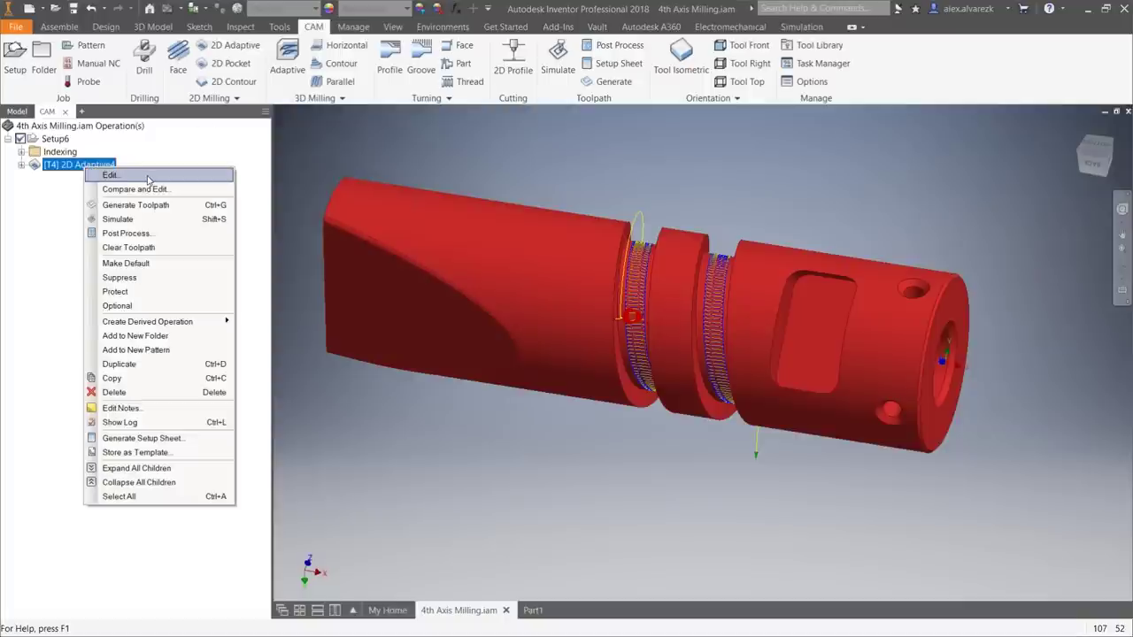
mouse_move(199, 323)
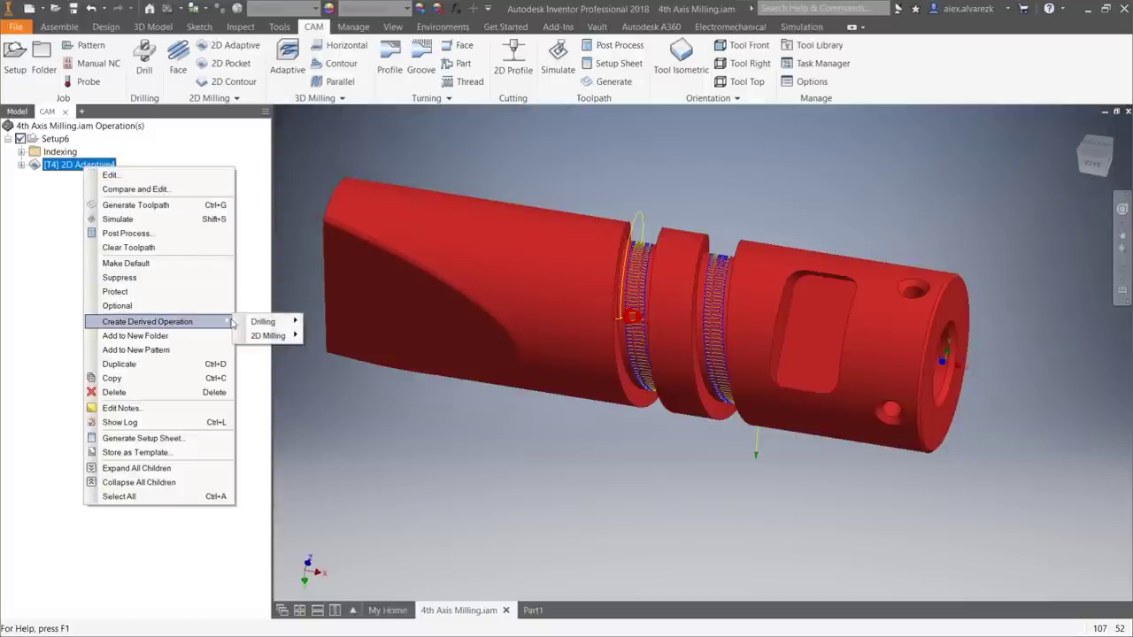
mouse_move(265, 335)
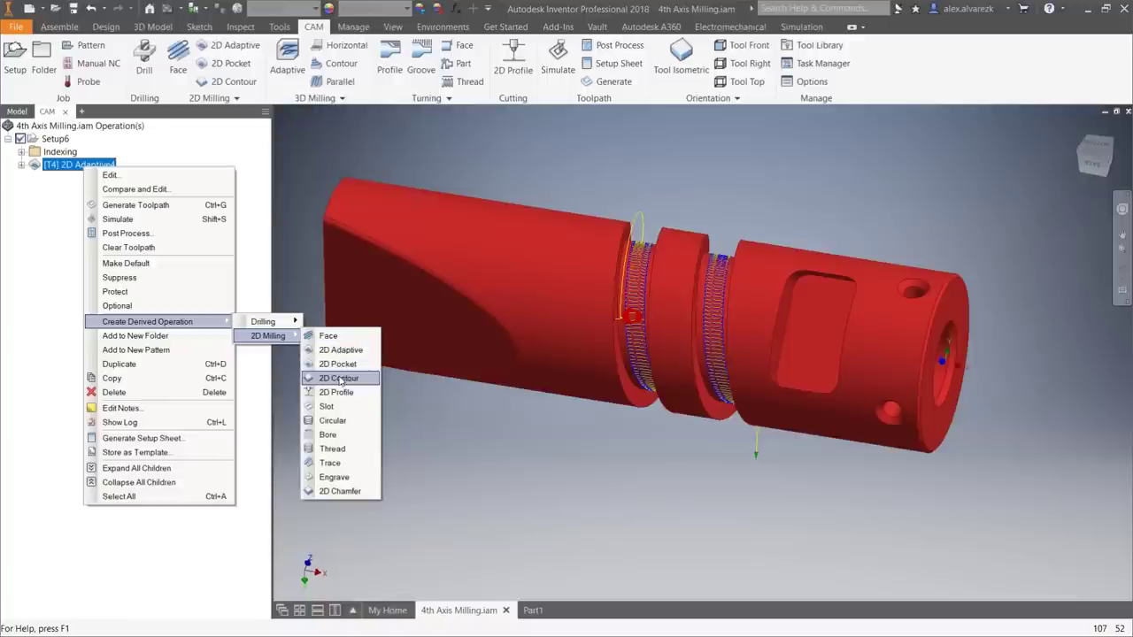
click(340, 379)
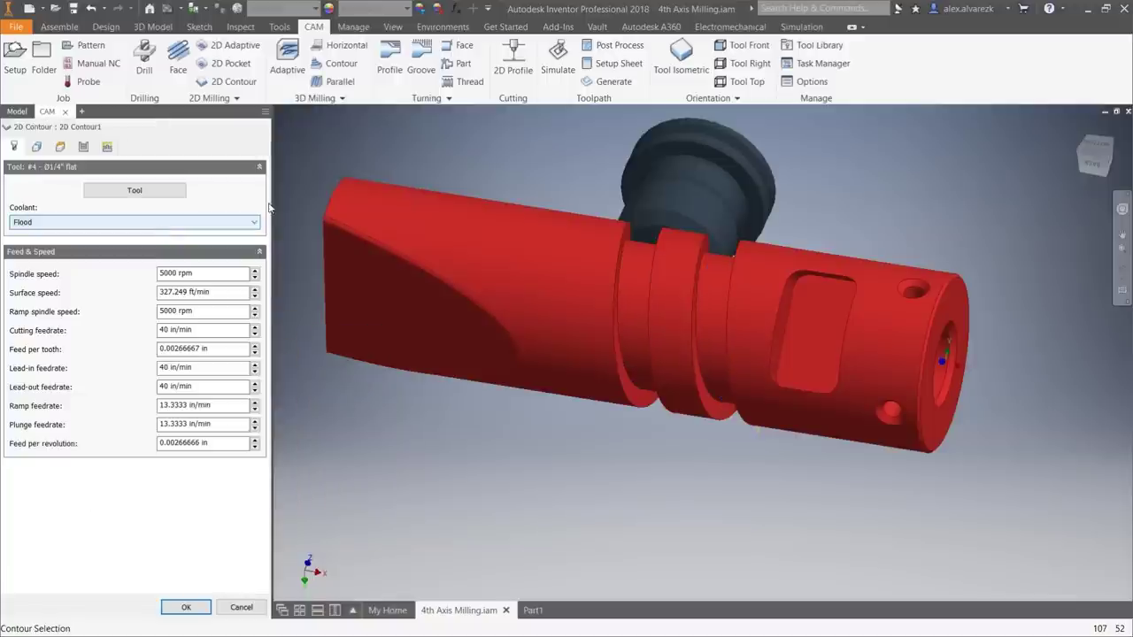
click(36, 147)
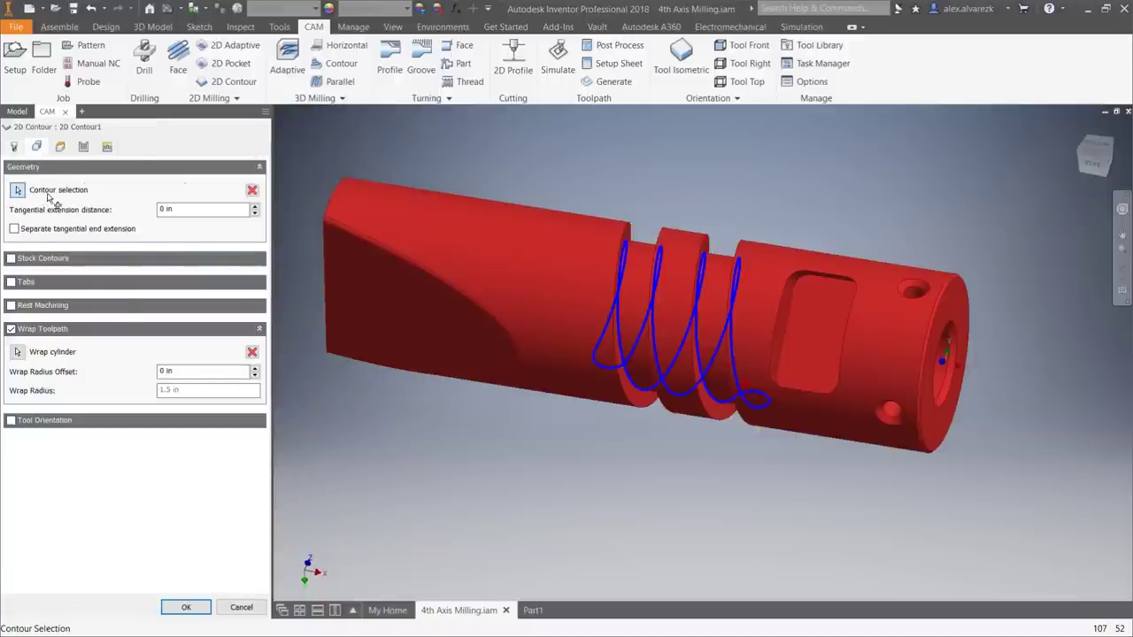
click(186, 608)
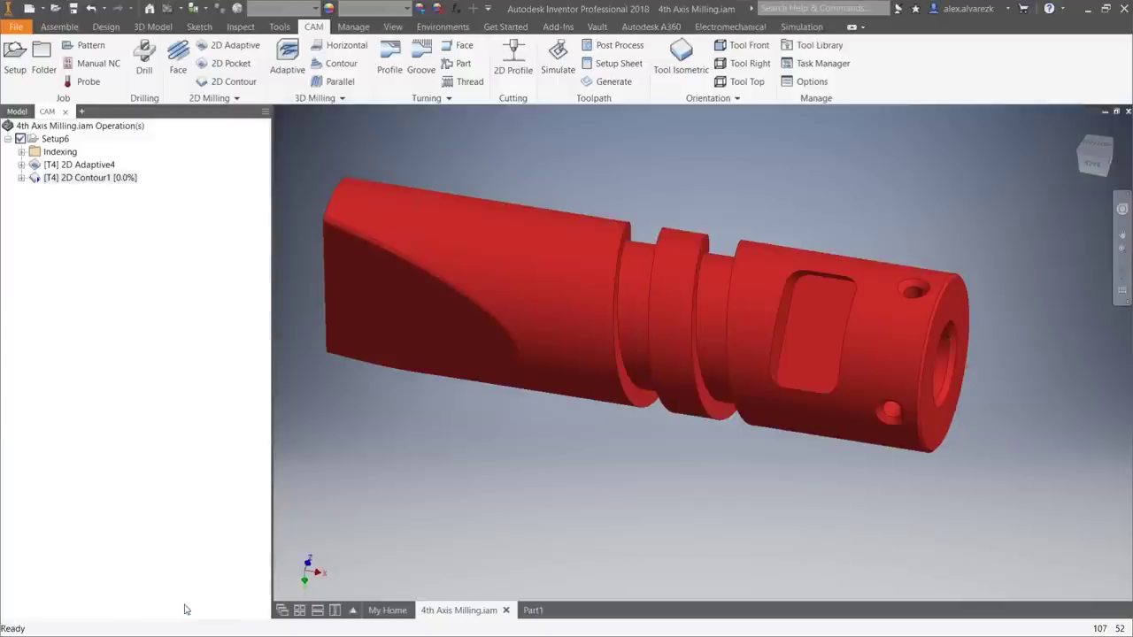
Duplicate the 2D Adaptive4 operation and place the copy after 2D Contour1.
shift+middle_drag(824, 225, 830, 415)
scroll(738, 268, up, 2)
scroll(686, 360, up, 3)
shift+middle_drag(688, 367, 703, 343)
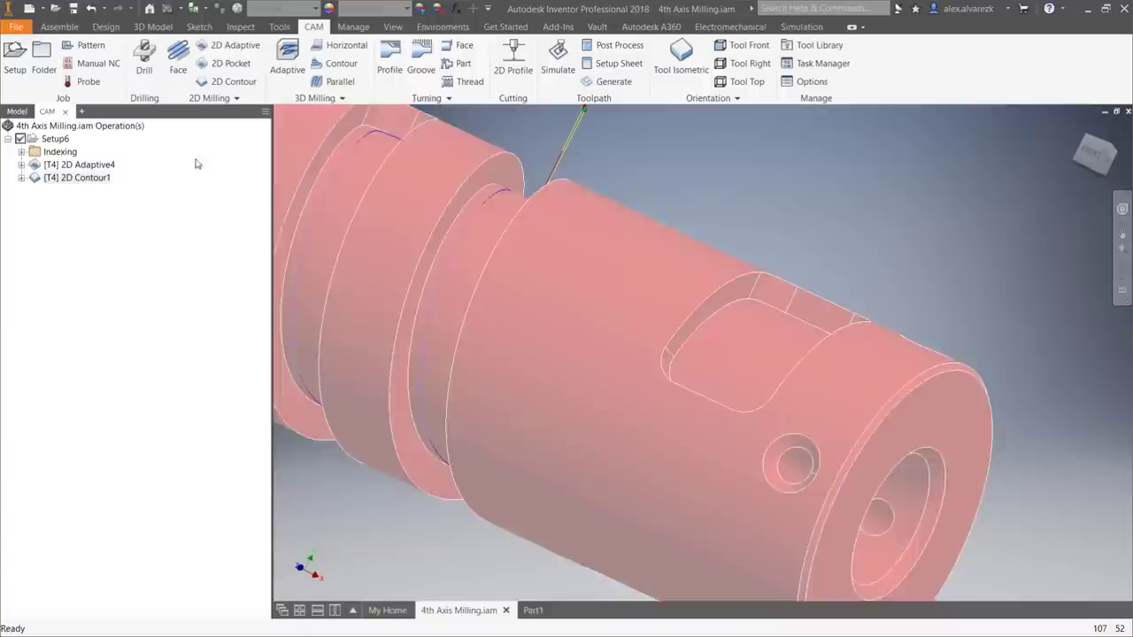
click(100, 166)
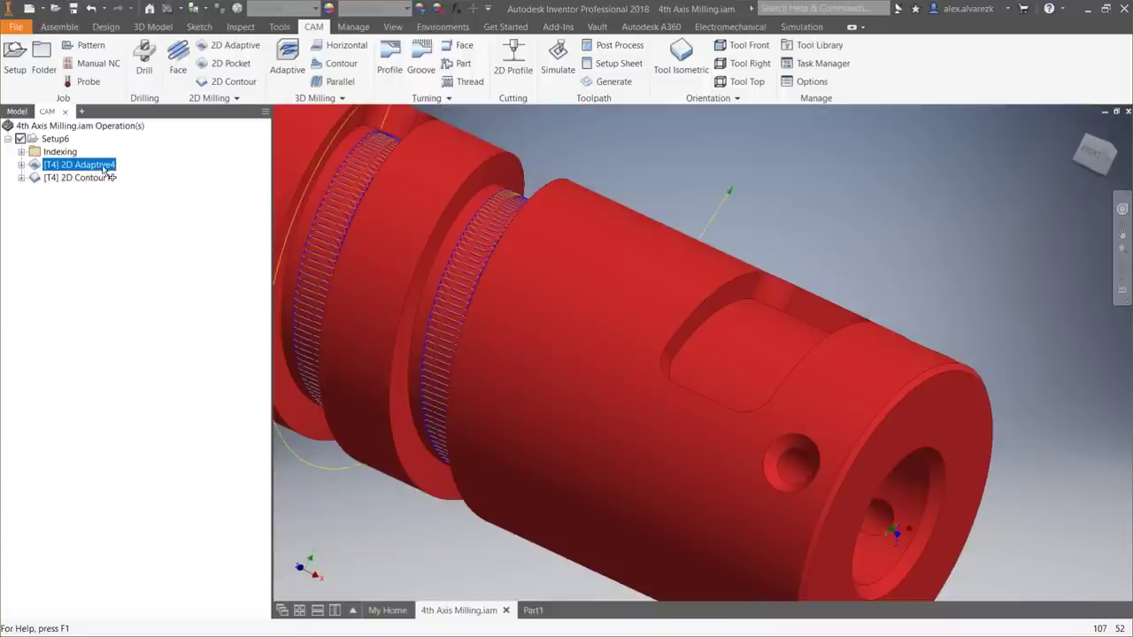
key(ctrl+v)
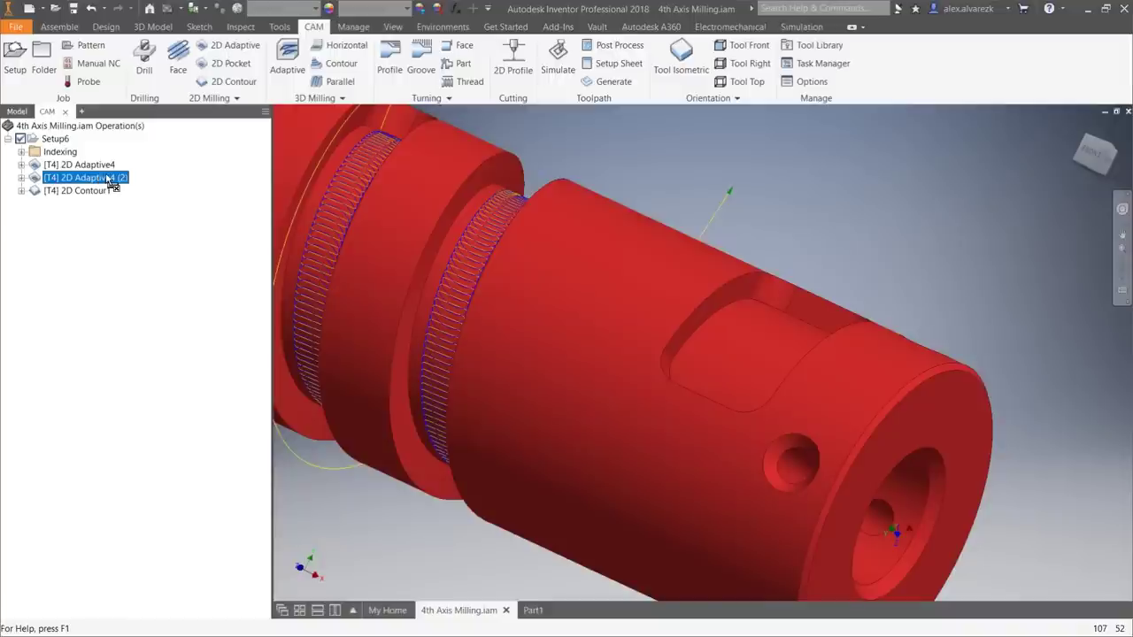
drag(108, 180, 88, 195)
Edit 2D Adaptive4 (2) to replace its groove selections with the floor contour of the rounded rectangular pocket.
right_click(88, 193)
click(124, 195)
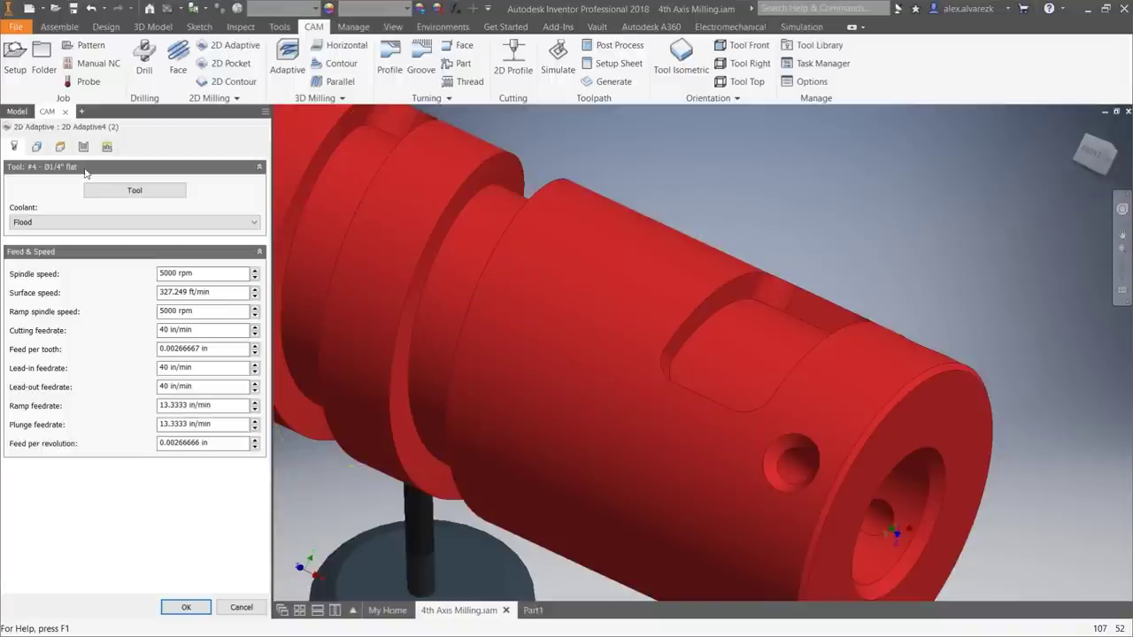
click(36, 146)
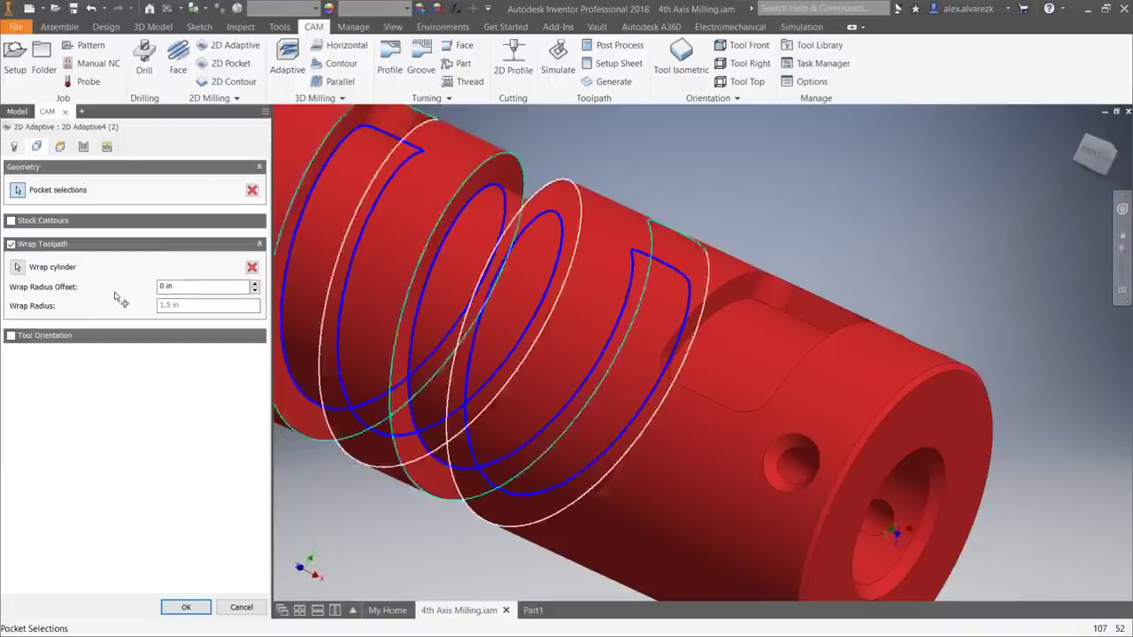
click(18, 190)
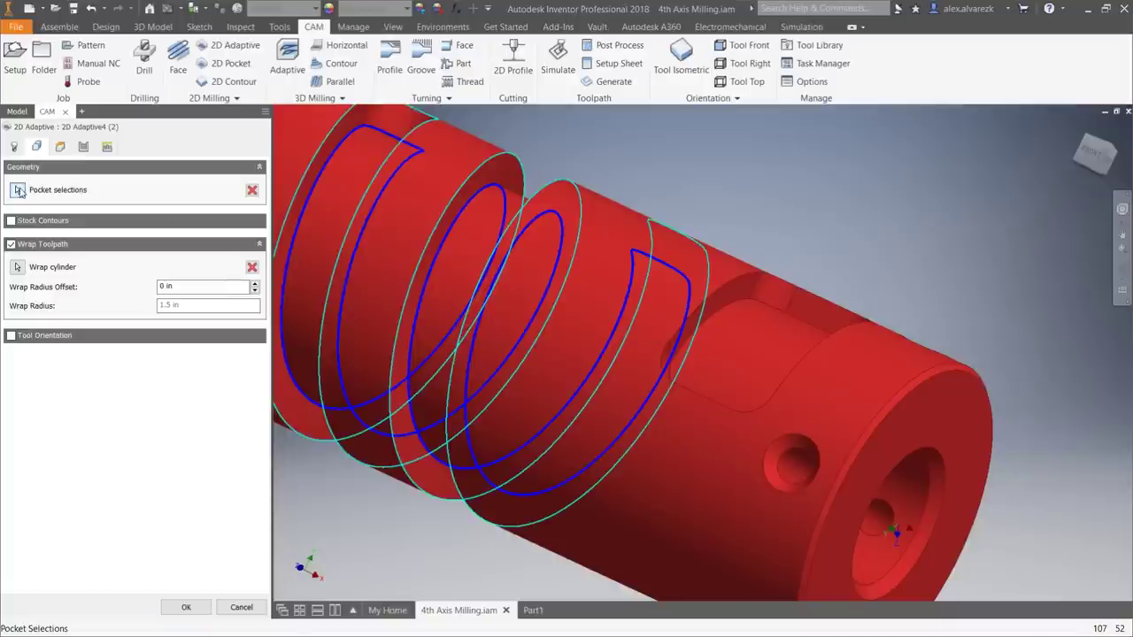
click(252, 190)
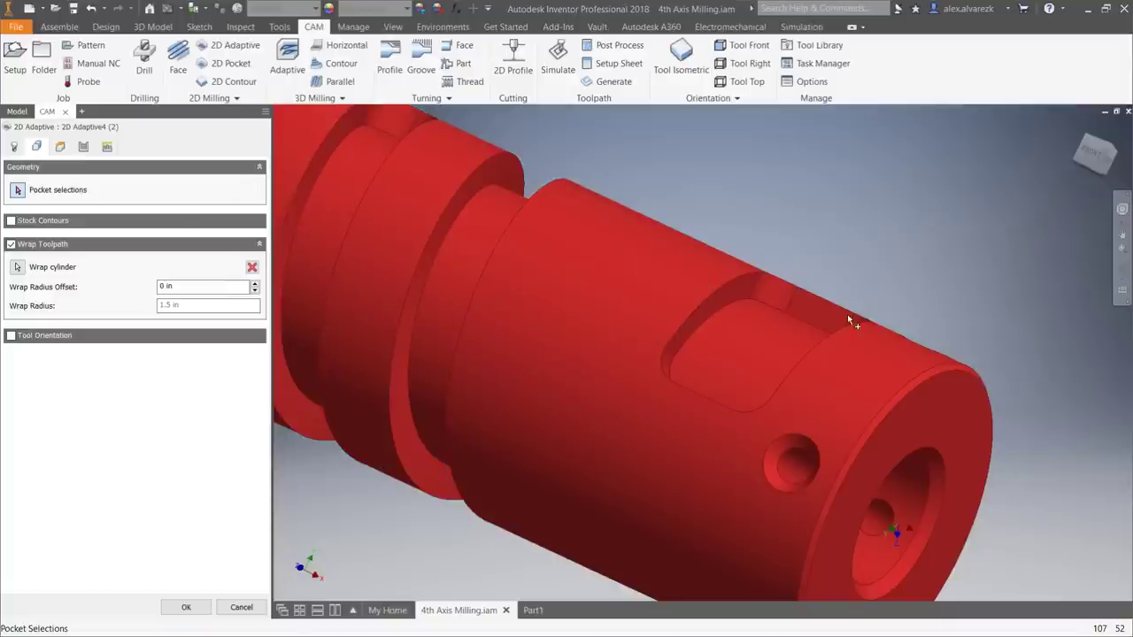
click(805, 318)
shift+middle_drag(865, 253, 886, 400)
middle_drag(886, 399, 870, 280)
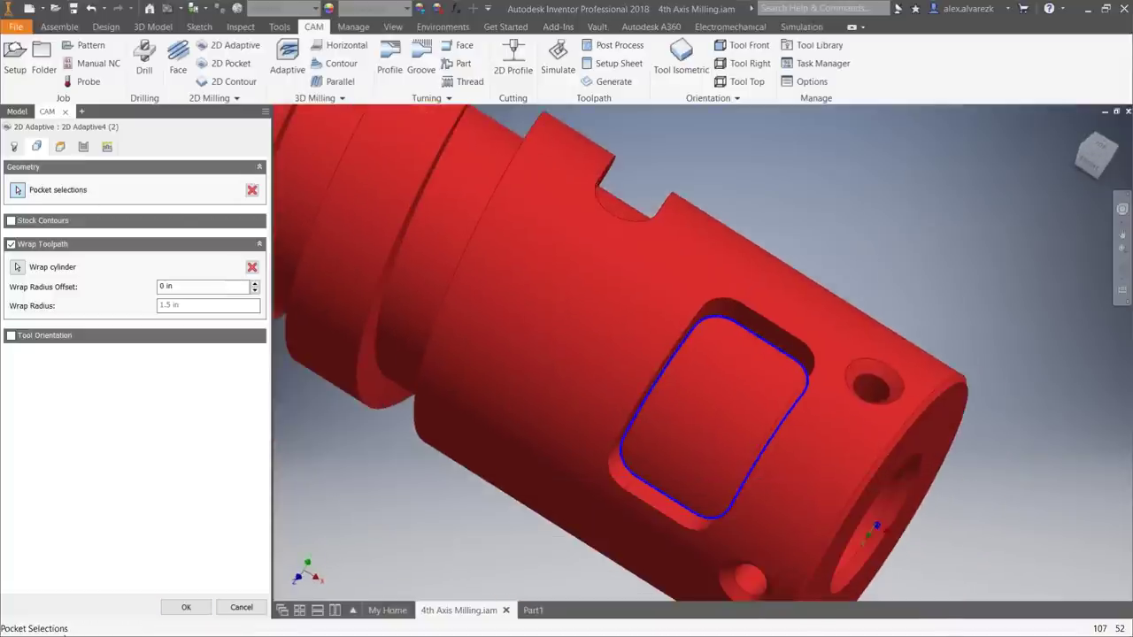
click(186, 607)
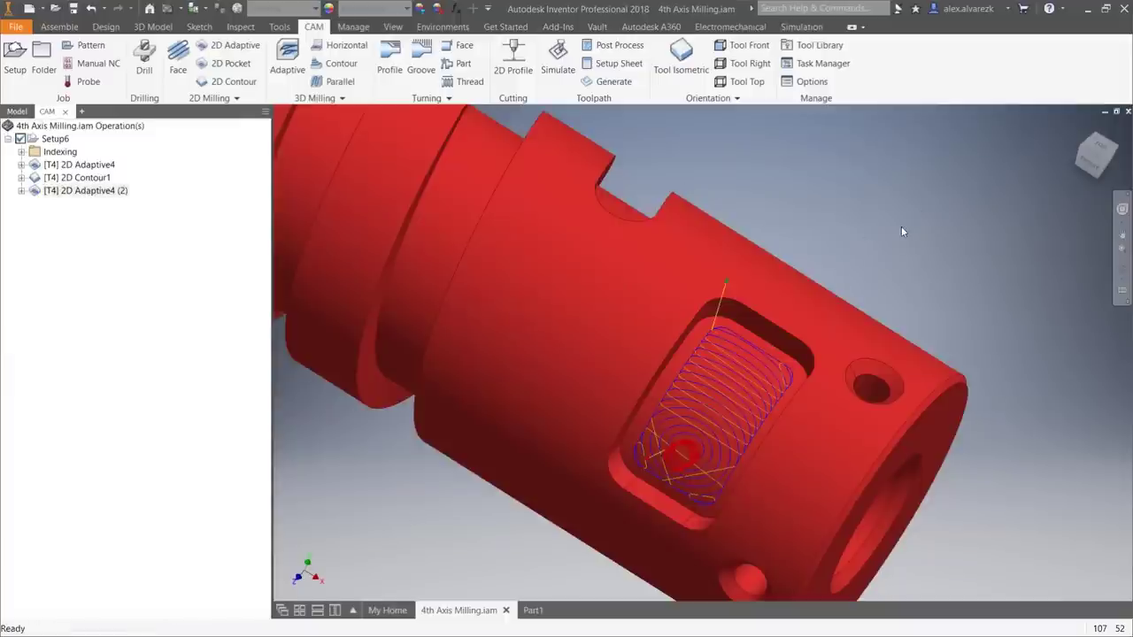
Duplicate the 2D Contour1 operation and place the copy after 2D Adaptive4 (2).
shift+middle_drag(901, 226, 928, 182)
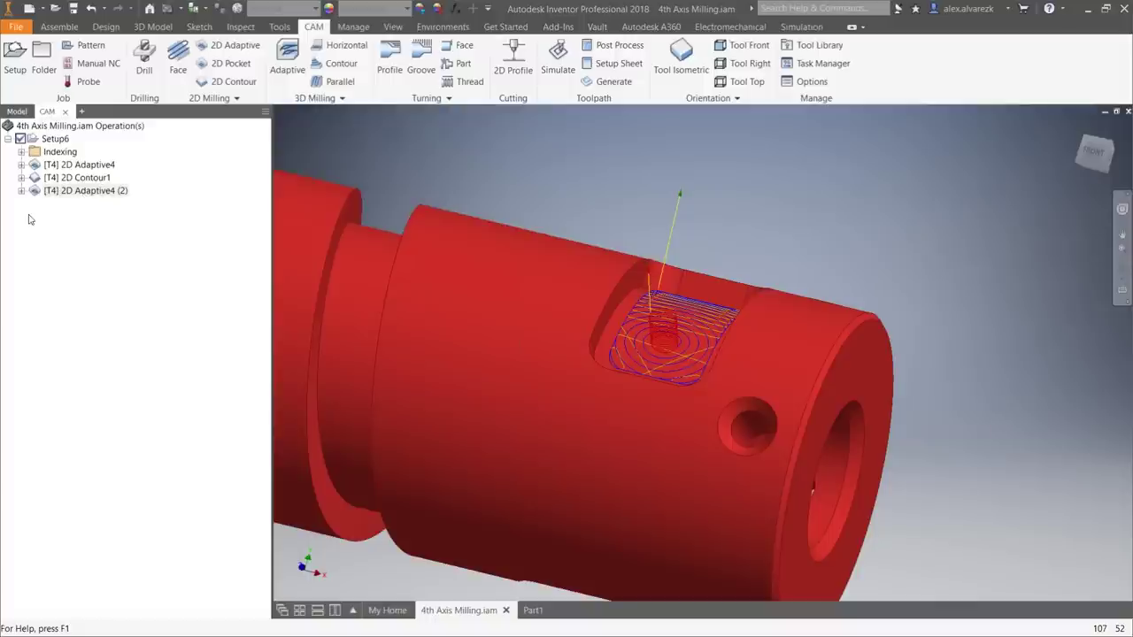
click(80, 178)
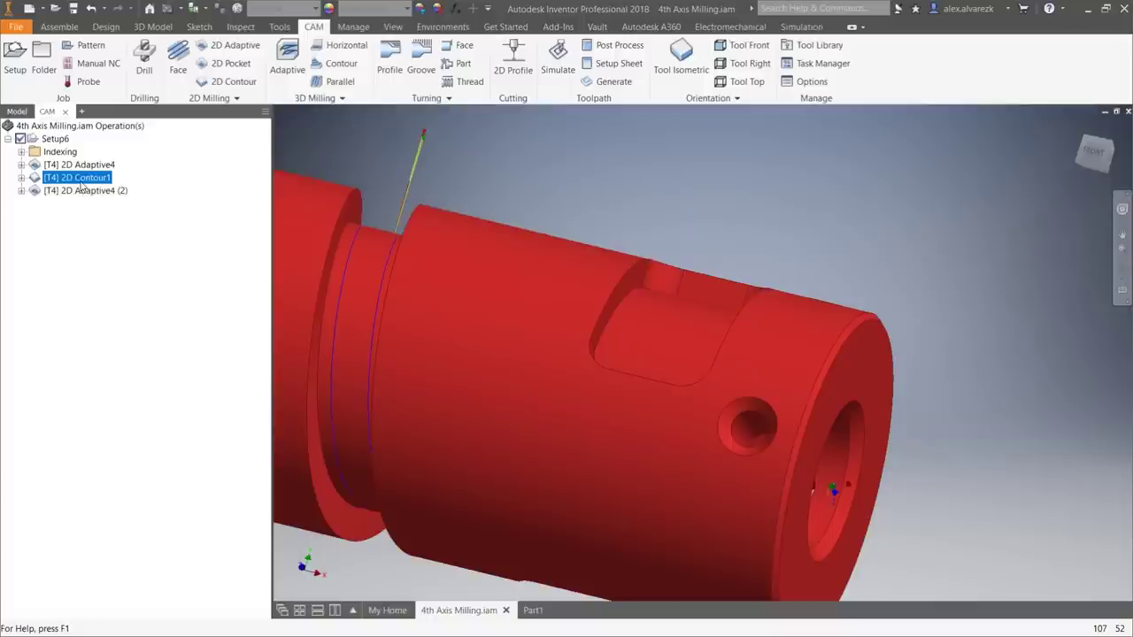
key(ctrl+c)
key(ctrl+v)
mouse_move(87, 194)
mouse_down()
mouse_move(115, 215)
mouse_move(100, 209)
mouse_up()
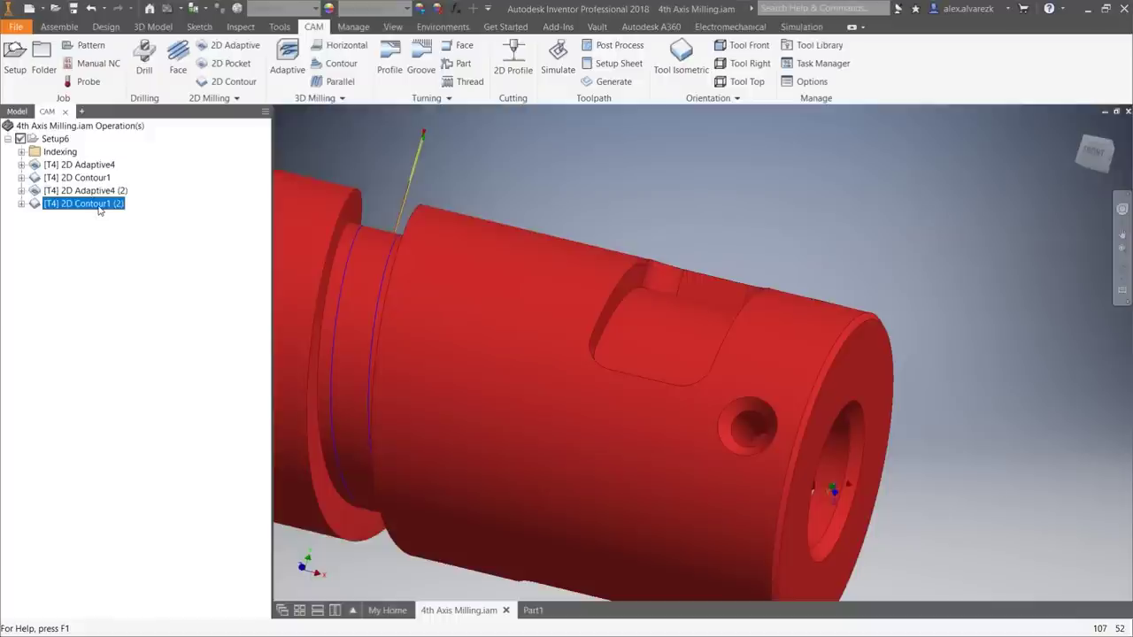
Edit 2D Contour1 (2) to replace its groove contour with the bottom edge of the rounded rectangular pocket.
right_click(98, 205)
click(151, 214)
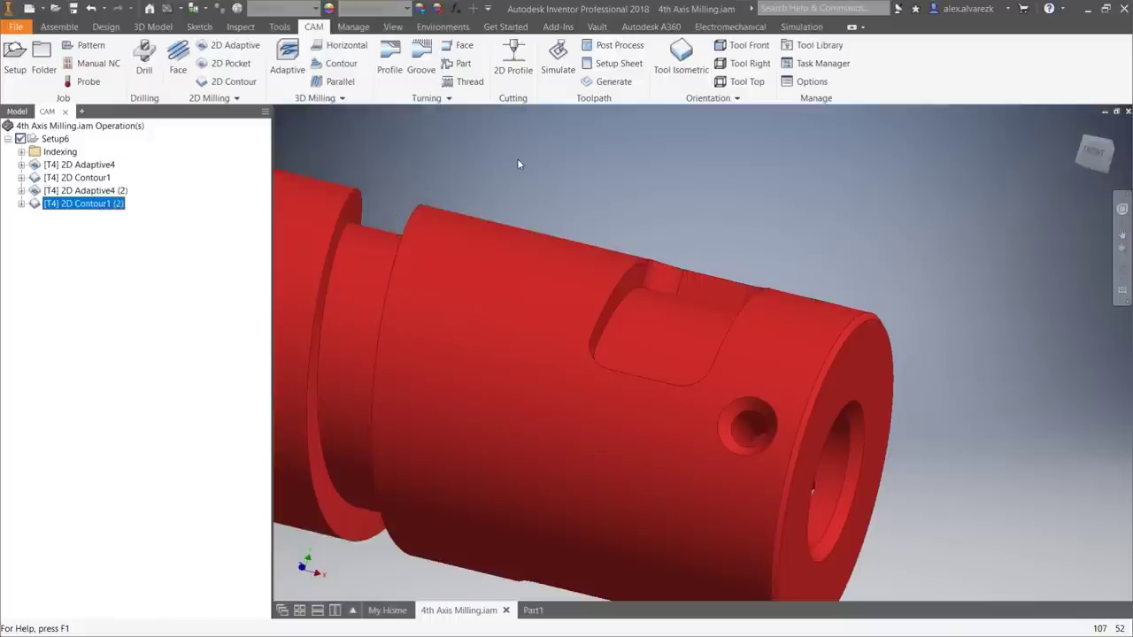
click(36, 146)
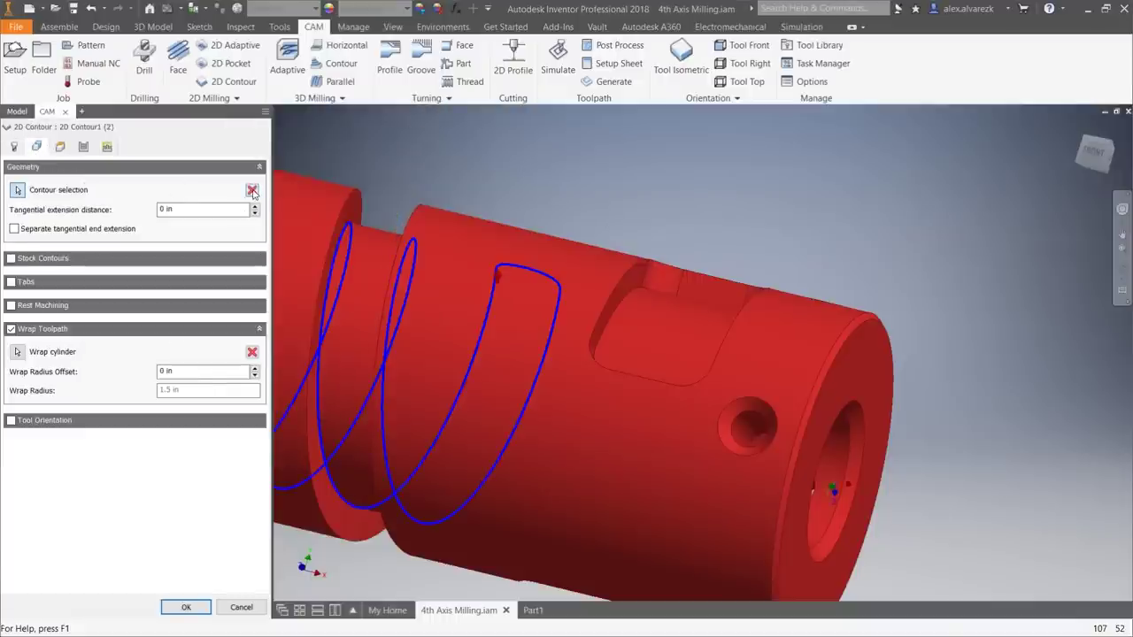
click(253, 190)
shift+middle_drag(710, 216, 713, 223)
click(708, 334)
shift+middle_drag(726, 305, 743, 285)
scroll(744, 285, down, 3)
click(186, 608)
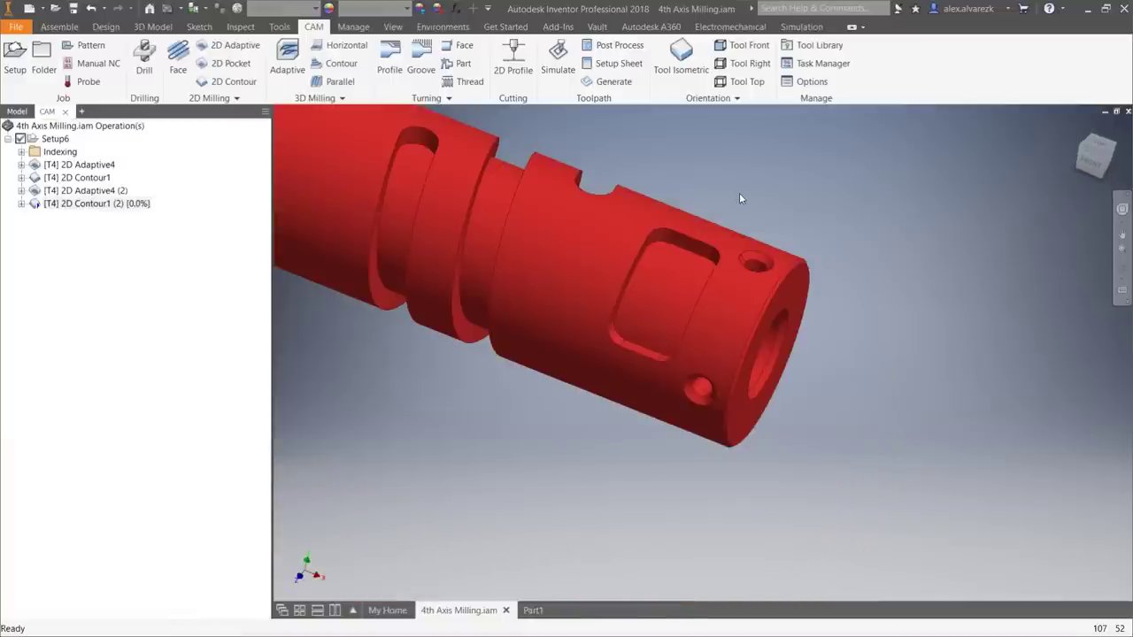
Examine the pocket's contour toolpath and the KETIV Tech text engraved on the cylinder.
shift+middle_drag(704, 415, 773, 404)
scroll(773, 404, down, 3)
shift+middle_drag(634, 480, 459, 312)
scroll(460, 312, up, 3)
middle_drag(667, 250, 564, 188)
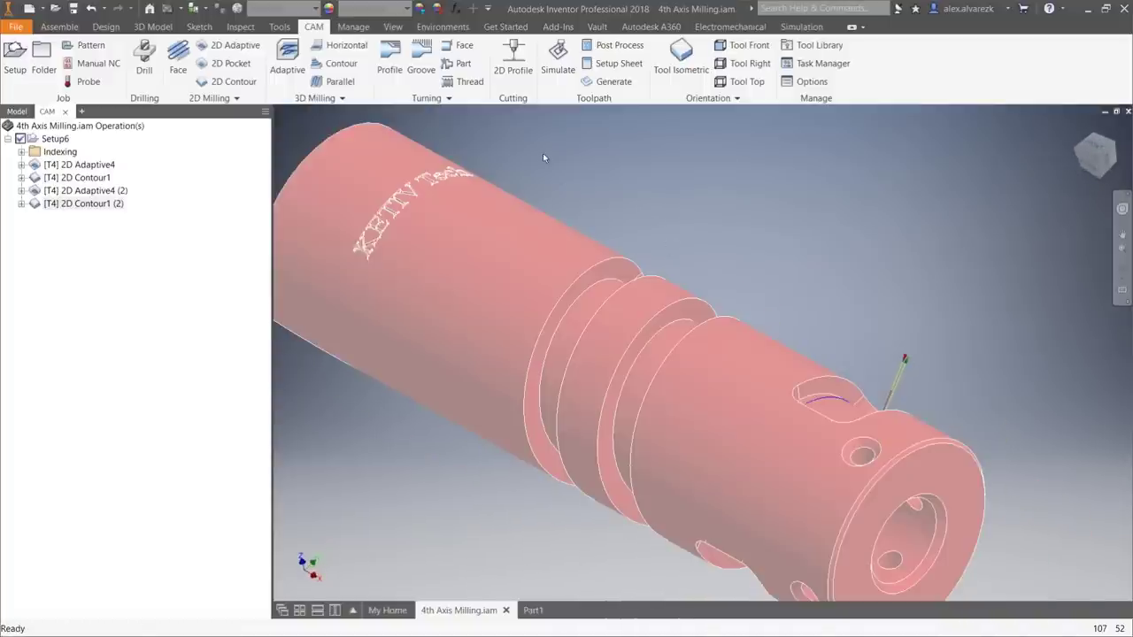
middle_drag(1046, 385, 987, 276)
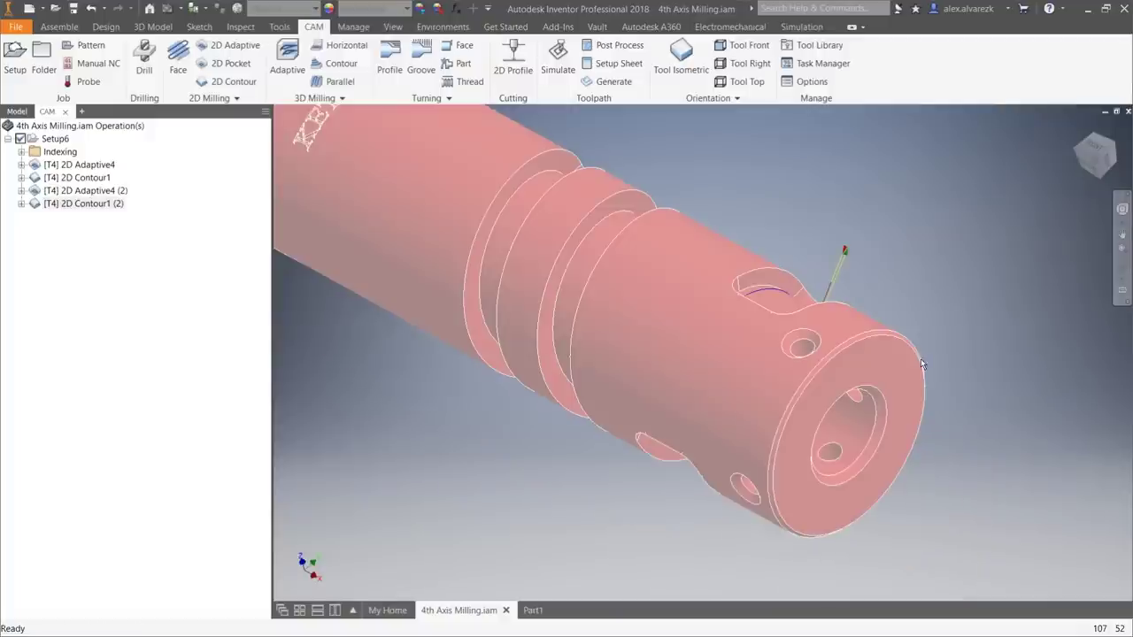
middle_drag(809, 203, 953, 386)
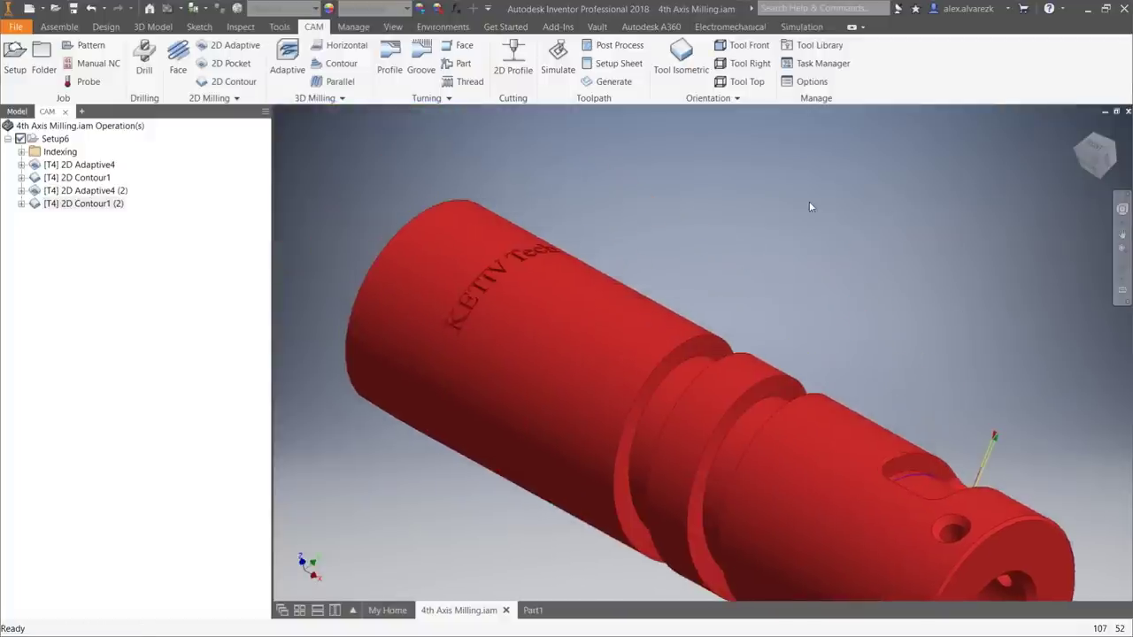
scroll(655, 222, up, 3)
scroll(641, 240, up, 1)
middle_drag(721, 208, 802, 191)
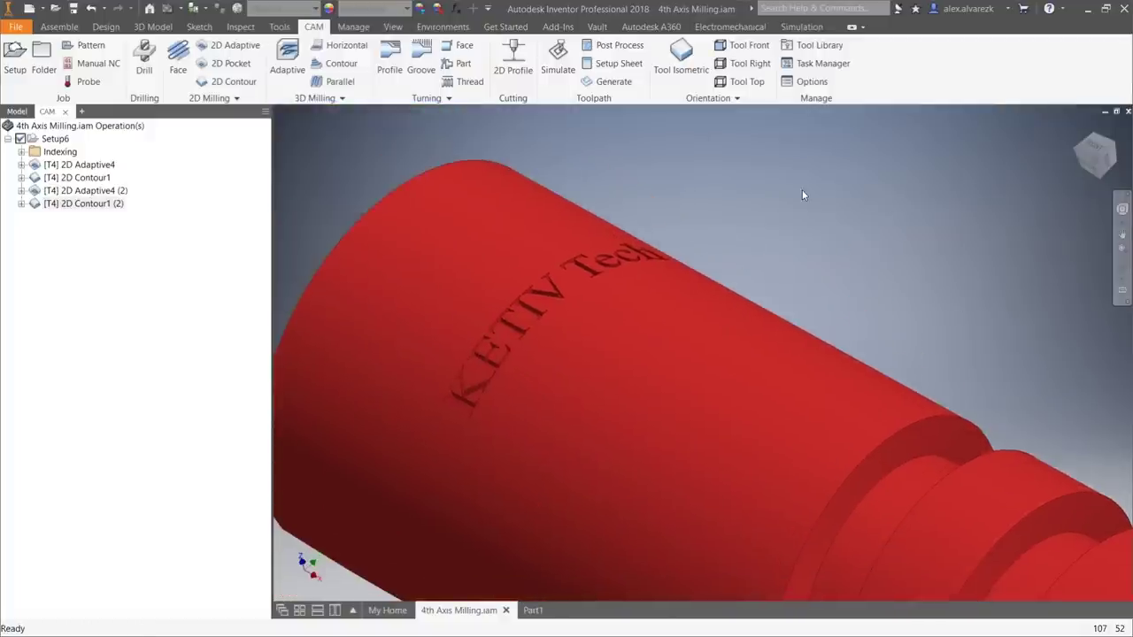
Start a new 2D Contour operation with the #33 - Ø0.3875" 45° chamfer mill from the personal tool library.
click(223, 82)
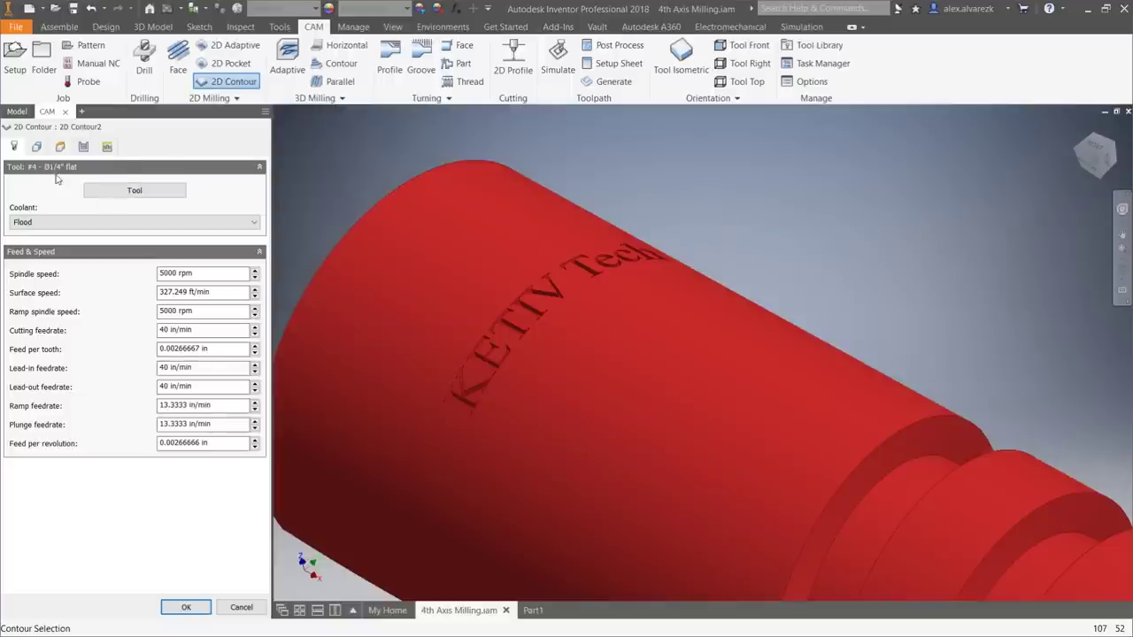
click(119, 191)
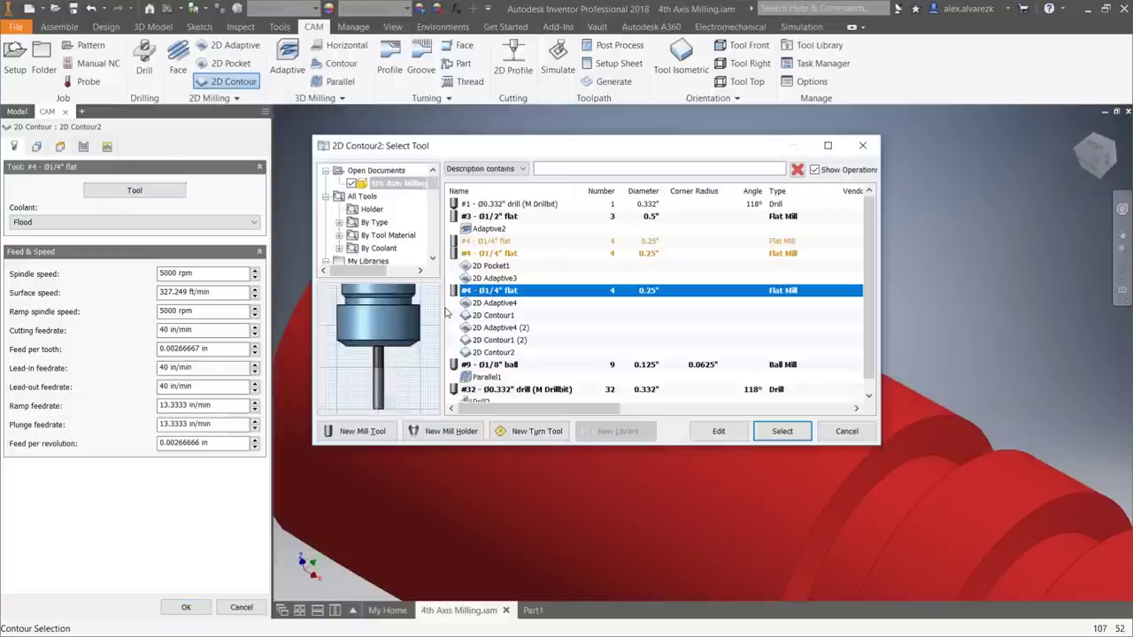
double_click(376, 261)
click(378, 235)
scroll(552, 372, down, 2)
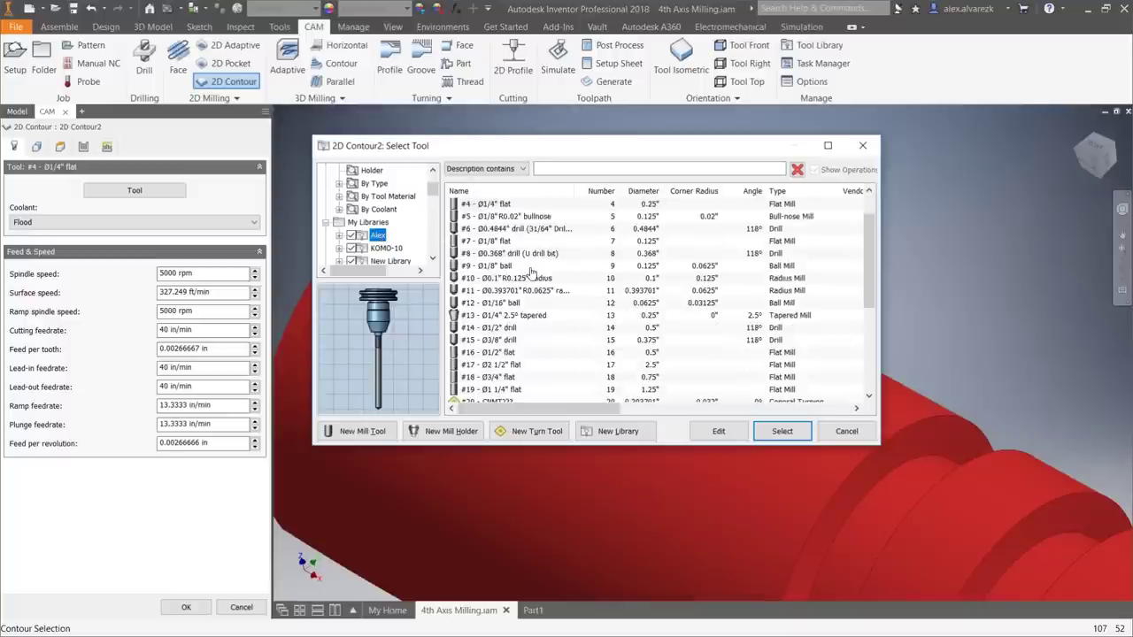
click(542, 389)
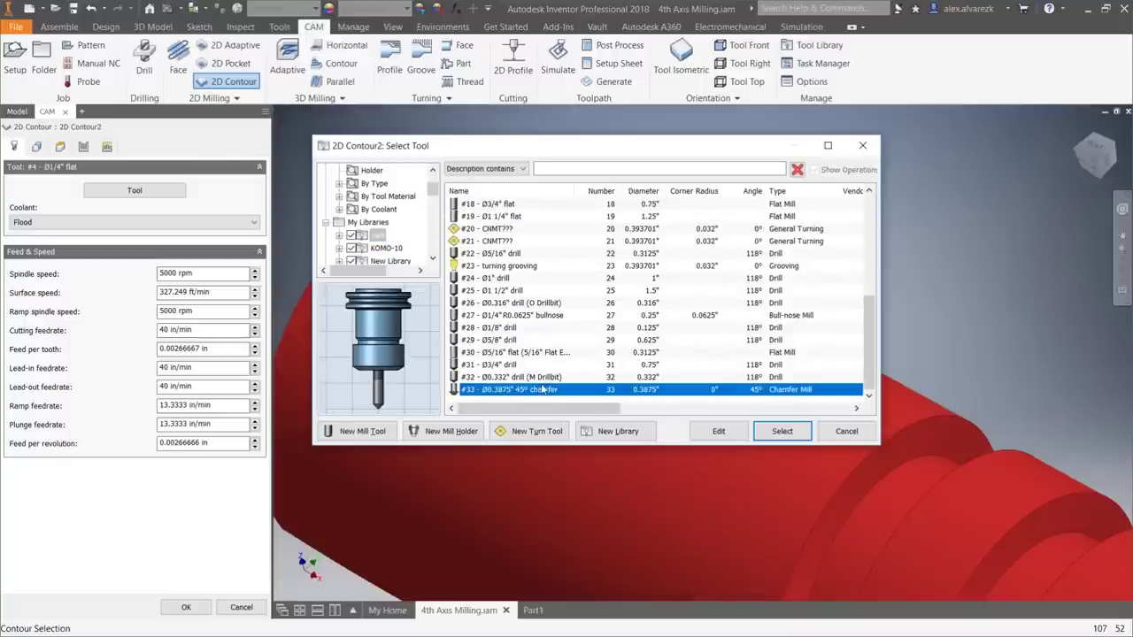
click(782, 431)
Enable Wrap Toolpath for 2D Contour2 and choose the part's outer cylindrical face as the wrap cylinder.
middle_drag(696, 209, 716, 131)
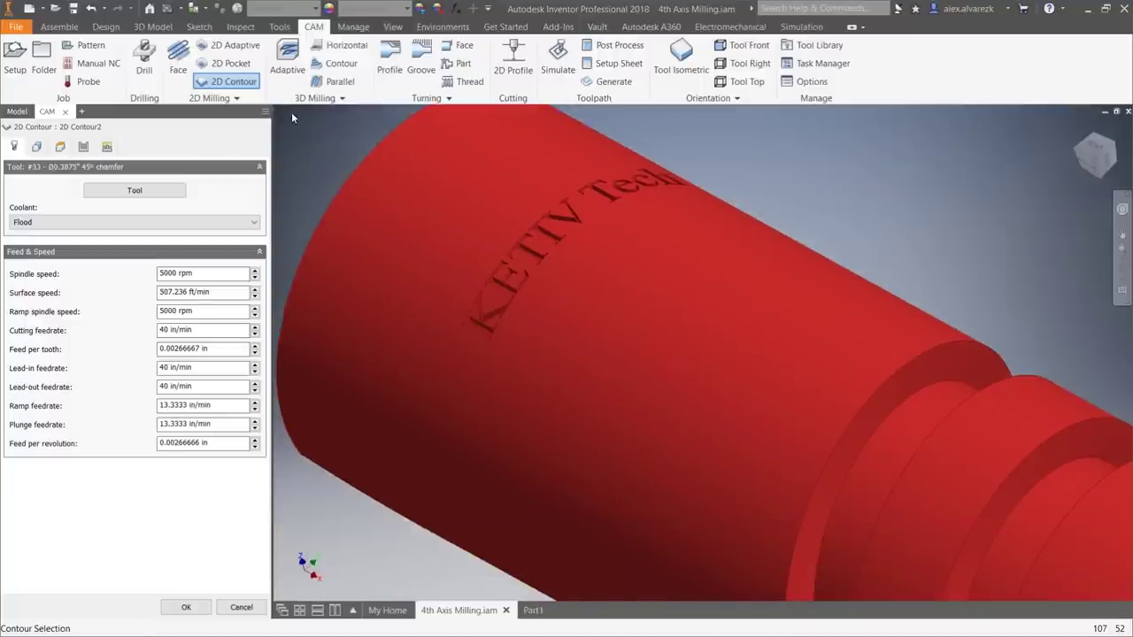
click(37, 147)
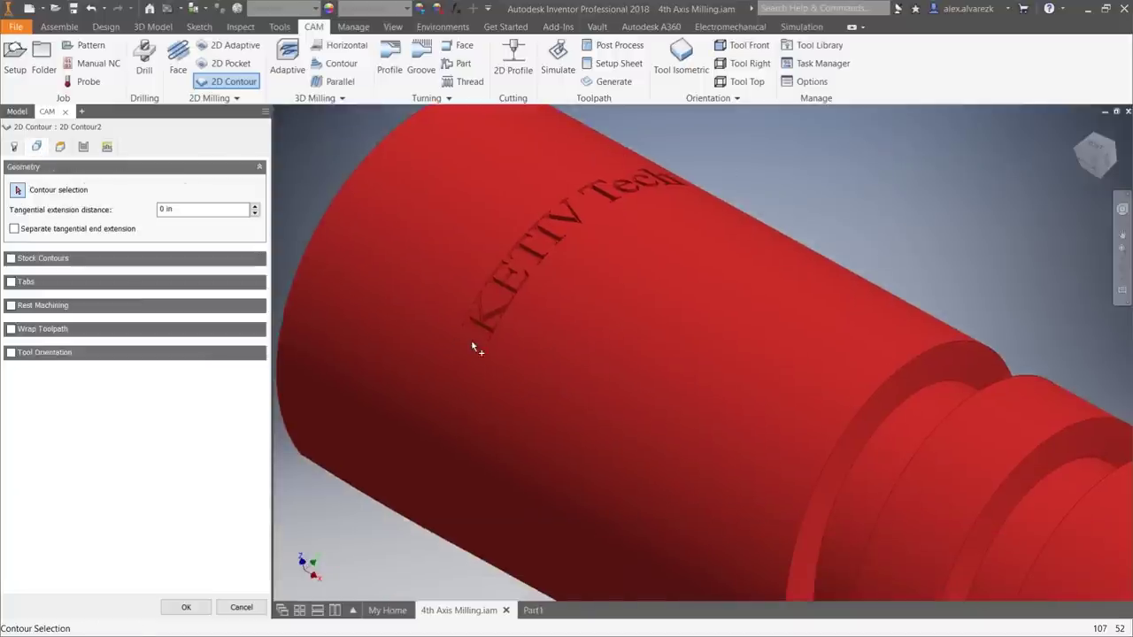
scroll(473, 347, down, 6)
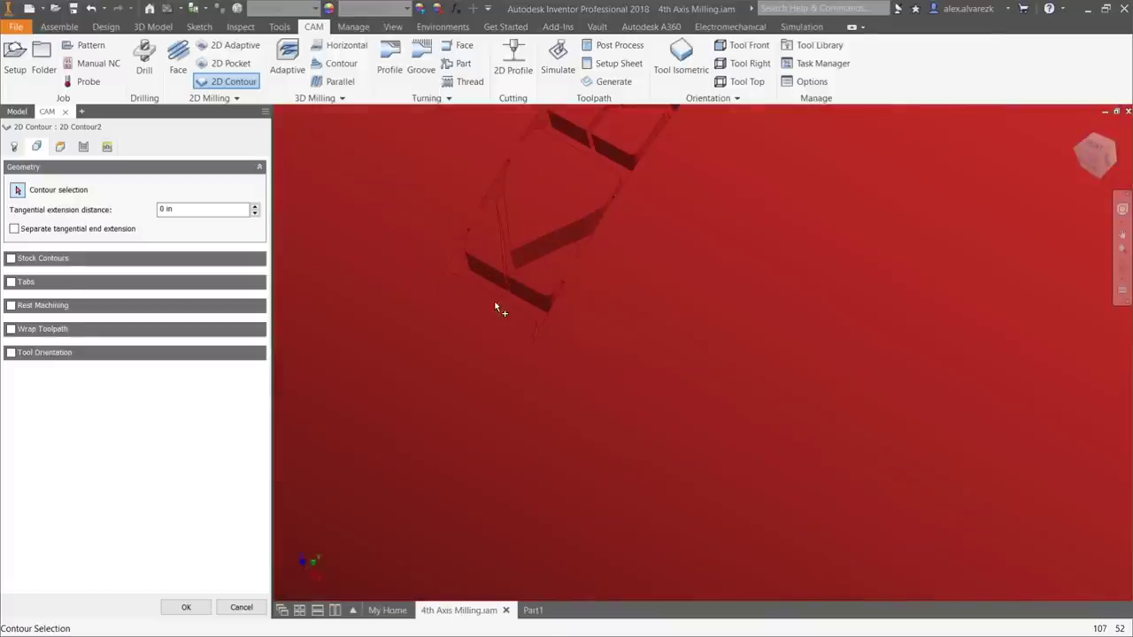
click(11, 329)
scroll(708, 300, up, 10)
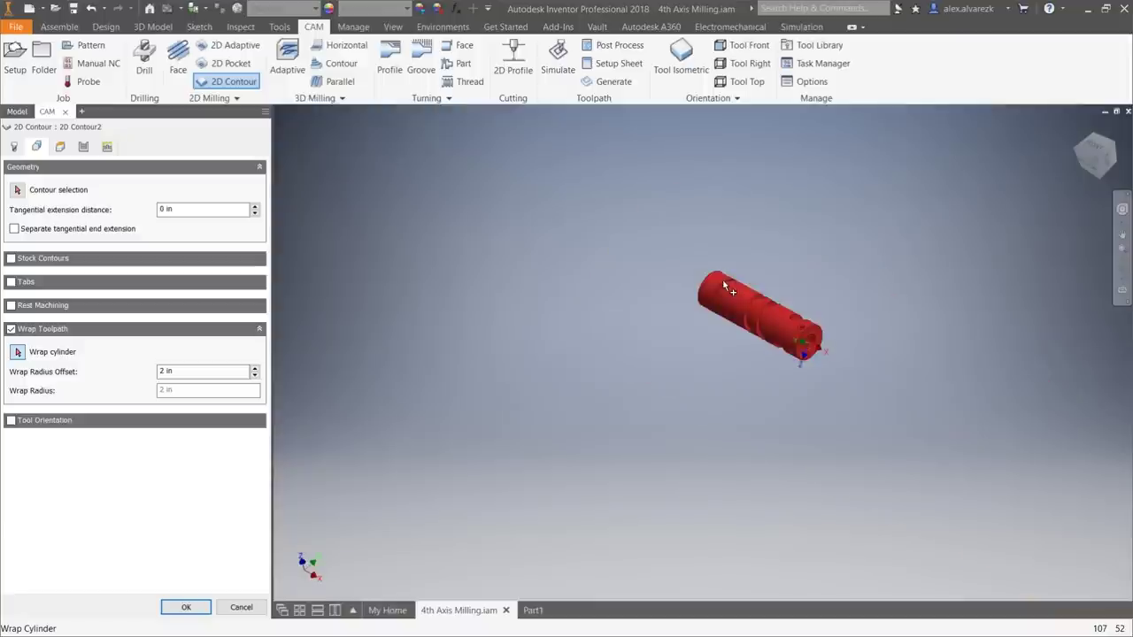
scroll(723, 284, down, 5)
click(777, 306)
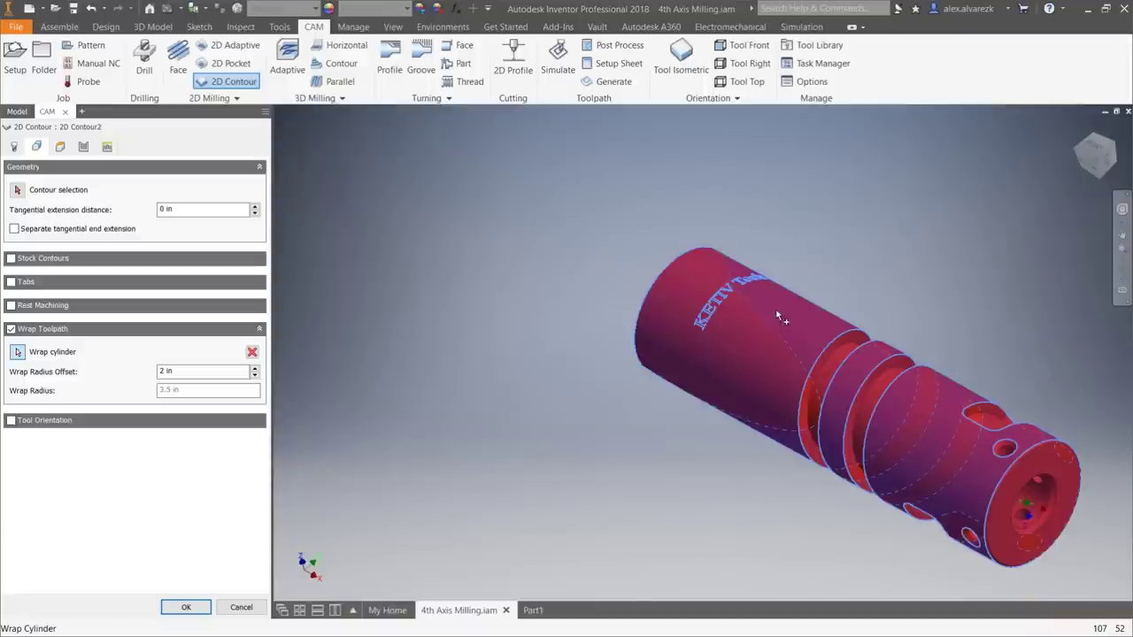
Select the closed outline of the engraved letter K on the cylinder surface as the machining contour.
click(18, 190)
scroll(717, 290, down, 10)
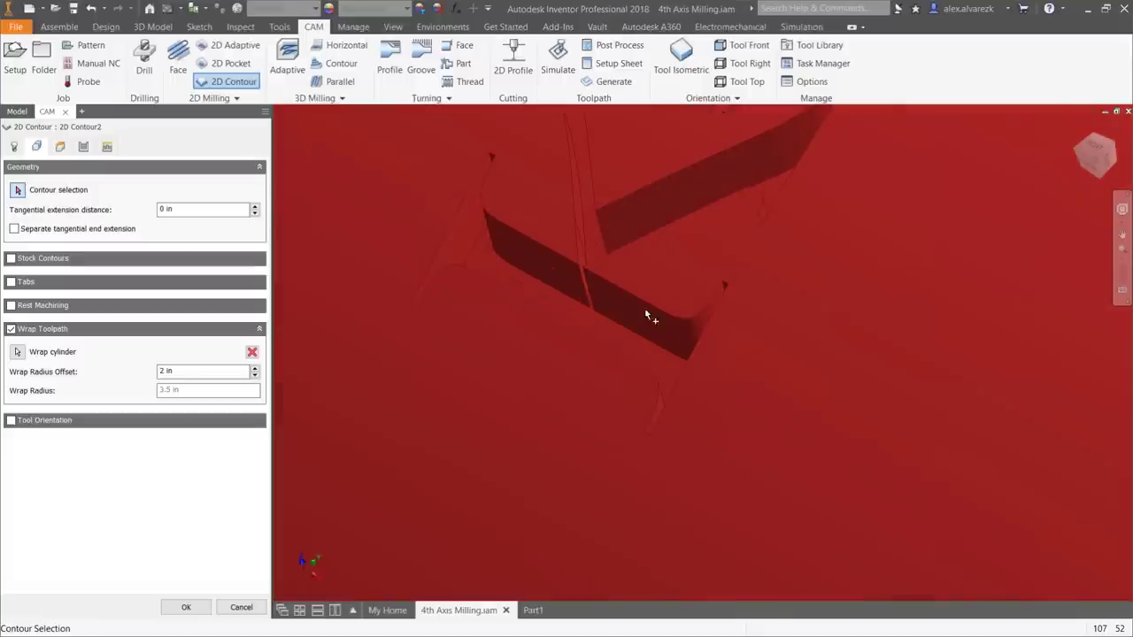
click(598, 341)
scroll(540, 411, up, 10)
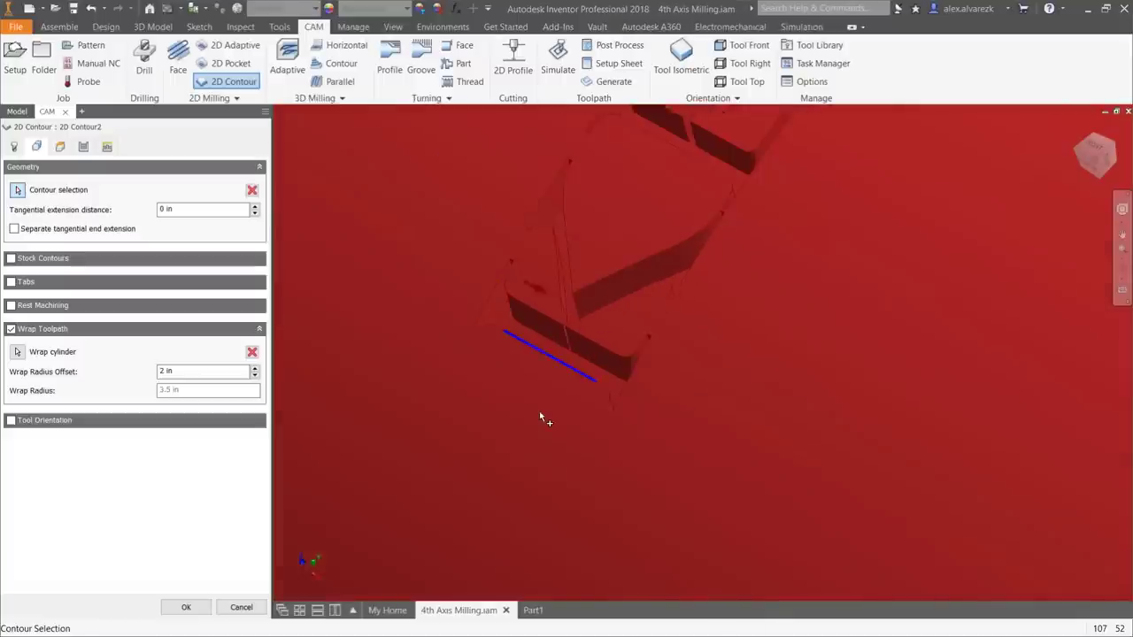
middle_drag(775, 464, 666, 266)
scroll(461, 292, down, 3)
scroll(407, 309, down, 5)
scroll(446, 303, down, 4)
scroll(628, 243, up, 3)
click(649, 283)
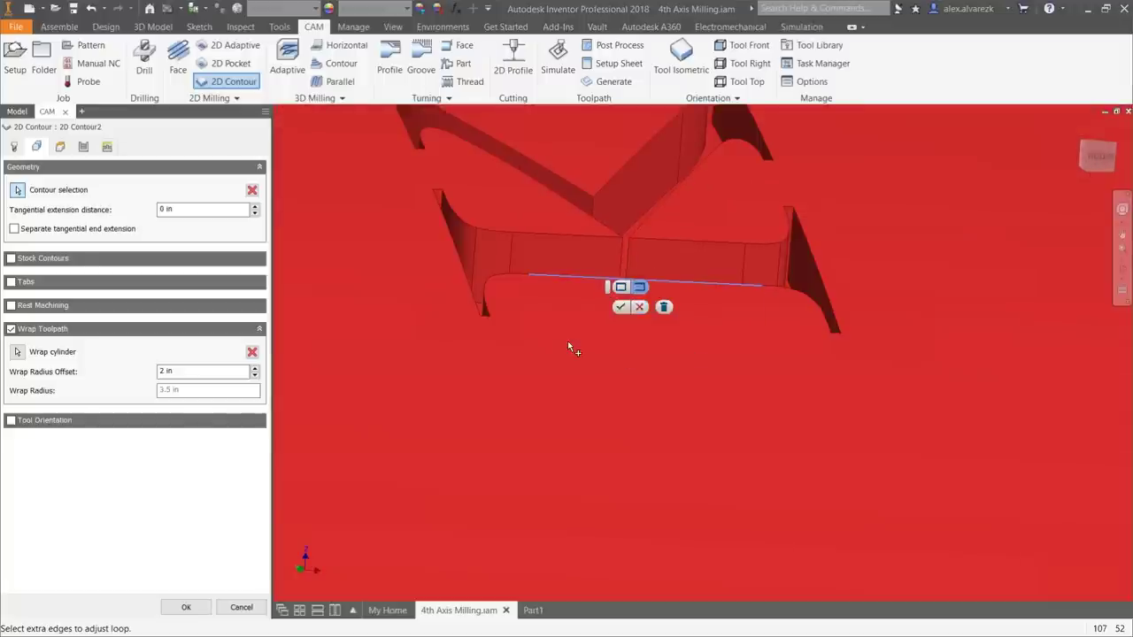
scroll(566, 340, up, 4)
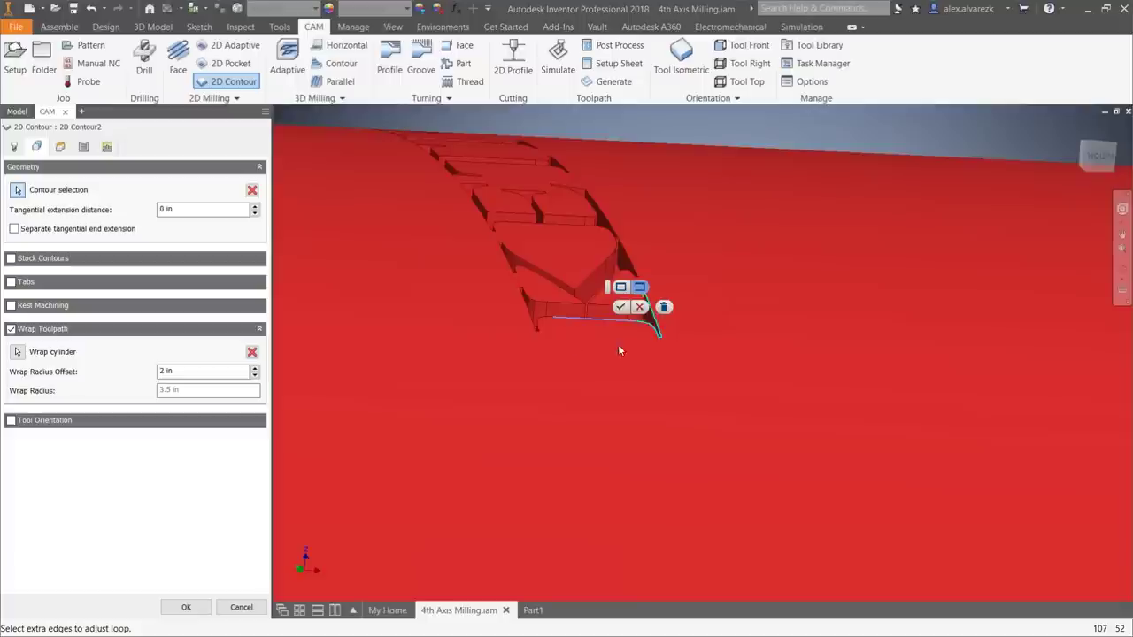
click(623, 288)
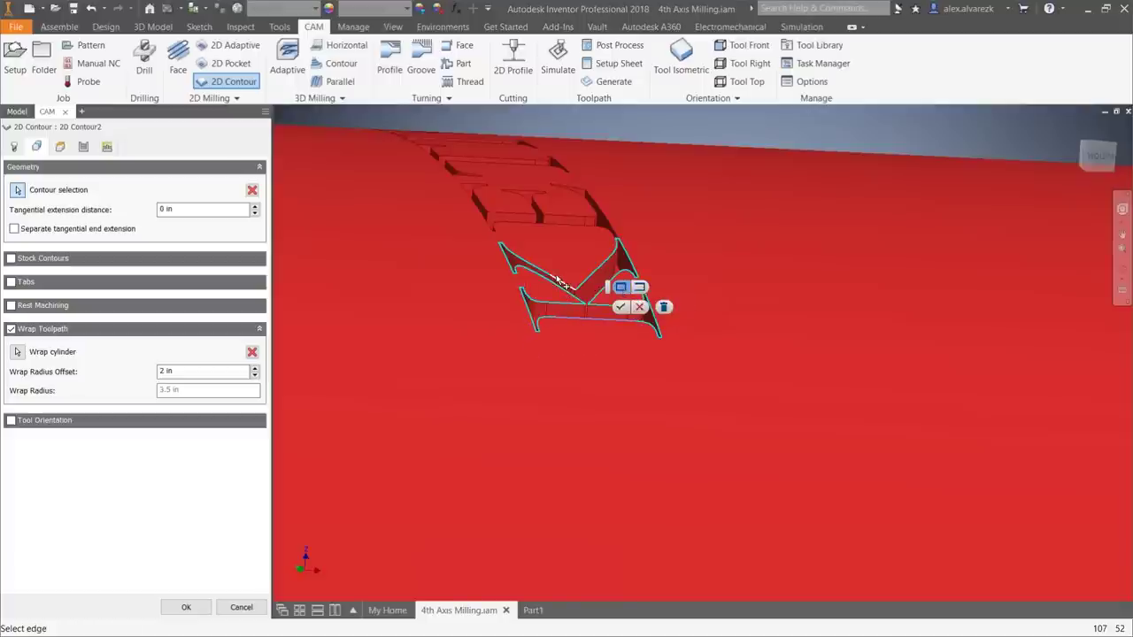
shift+middle_drag(687, 281, 663, 184)
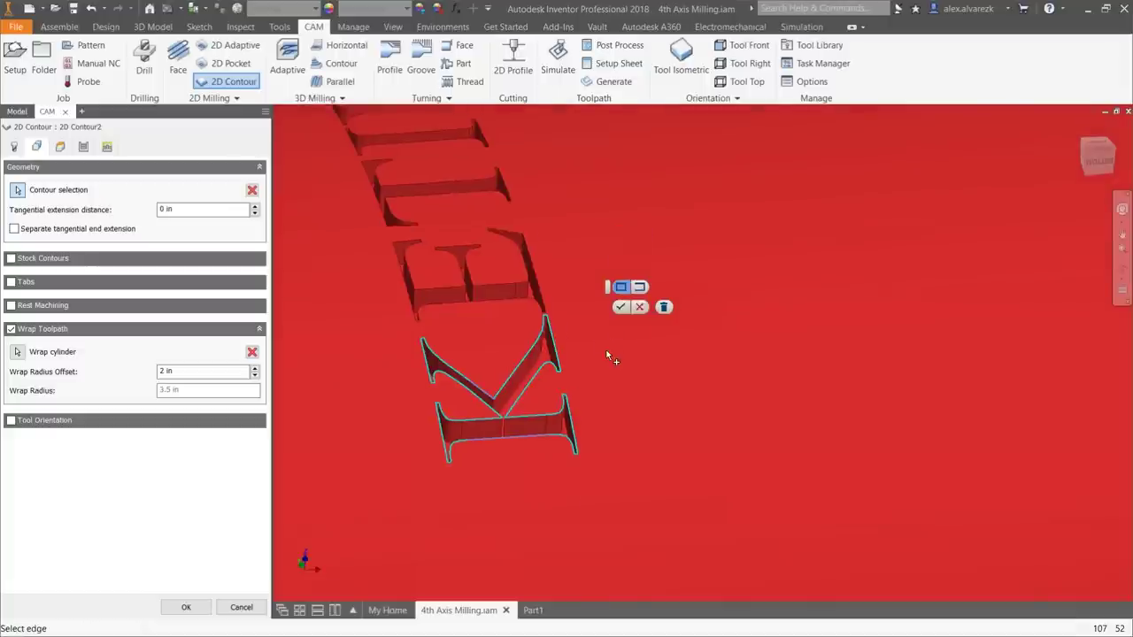
click(622, 307)
Add the closed outline of the engraved letter E to the contour selection.
shift+middle_drag(653, 294, 576, 210)
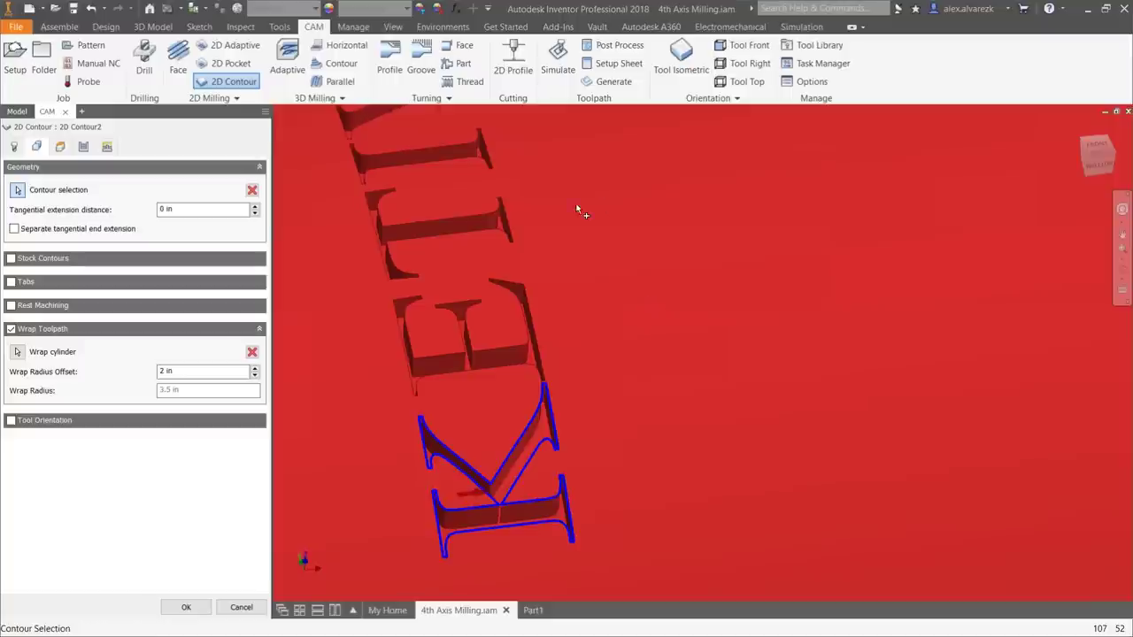
click(476, 369)
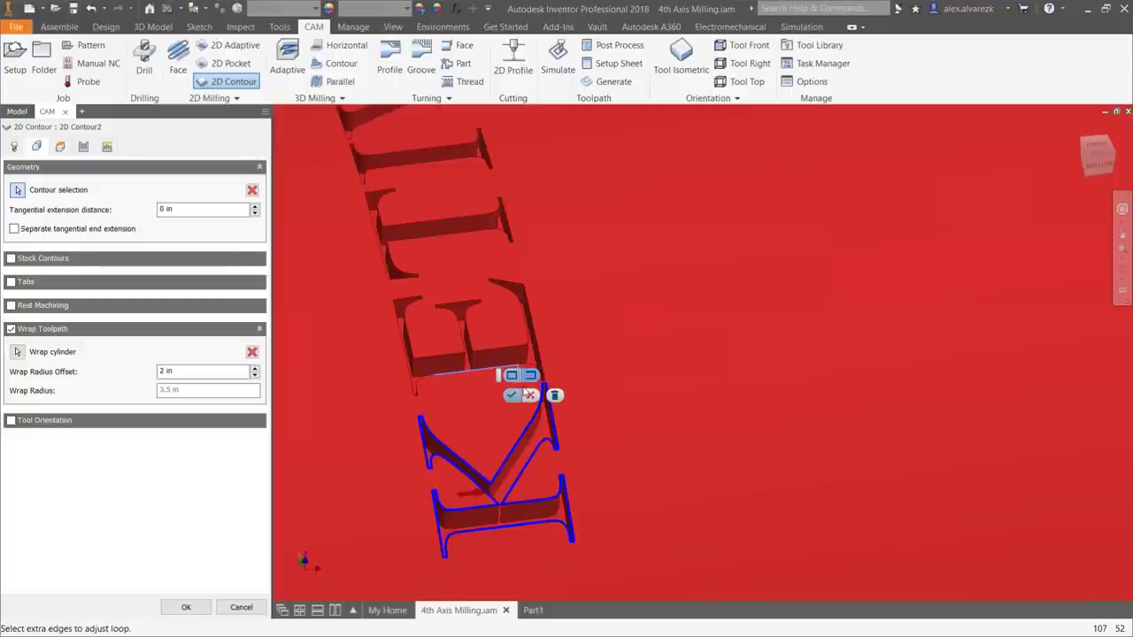
click(512, 376)
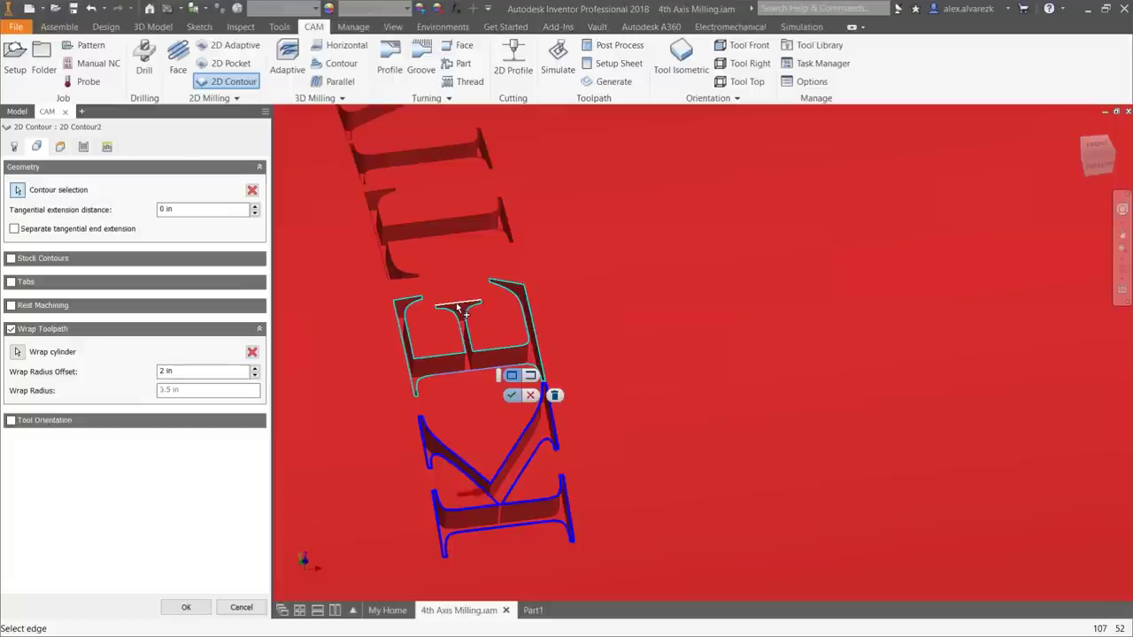
click(512, 396)
Add the closed outline of the first engraved letter T to the contour selection.
middle_drag(526, 375, 659, 173)
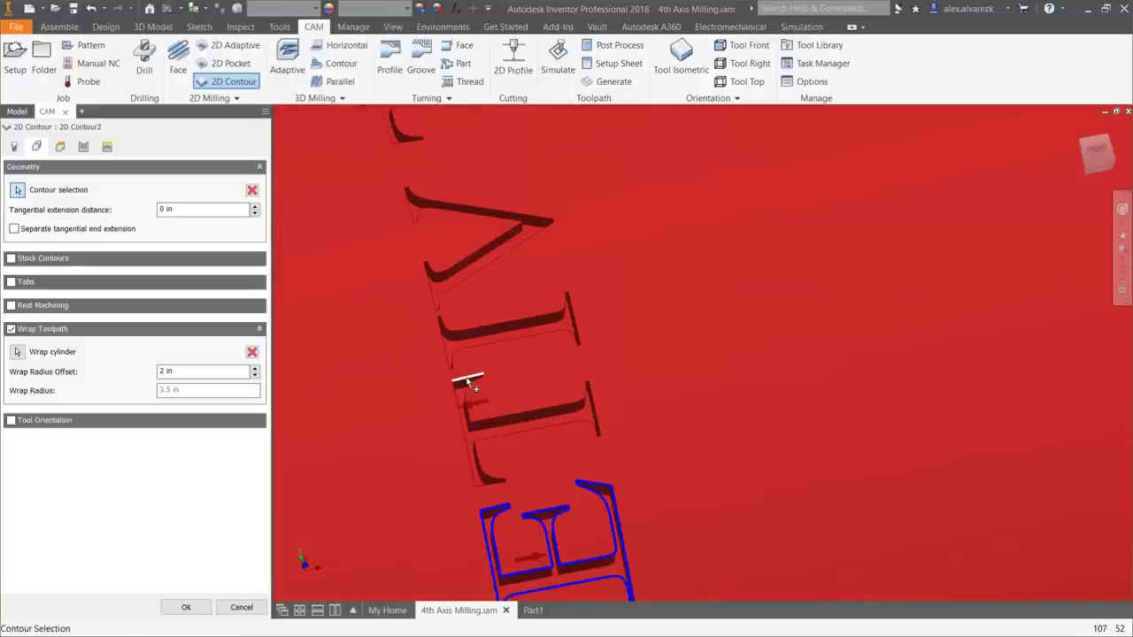
click(462, 382)
shift+middle_drag(564, 371, 559, 351)
middle_drag(559, 212, 623, 414)
scroll(508, 278, down, 3)
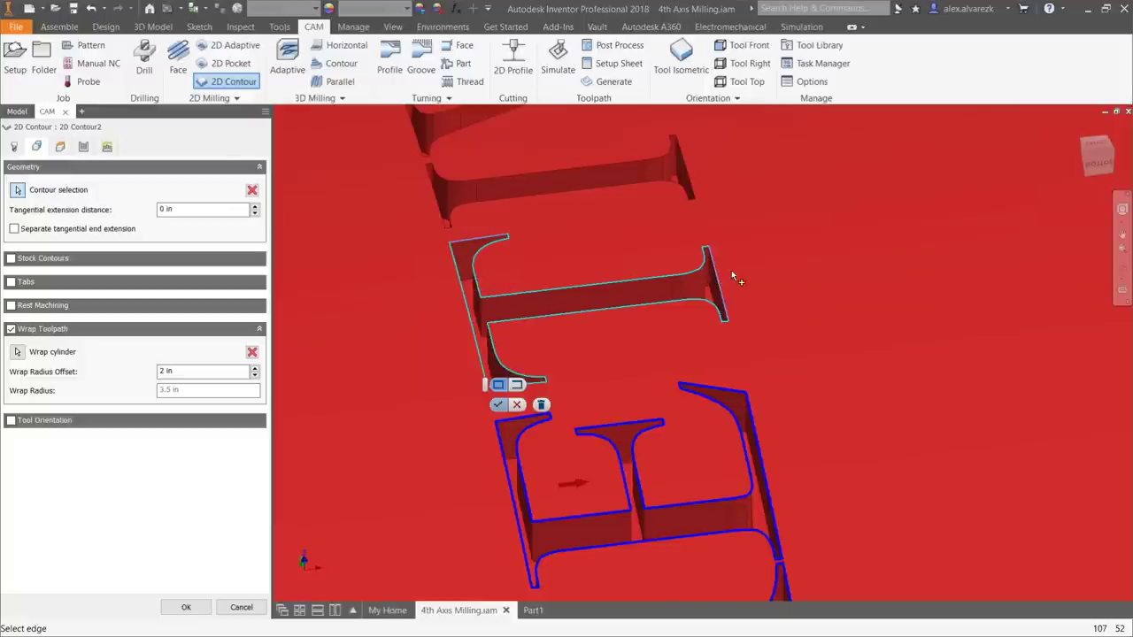
click(500, 405)
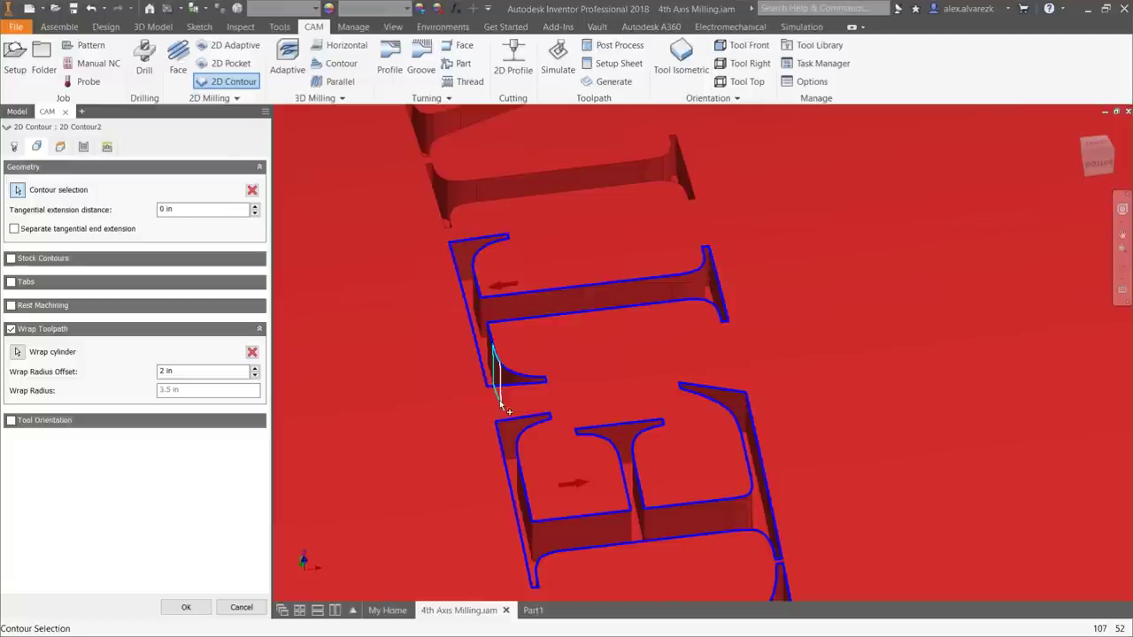
Add the closed outline of the engraved letter I to the contour selection.
mouse_move(664, 350)
shift+middle_down()
mouse_move(637, 357)
mouse_move(664, 343)
shift+middle_up()
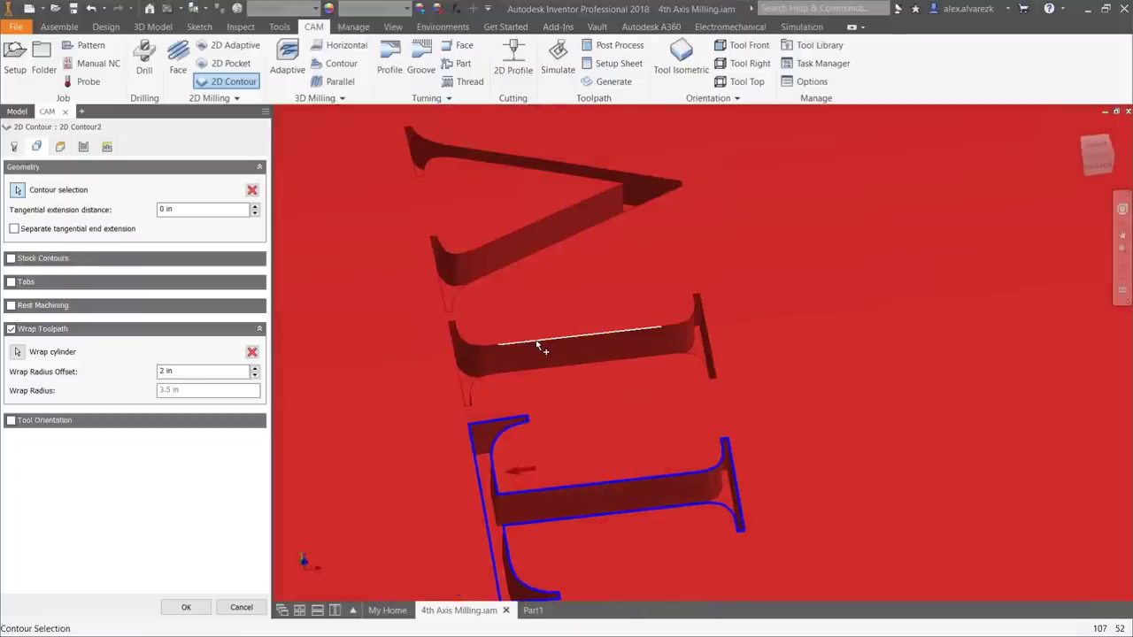
click(582, 339)
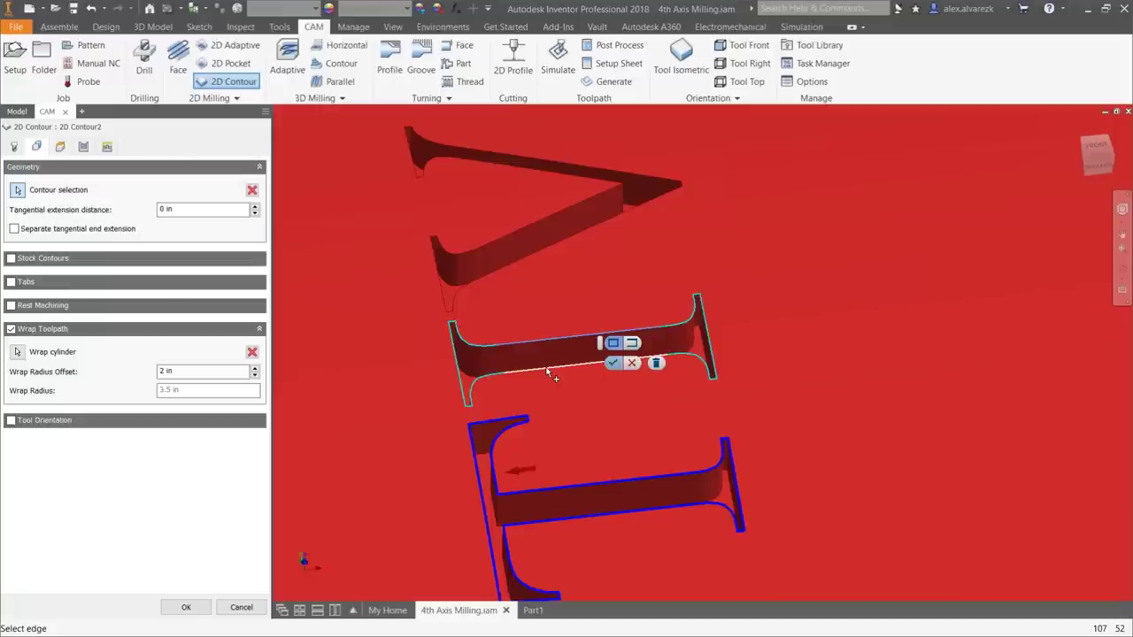
click(612, 363)
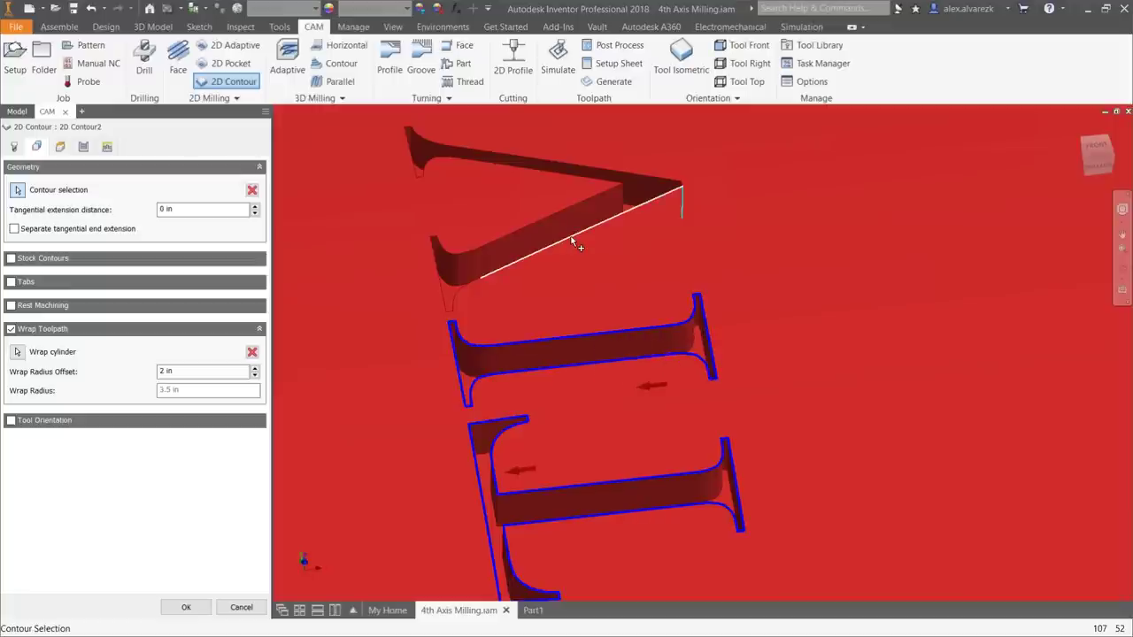
Try to select the closed outline of the engraved letter V from the edges at its tip.
click(683, 210)
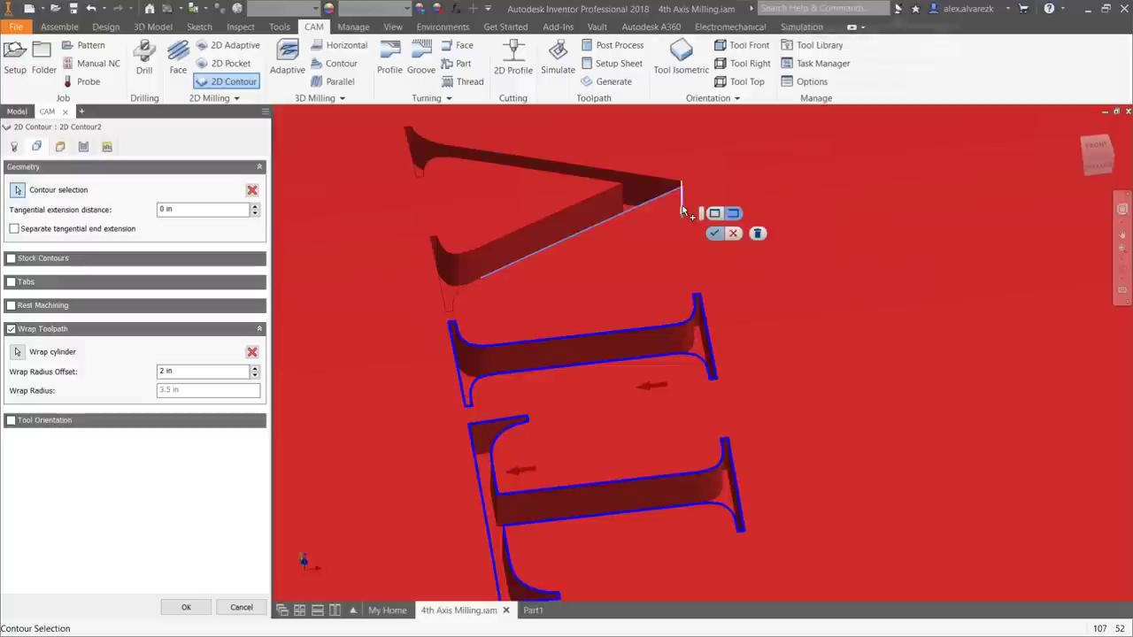
click(758, 234)
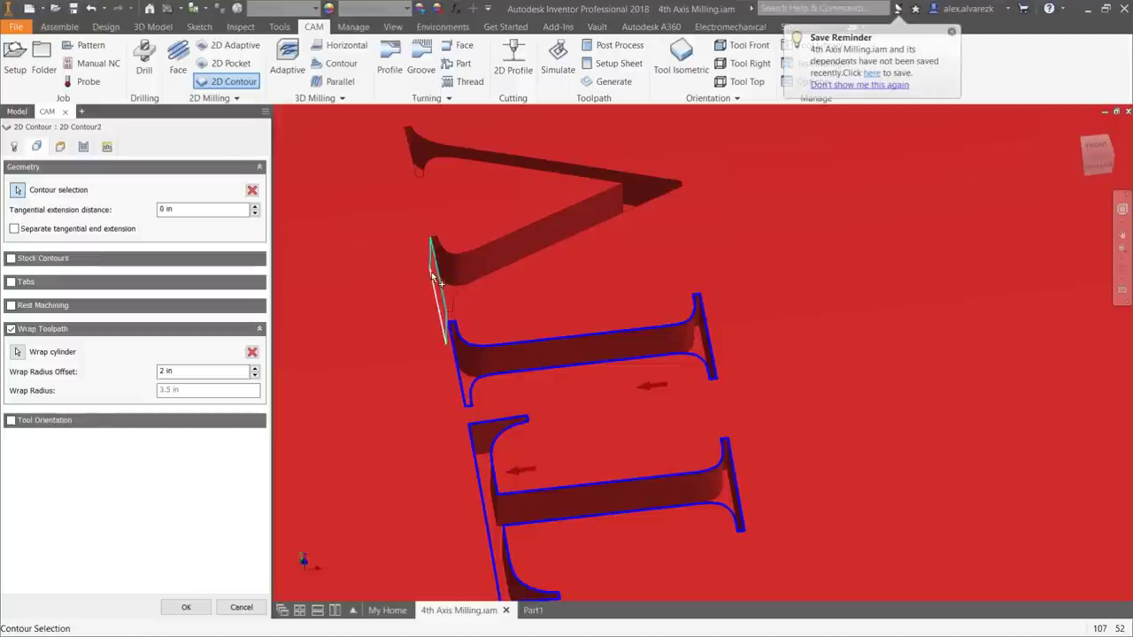
shift+middle_drag(456, 259, 546, 339)
scroll(488, 241, down, 3)
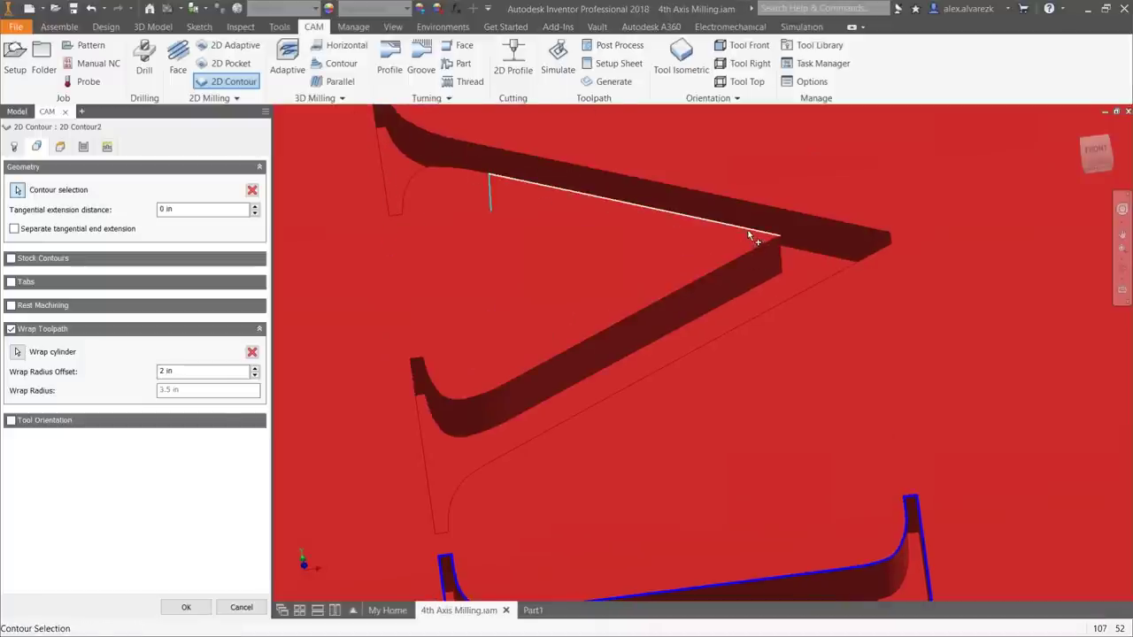
click(901, 252)
scroll(901, 257, down, 3)
shift+middle_drag(901, 276, 717, 296)
scroll(717, 296, up, 4)
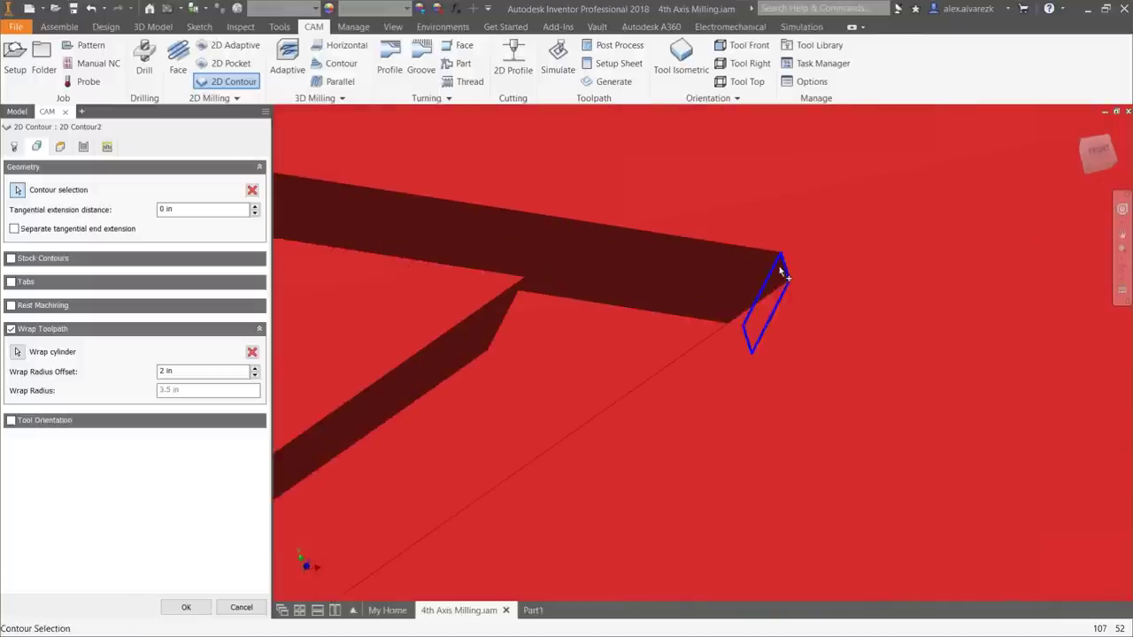
click(779, 263)
click(737, 325)
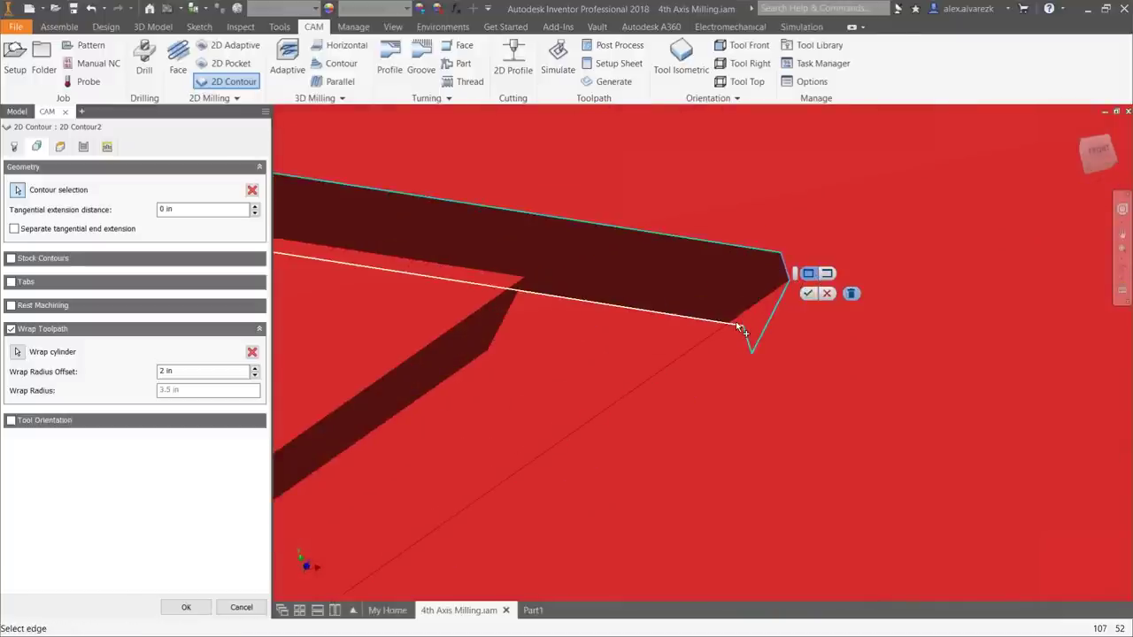
click(851, 293)
Try to pick the engraved letter V's contour from the long edge of its upper stroke.
scroll(748, 323, down, 4)
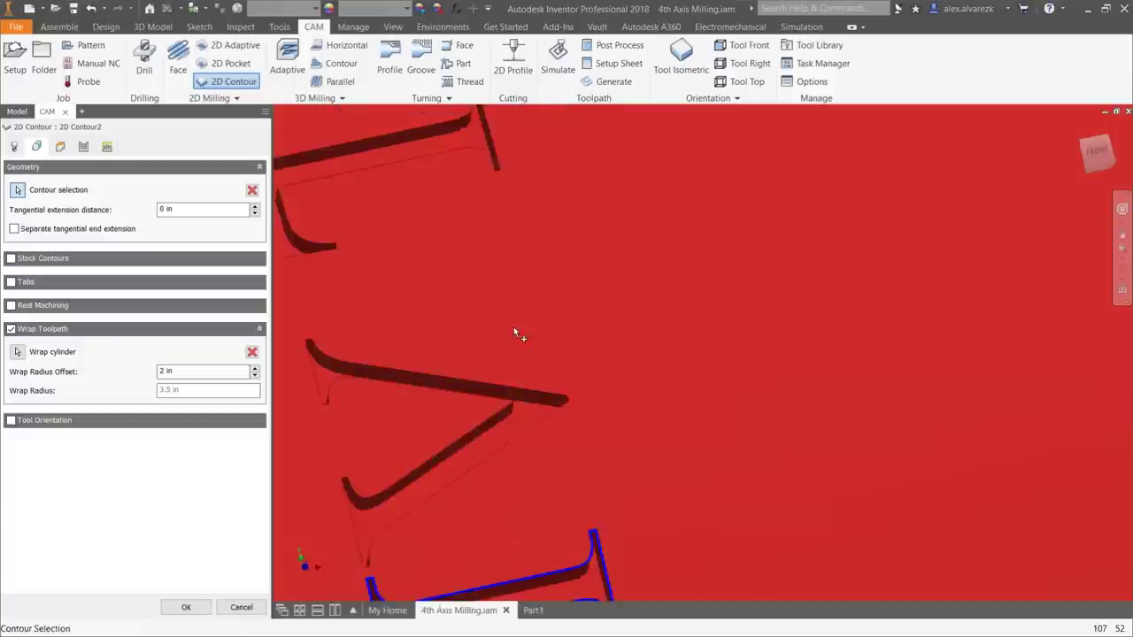
middle_drag(513, 328, 712, 93)
scroll(444, 295, down, 2)
shift+middle_drag(445, 295, 620, 372)
middle_drag(619, 372, 470, 270)
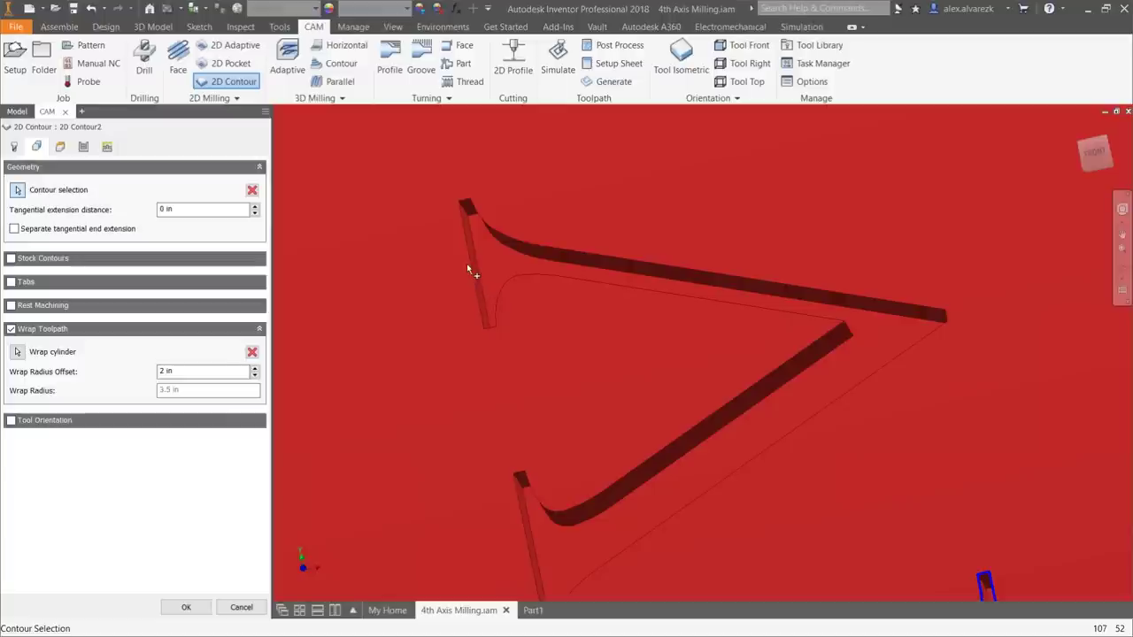
click(567, 250)
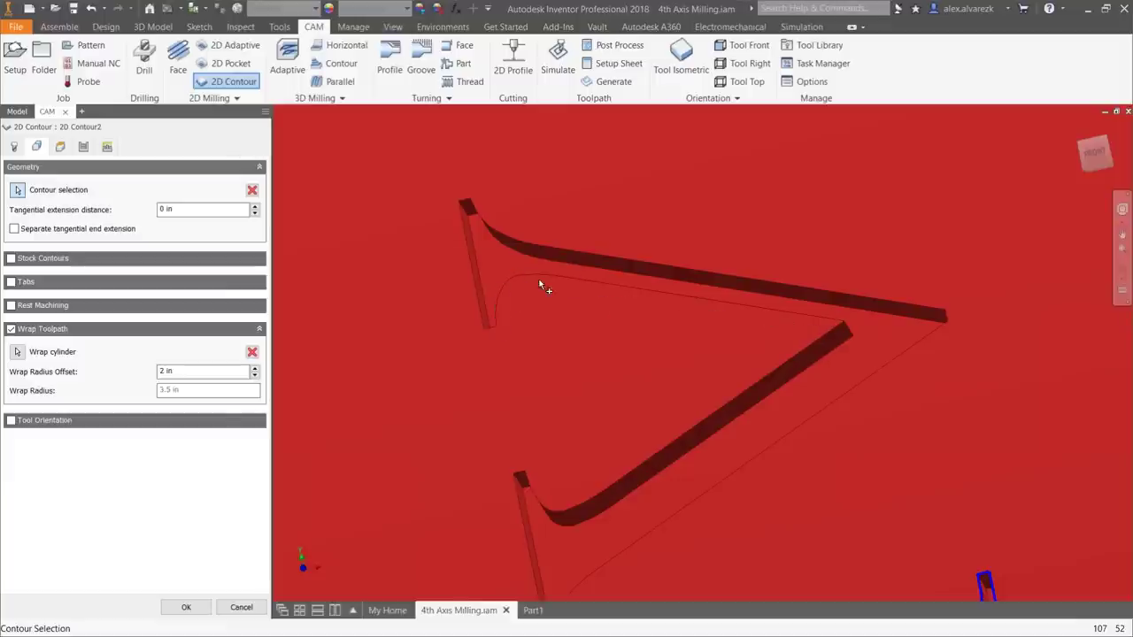
Add the closed outline of the engraved letter V to the contour selection, starting from the straight edge of its lower serif.
shift+middle_drag(566, 333, 374, 610)
scroll(531, 380, up, 4)
shift+middle_drag(565, 338, 605, 406)
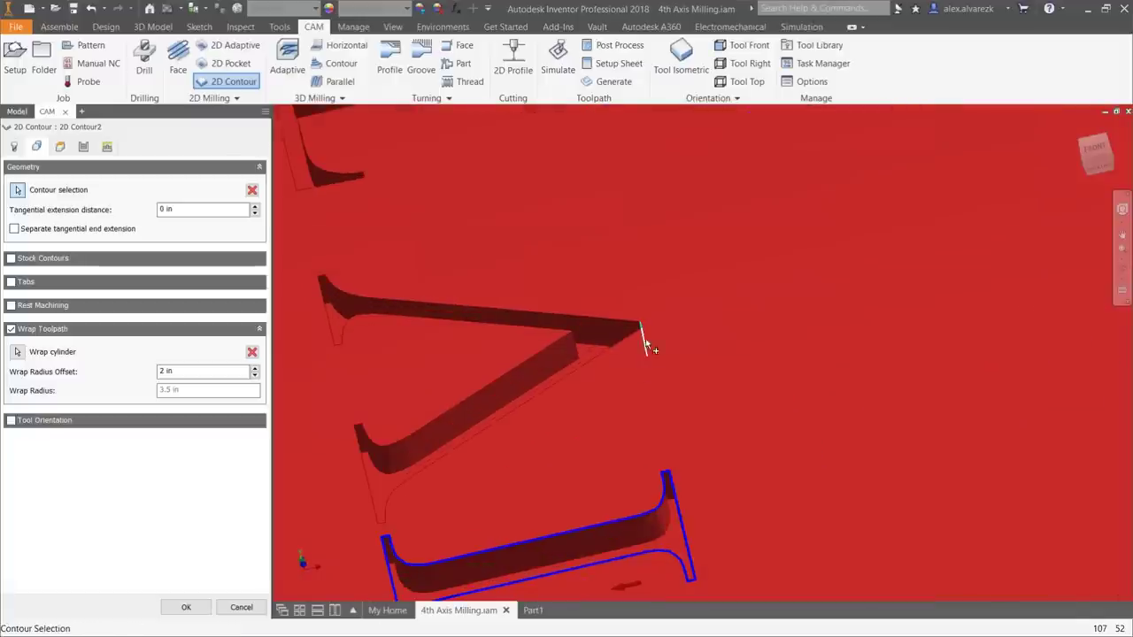
scroll(642, 335, up, 4)
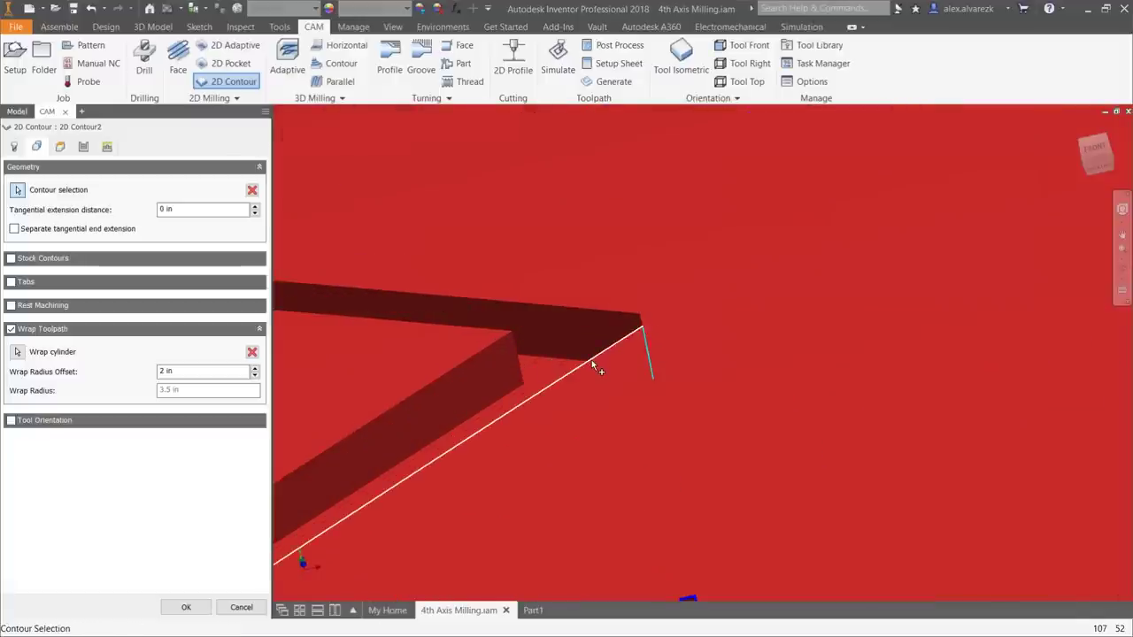
scroll(531, 354, down, 3)
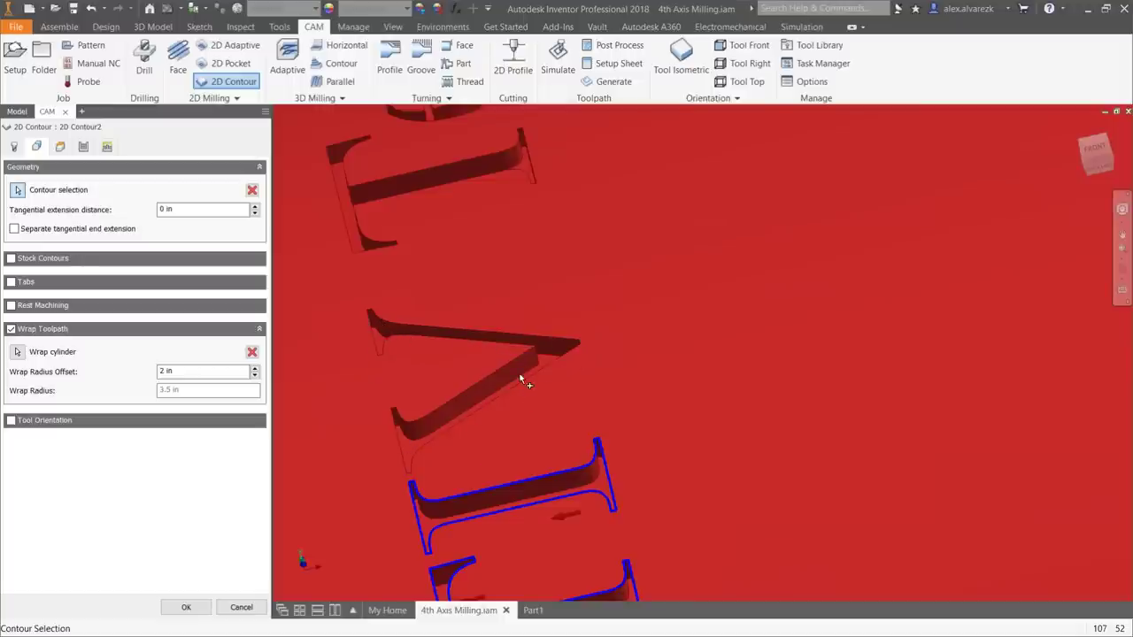
scroll(418, 421, up, 3)
middle_drag(448, 438, 514, 383)
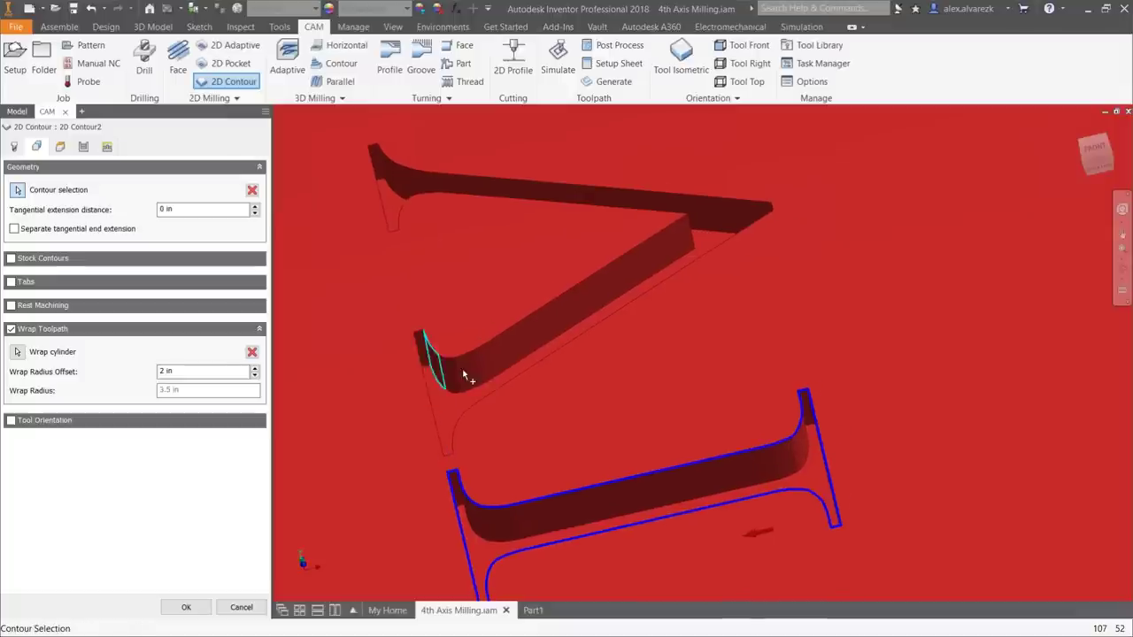
mouse_move(581, 392)
middle_down()
mouse_move(794, 307)
mouse_move(853, 369)
middle_up()
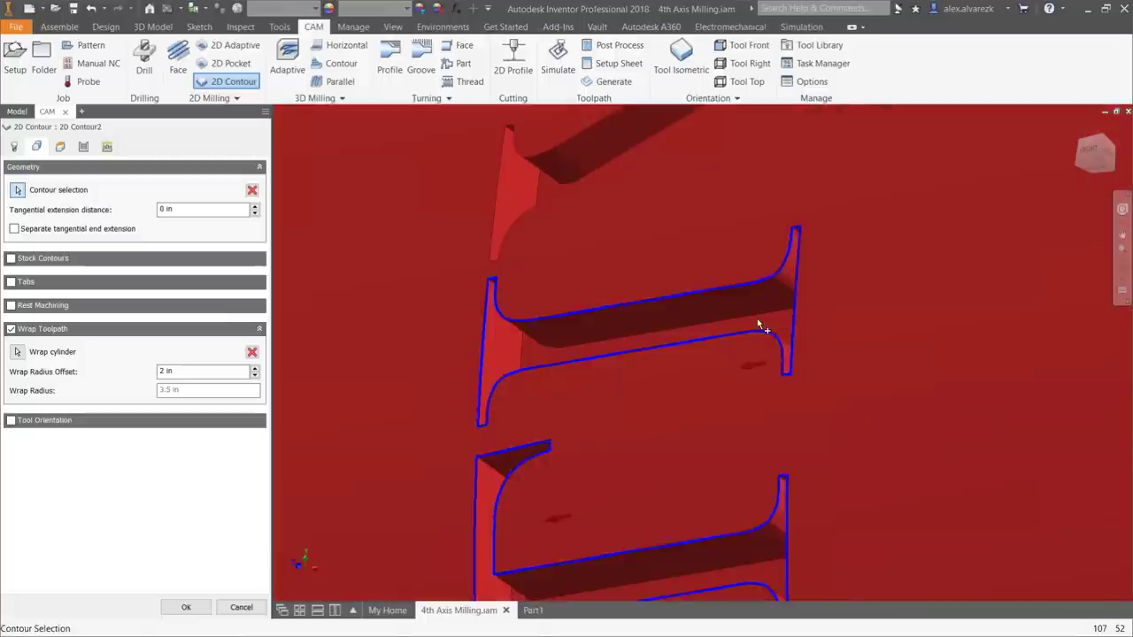
scroll(693, 324, down, 5)
mouse_move(656, 282)
middle_down()
mouse_move(676, 331)
mouse_move(696, 342)
middle_up()
scroll(696, 342, up, 4)
middle_drag(648, 301, 704, 373)
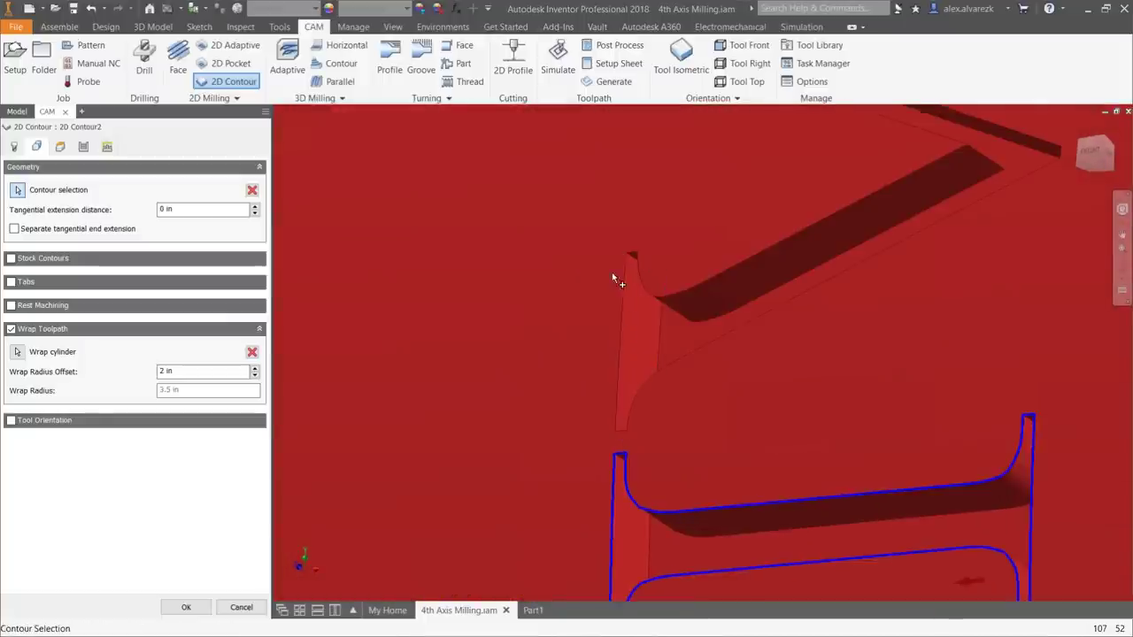
click(625, 298)
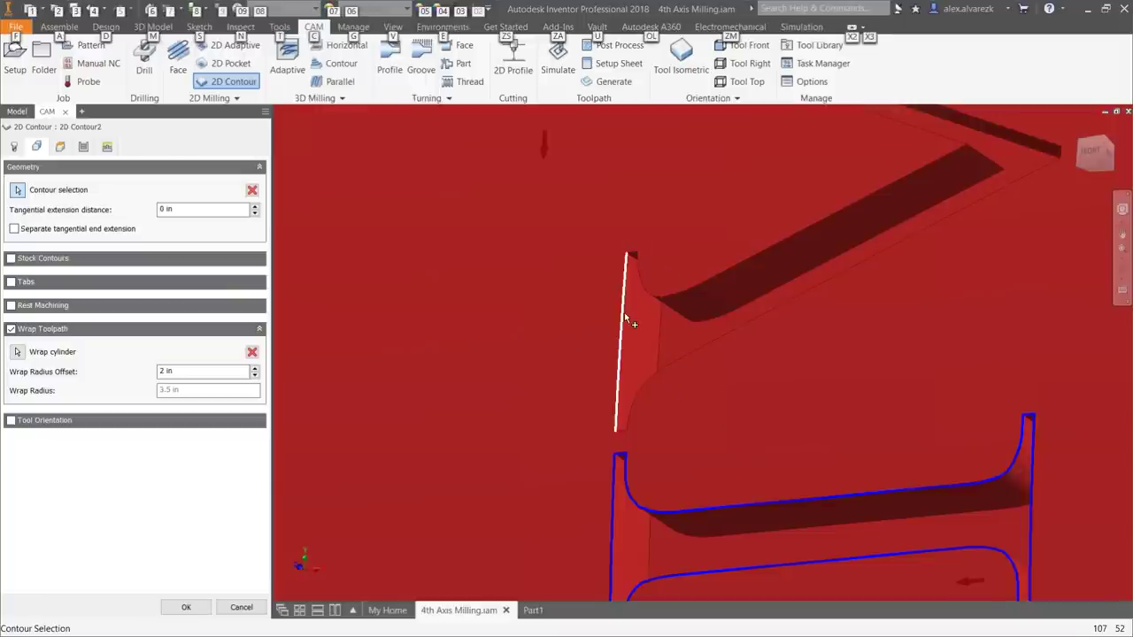
click(624, 311)
scroll(655, 293, down, 3)
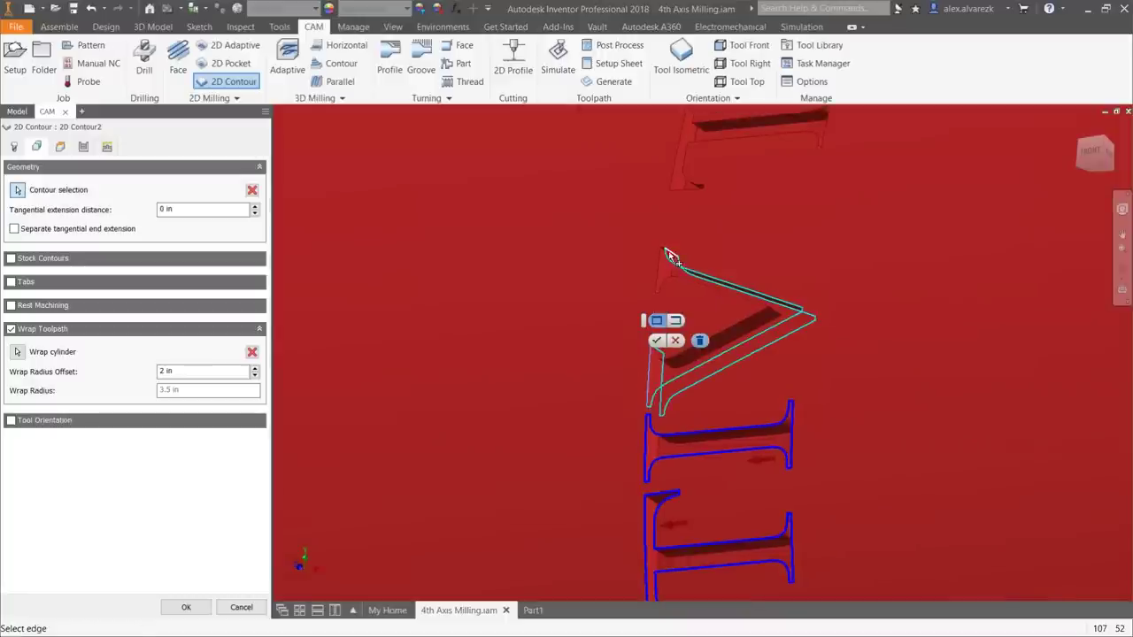
scroll(671, 256, up, 4)
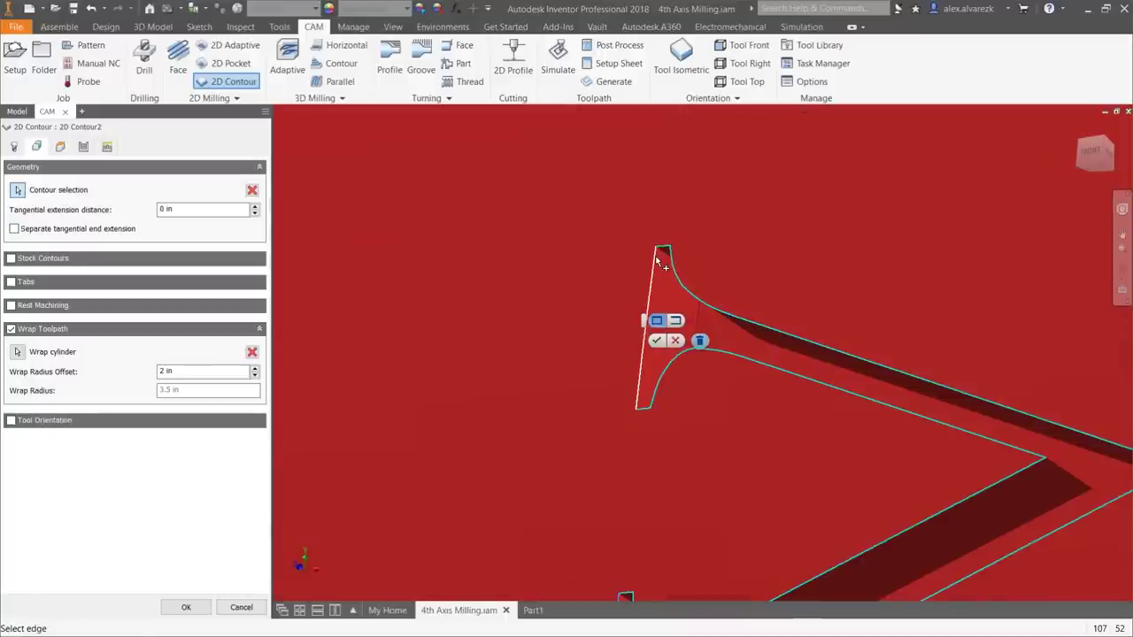
click(656, 340)
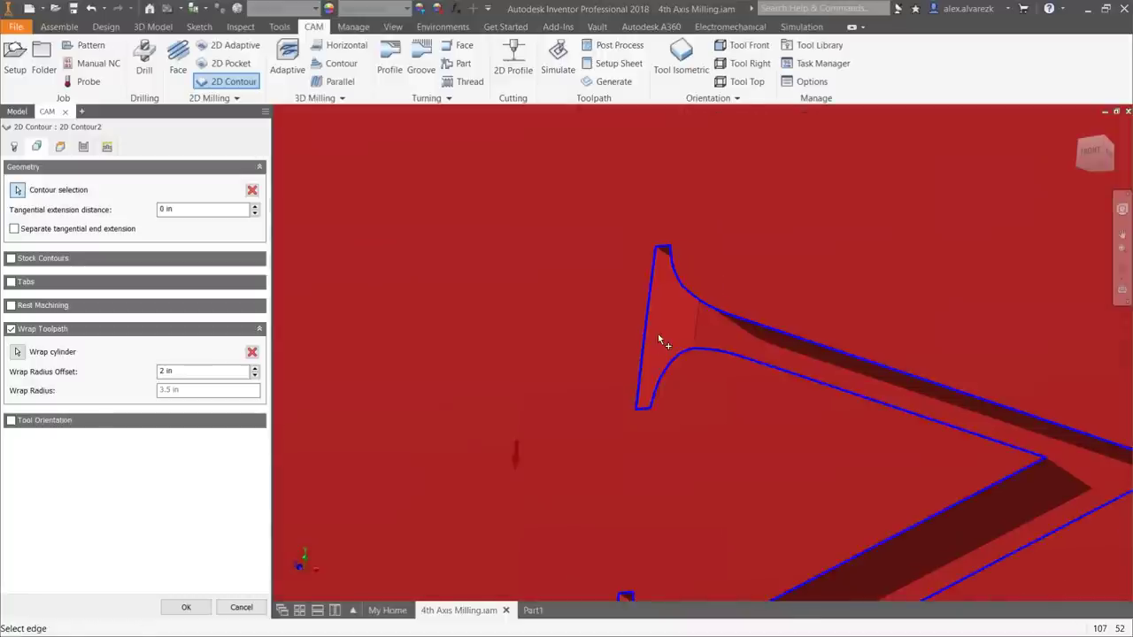
scroll(660, 340, down, 5)
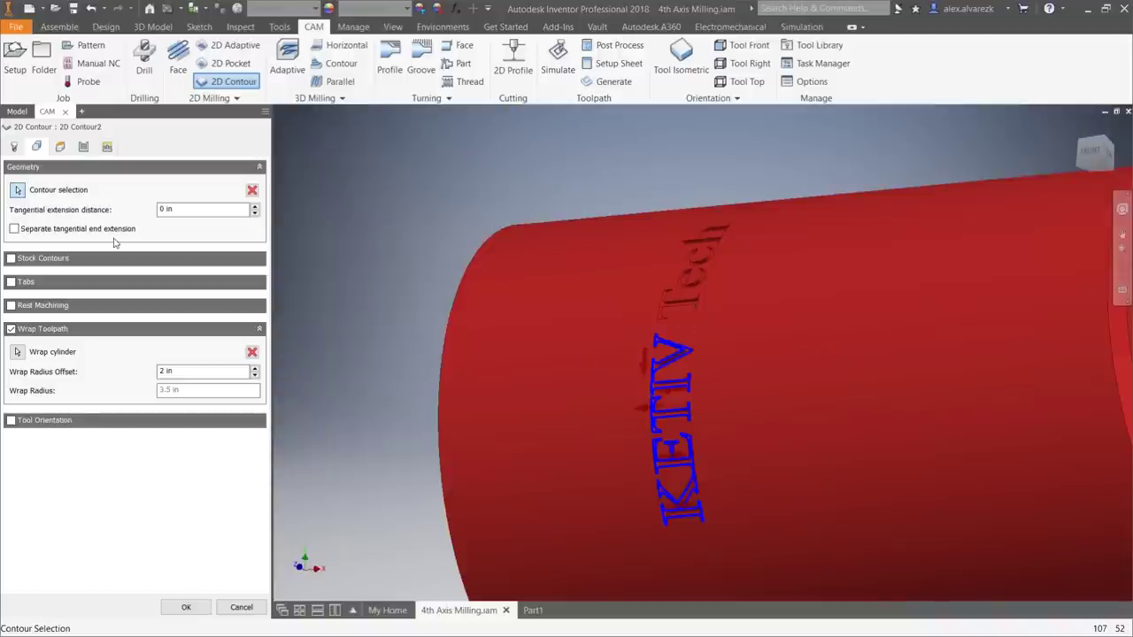
Turn off chamfering, enable stock to leave with 0 in radial and -.003 in axial, and generate the text contour toolpath.
click(84, 147)
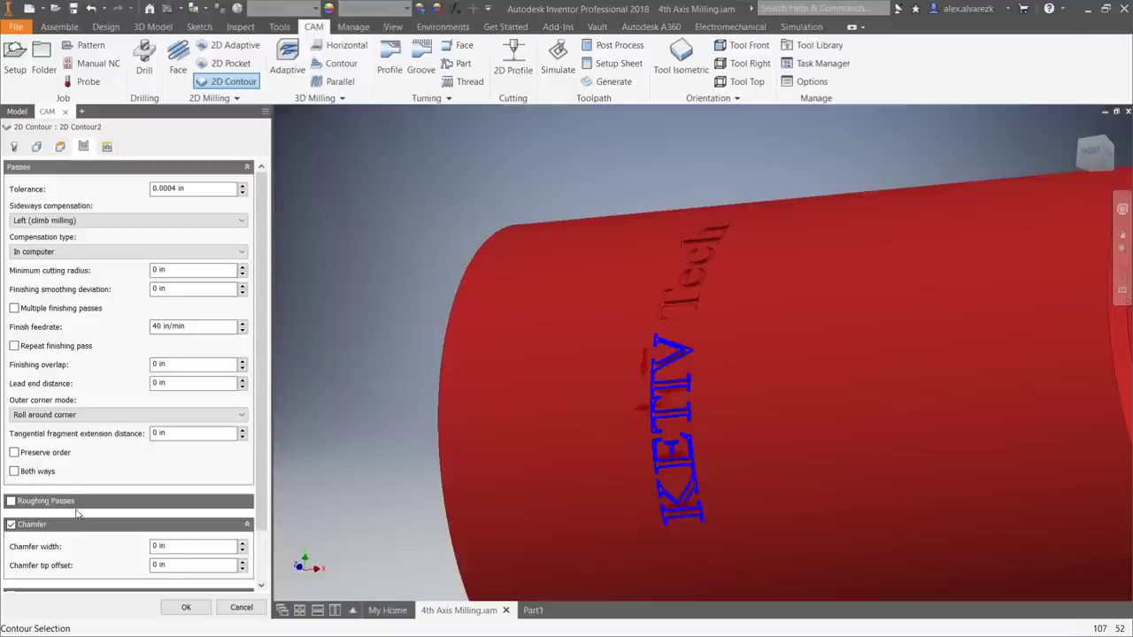
click(11, 525)
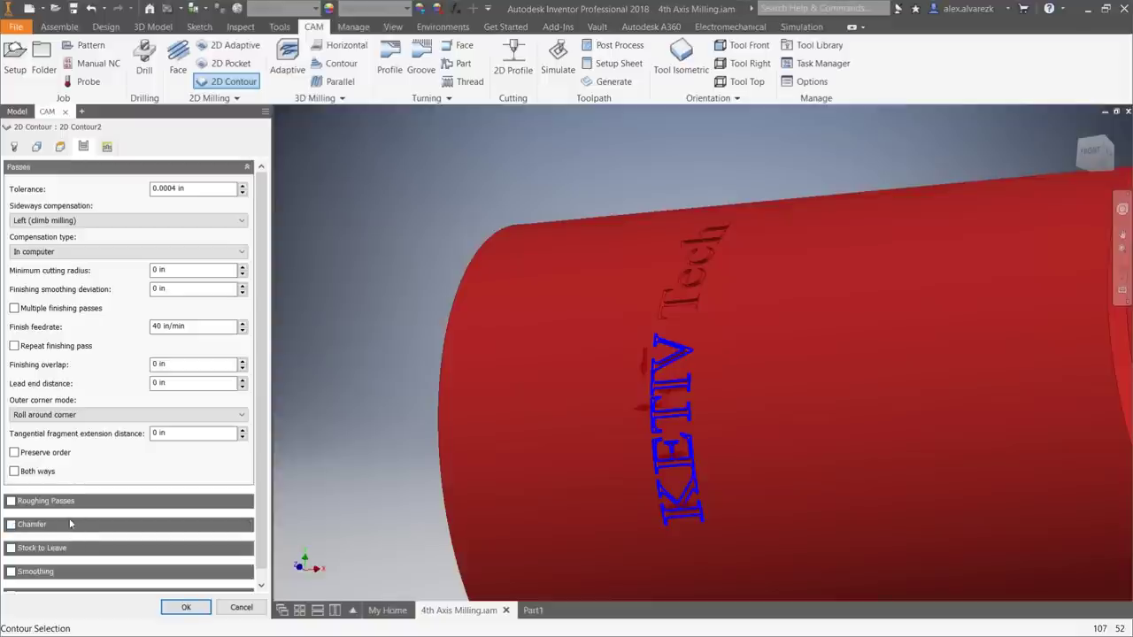
click(11, 549)
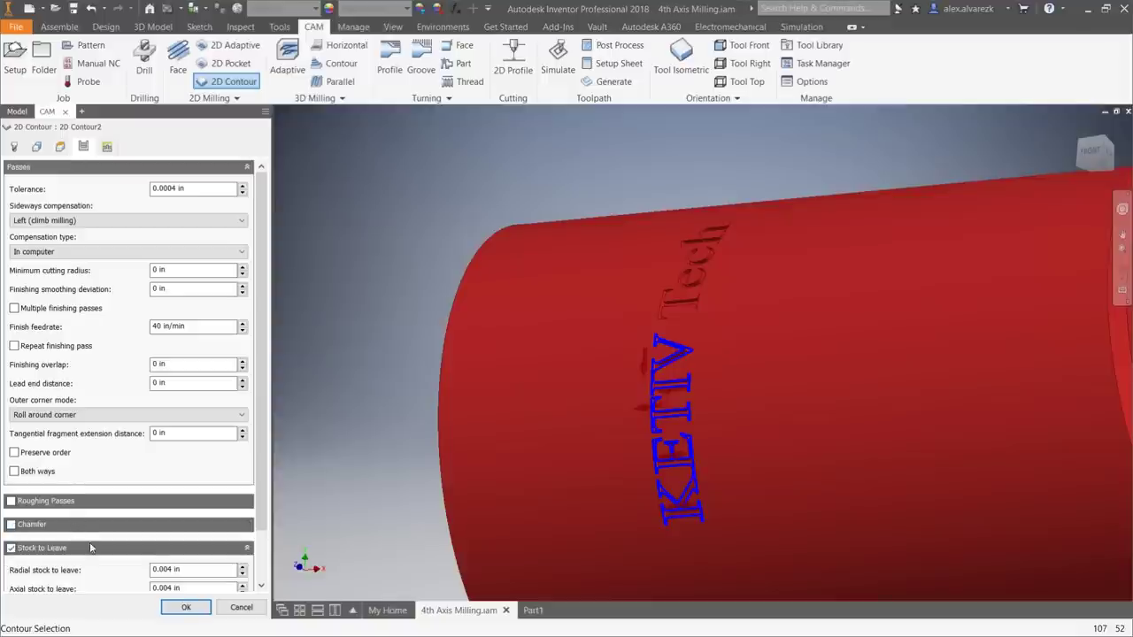
click(196, 576)
text(0)
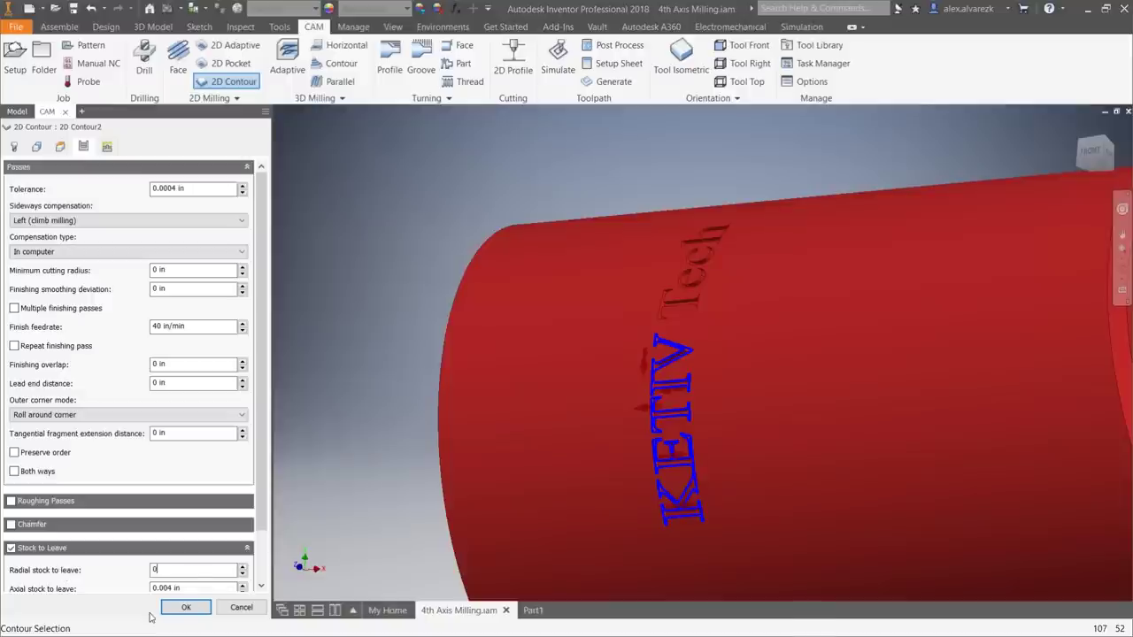
scroll(265, 446, down, 2)
click(177, 532)
text(-)
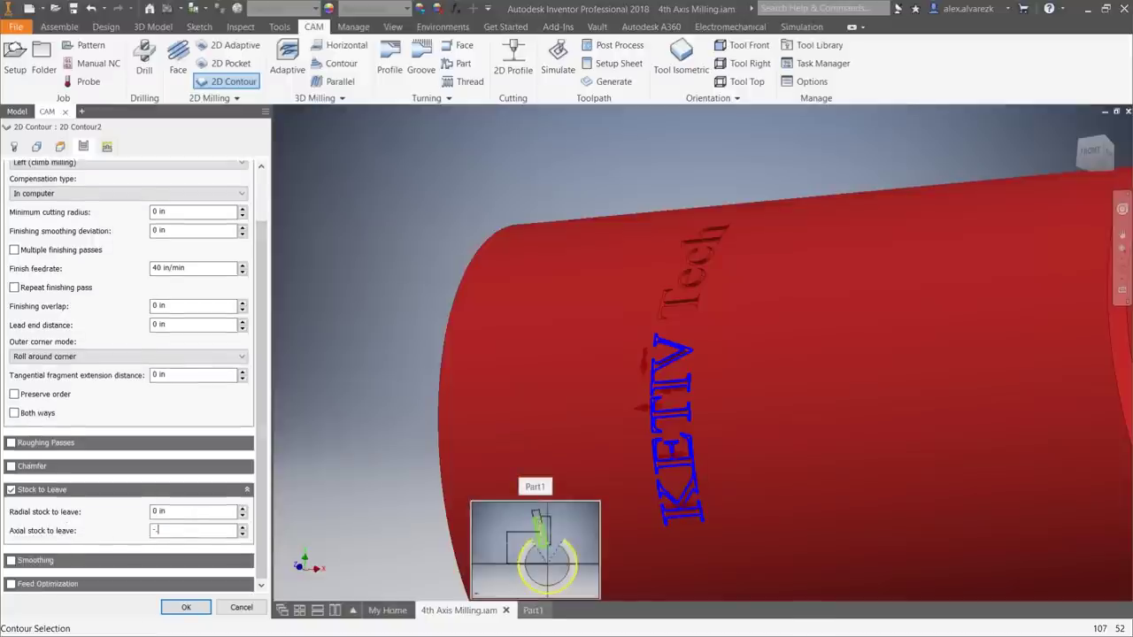
text(.003)
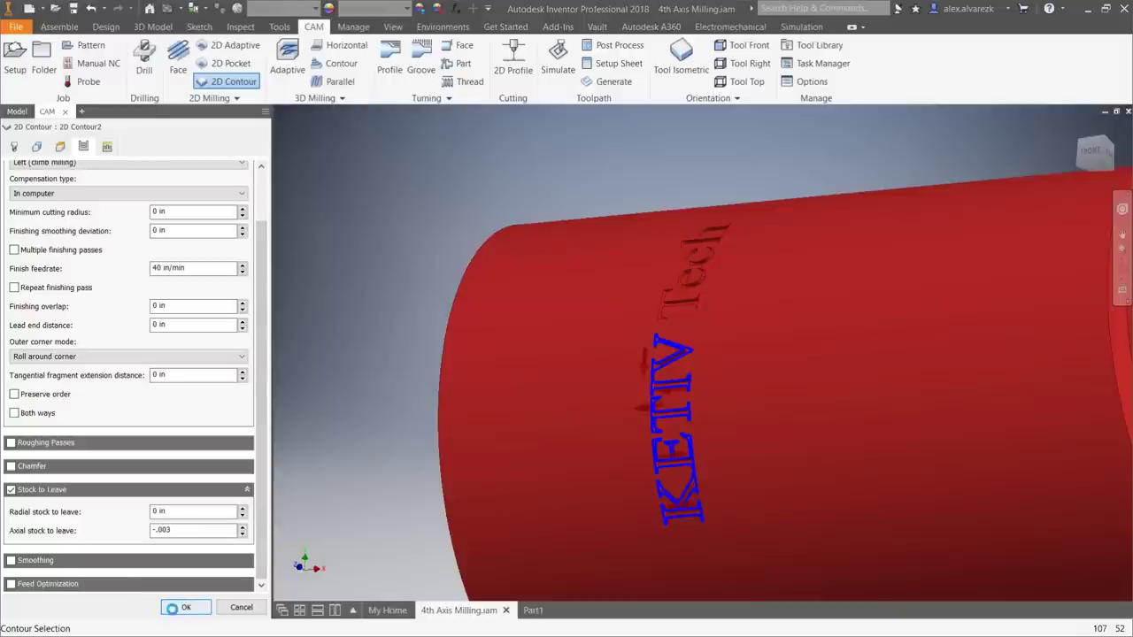
click(174, 610)
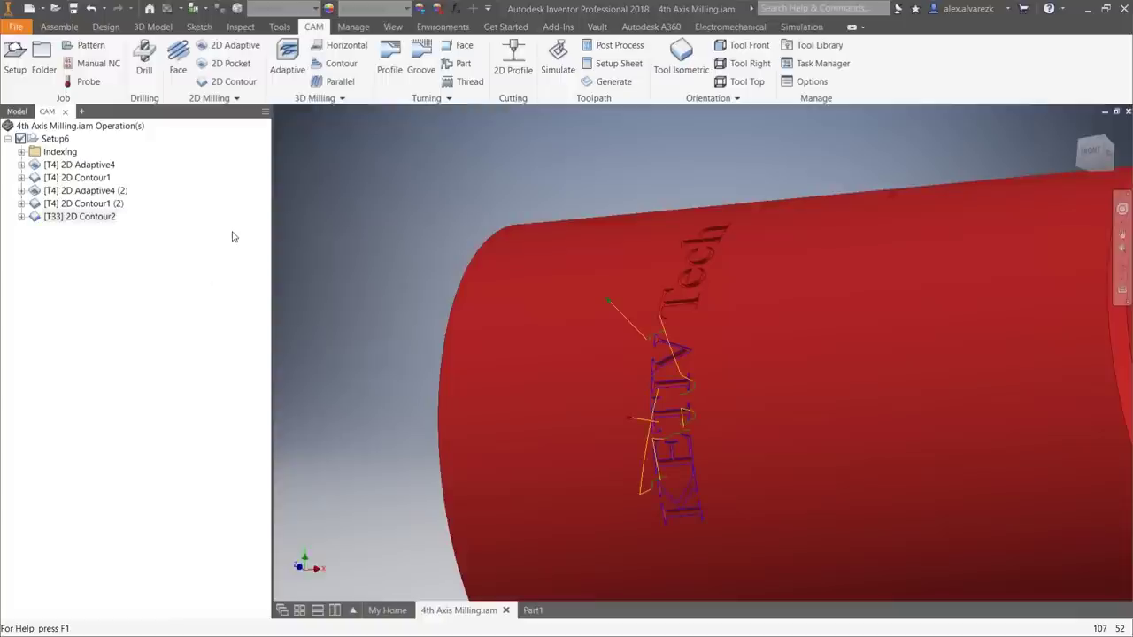
Edit the engraved text's 2D Contour operation to disable lead-in and lead-out, and regenerate its toolpath.
shift+middle_drag(366, 387, 375, 338)
middle_drag(430, 427, 354, 346)
scroll(560, 354, up, 5)
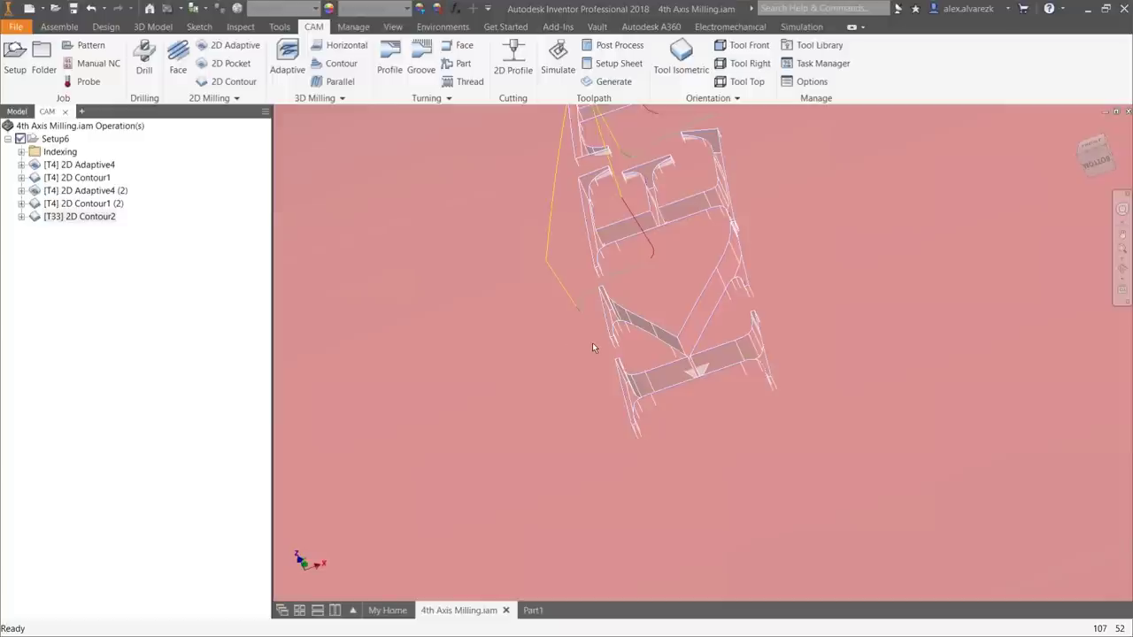
right_click(86, 222)
click(120, 228)
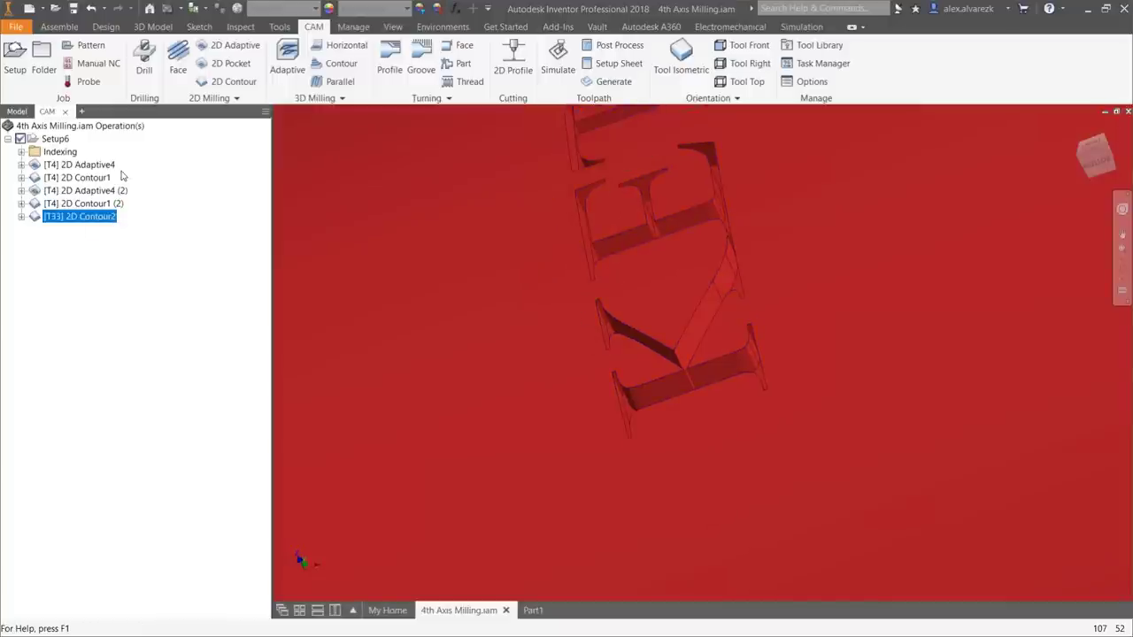
click(107, 146)
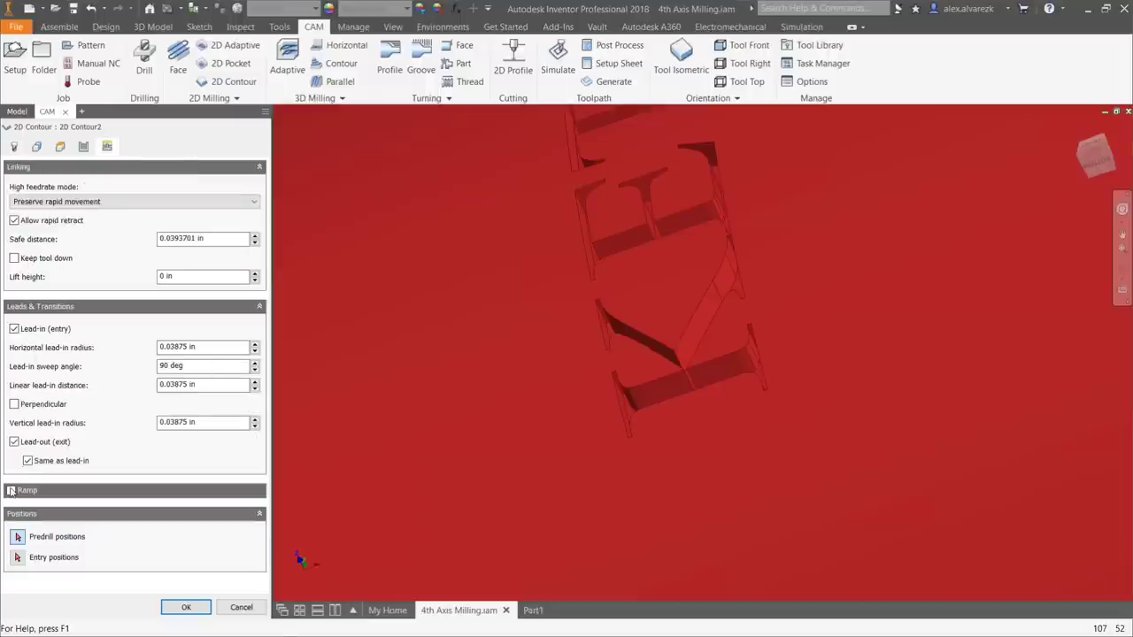
click(15, 328)
click(22, 348)
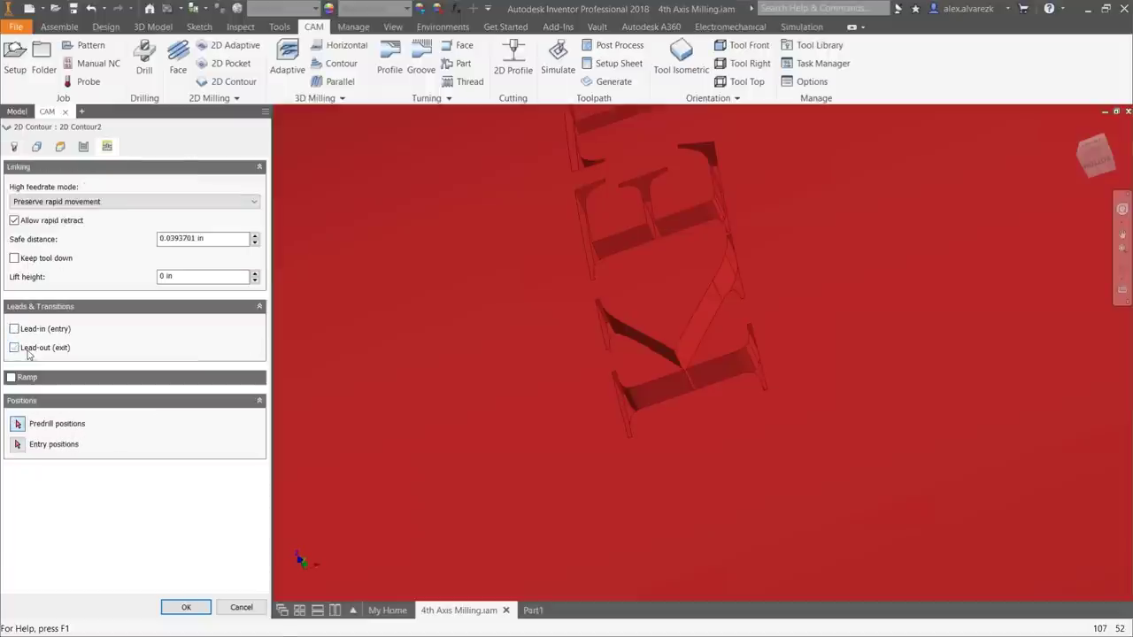
click(185, 608)
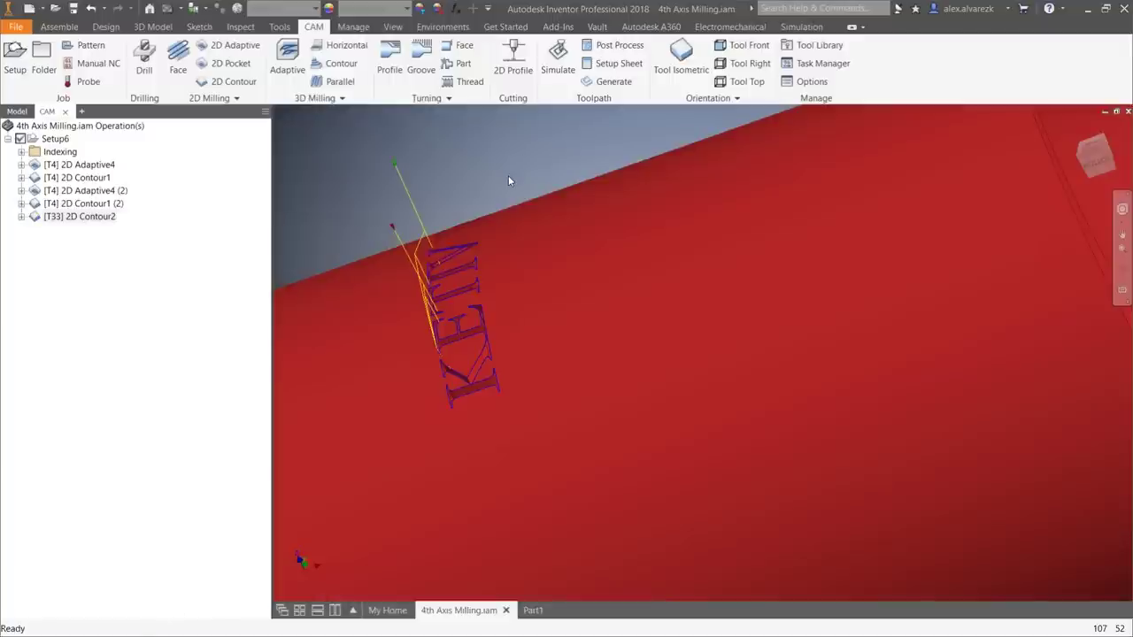
Create a new 2D Contour operation on the circular edge at the part's bored end, wrapped around the outer cylindrical face.
middle_drag(508, 176, 376, 257)
scroll(508, 175, up, 5)
middle_drag(916, 133, 744, 363)
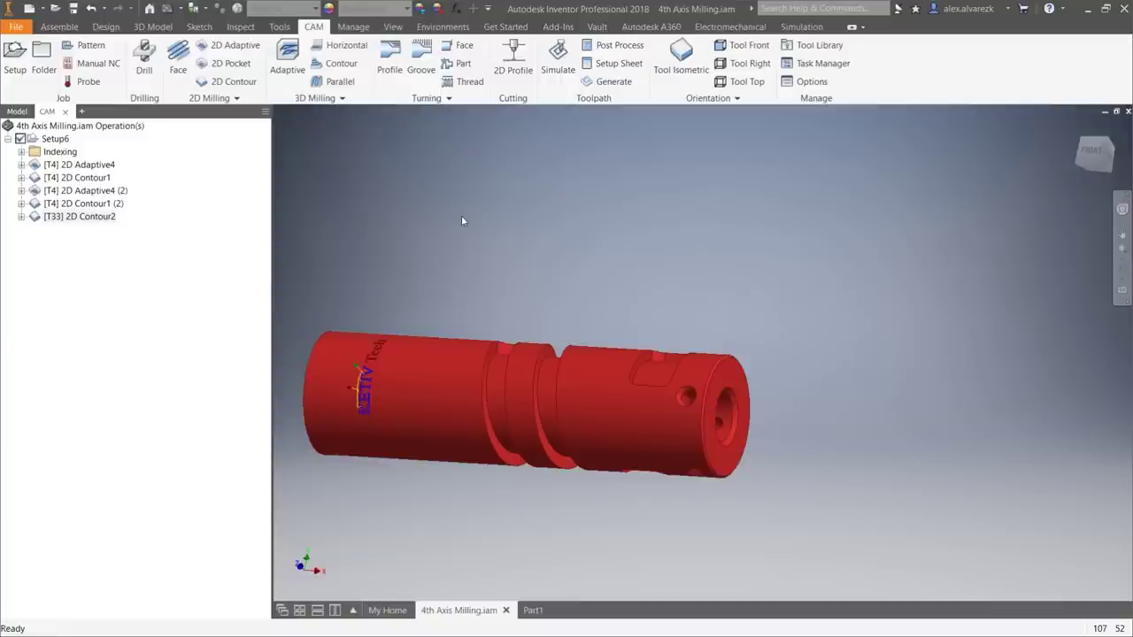
click(226, 81)
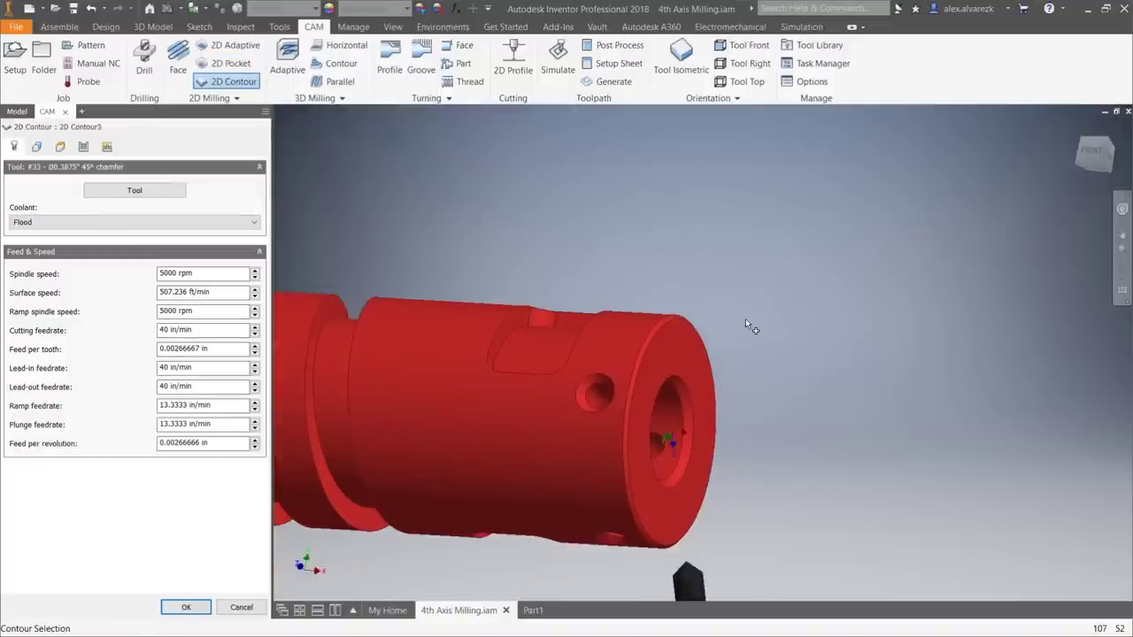
click(36, 147)
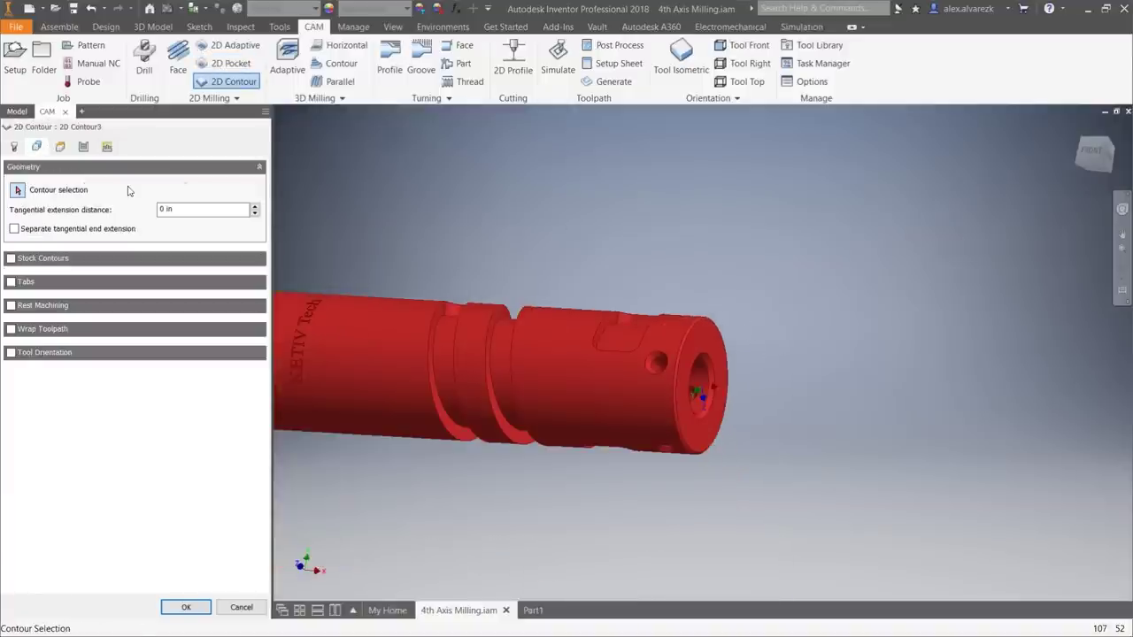
scroll(734, 342, up, 5)
click(568, 284)
scroll(754, 308, down, 5)
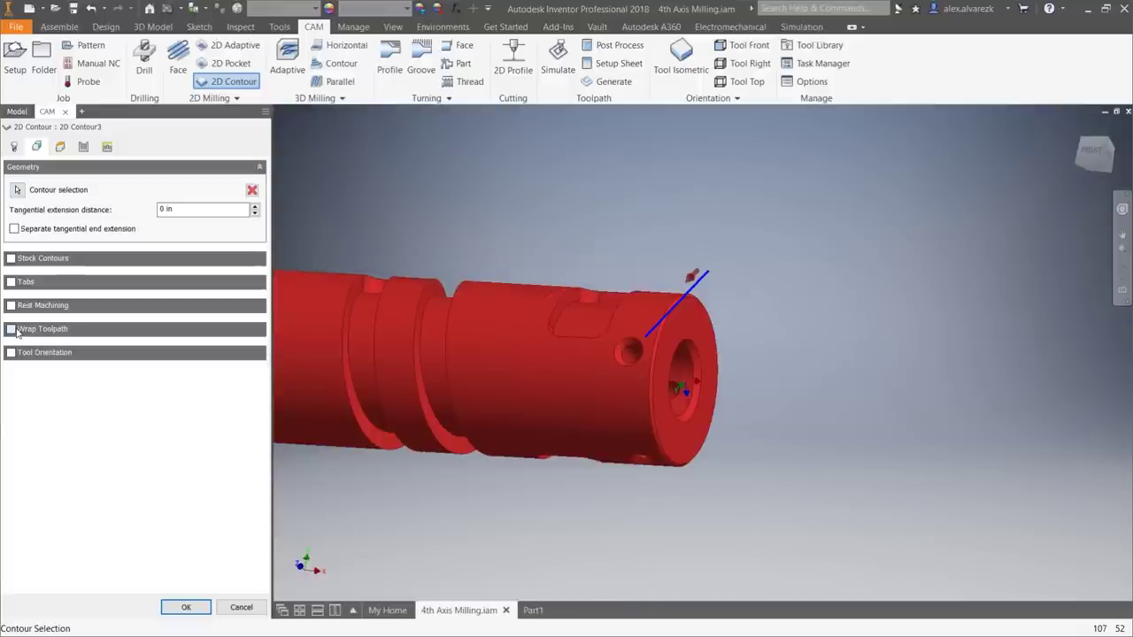
click(15, 330)
click(531, 363)
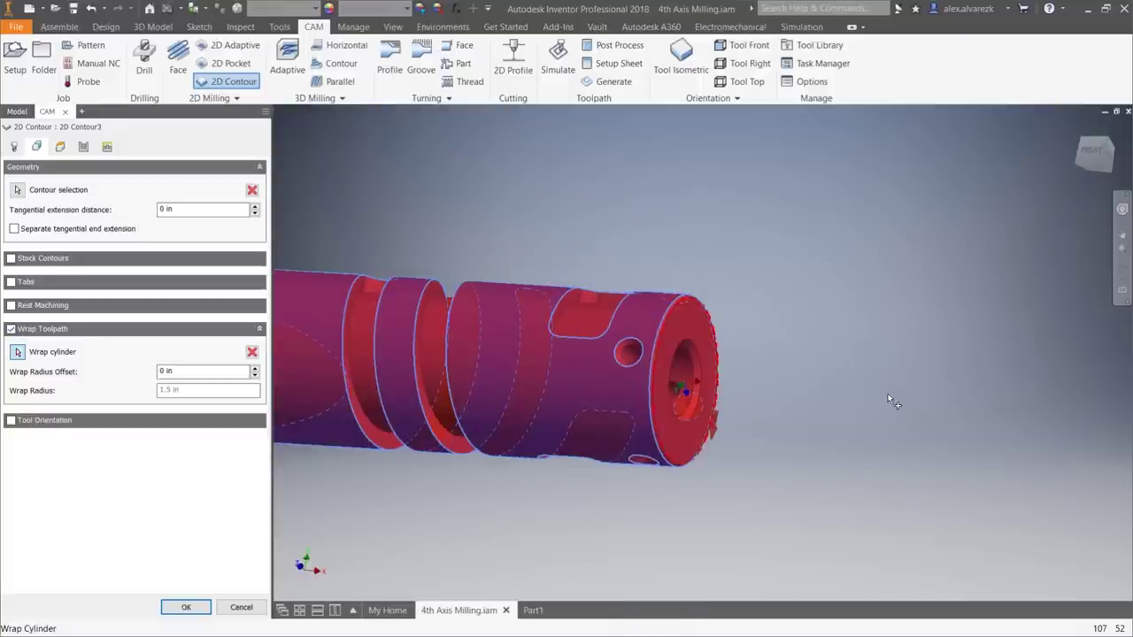
scroll(717, 292, up, 5)
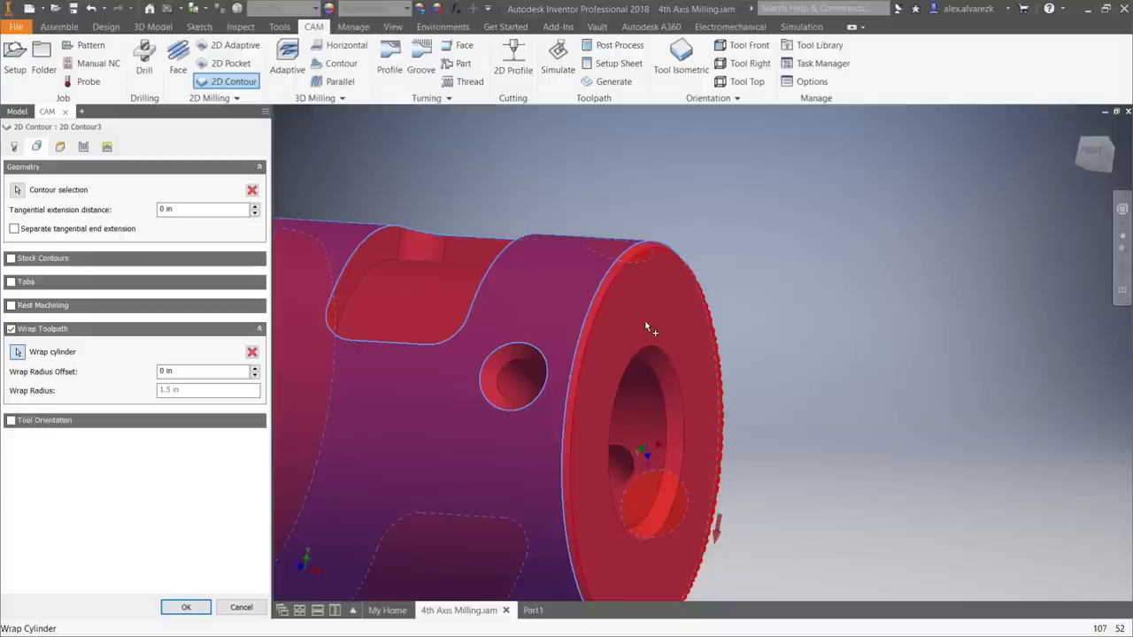
click(185, 608)
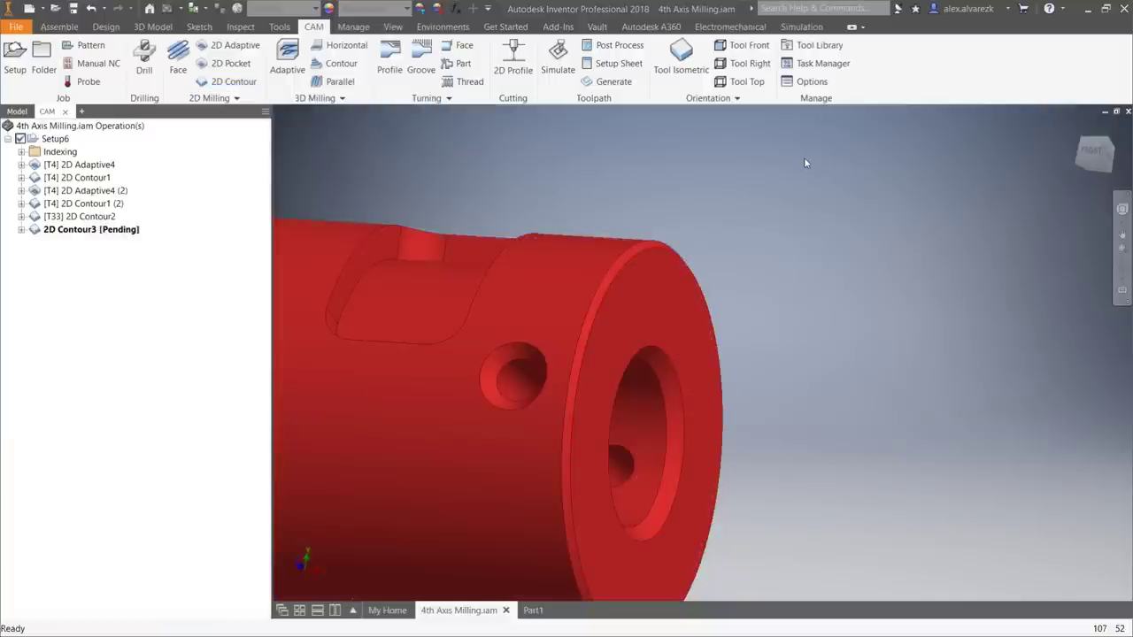
Start a 2D sketch on the part's bored end face and project the bore's inner circular edge.
click(15, 112)
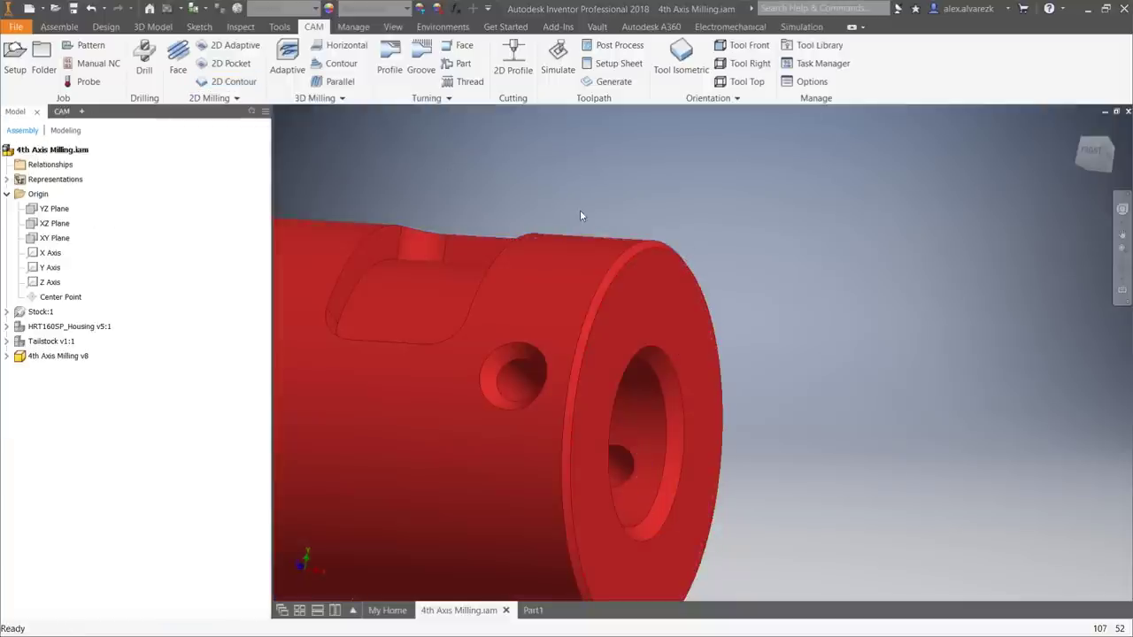
click(199, 30)
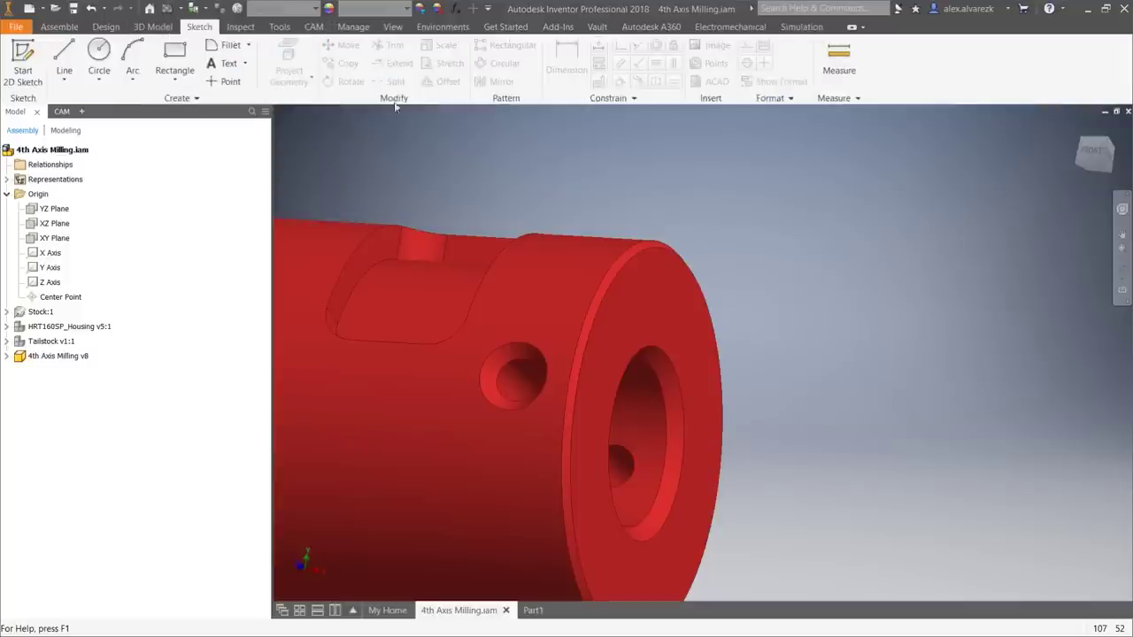
click(99, 54)
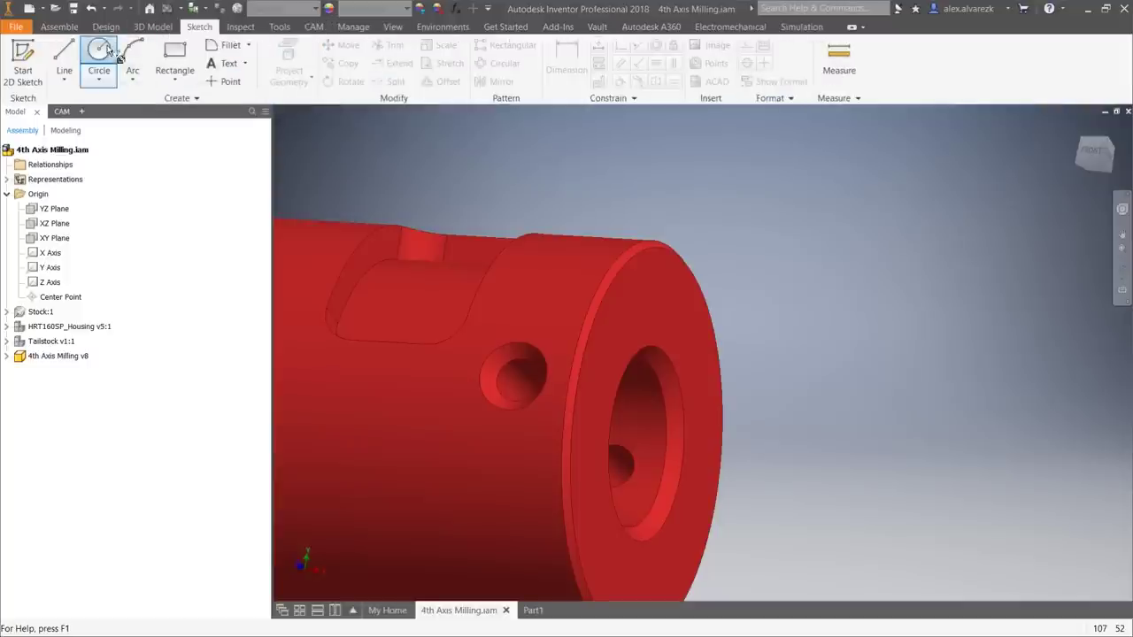
click(686, 288)
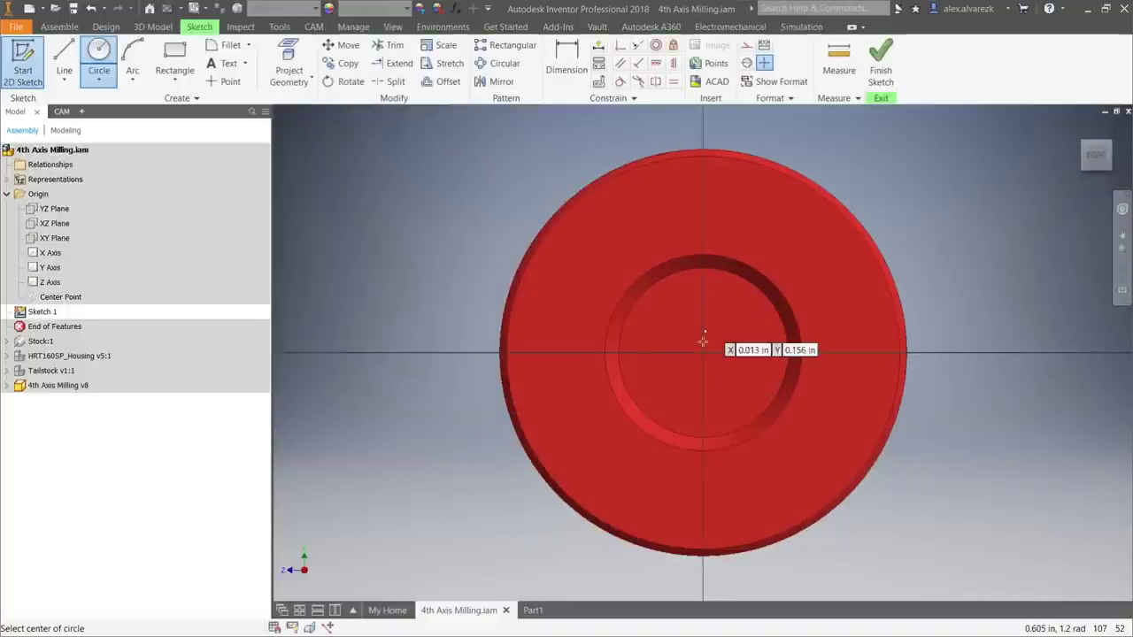
click(288, 66)
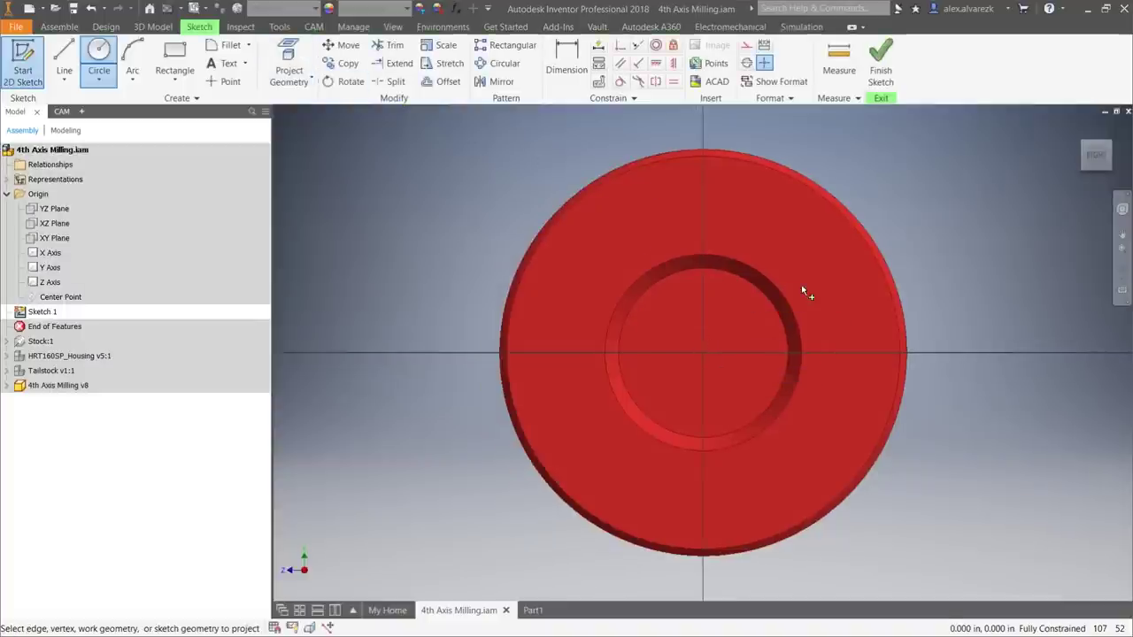
click(763, 304)
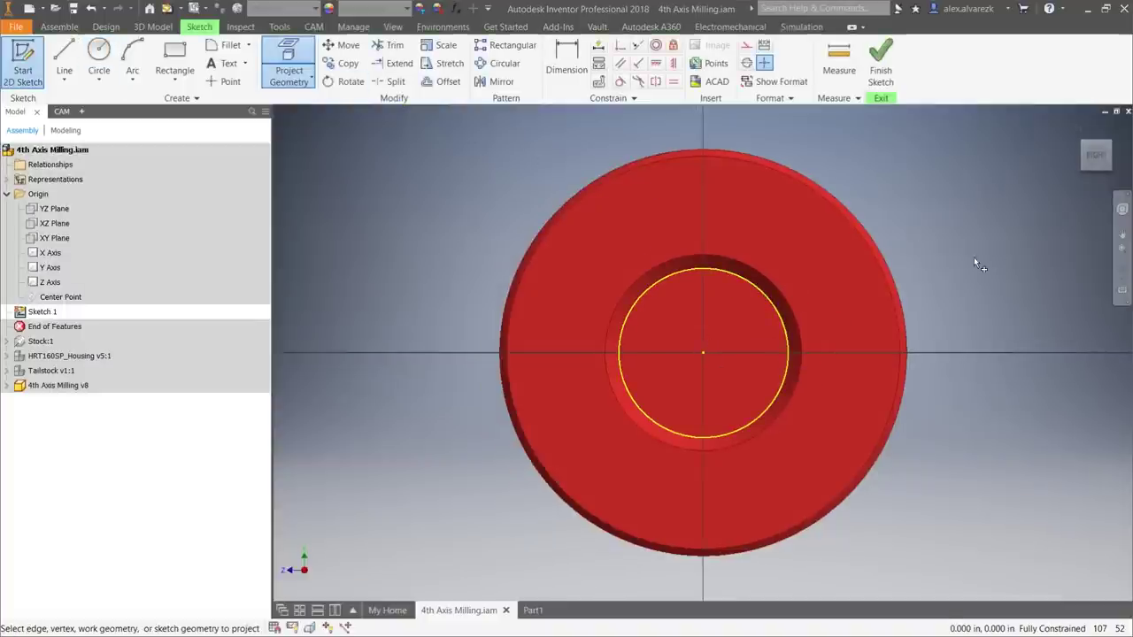
Sketch a circle centred on the bore, slightly smaller than the end face's outer edge.
click(99, 55)
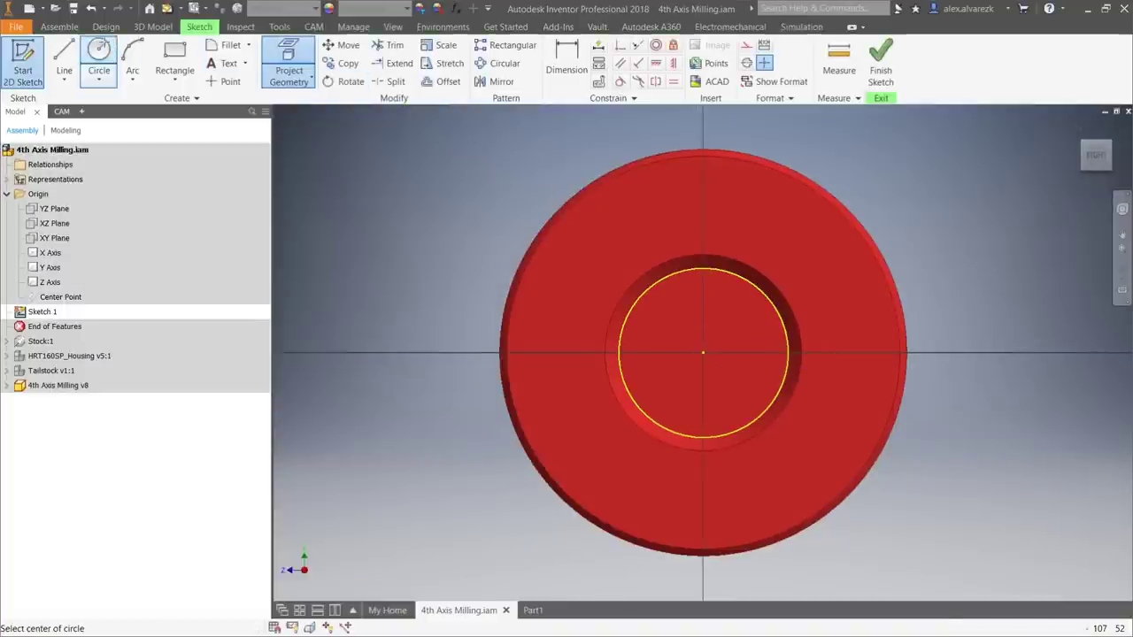
click(701, 354)
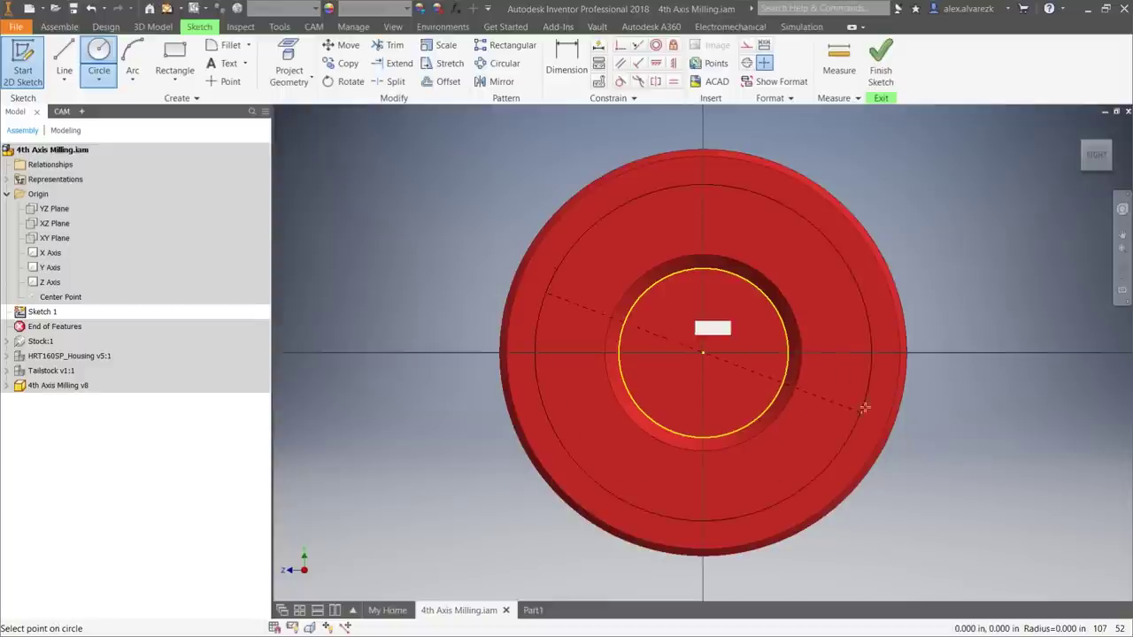
click(885, 278)
key(Escape)
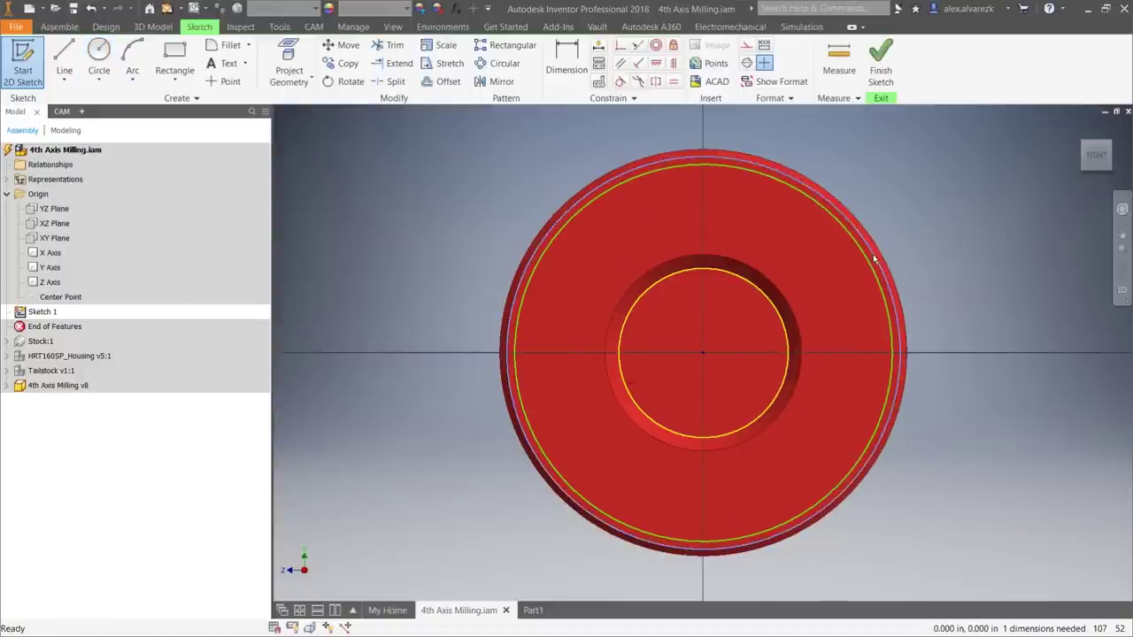
Project the end face's outer circular edge and constrain the sketched circle equal to it.
click(288, 64)
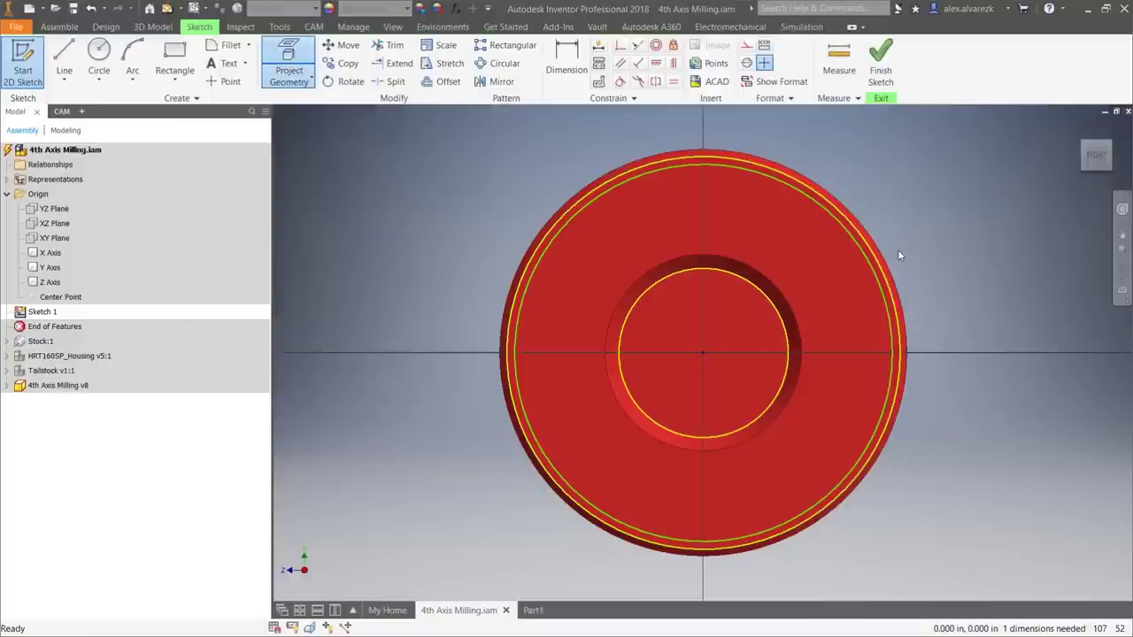
key(Escape)
click(846, 231)
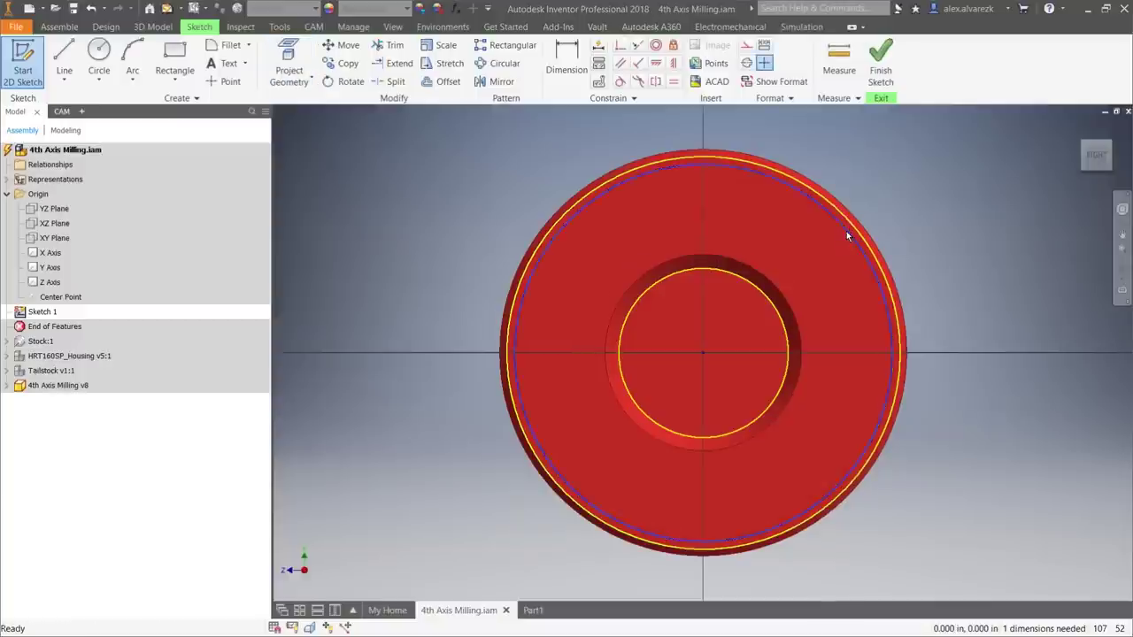
ctrl+click(847, 222)
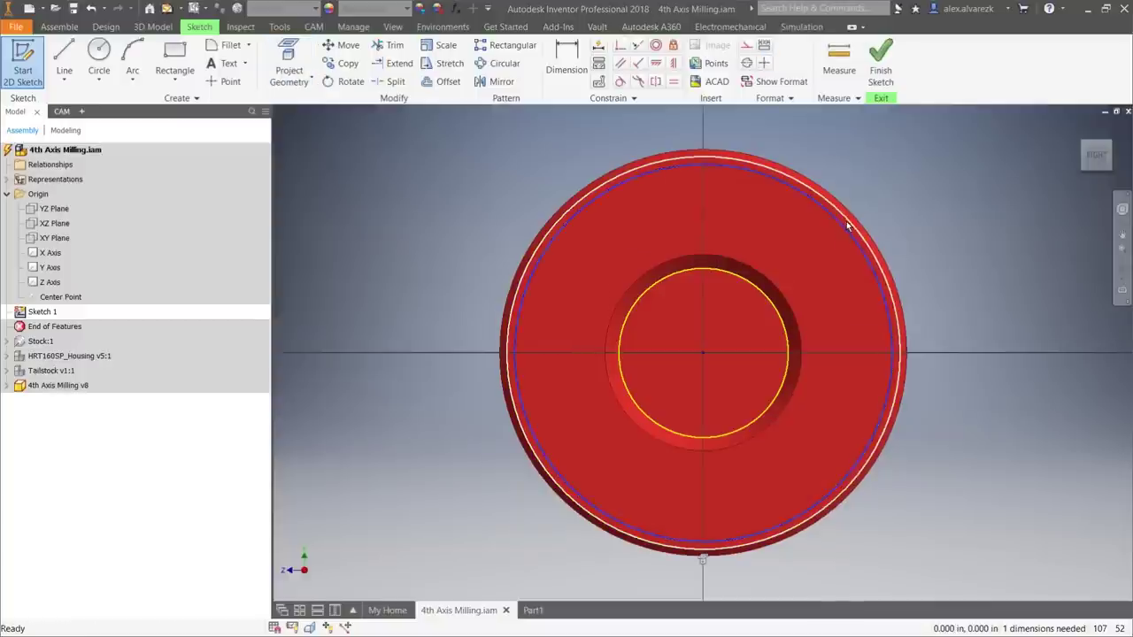
click(673, 82)
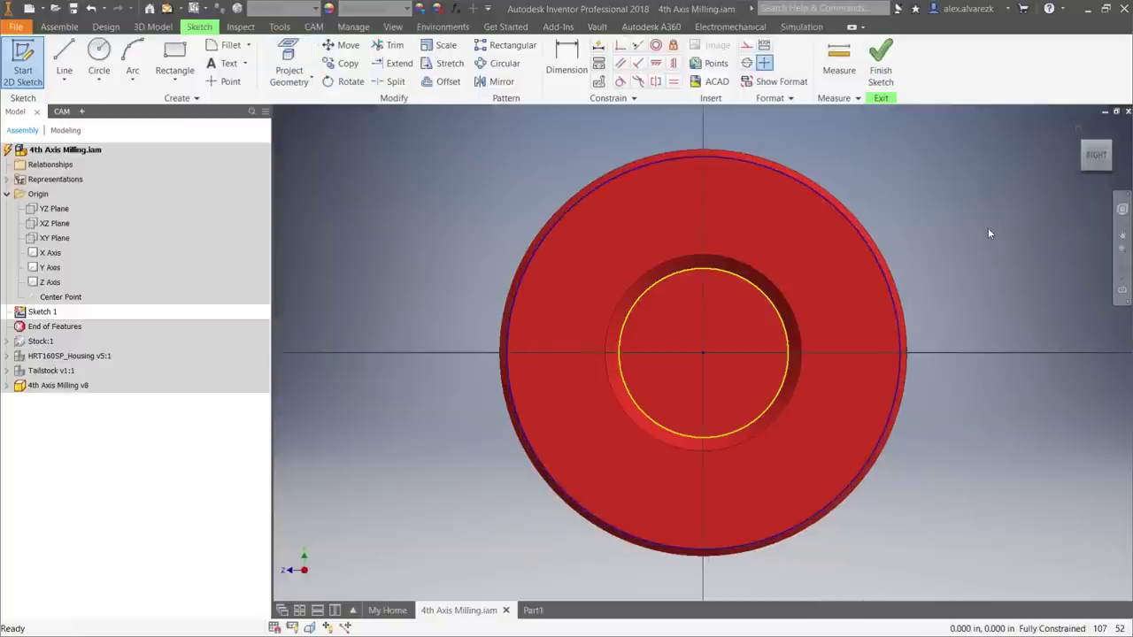
Sketch a vertical line from the bore's centre up to just beyond the part's outer edge.
key(l)
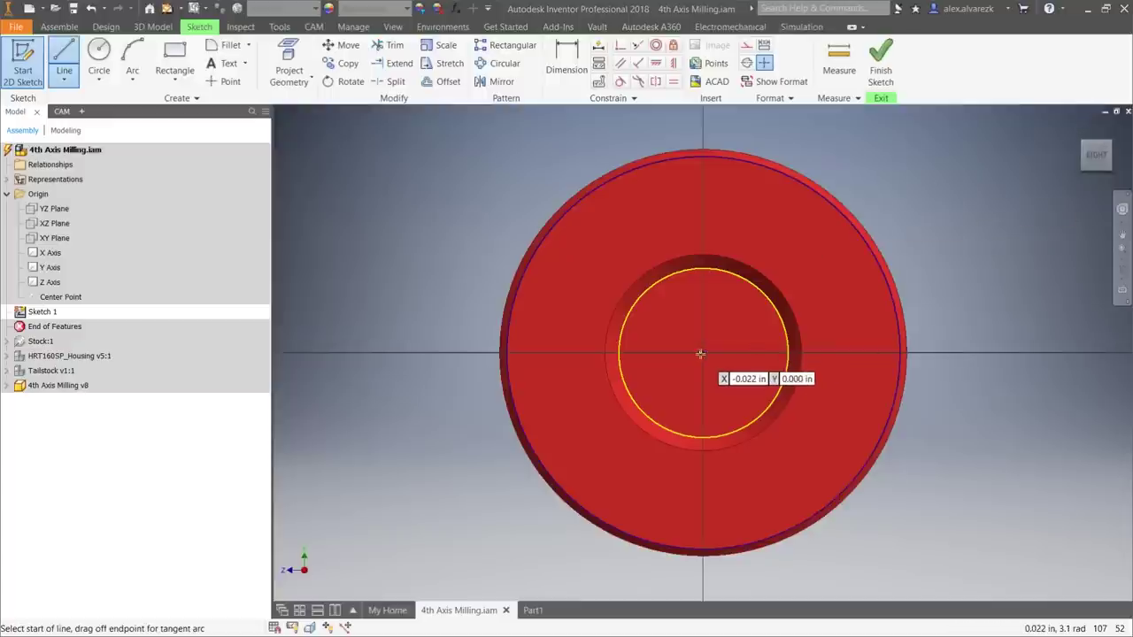
click(702, 352)
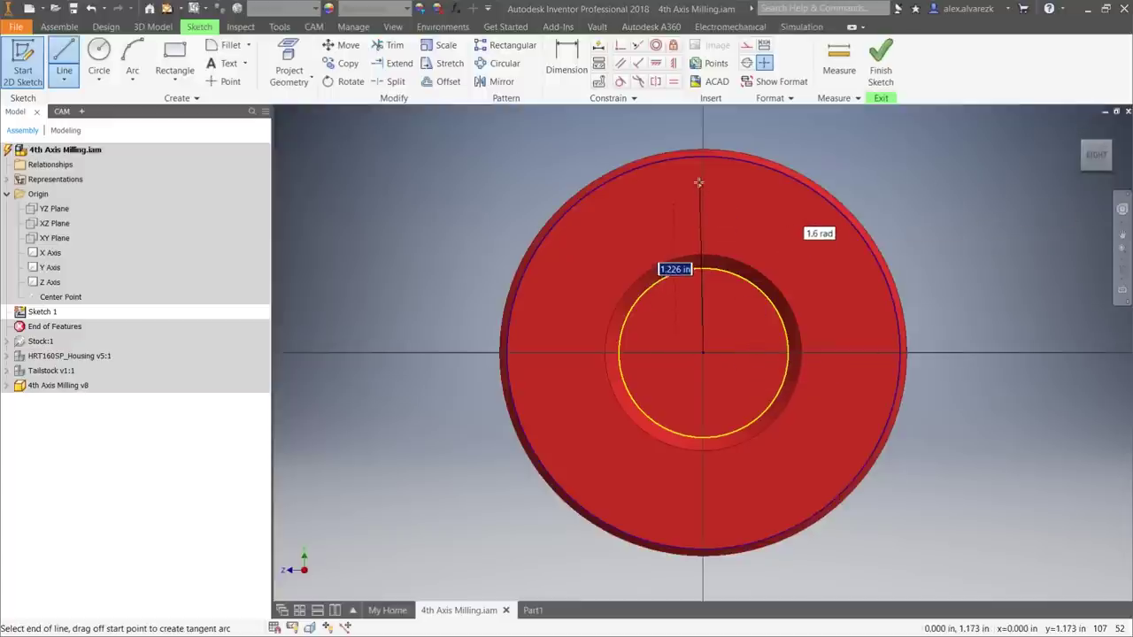
click(704, 154)
key(Escape)
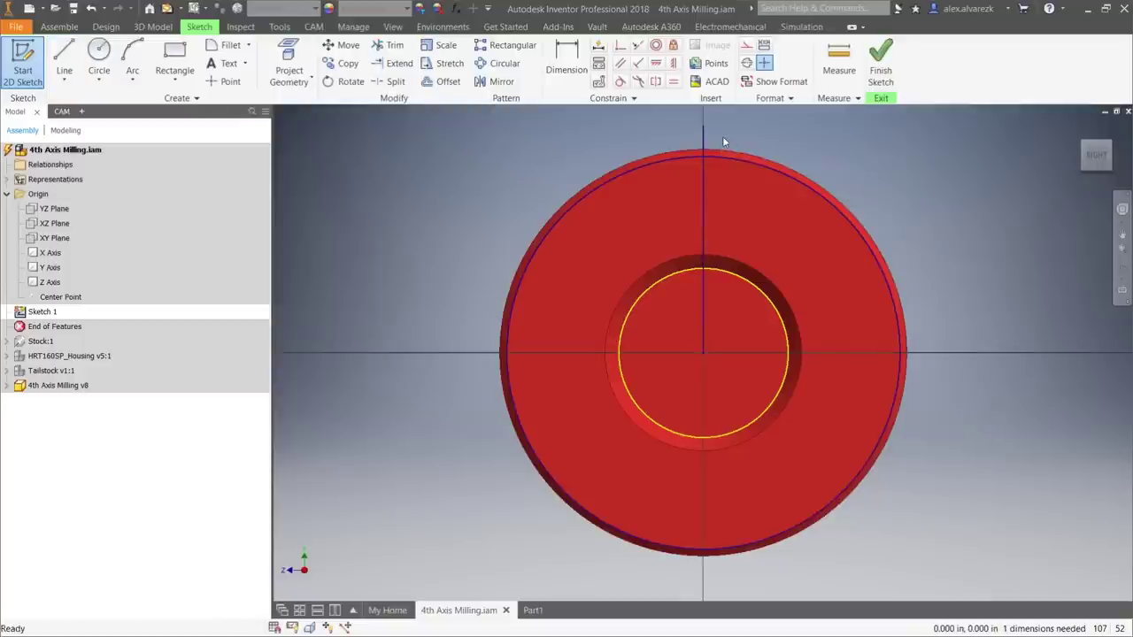
Offset the vertical sketch line by about 0.05 in to each side.
click(440, 82)
click(703, 142)
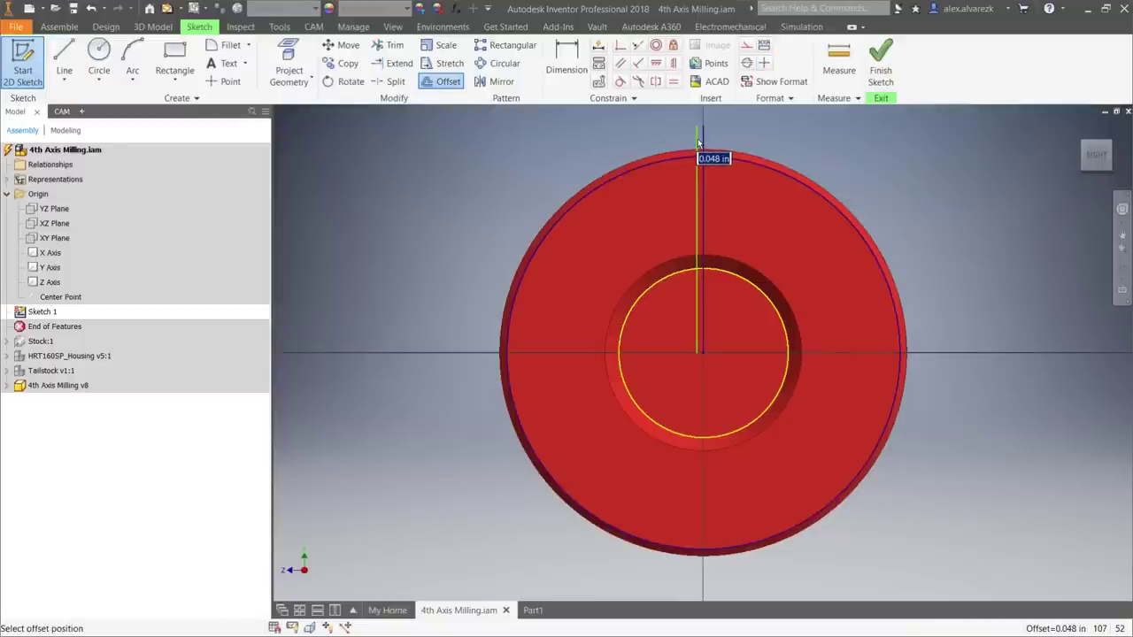
click(700, 141)
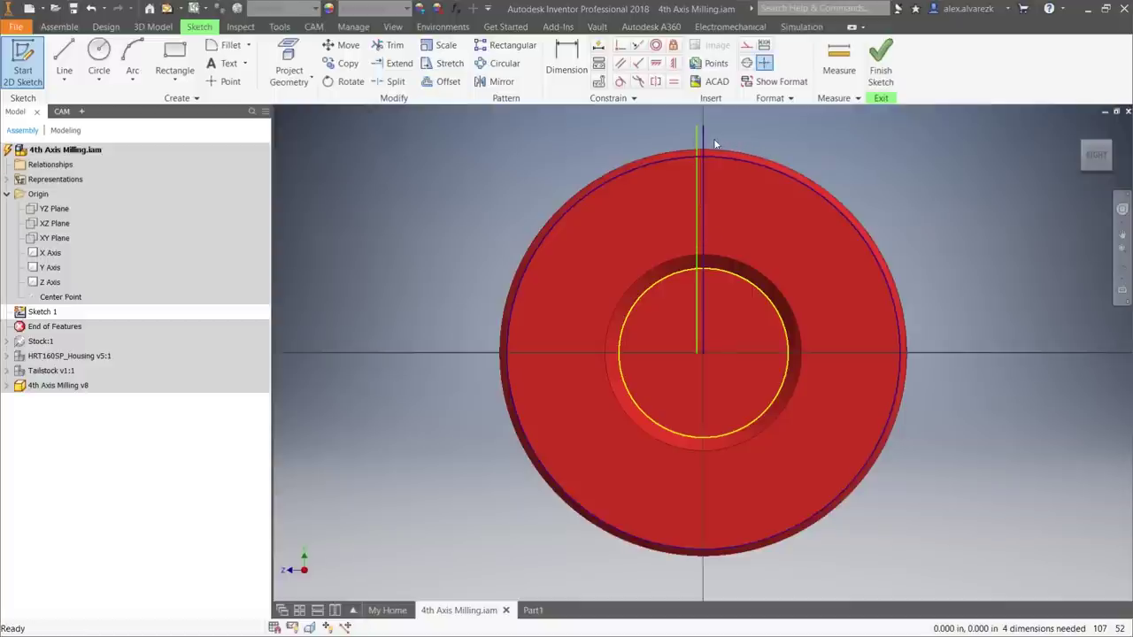
scroll(708, 142, up, 3)
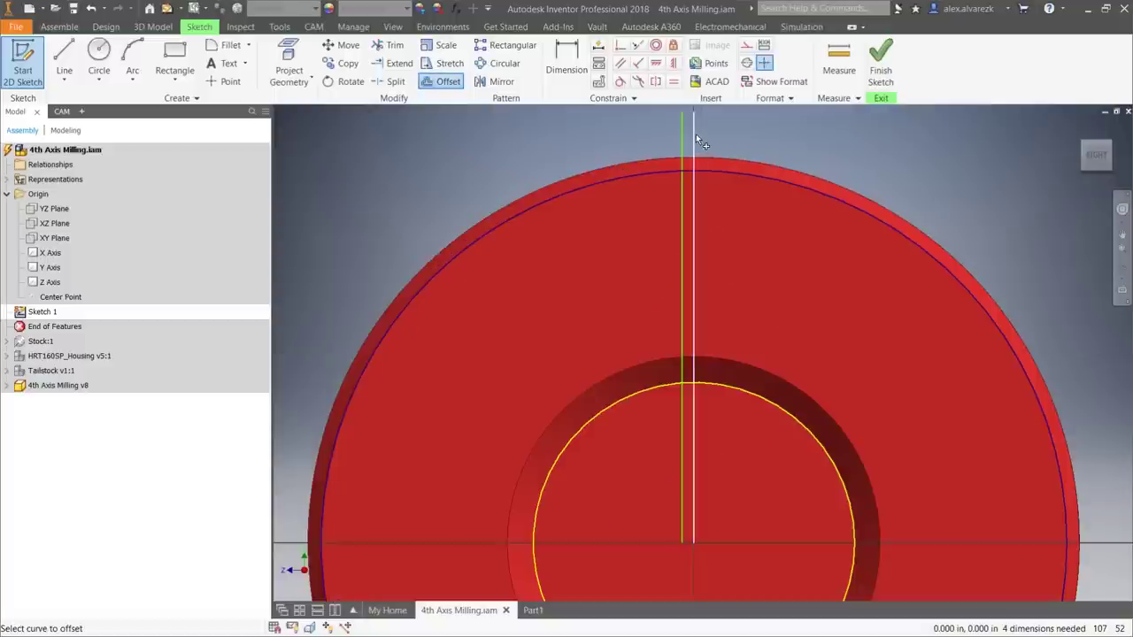
click(695, 135)
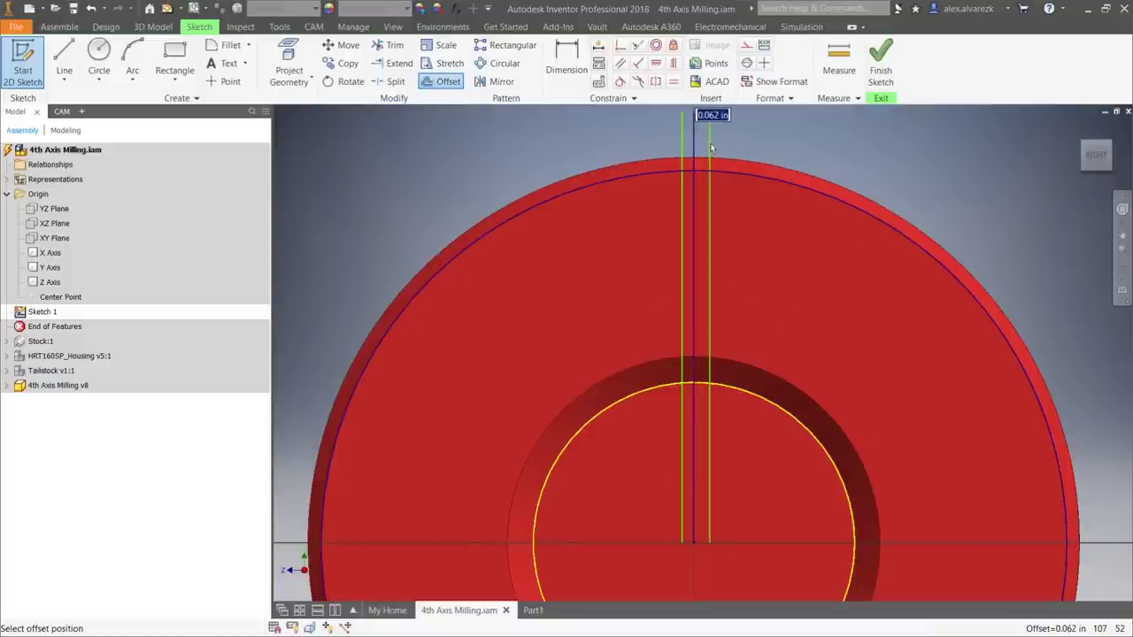
click(706, 140)
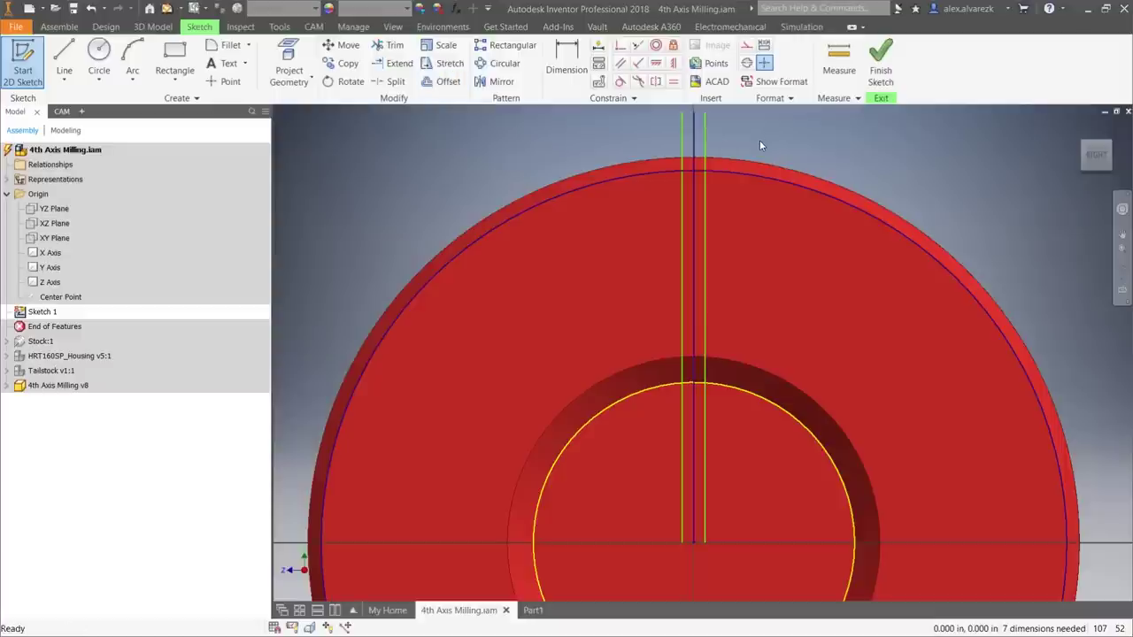
Trim the sketched circle's short segment between the two offset lines to leave a small gap.
scroll(677, 151, up, 5)
key(x)
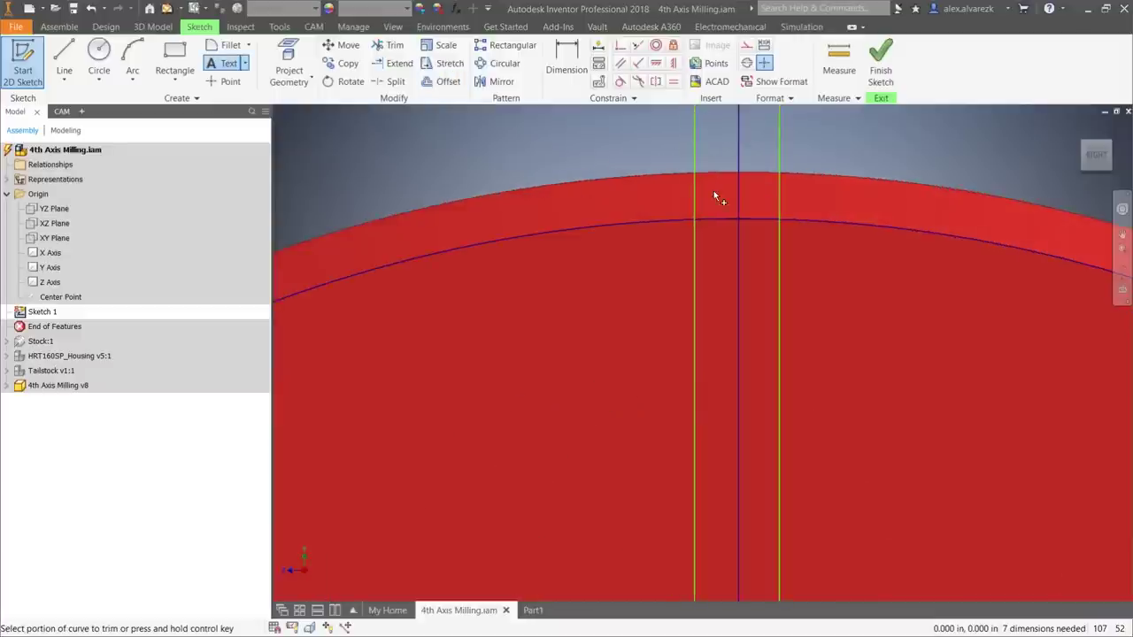
mouse_move(720, 185)
mouse_down()
mouse_move(719, 262)
mouse_move(765, 198)
mouse_up()
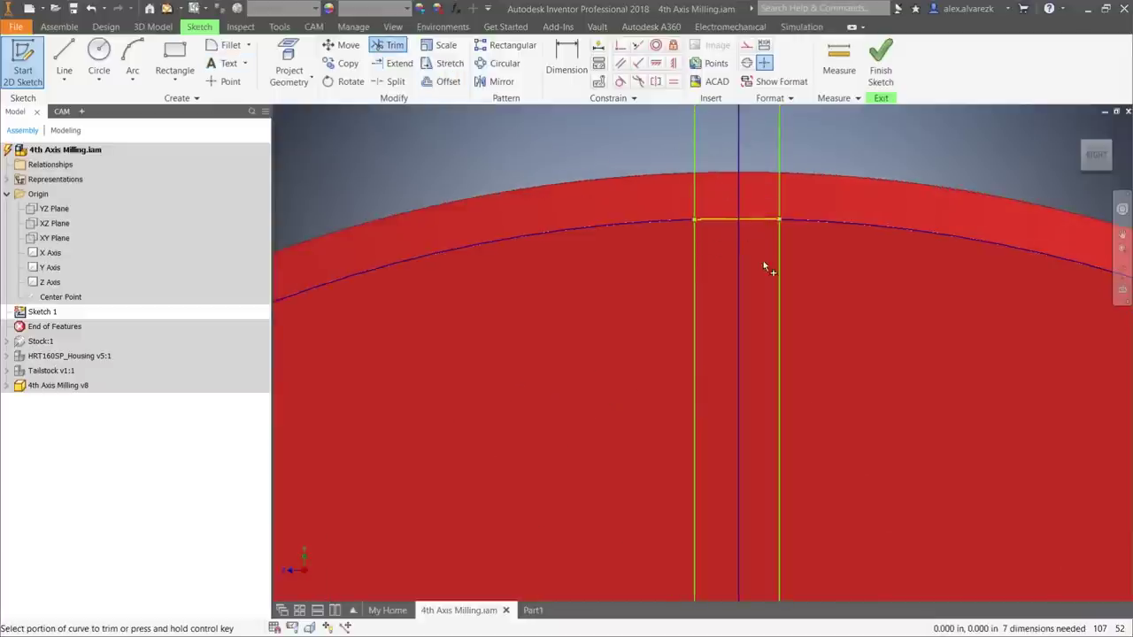
key(Escape)
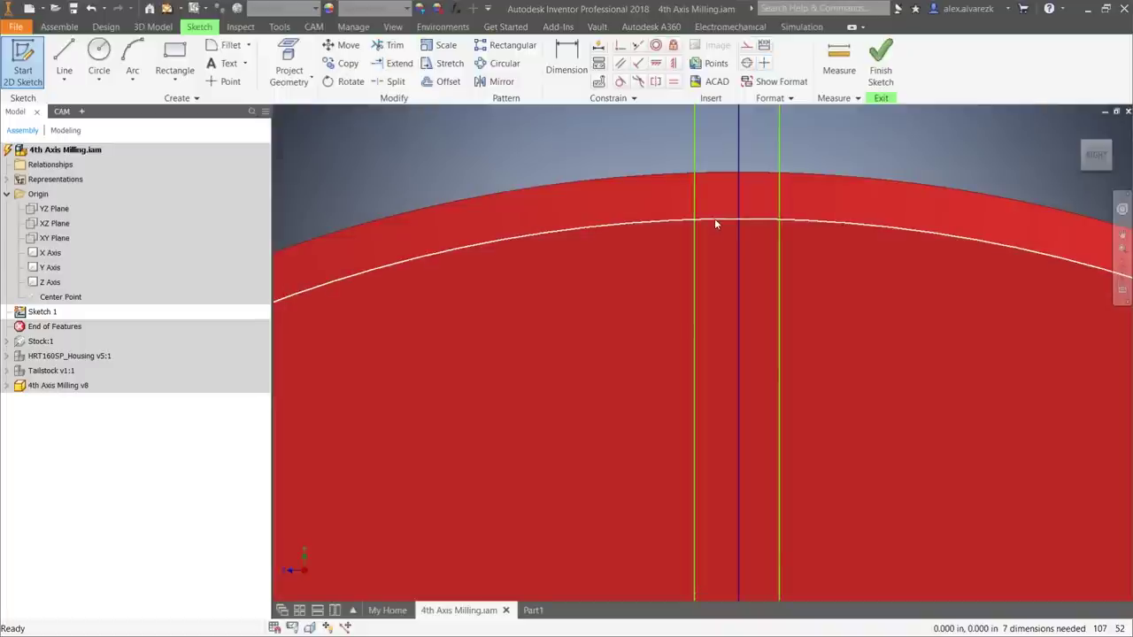
right_click(716, 222)
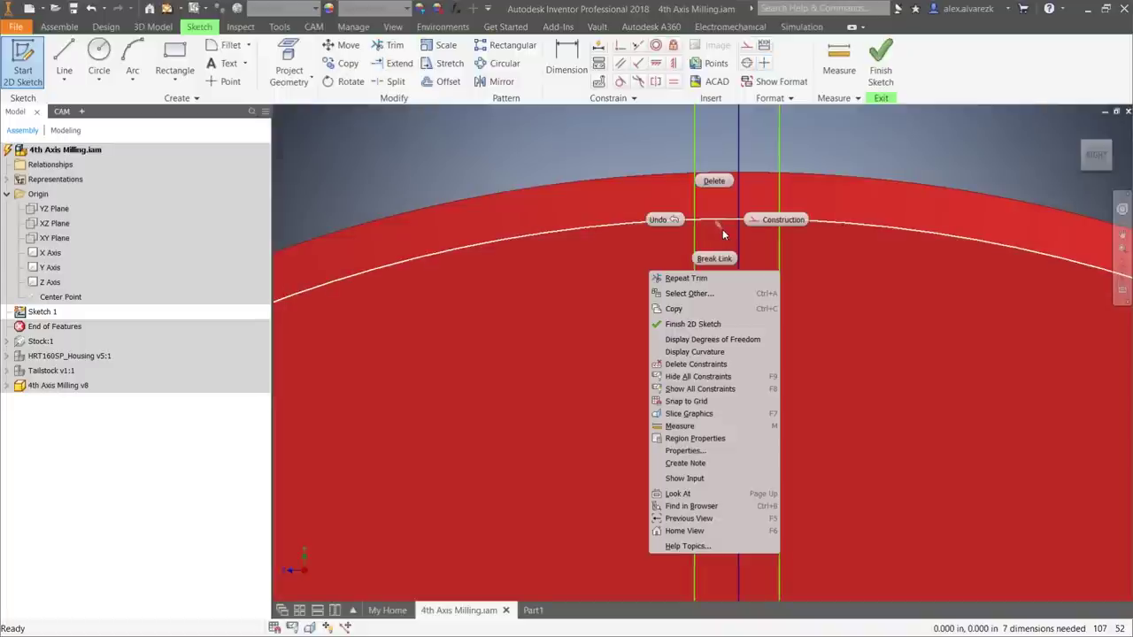
key(Escape)
Regenerate Setup6's toolpaths and finish the end-face sketch.
scroll(856, 177, up, 2)
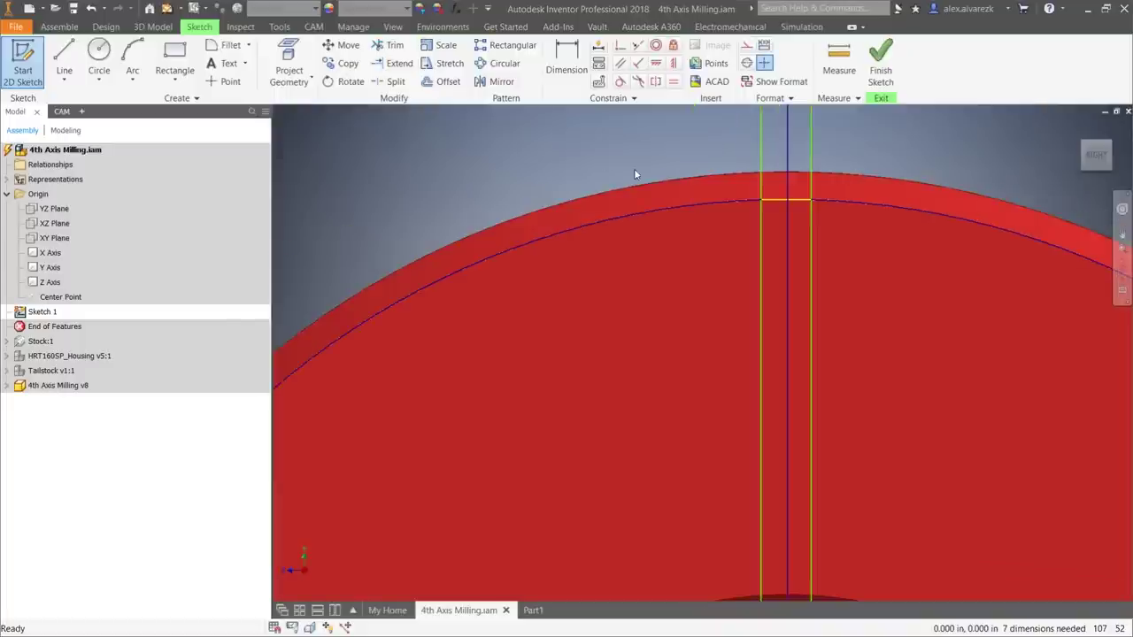
scroll(773, 185, up, 5)
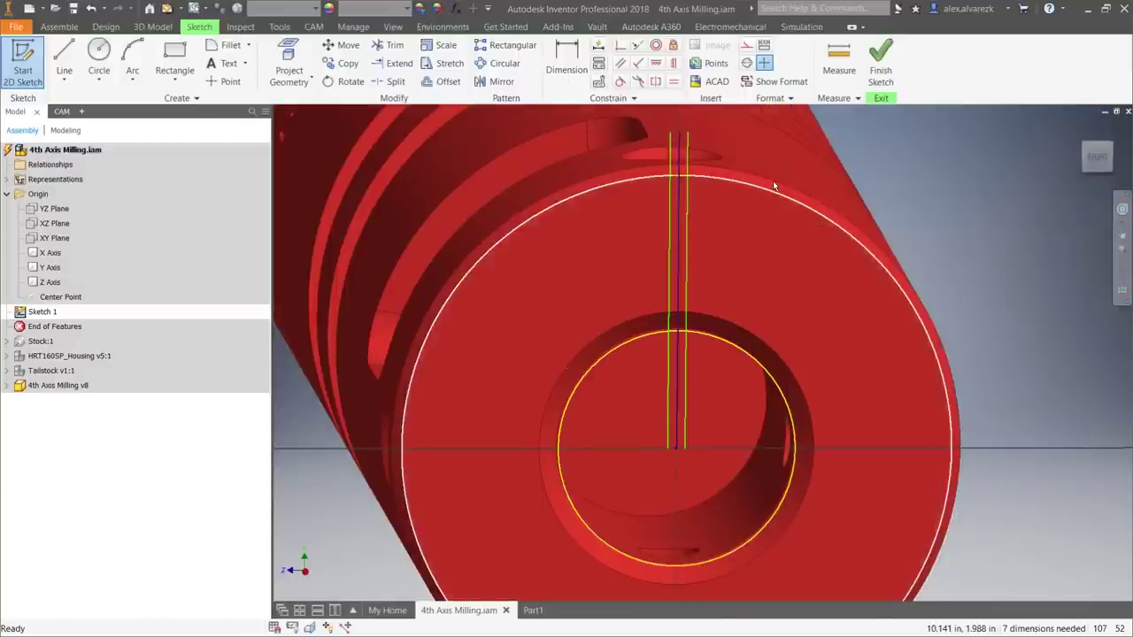
scroll(913, 211, up, 2)
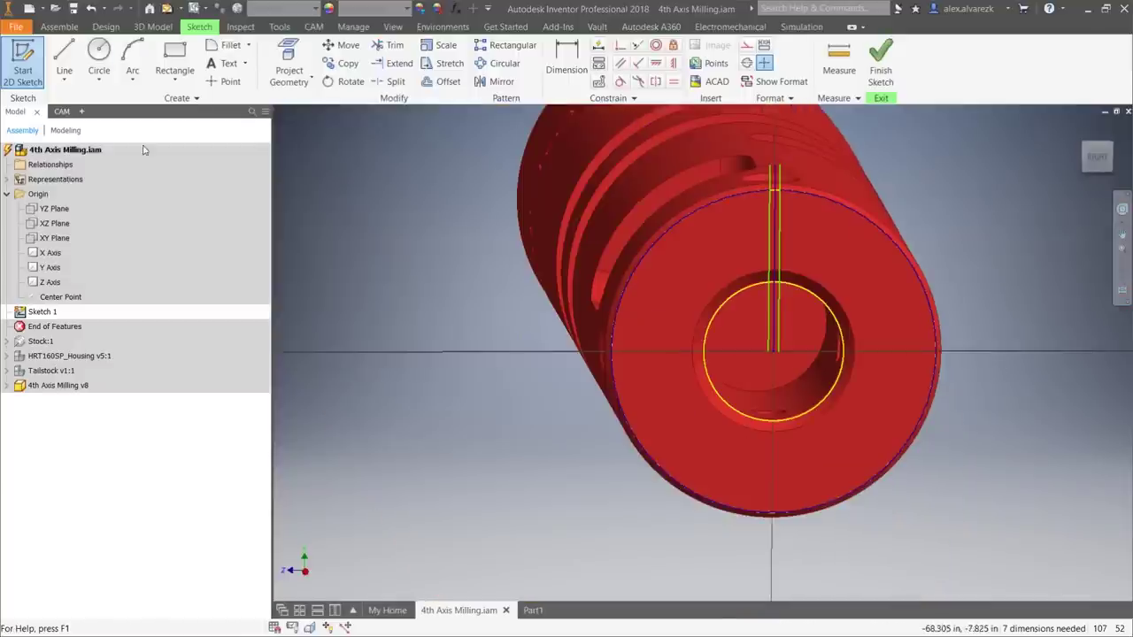
click(61, 111)
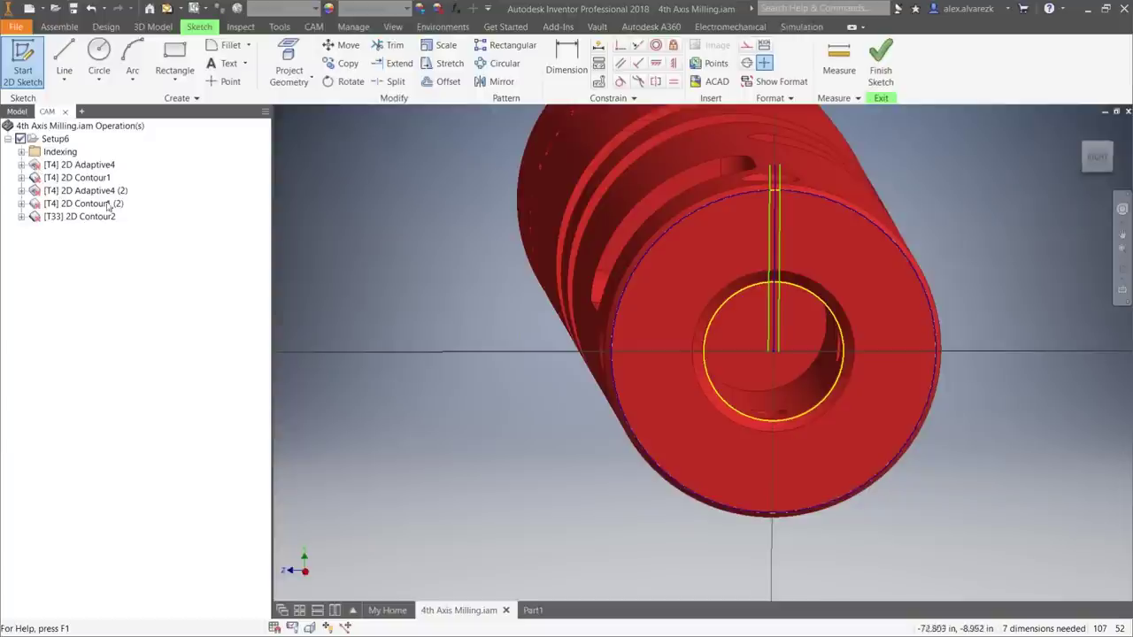
click(55, 139)
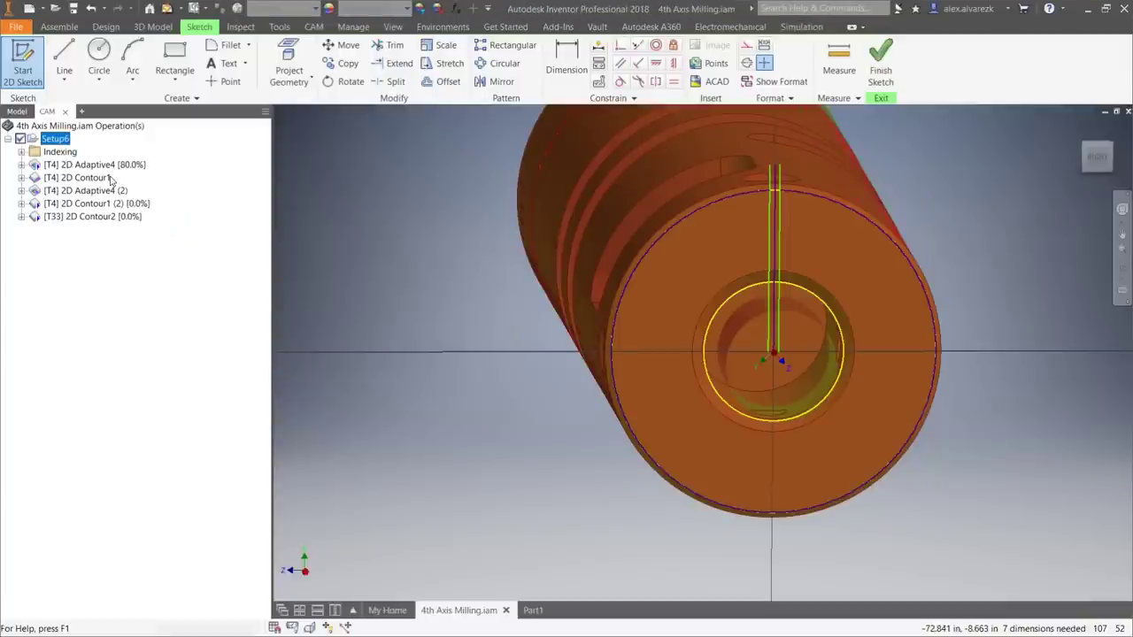
click(313, 27)
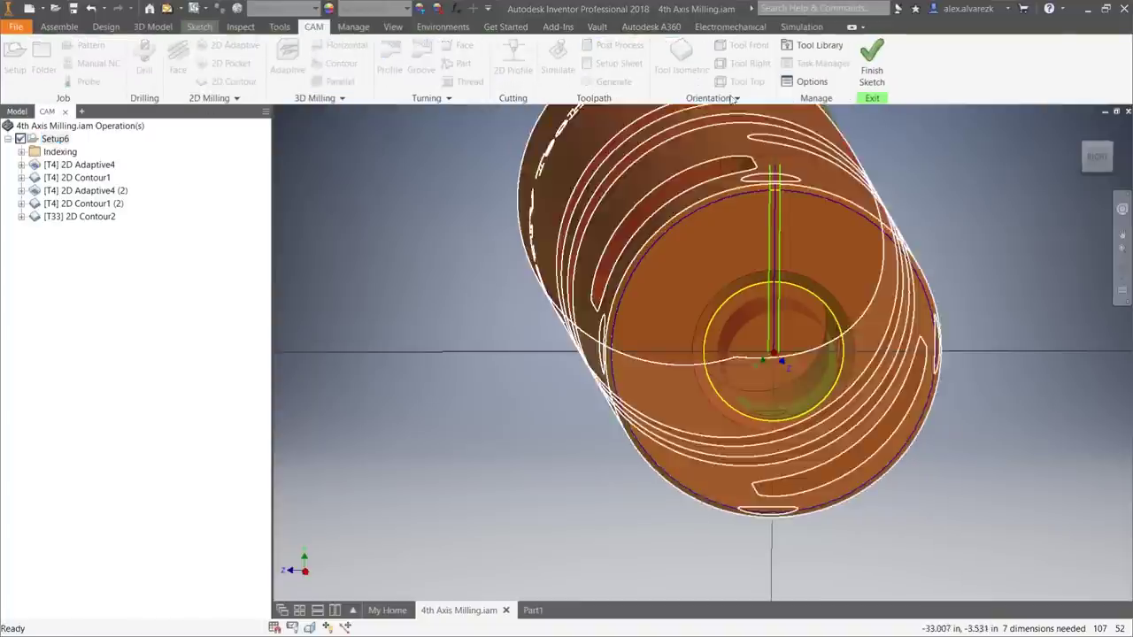
click(872, 62)
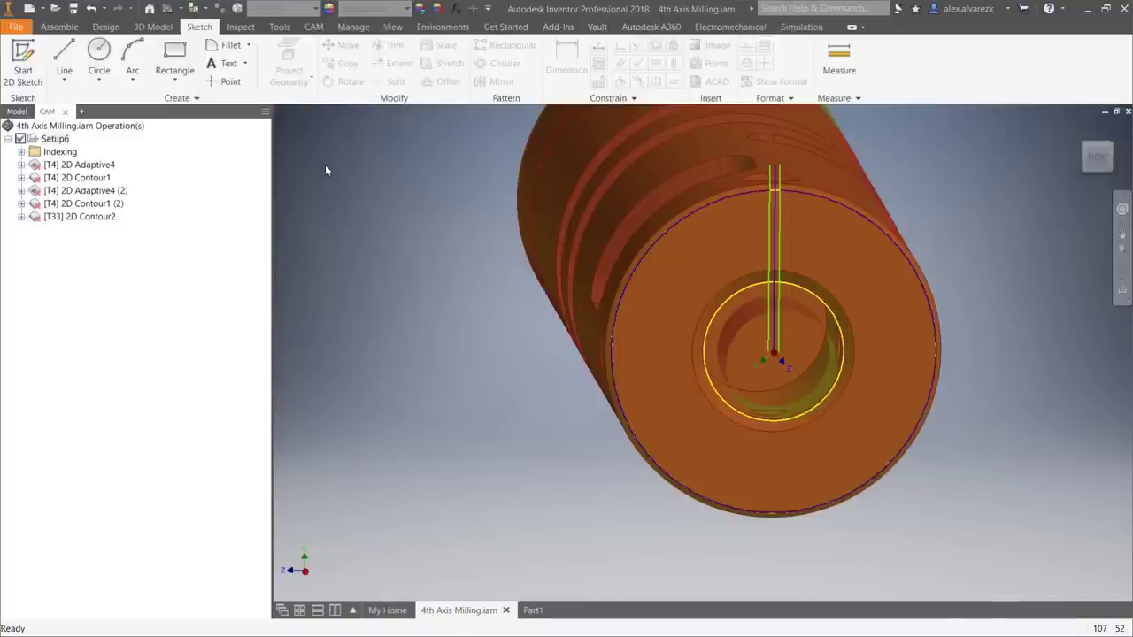
Start a 2D Contour operation and select the gapped circle sketched on the part's end face as its contour.
click(314, 27)
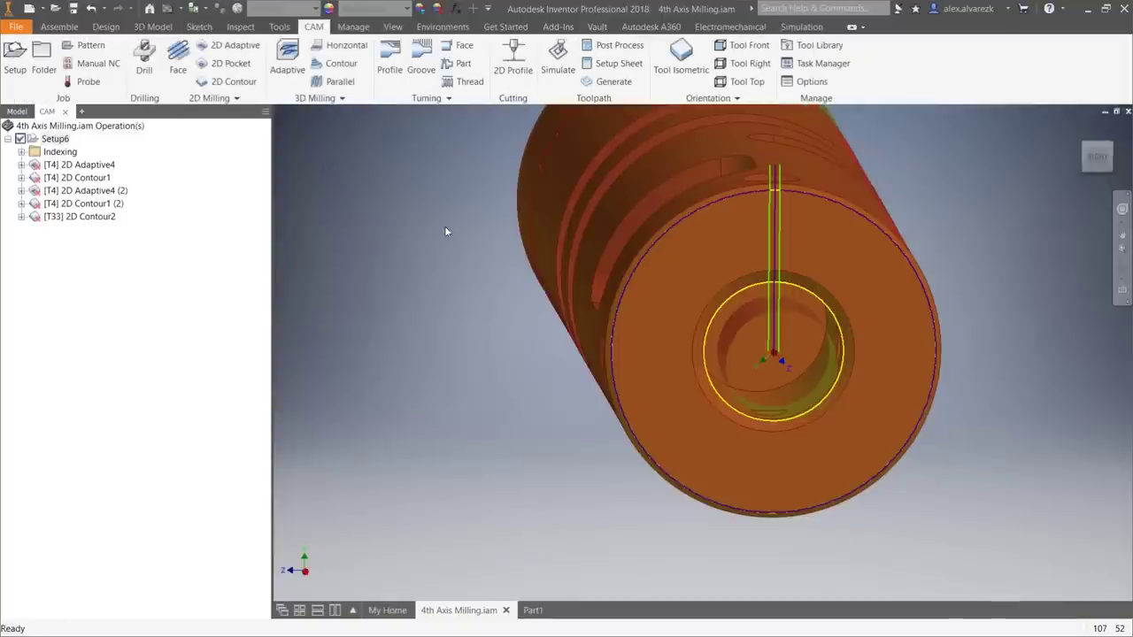
click(234, 81)
scroll(759, 208, down, 2)
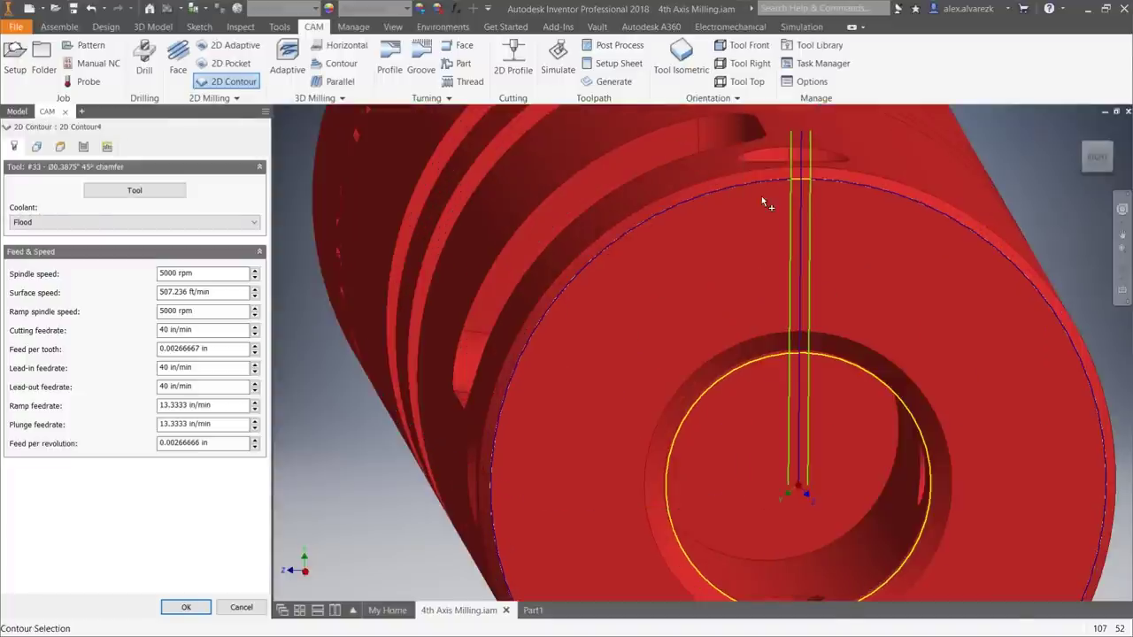
scroll(765, 182, down, 4)
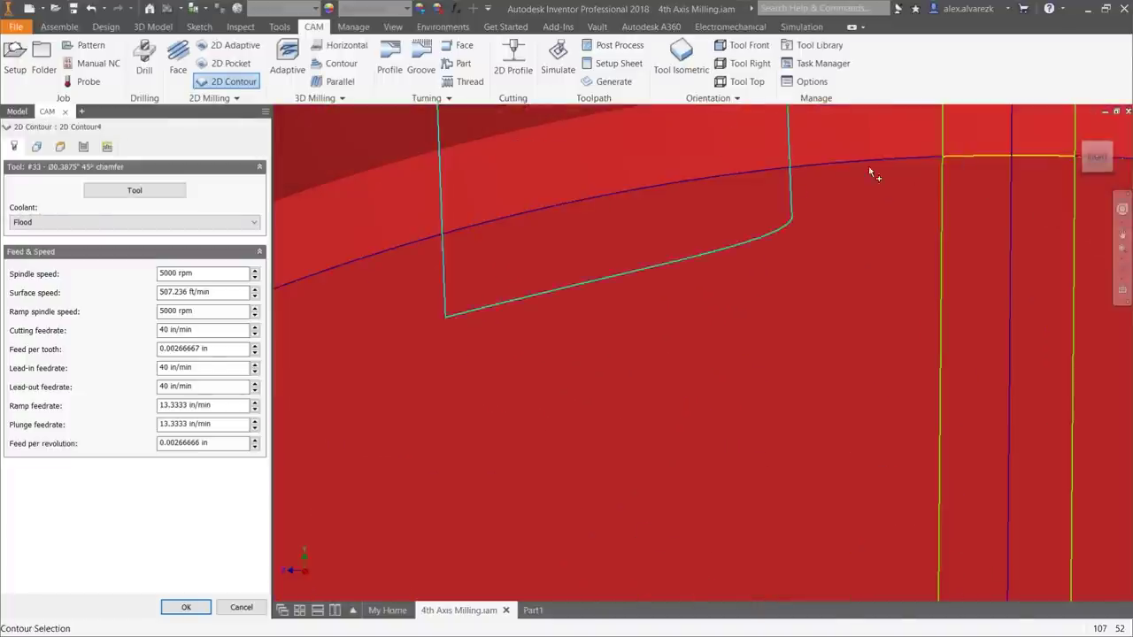
click(916, 166)
scroll(825, 256, up, 7)
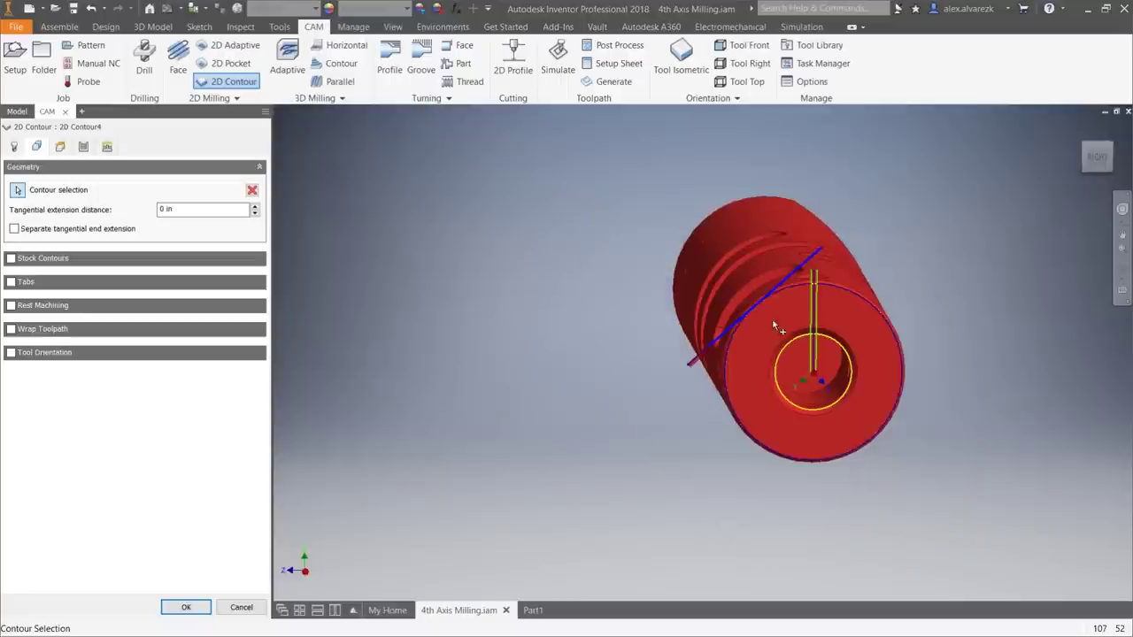
Enable Wrap Toolpath and pick the part's outer cylindrical face of 1.5 in radius as the wrap cylinder.
click(11, 329)
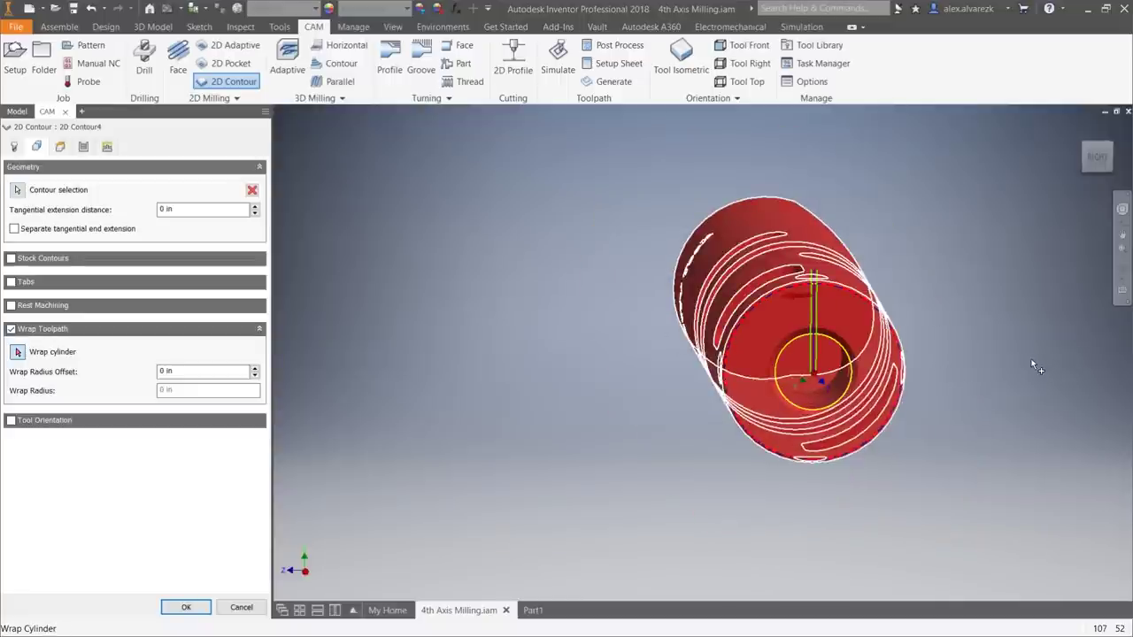
scroll(820, 269, down, 6)
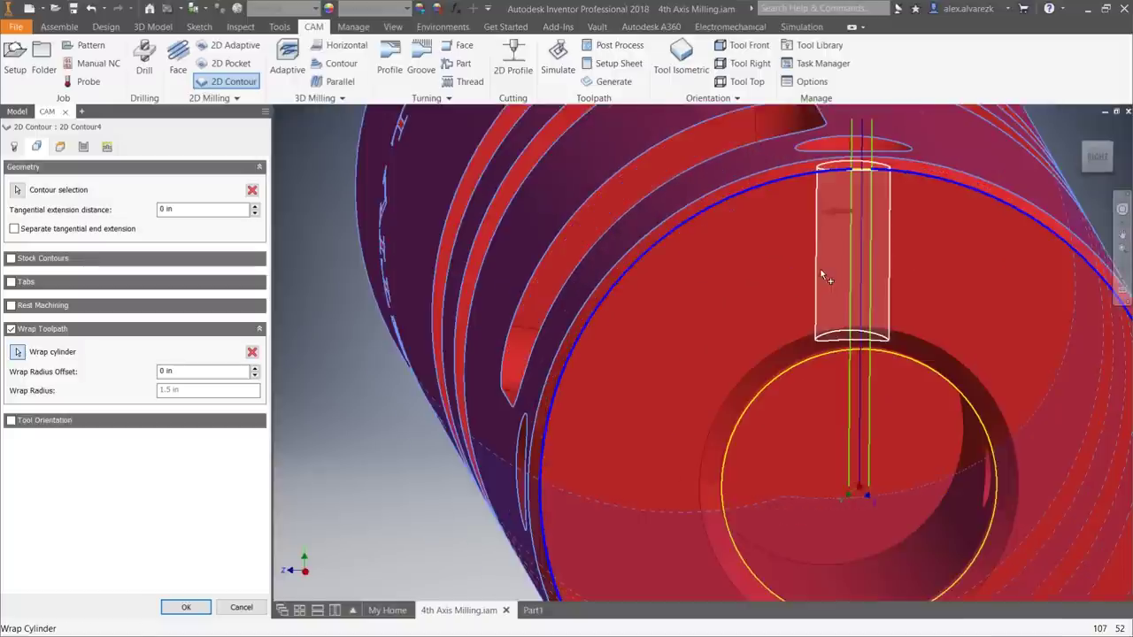
scroll(767, 276, up, 4)
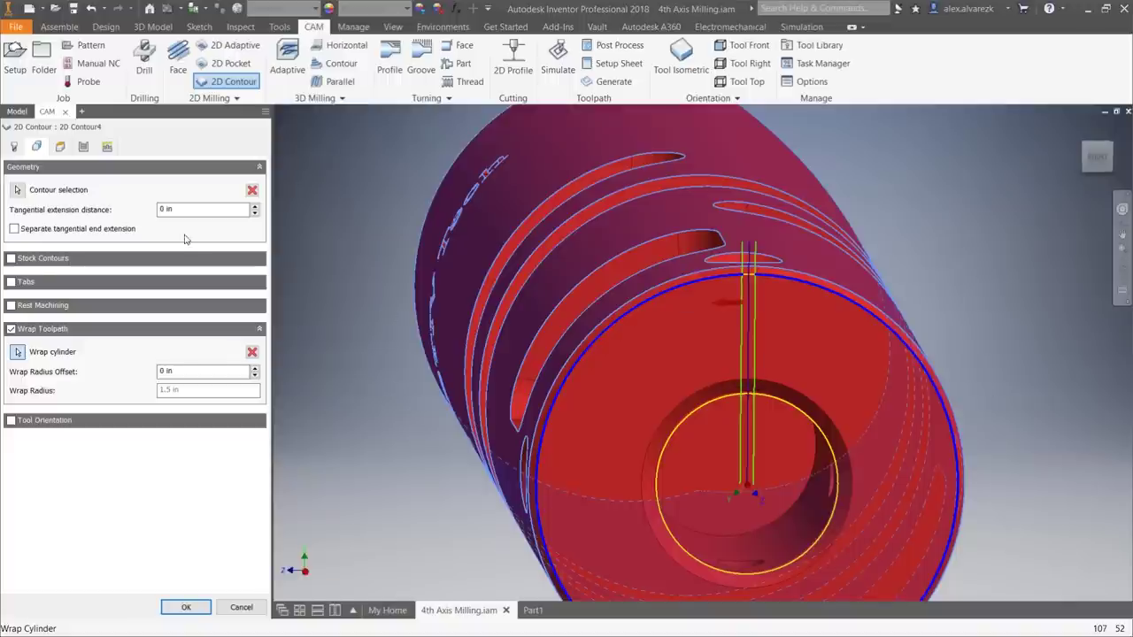
Set the contour's tangential extension distance to .25 in to span the gap, and create the wrapped operation.
click(751, 281)
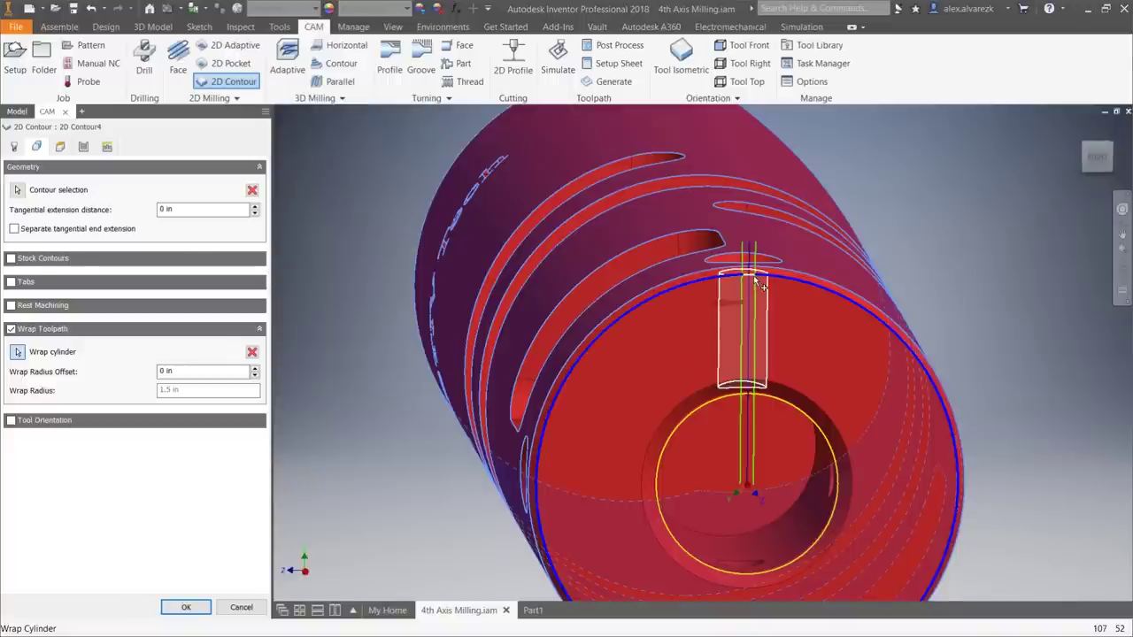
click(198, 210)
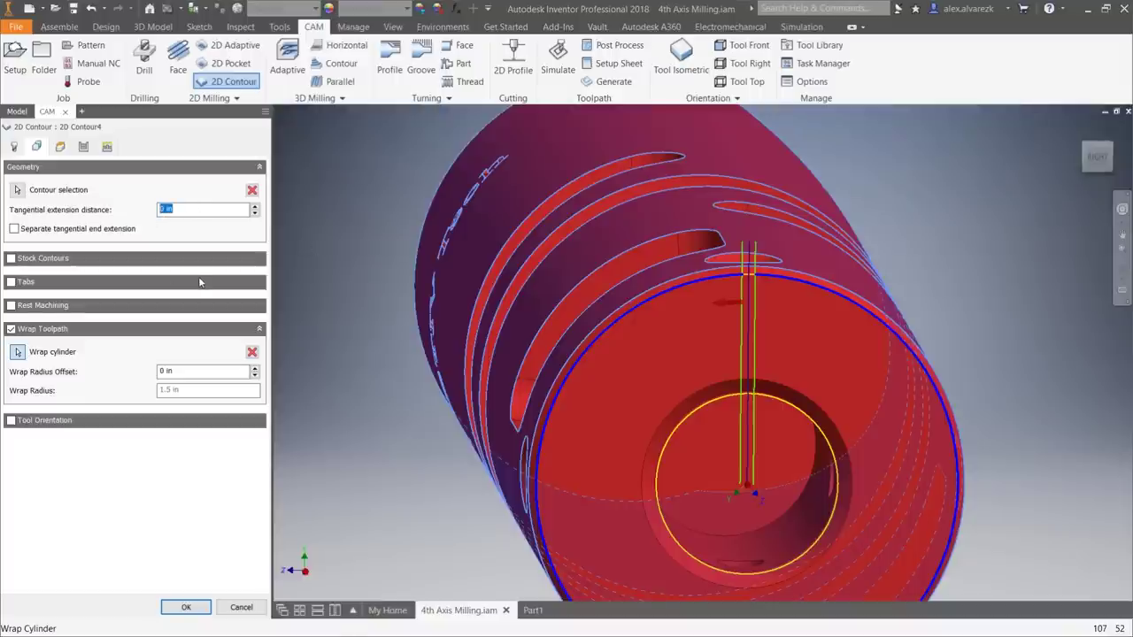
mouse_move(200, 282)
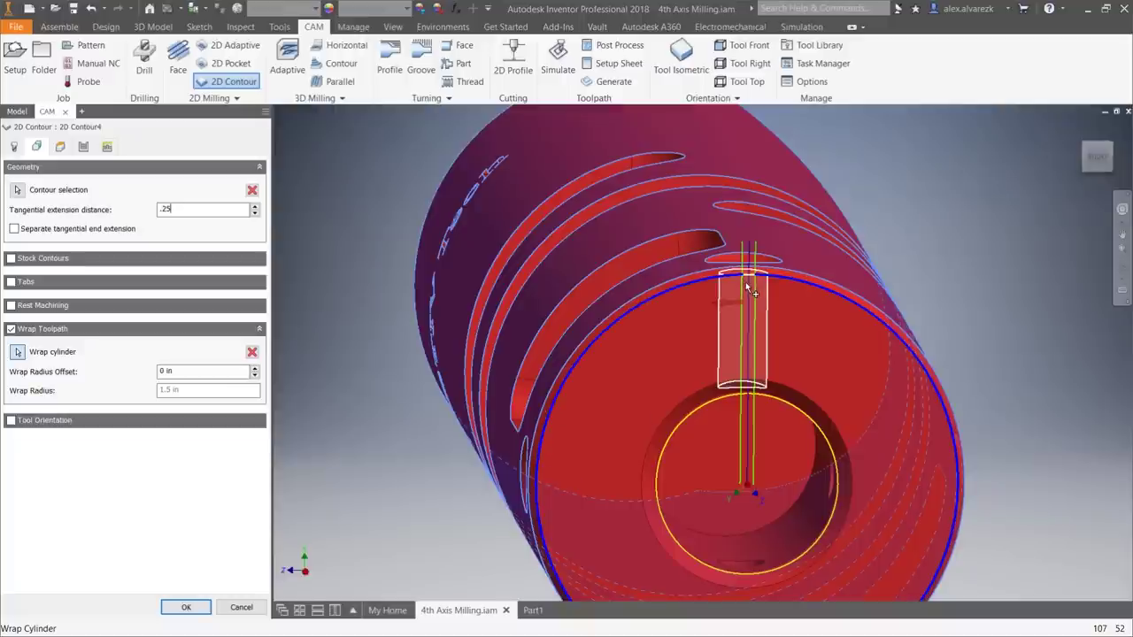
click(186, 609)
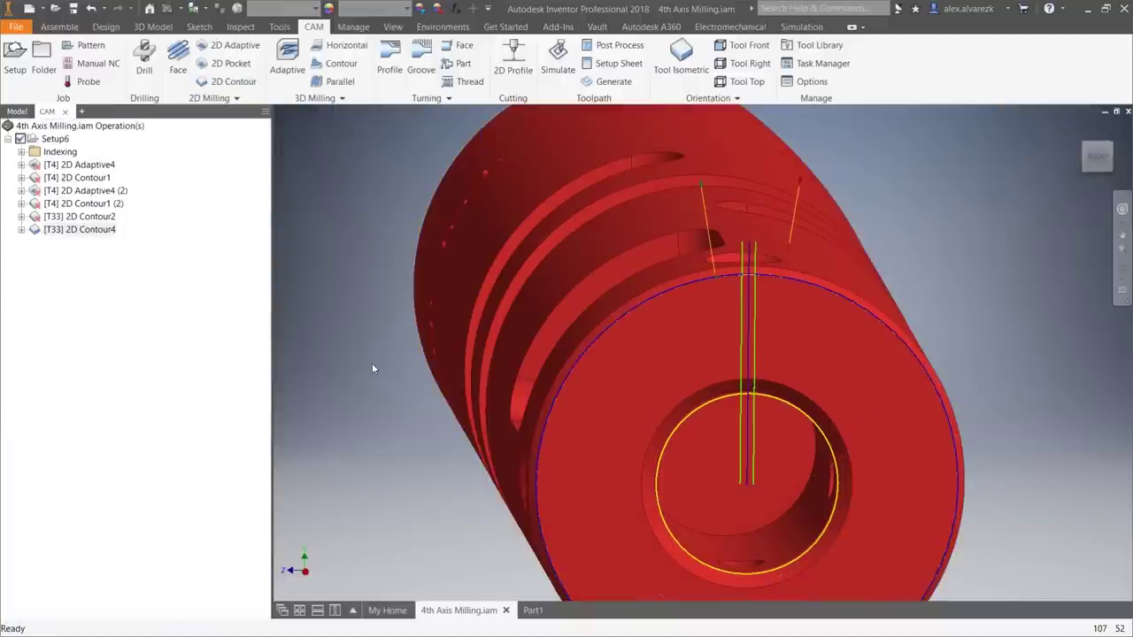
Regenerate the outdated toolpaths from 2D Adaptive4 to 2D Contour2 and those in the Indexing folder.
scroll(502, 386, up, 3)
scroll(577, 332, down, 3)
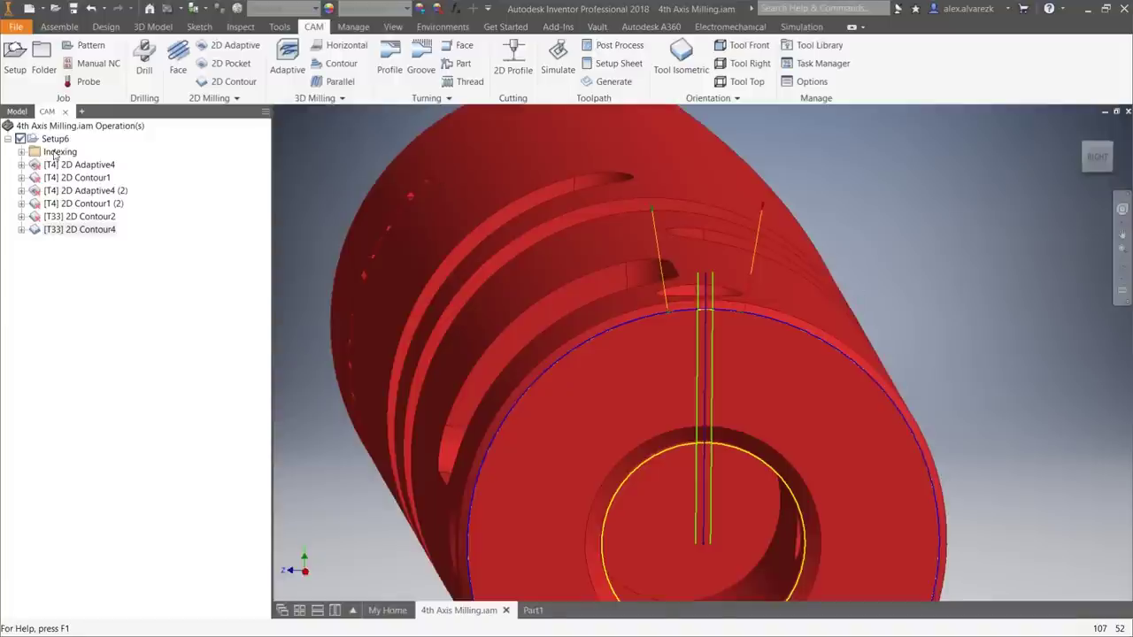
click(61, 168)
shift+click(74, 219)
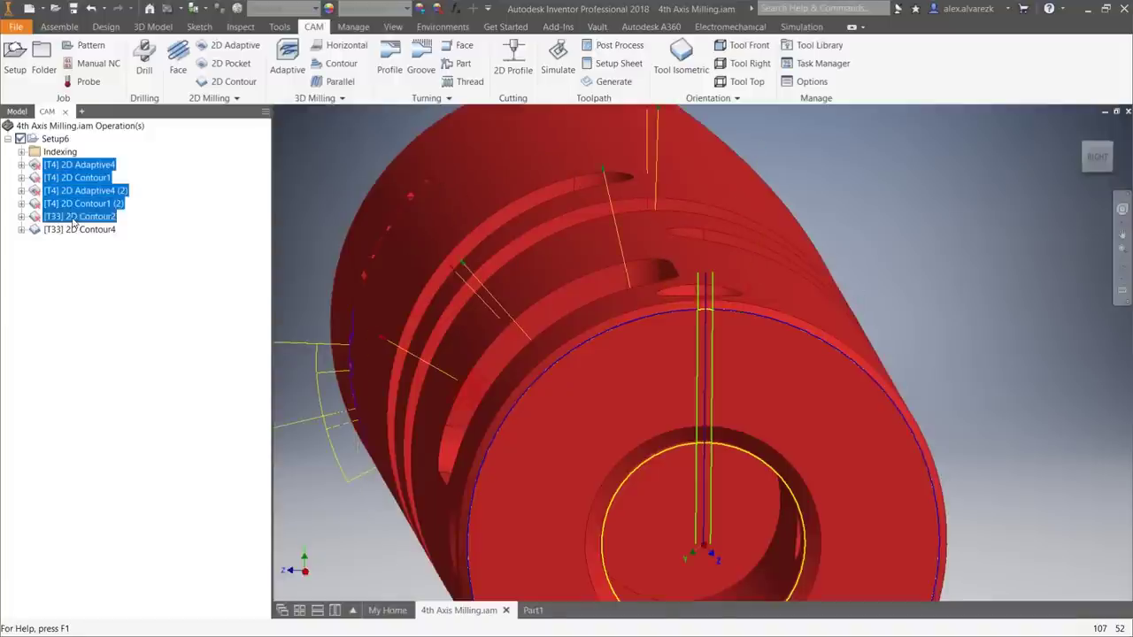
key(ctrl+g)
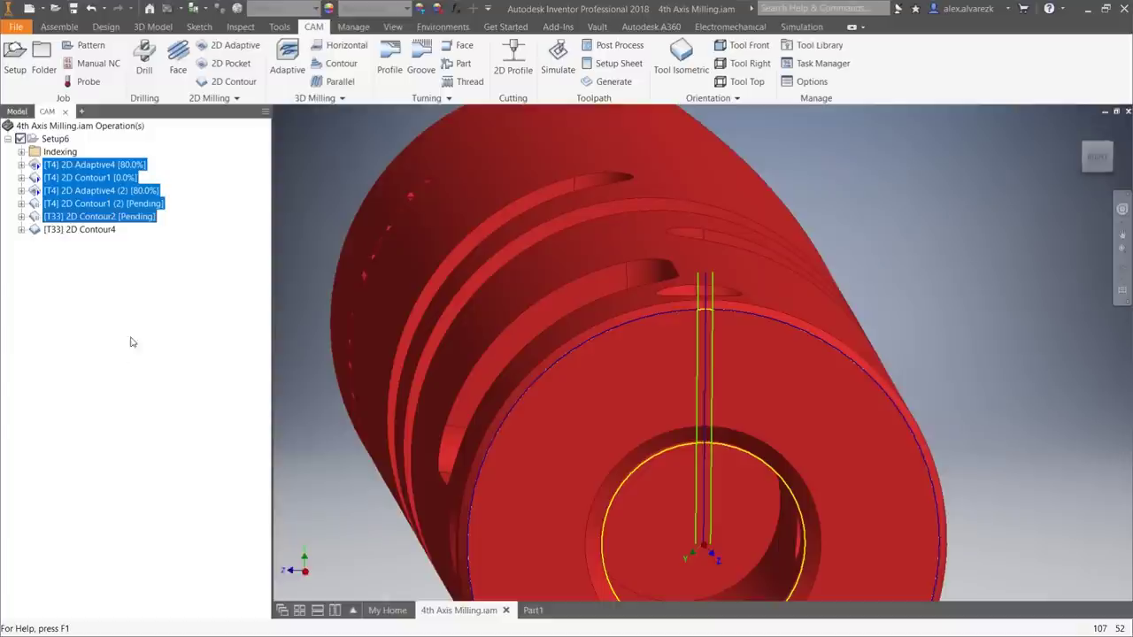
click(21, 153)
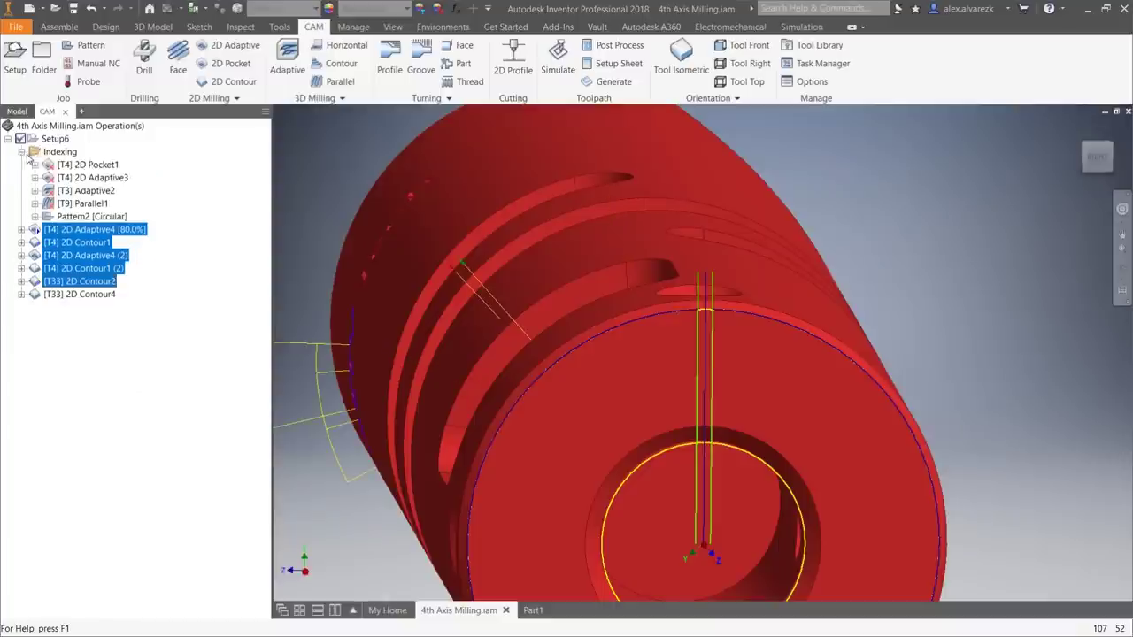
click(58, 152)
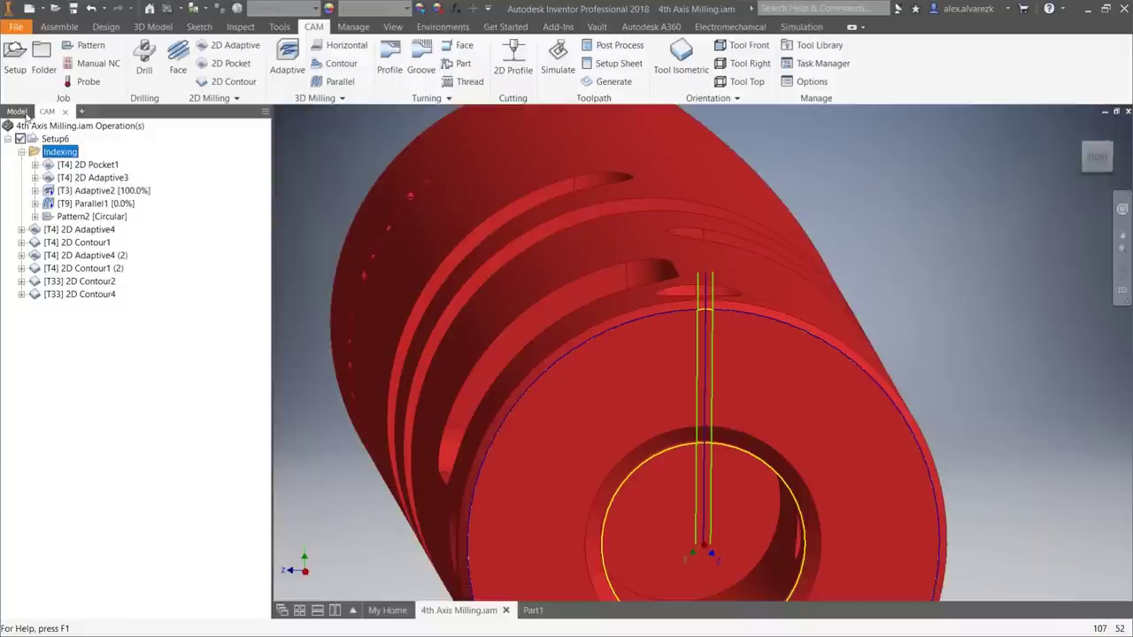
Hide the end-face sketch in the assembly and return to the CAM operations list.
click(17, 111)
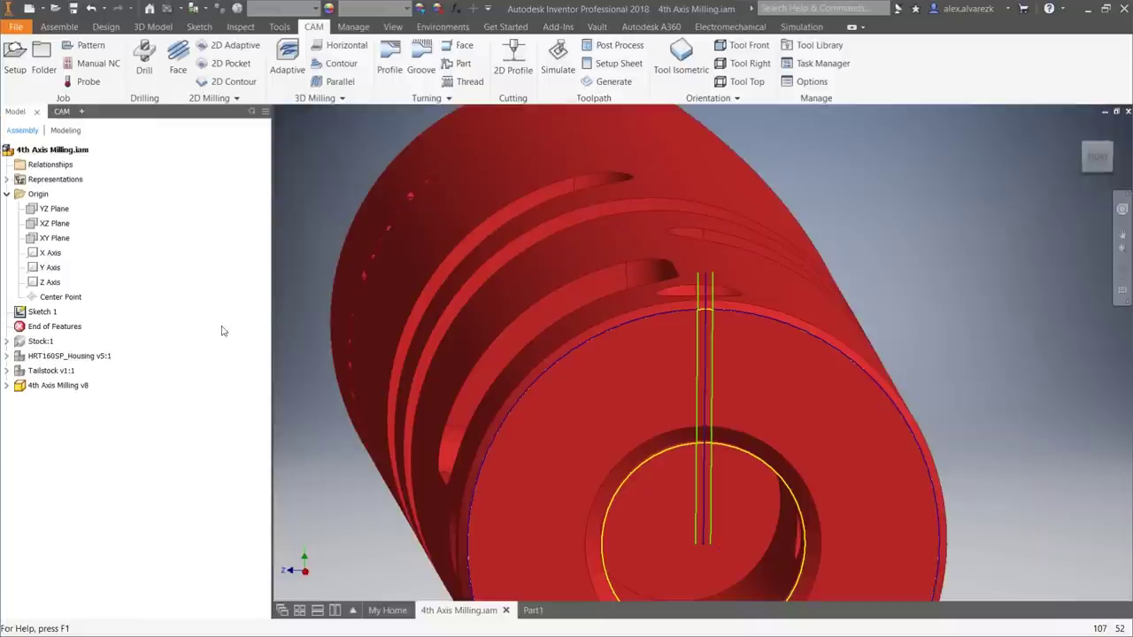
scroll(278, 303, up, 3)
middle_drag(303, 252, 365, 245)
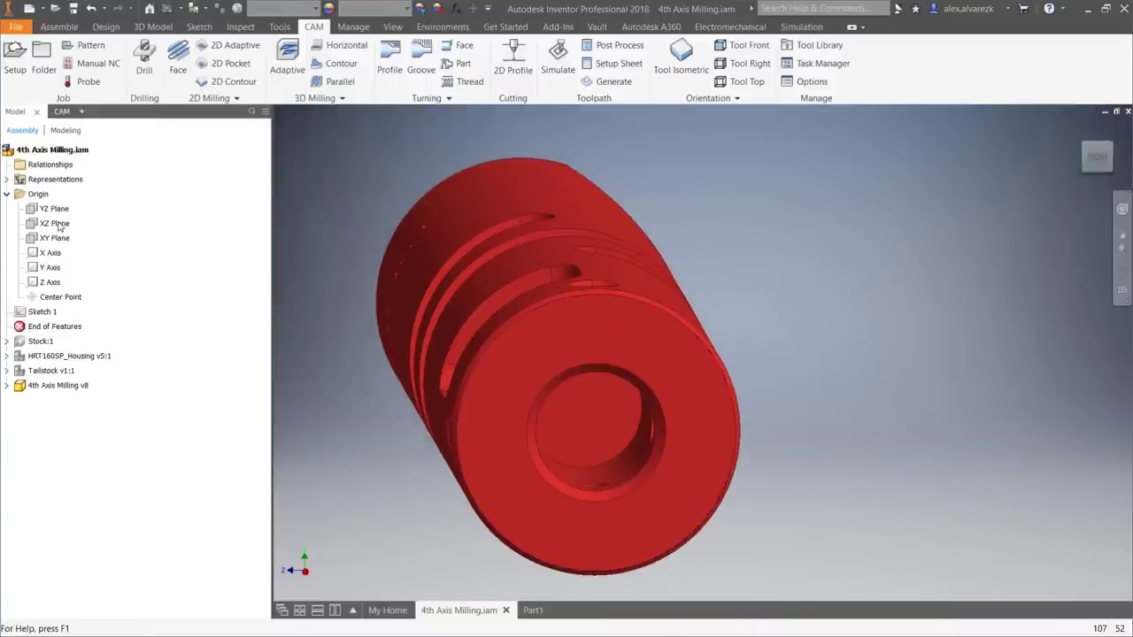
click(61, 111)
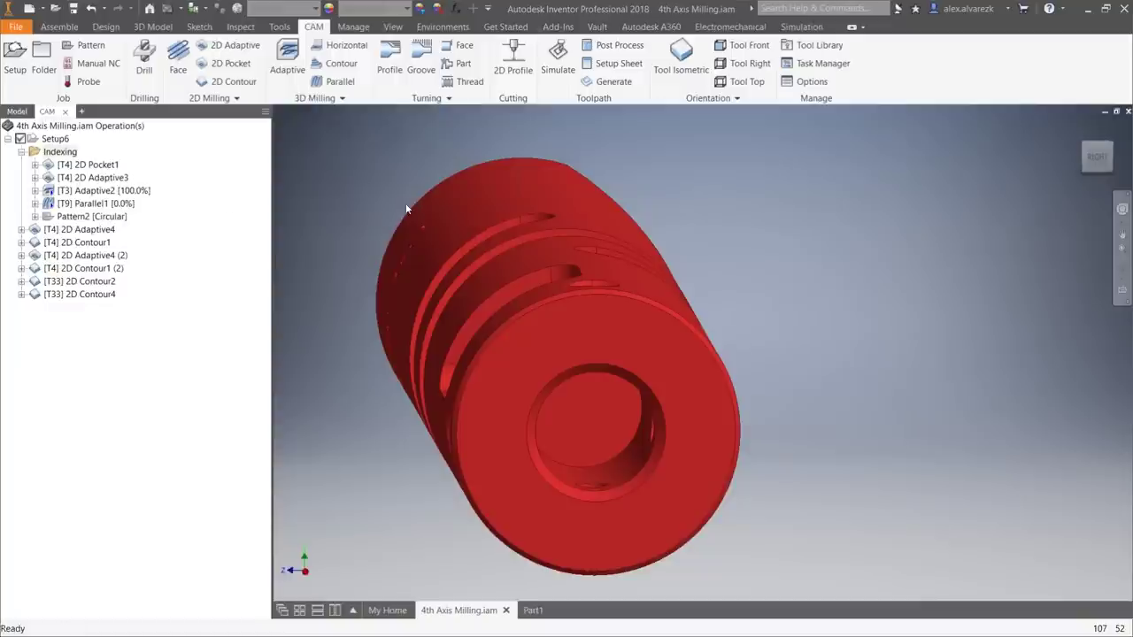
Simulate all of Setup6 and play the pocket machining at a faster speed, viewed from the side.
click(55, 140)
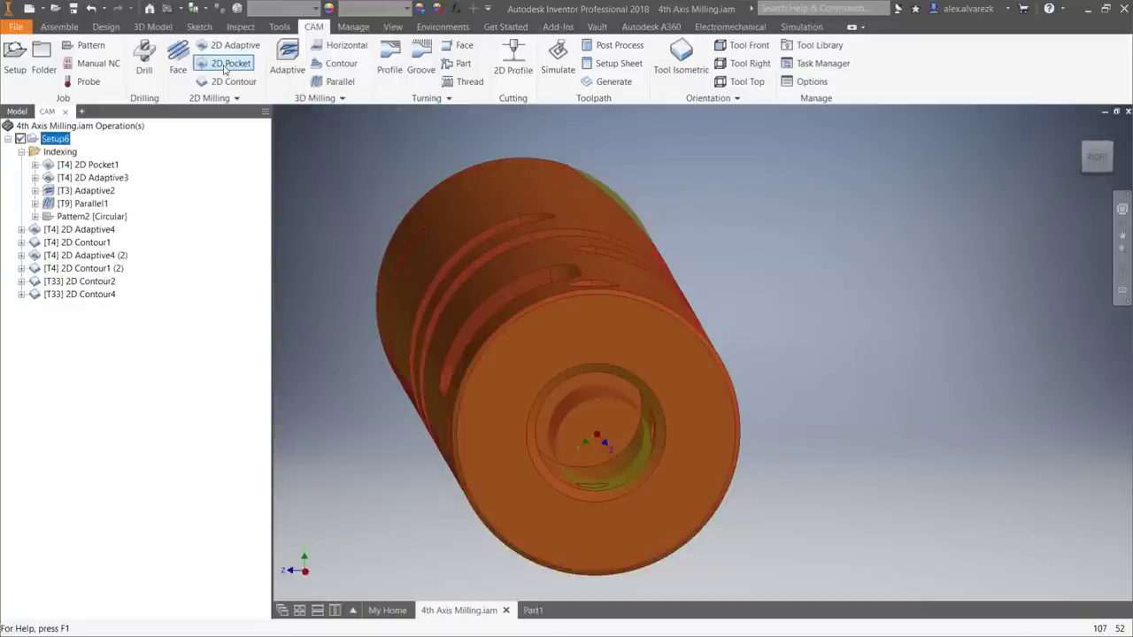
click(560, 50)
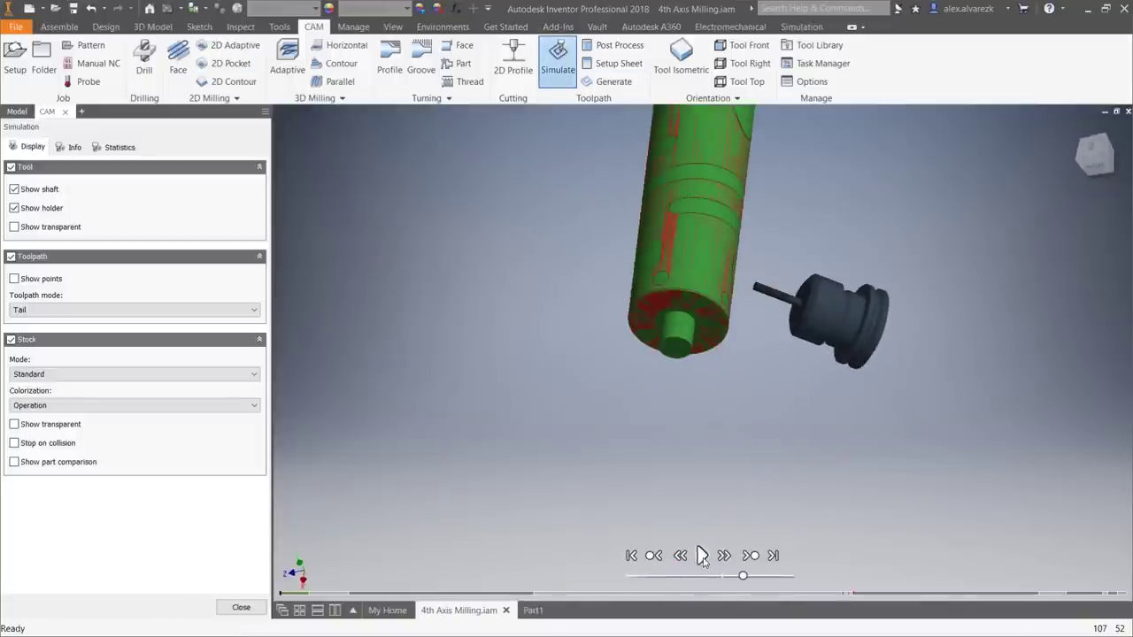
shift+middle_drag(754, 472, 620, 345)
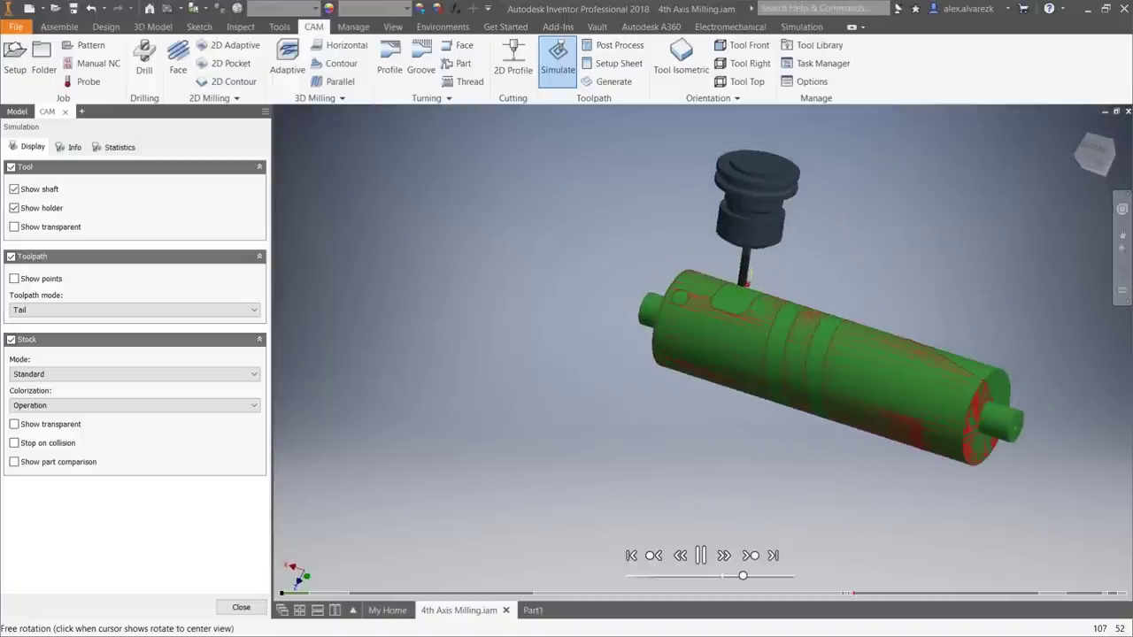
scroll(713, 347, up, 3)
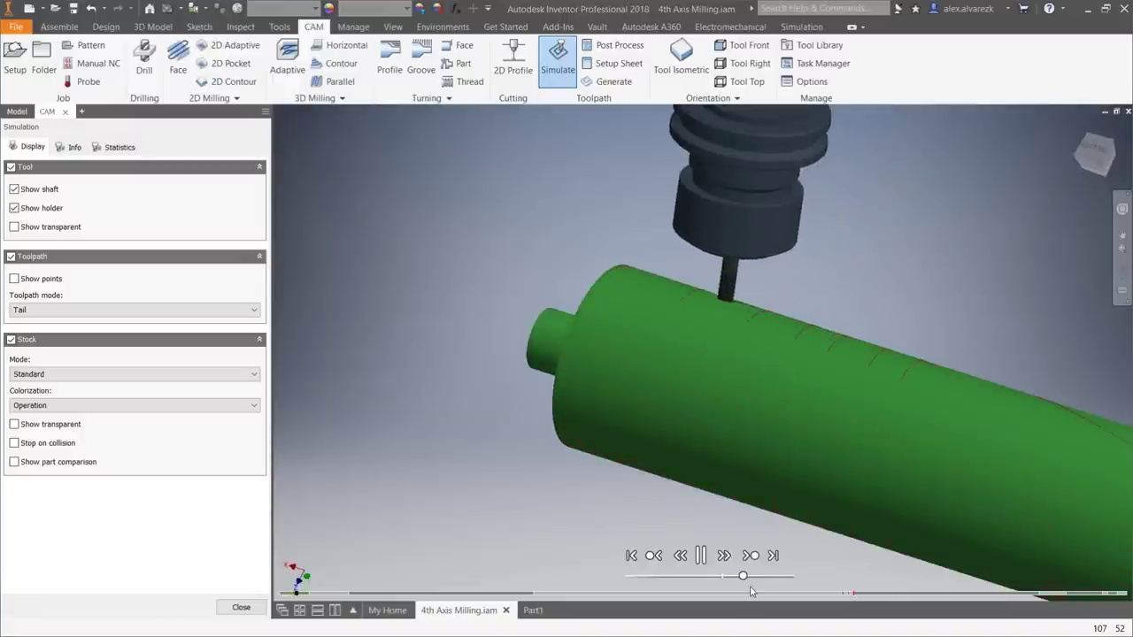
drag(743, 575, 764, 575)
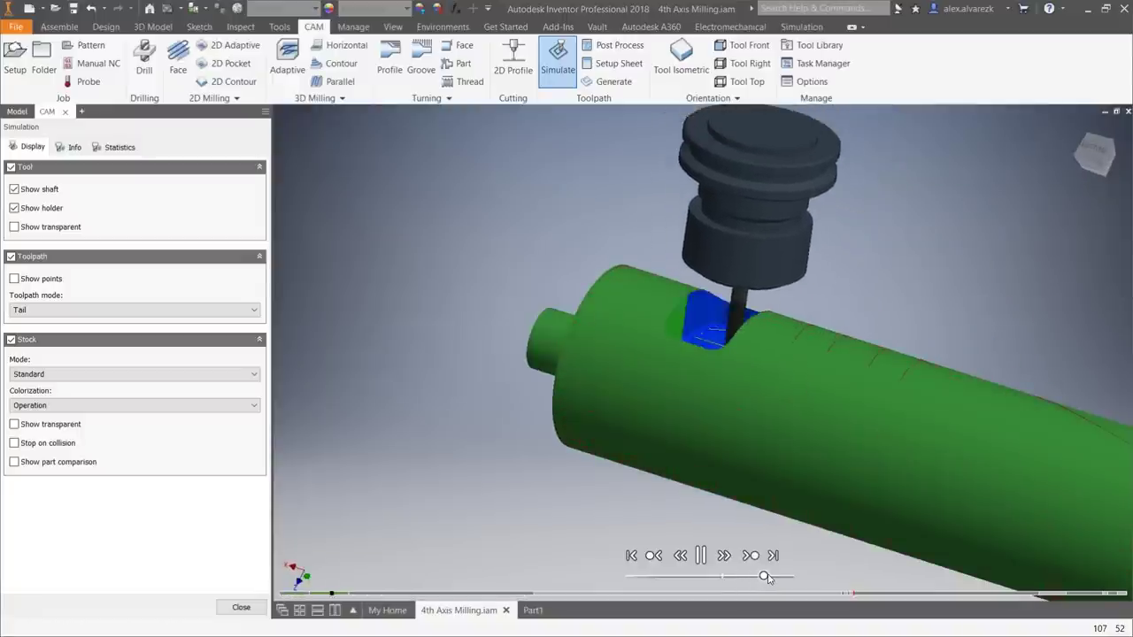
Watch the machining of the angled flat from the part's opposite end and skip ahead through the operations.
scroll(783, 465, down, 5)
shift+middle_drag(813, 466, 632, 460)
scroll(623, 459, up, 3)
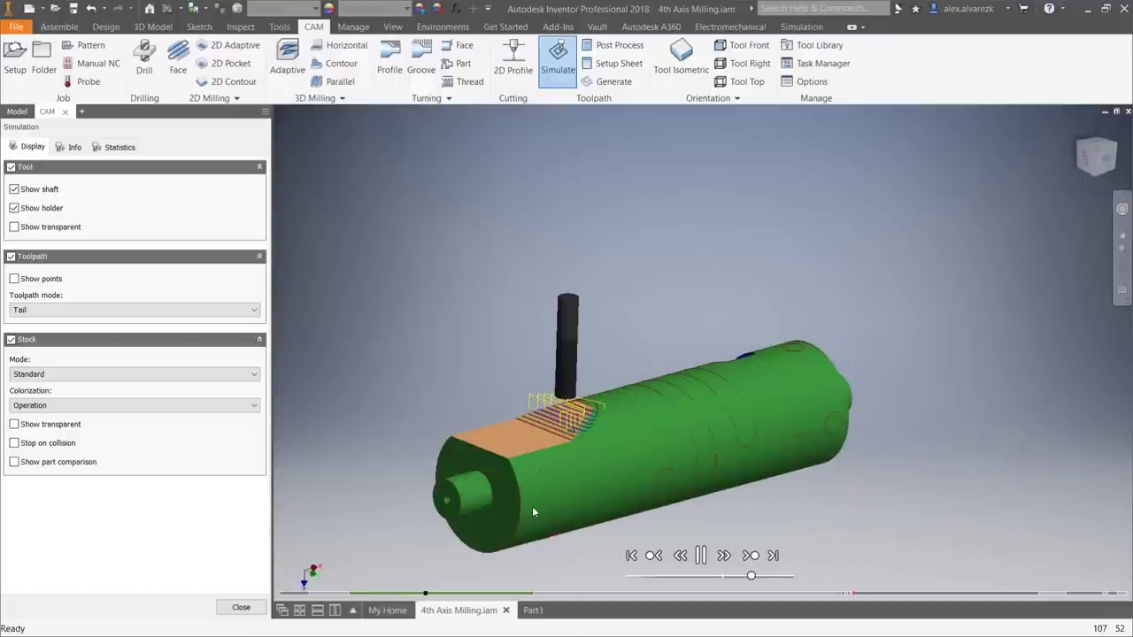
click(751, 556)
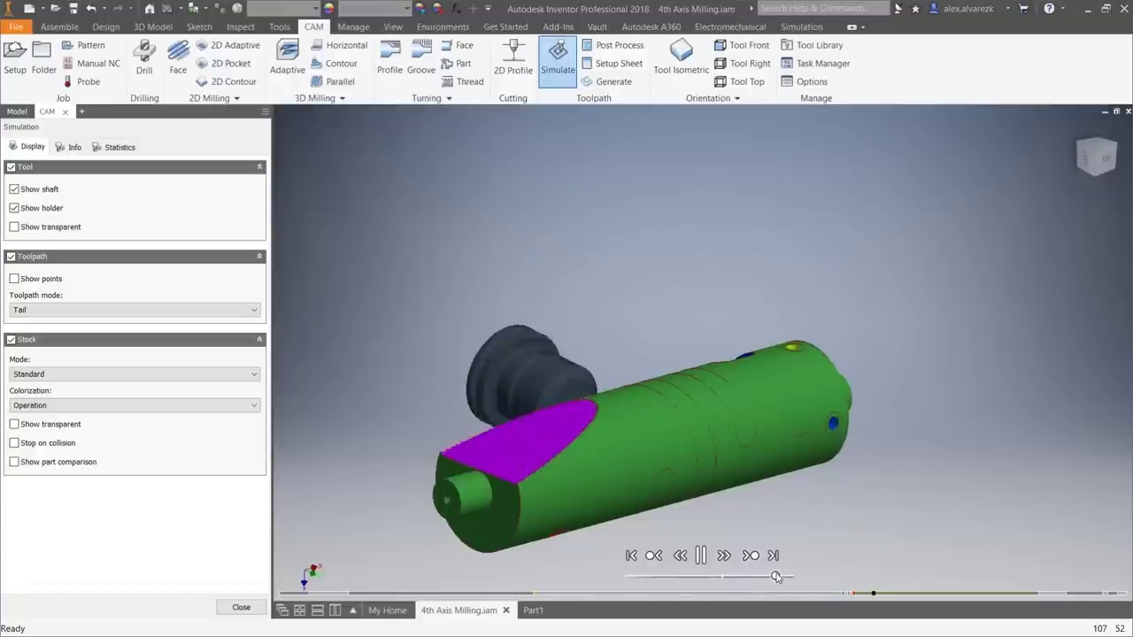
Slow the simulation down and watch 2D Adaptive4 cut the wrapped groove from the side.
drag(777, 577, 755, 579)
shift+middle_drag(855, 502, 767, 270)
mouse_move(595, 384)
shift+middle_down()
mouse_move(647, 376)
mouse_move(639, 384)
shift+middle_up()
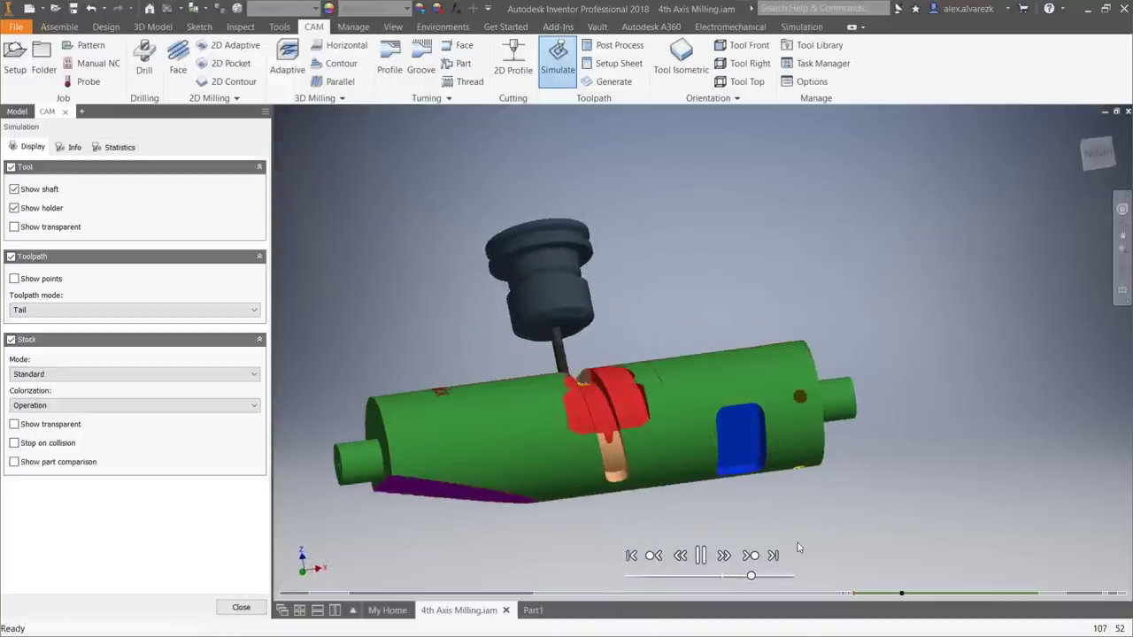
Jump the simulation to the Collision 1 marker of 2D Adaptive4 and examine the tool's entry into the groove up close.
click(853, 595)
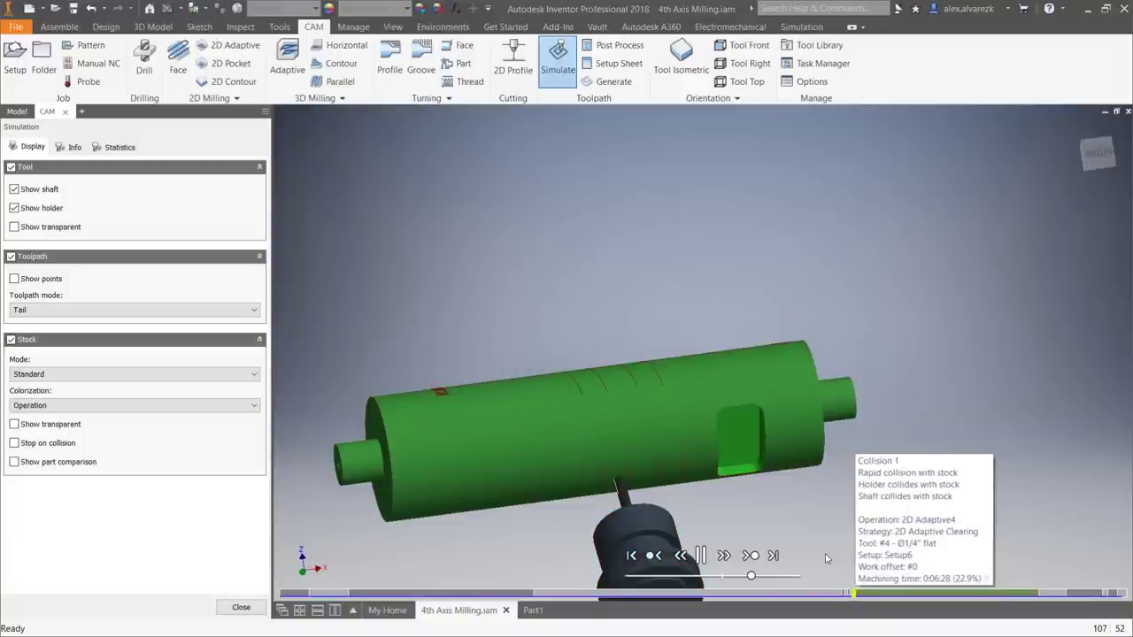
shift+middle_drag(853, 517, 828, 428)
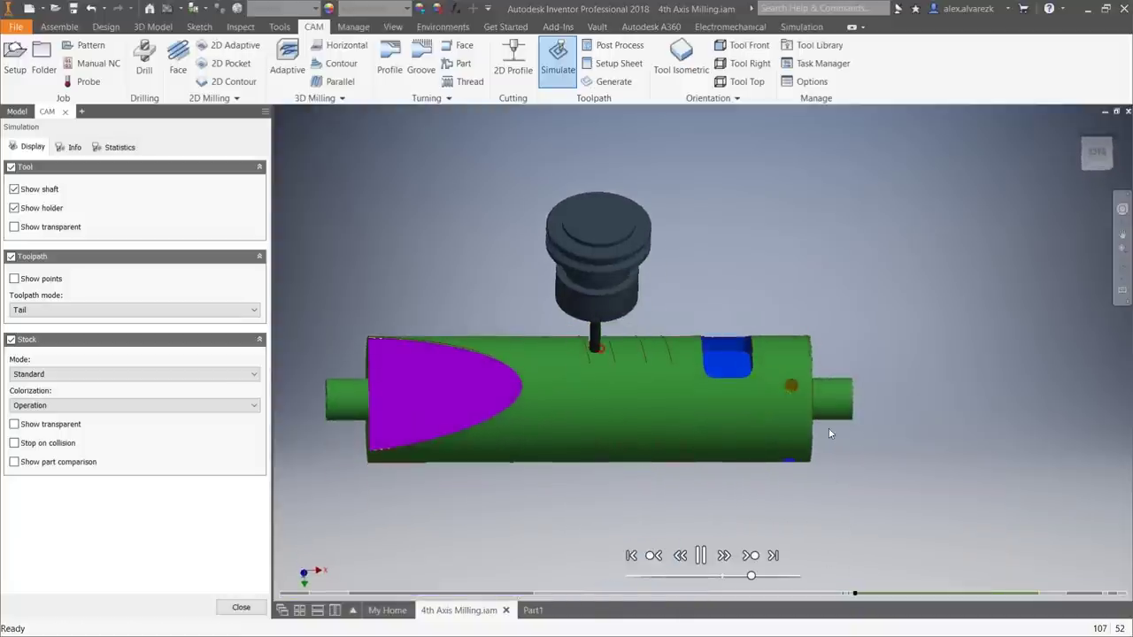
scroll(609, 343, up, 5)
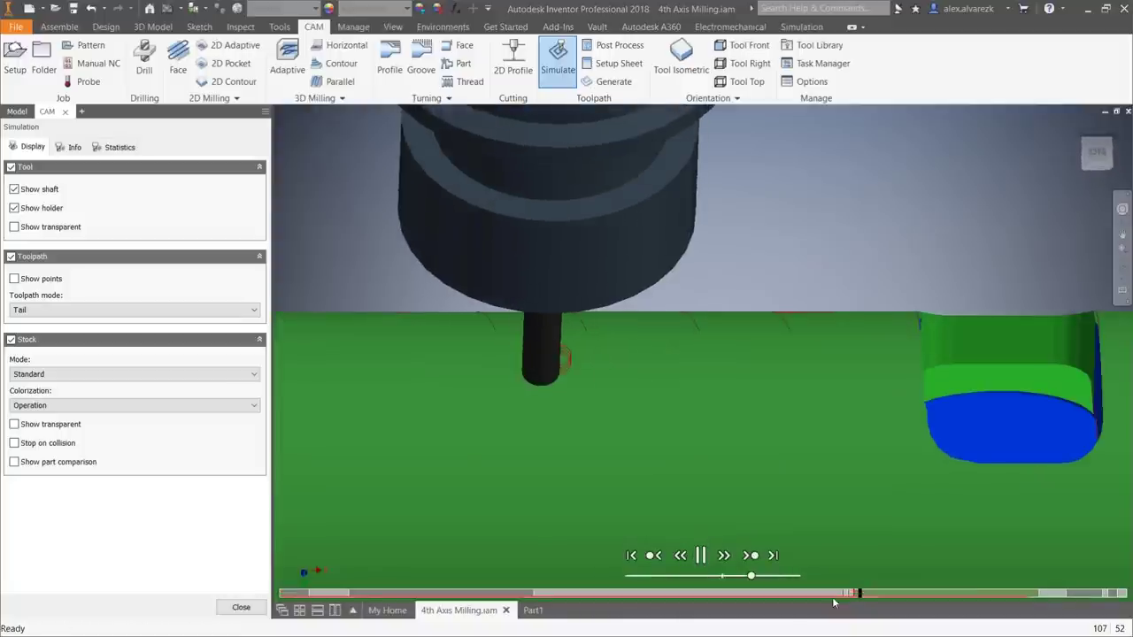
mouse_move(854, 596)
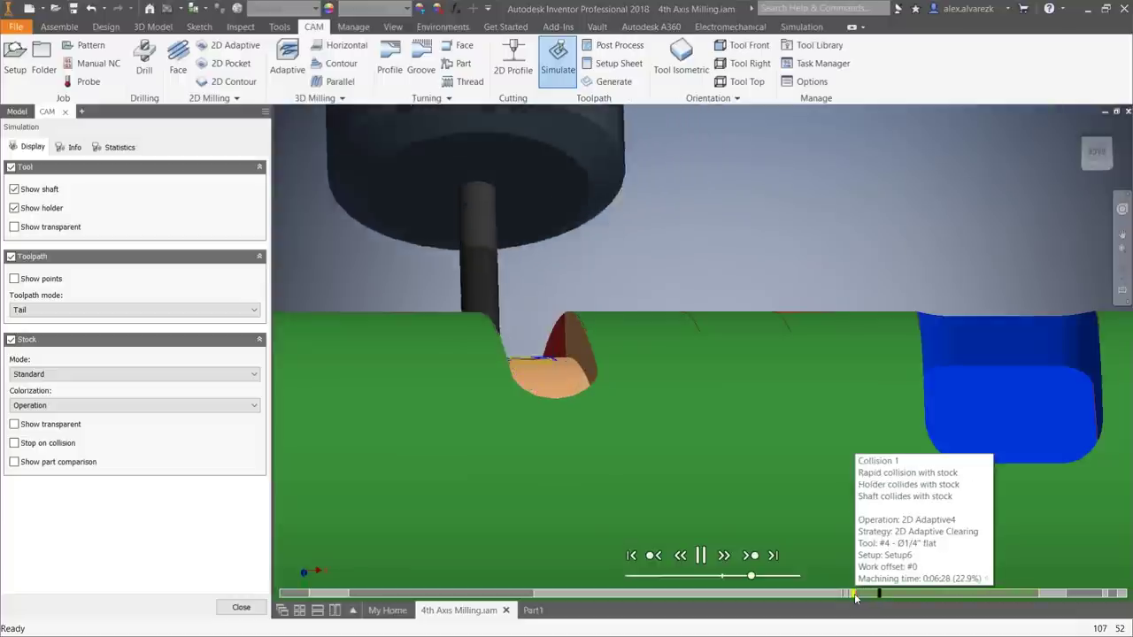
click(853, 596)
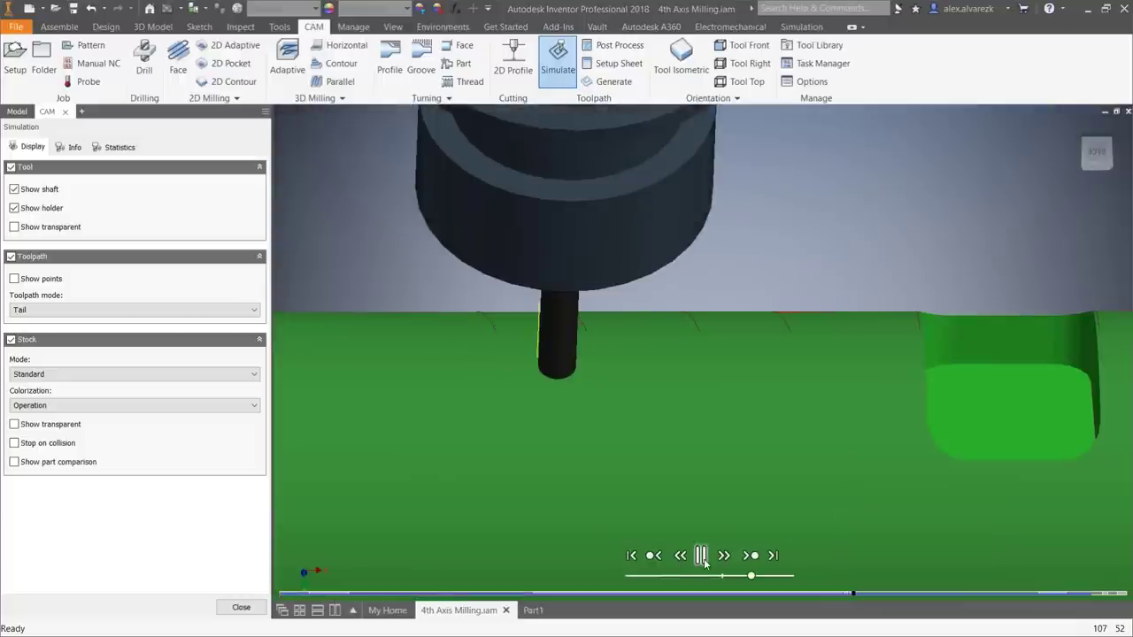
View the part from its end and move the simulation to the Drill2 operation.
shift+middle_drag(636, 399, 658, 340)
scroll(735, 480, up, 6)
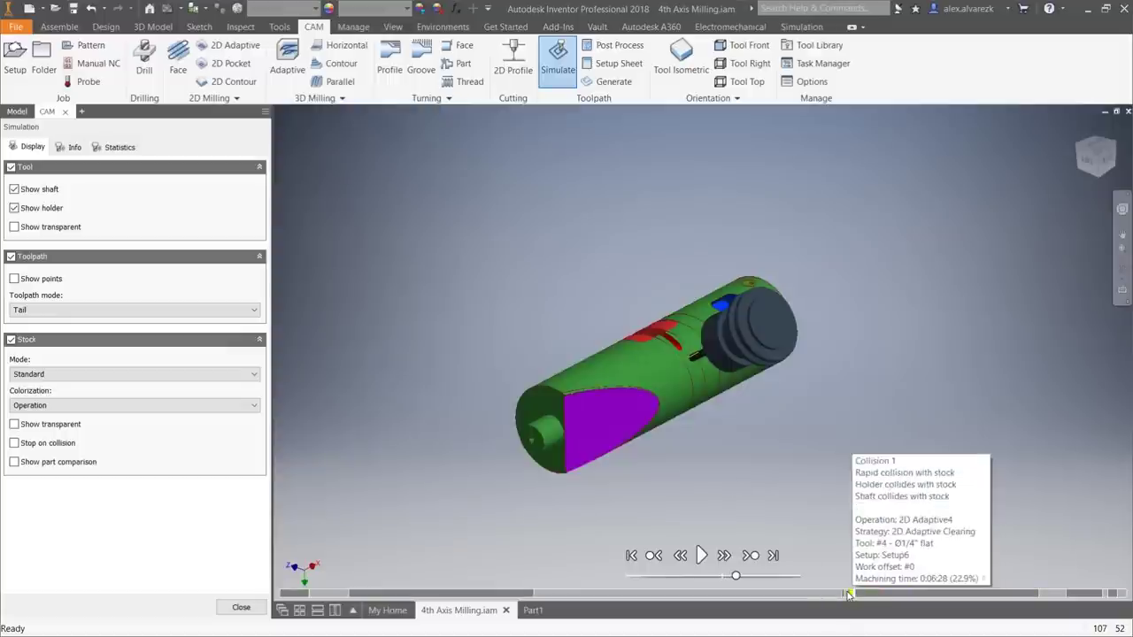
click(966, 594)
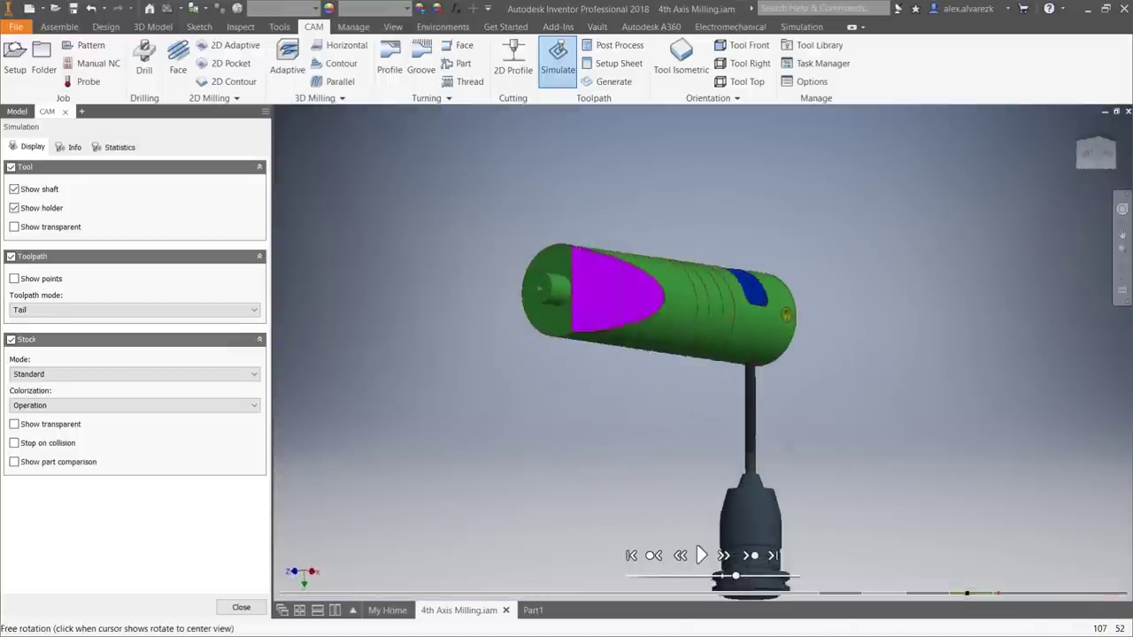
click(857, 594)
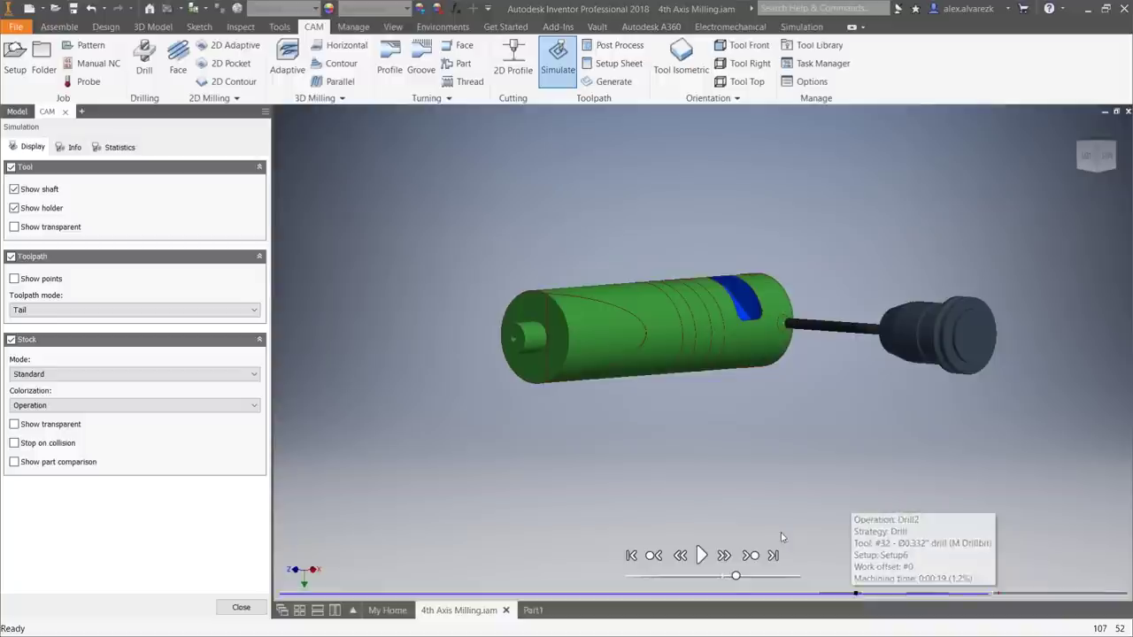
Play the simulation from Drill2 and examine the collision area in the wrapped groove up close.
click(704, 555)
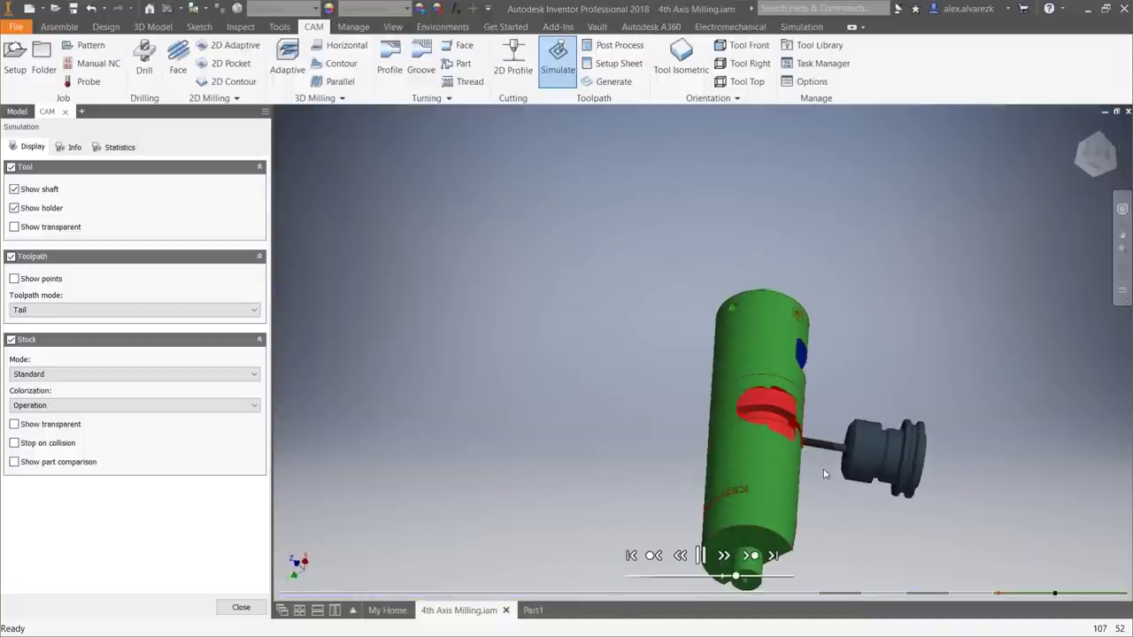
shift+middle_drag(816, 472, 767, 426)
scroll(733, 412, down, 5)
mouse_move(918, 599)
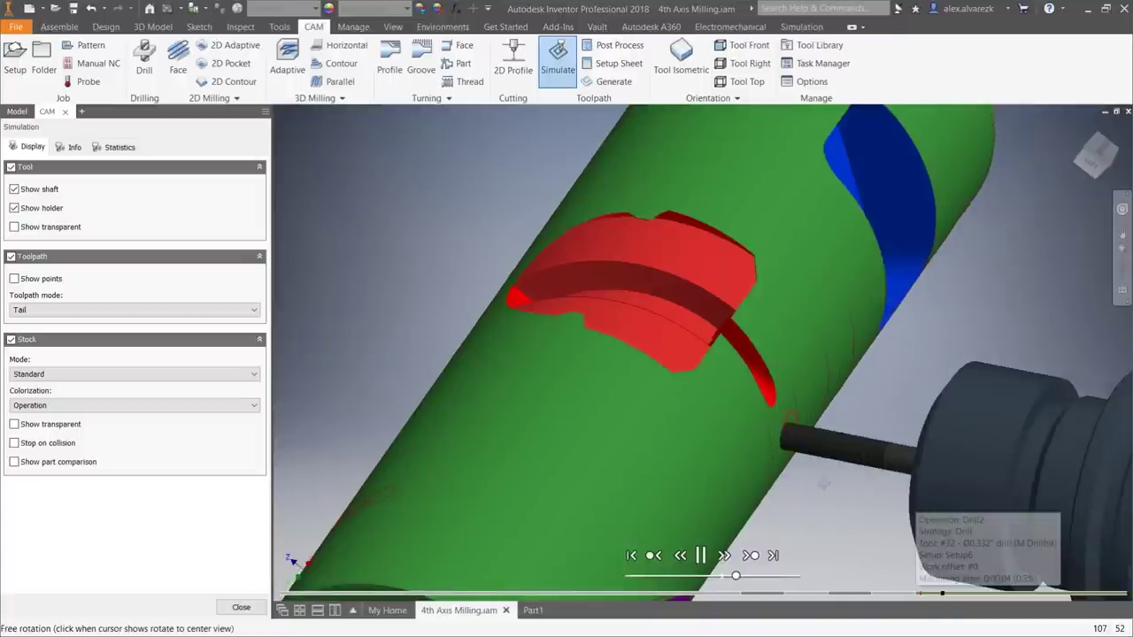
Return the simulation to an earlier point before the groove is cut and watch the machining with the angled flat in view.
click(872, 593)
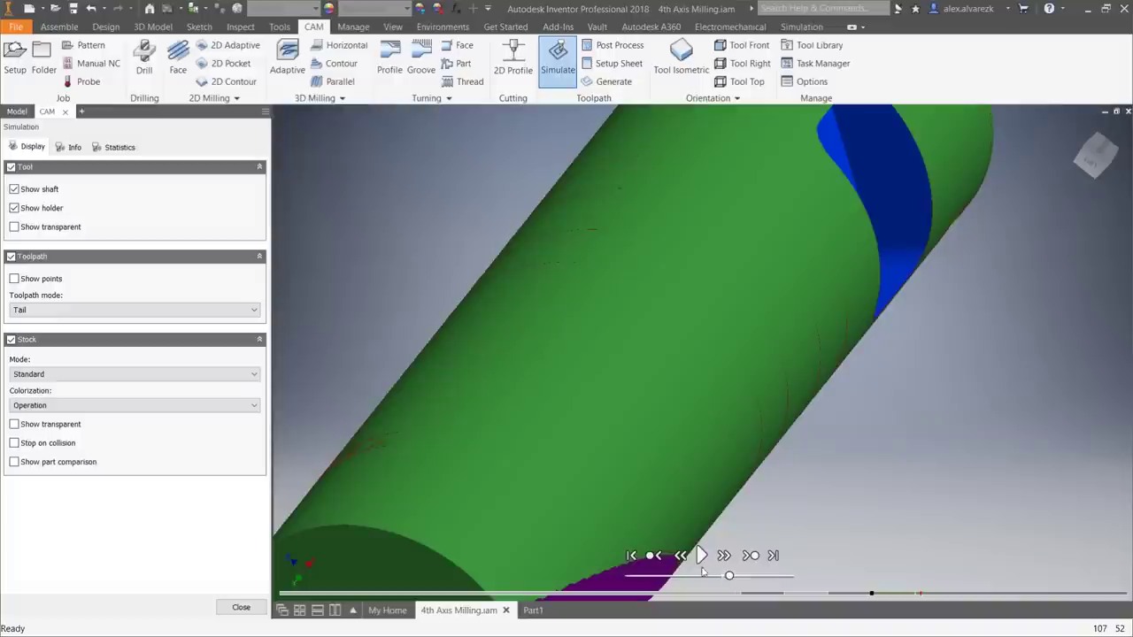
scroll(785, 488, up, 3)
middle_drag(861, 504, 816, 486)
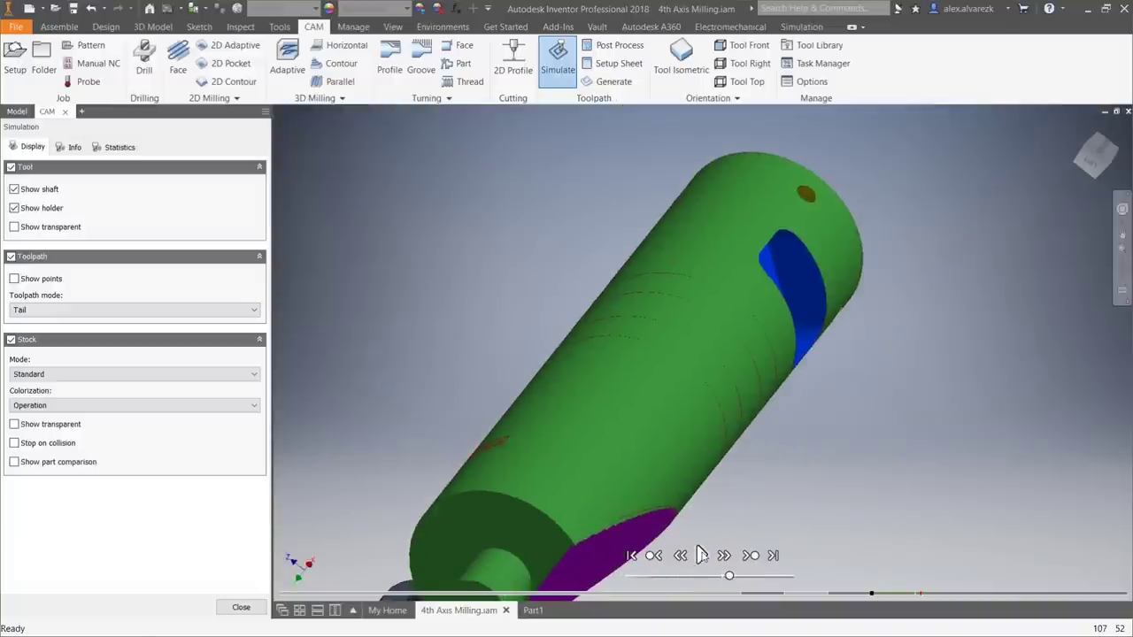
shift+middle_drag(676, 488, 703, 412)
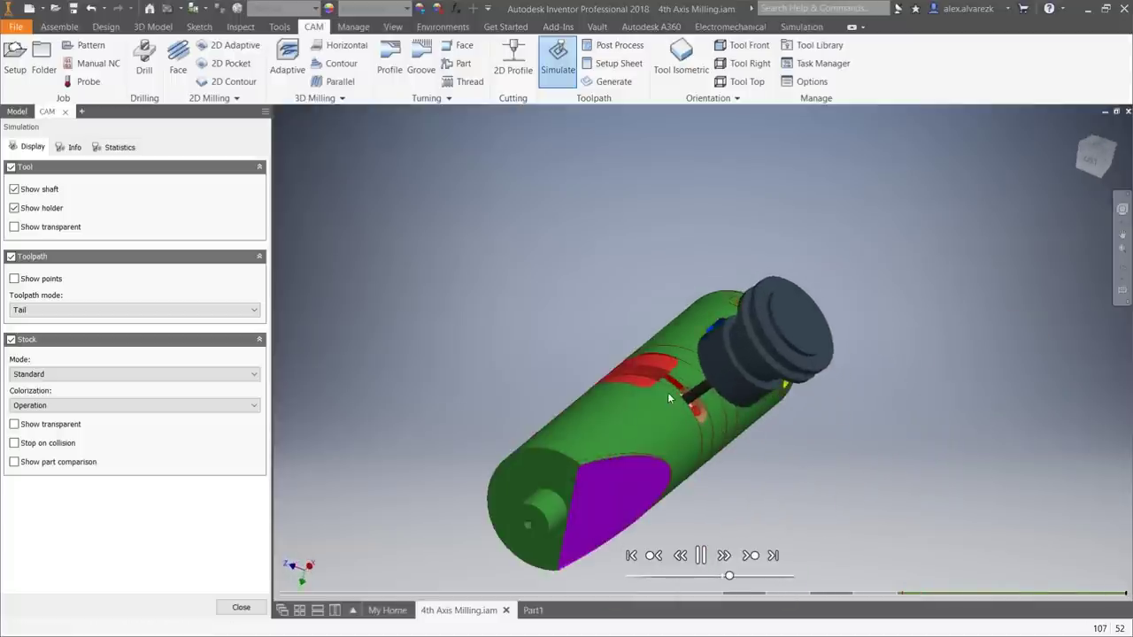
Try the Fast (3-axis only) stock mode in the simulation and return to Standard.
click(103, 375)
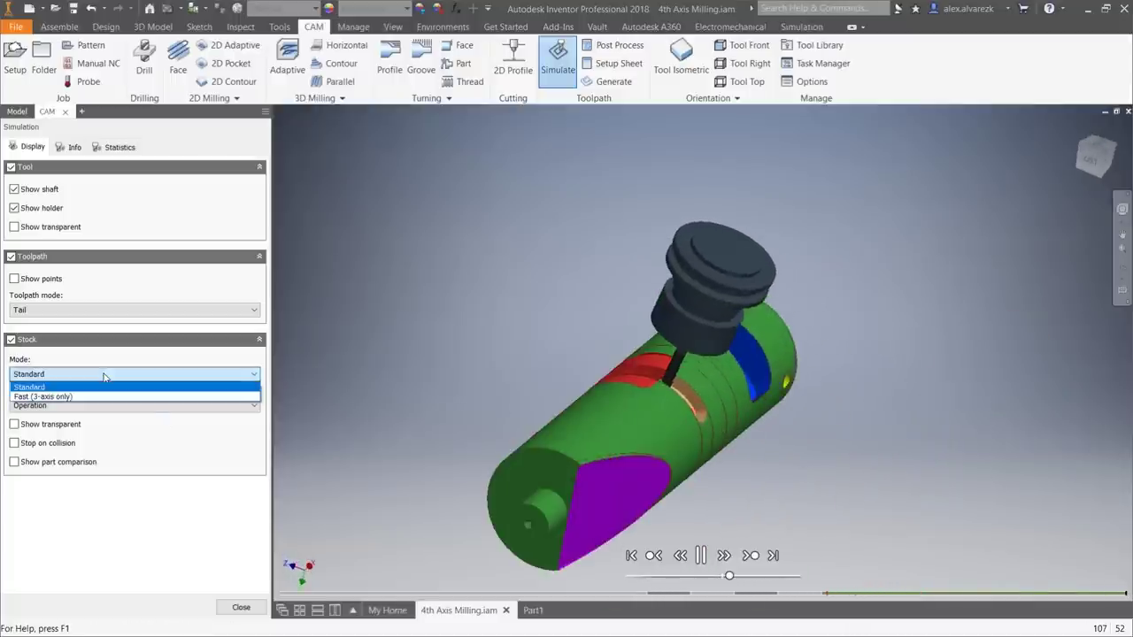
click(69, 397)
click(71, 375)
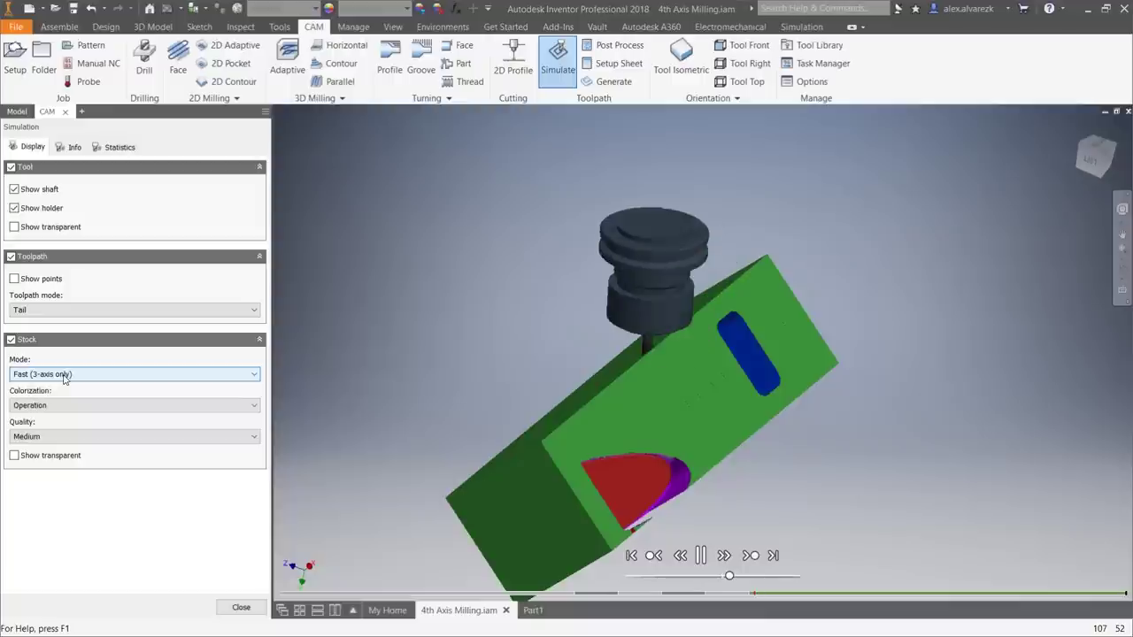
click(71, 387)
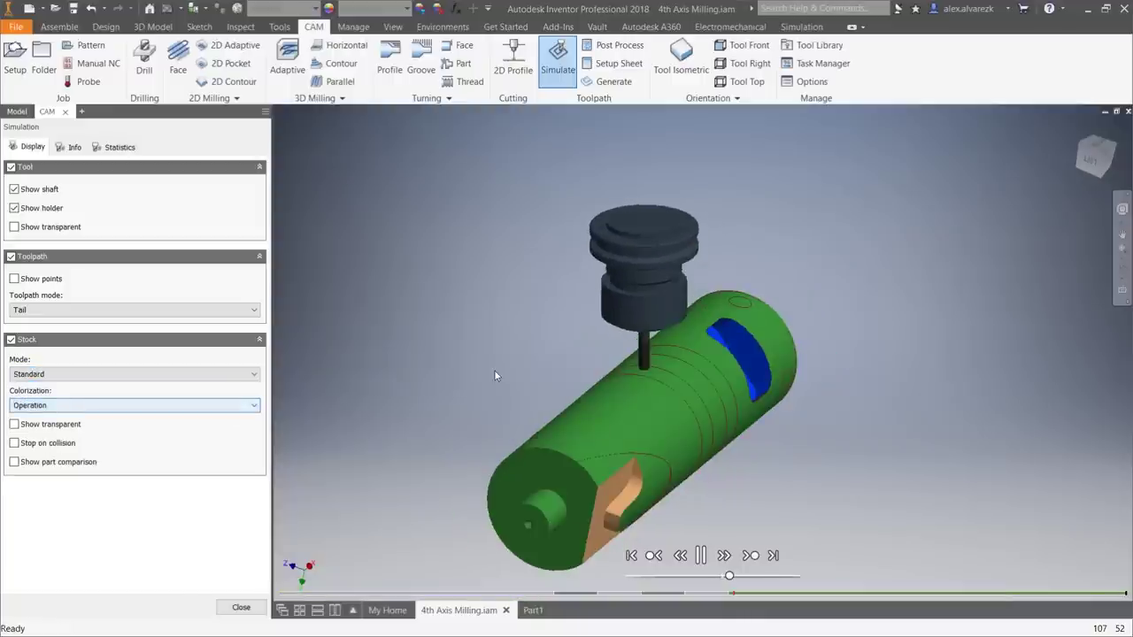
Set the simulated stock's colorization to Use material.
click(117, 406)
click(87, 426)
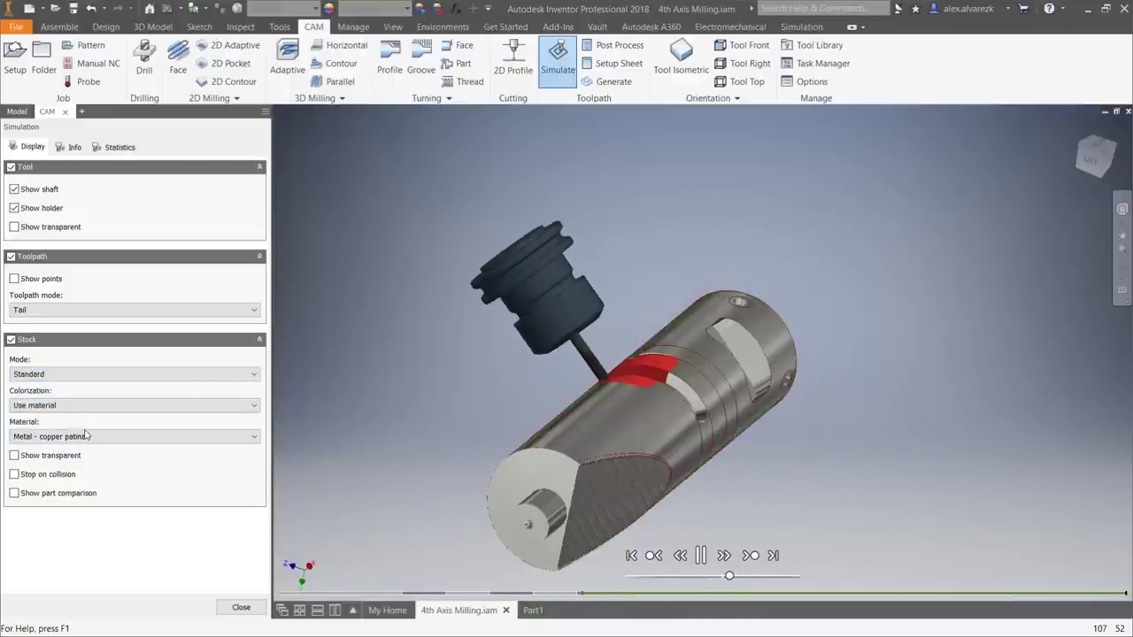
Watch 2D Adaptive4 cut the wrapped groove from several sides of the cylinder.
shift+middle_drag(579, 399, 768, 425)
scroll(743, 405, down, 5)
scroll(769, 424, up, 5)
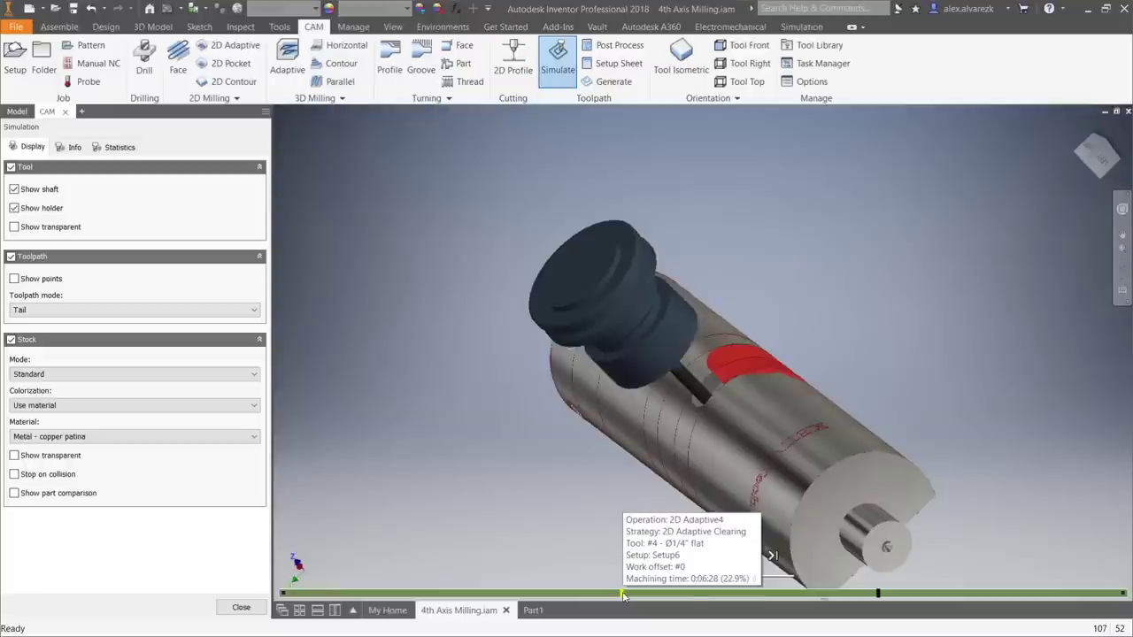
shift+middle_drag(712, 518, 748, 456)
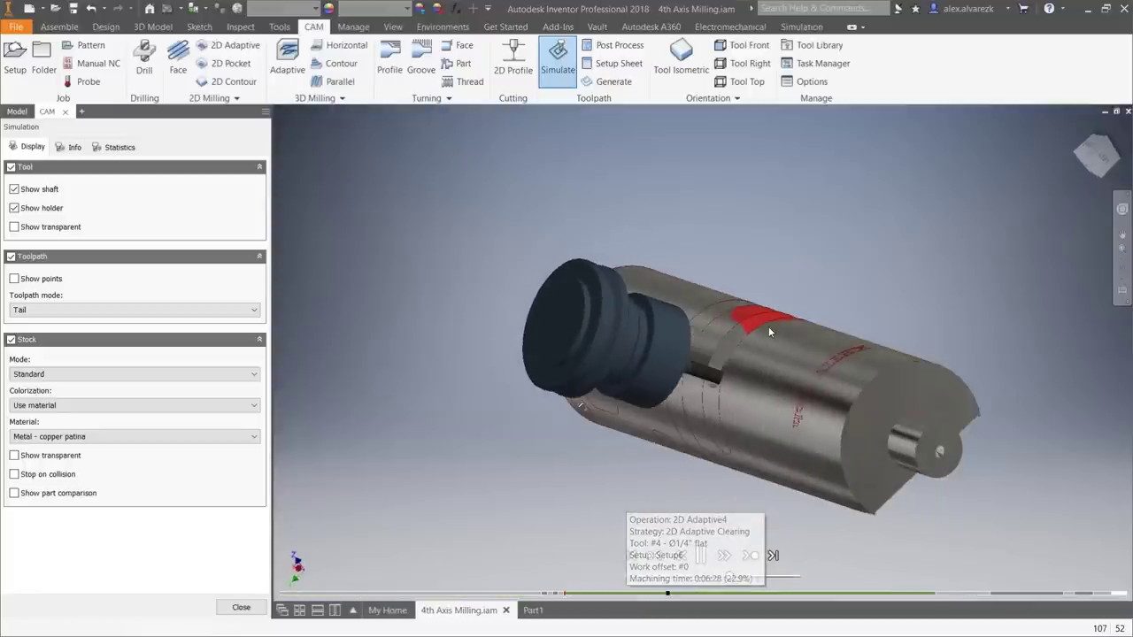
shift+middle_drag(762, 324, 619, 370)
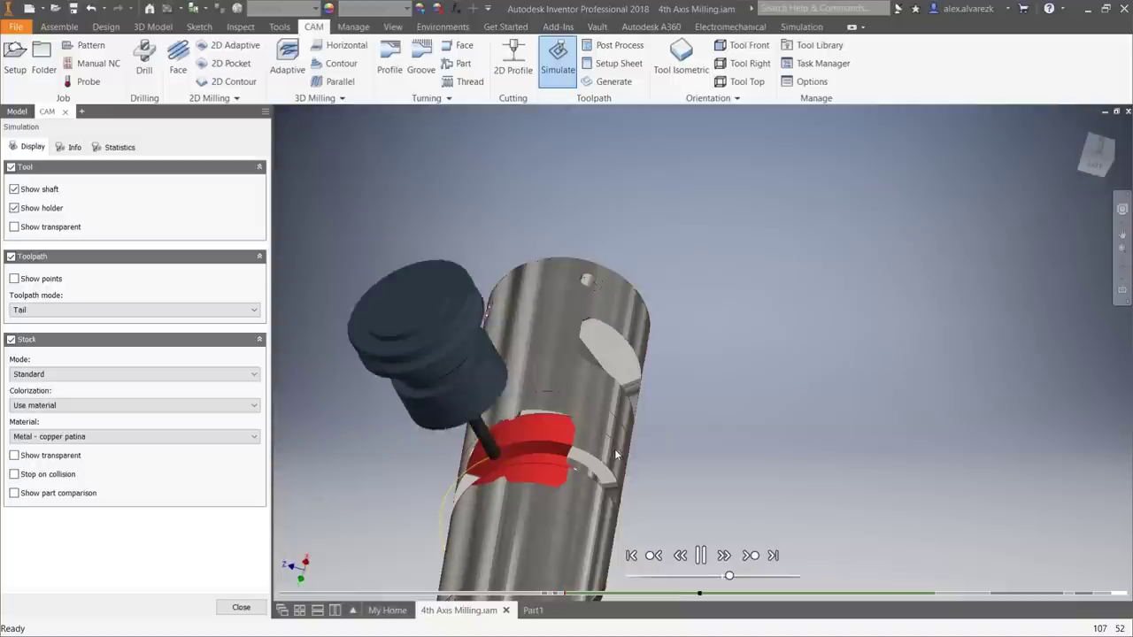
shift+middle_drag(637, 455, 546, 413)
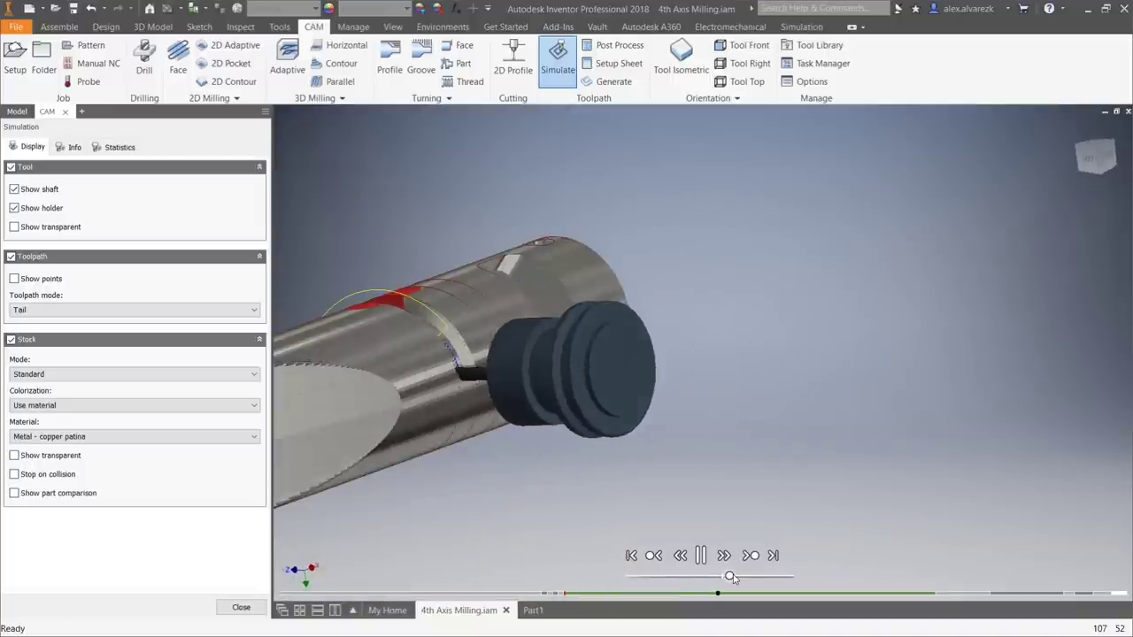
Speed the simulation through the groove passes, slow it down again and bring the wrapped pocket into view.
drag(737, 577, 781, 577)
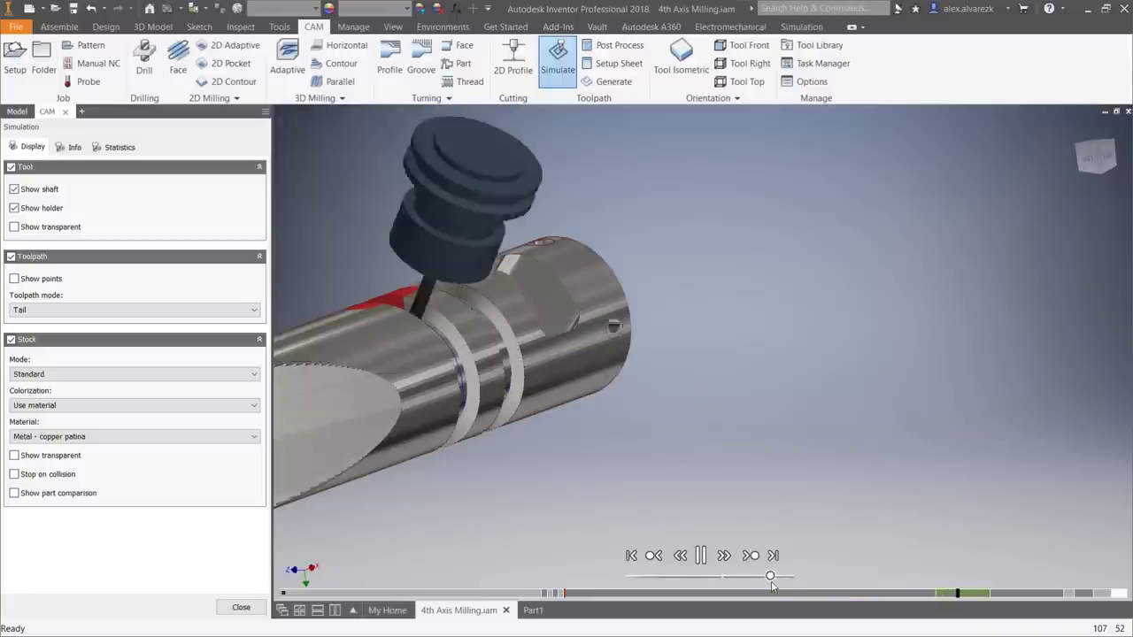
drag(771, 581, 744, 579)
shift+middle_drag(552, 427, 625, 336)
scroll(636, 260, down, 3)
mouse_move(743, 577)
mouse_down()
mouse_move(764, 577)
mouse_move(743, 577)
mouse_up()
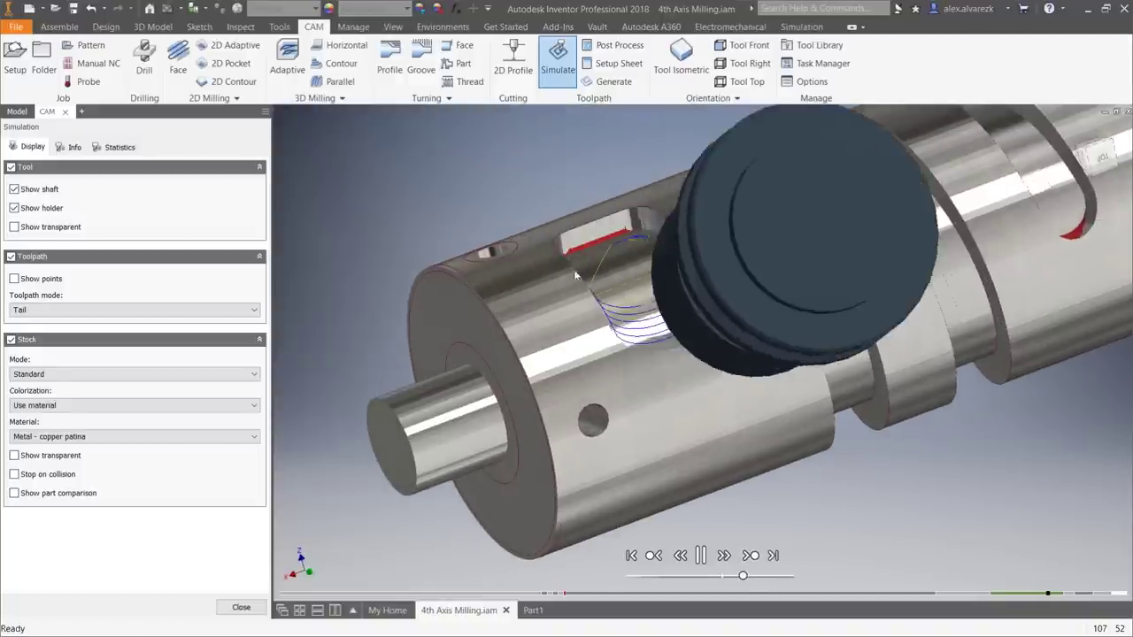
Examine the collision areas along the wrapped pocket's walls while it is machined.
scroll(593, 259, down, 3)
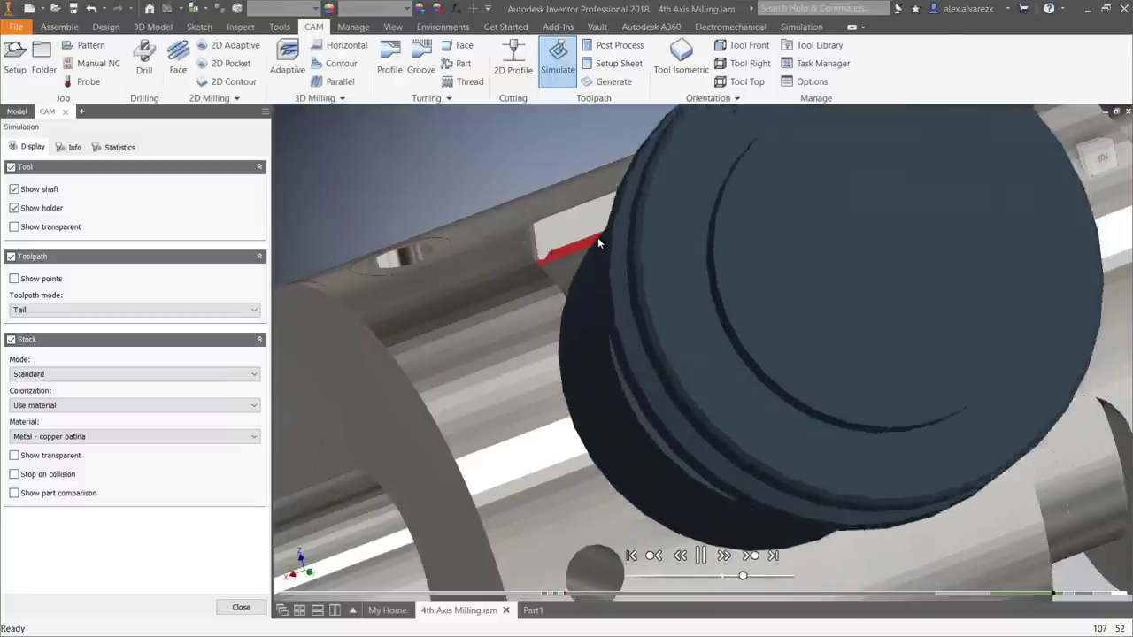
scroll(603, 241, up, 5)
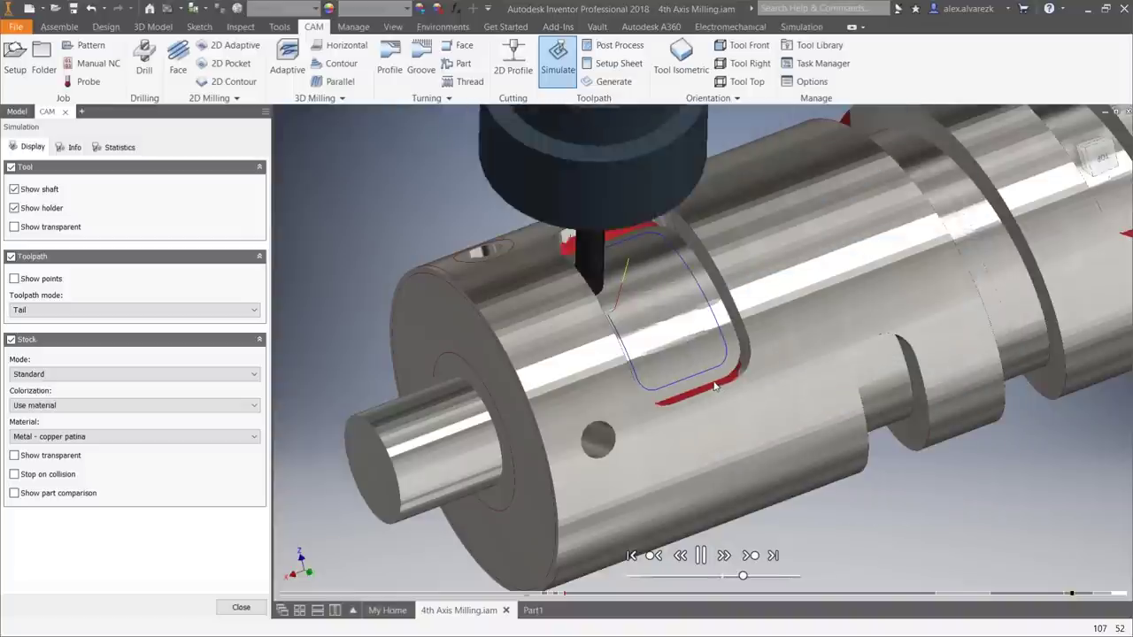
scroll(672, 415, up, 5)
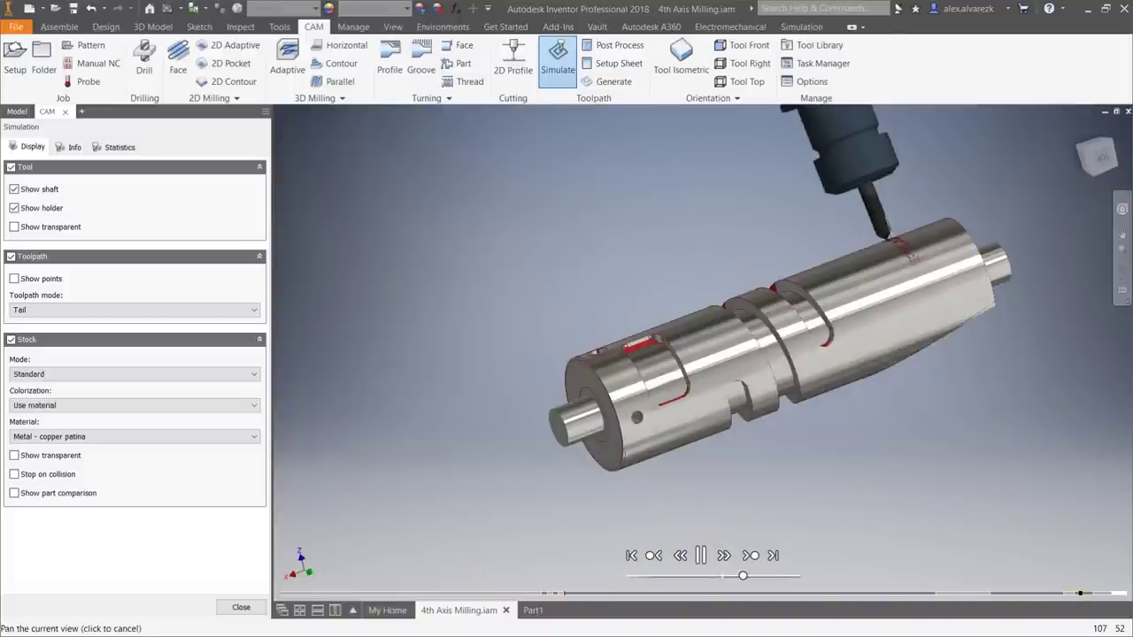
Watch the text engraving and end edge operations finish, and examine the collision areas on the machined groove and pocket.
scroll(775, 371, down, 5)
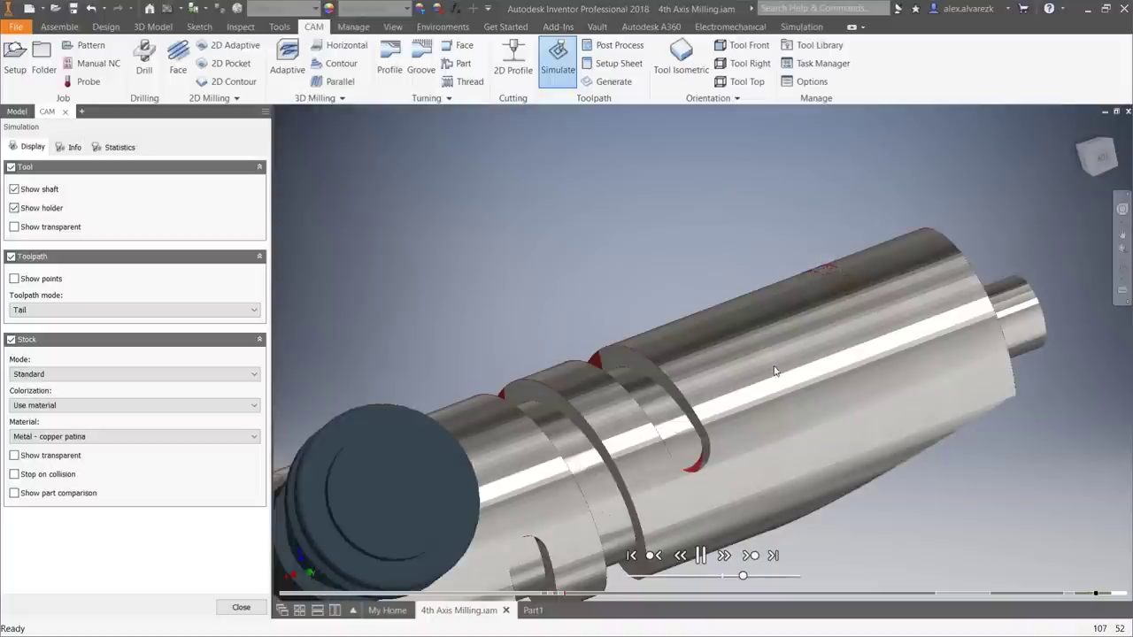
scroll(775, 372, up, 5)
shift+middle_drag(510, 567, 621, 442)
scroll(454, 459, down, 5)
scroll(586, 437, up, 4)
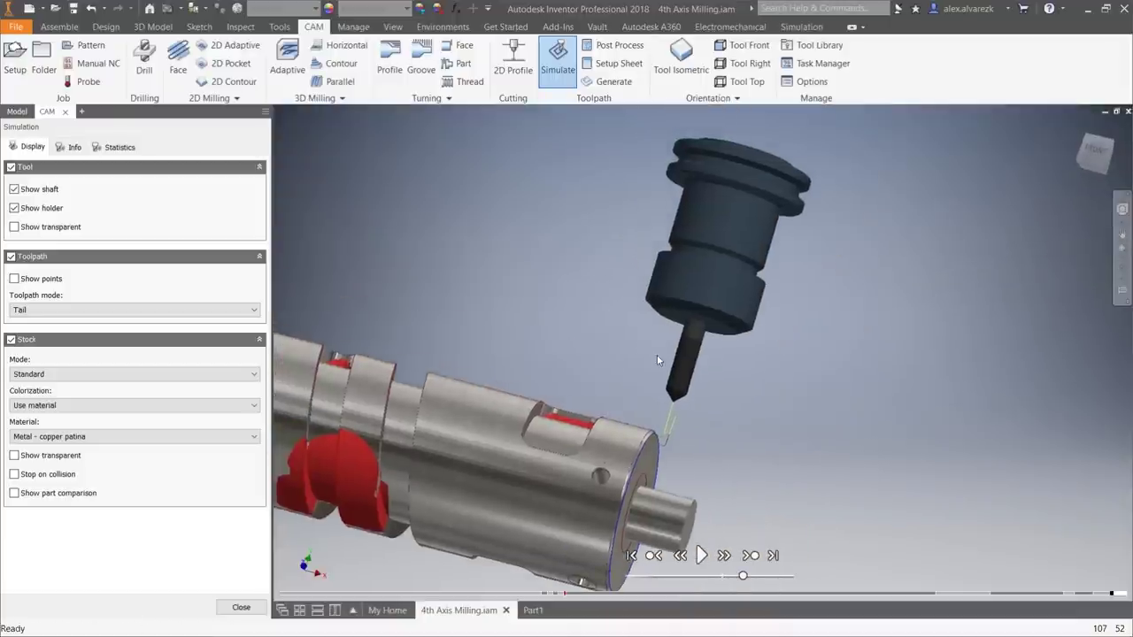
scroll(611, 403, down, 3)
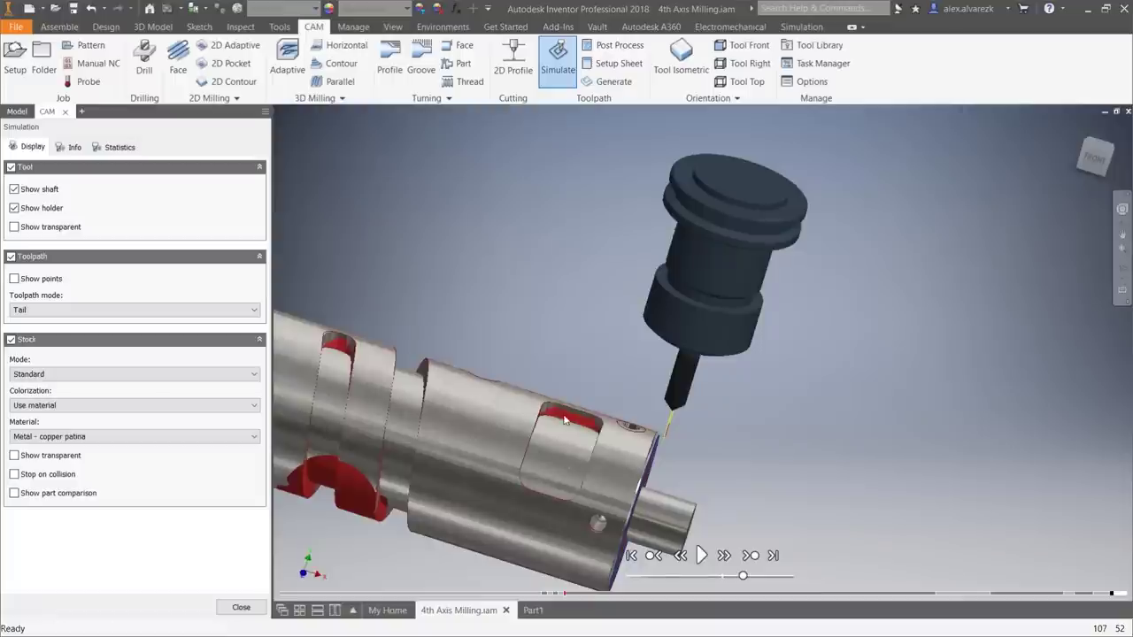
scroll(557, 425, down, 2)
middle_drag(551, 391, 526, 270)
Switch to the Part1 sketch and swing the tool rectangle about the ring's center against the slot's right wall.
click(534, 611)
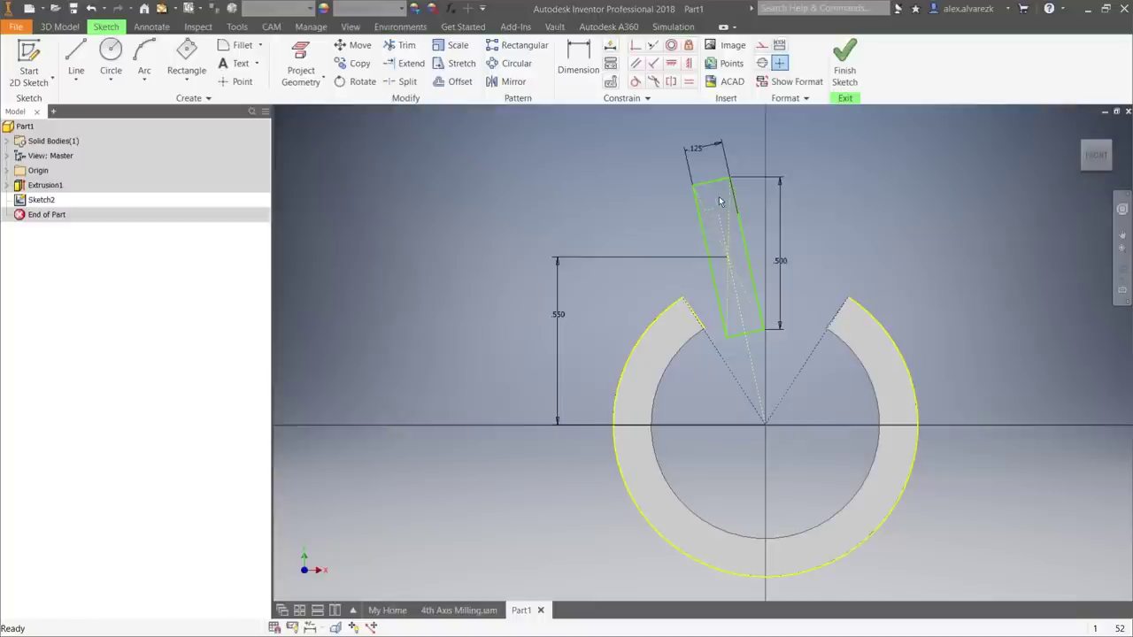
drag(725, 196, 772, 203)
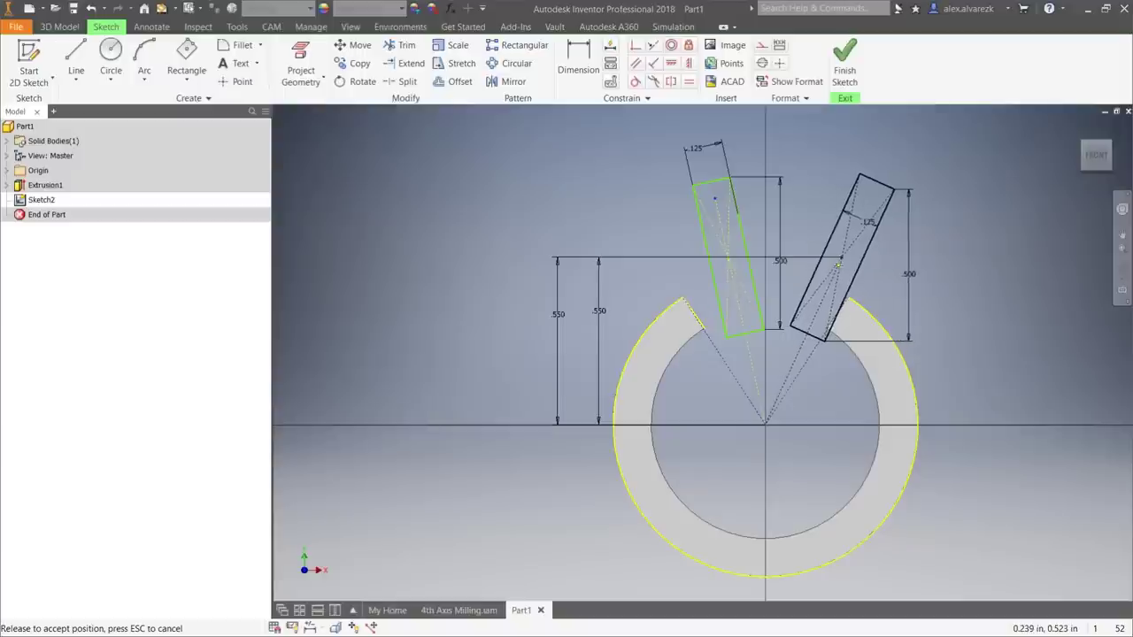
drag(816, 259, 816, 258)
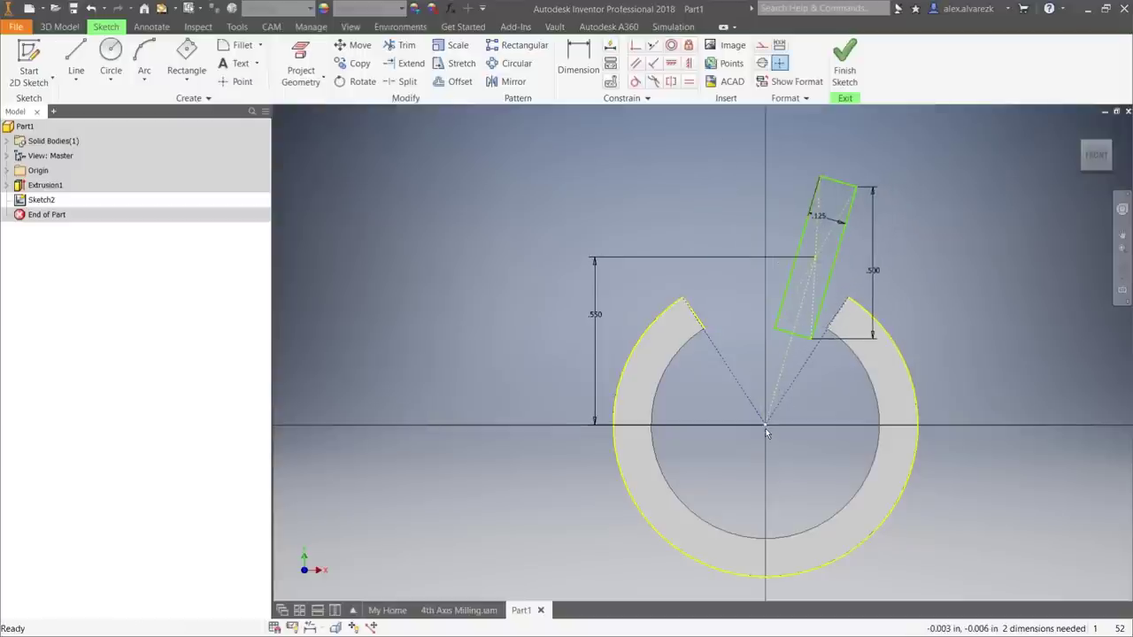
drag(819, 254, 841, 268)
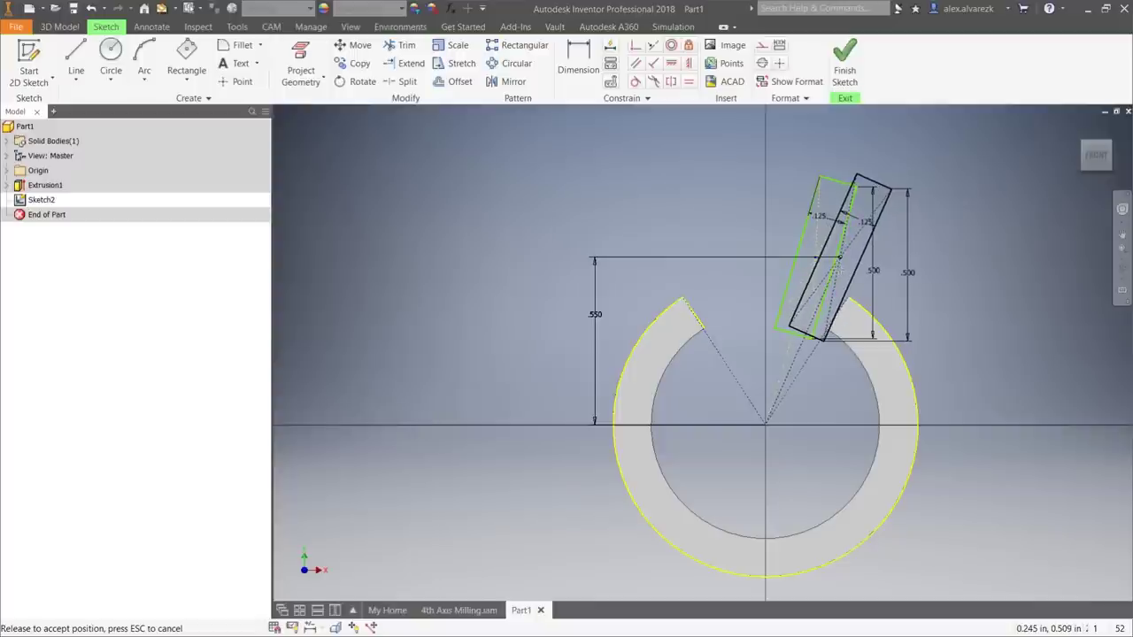
drag(841, 268, 842, 276)
Examine where the tool rectangle overlaps the slot's right wall, and swing it over to the left wall.
scroll(841, 314, up, 6)
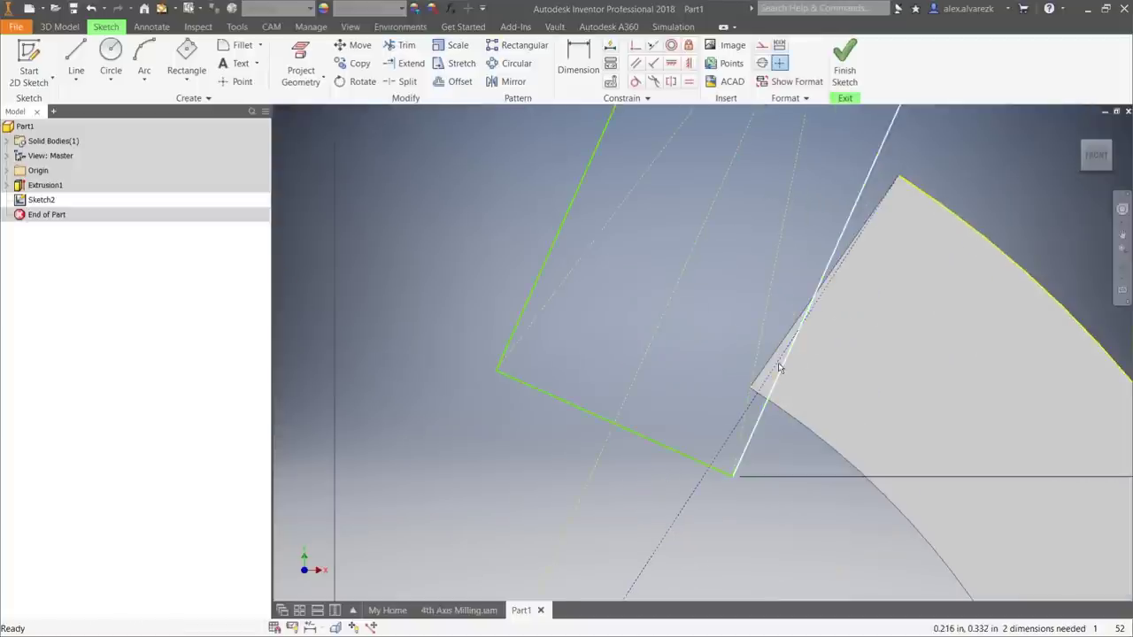
scroll(767, 348, down, 5)
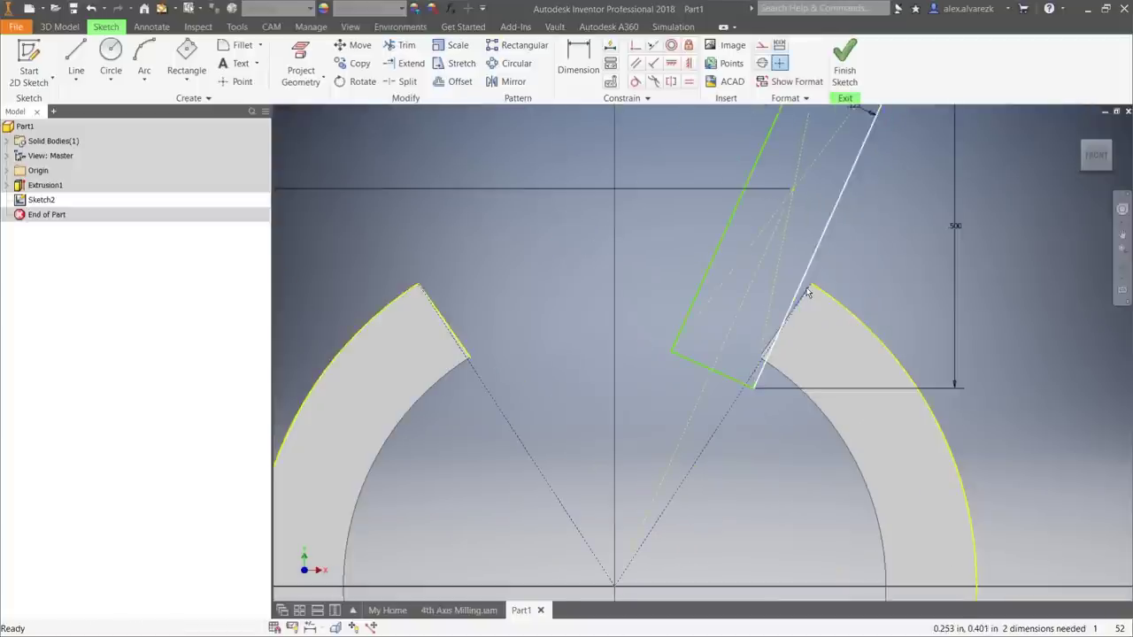
scroll(814, 252, down, 2)
mouse_move(801, 210)
mouse_down()
mouse_move(795, 229)
mouse_move(801, 214)
mouse_move(806, 223)
mouse_up()
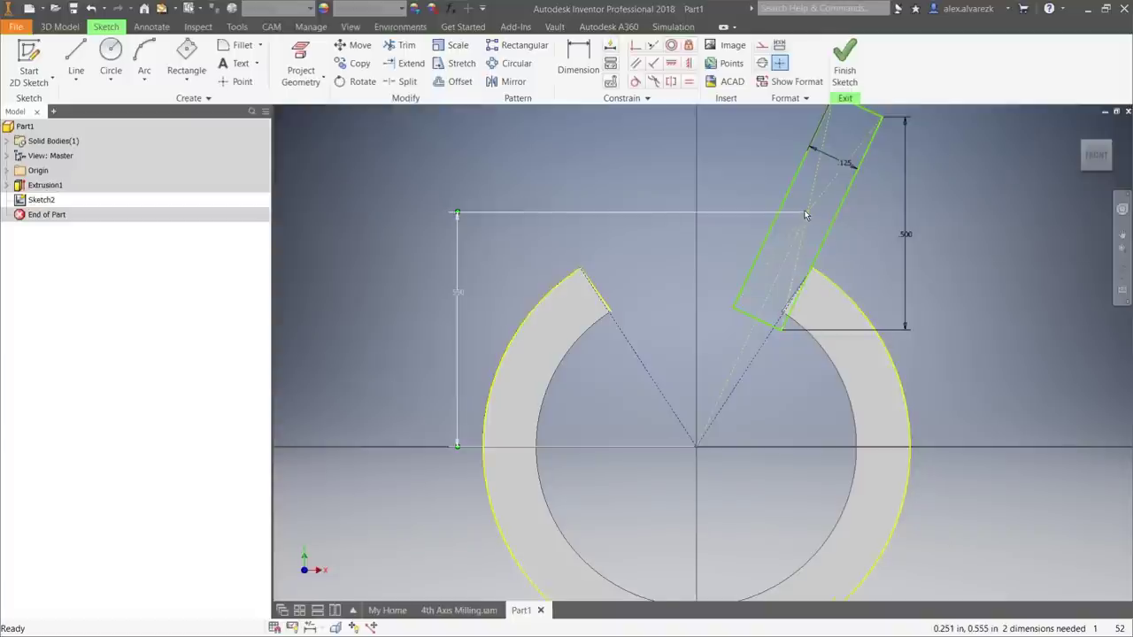
drag(807, 212, 592, 241)
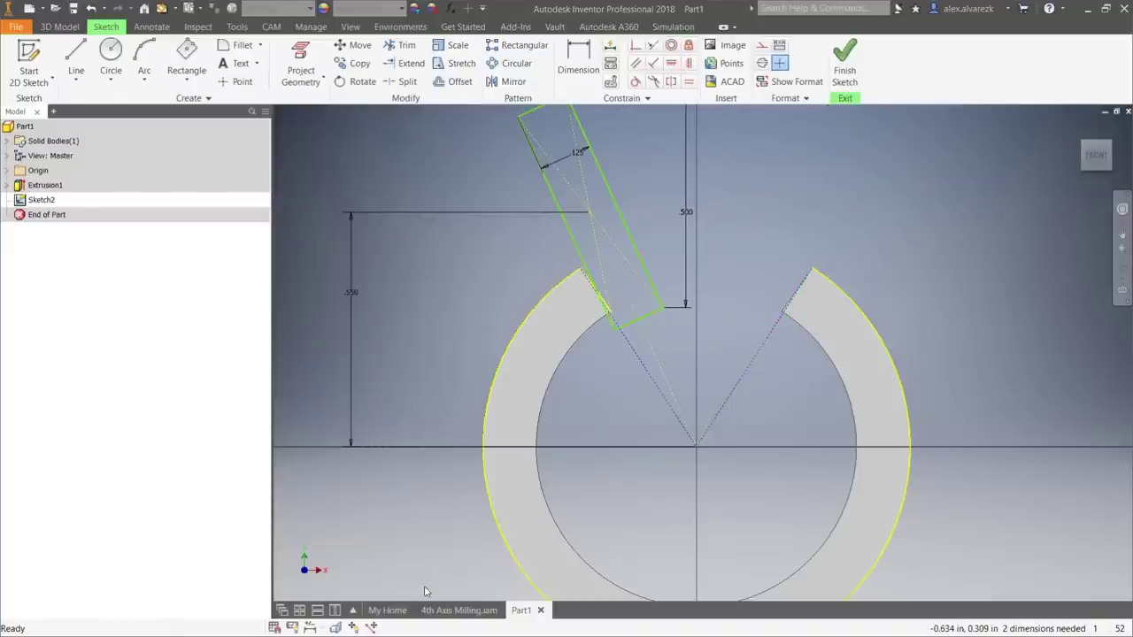
Return to the 4th Axis Milling.iam assembly, collapse Setup6's Indexing folder and bring the whole part into view.
click(459, 610)
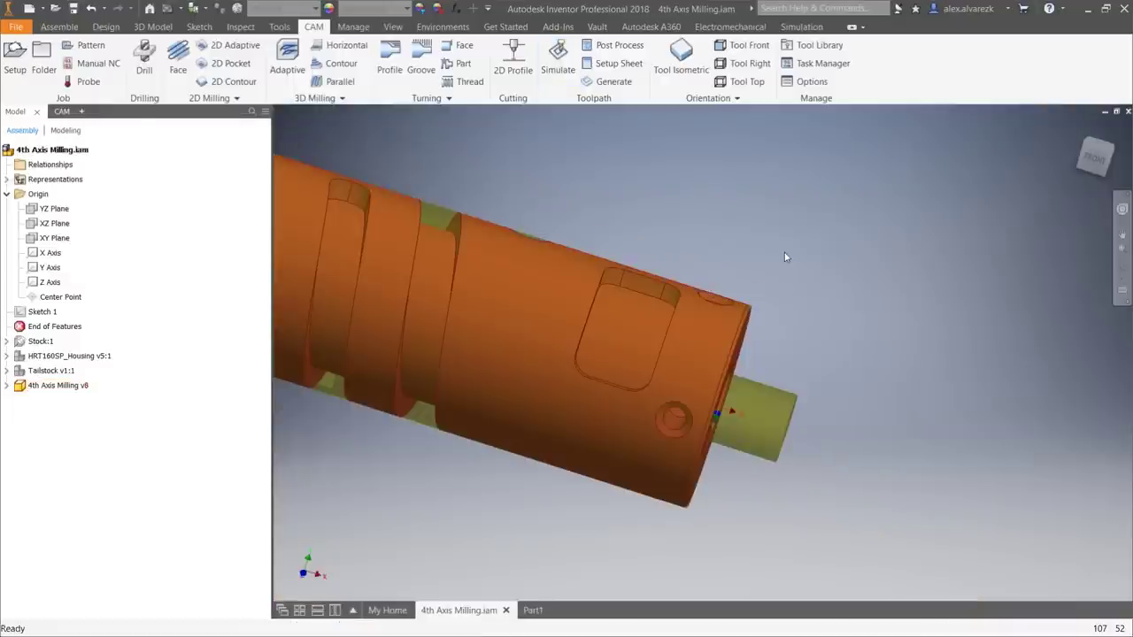
click(21, 151)
click(55, 139)
scroll(625, 253, up, 3)
middle_drag(625, 252, 743, 347)
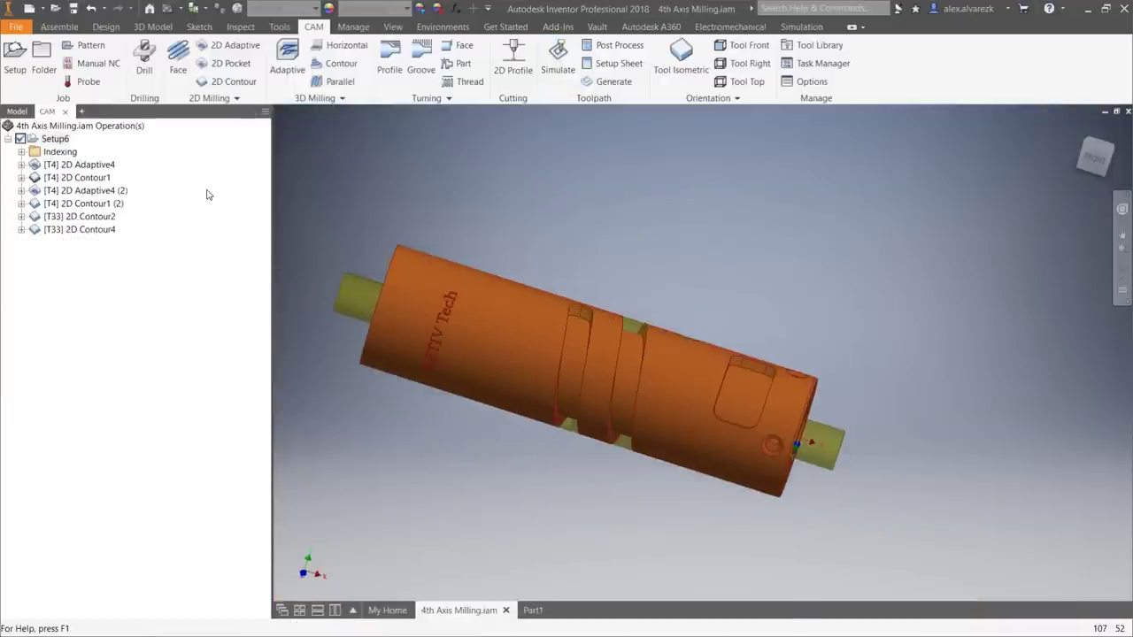
Select Setup6 and open its post-processing settings.
click(58, 142)
shift+middle_drag(744, 228, 673, 239)
click(630, 49)
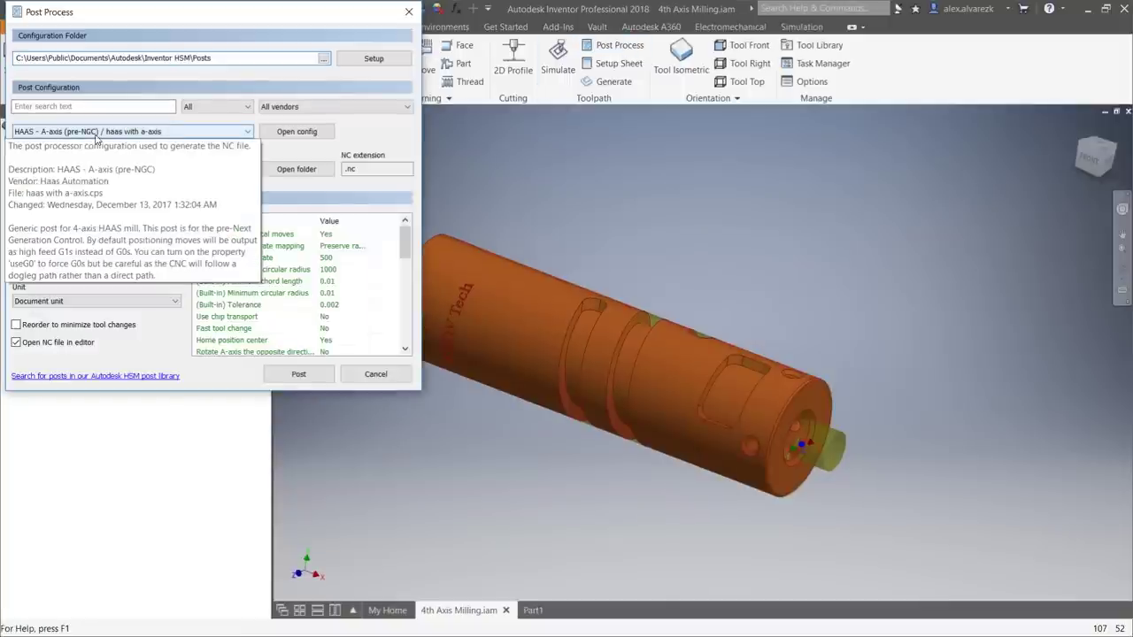
Browse the available post processors and choose HAAS - A-axis (pre-NGC) / haas with a-axis.
click(58, 133)
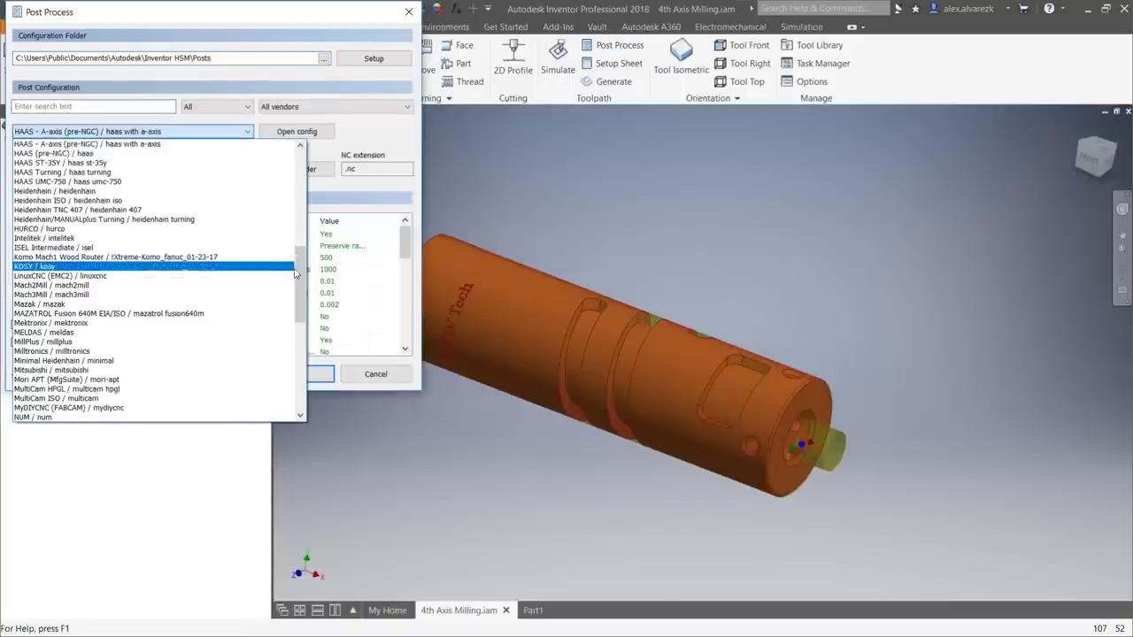
scroll(282, 221, up, 15)
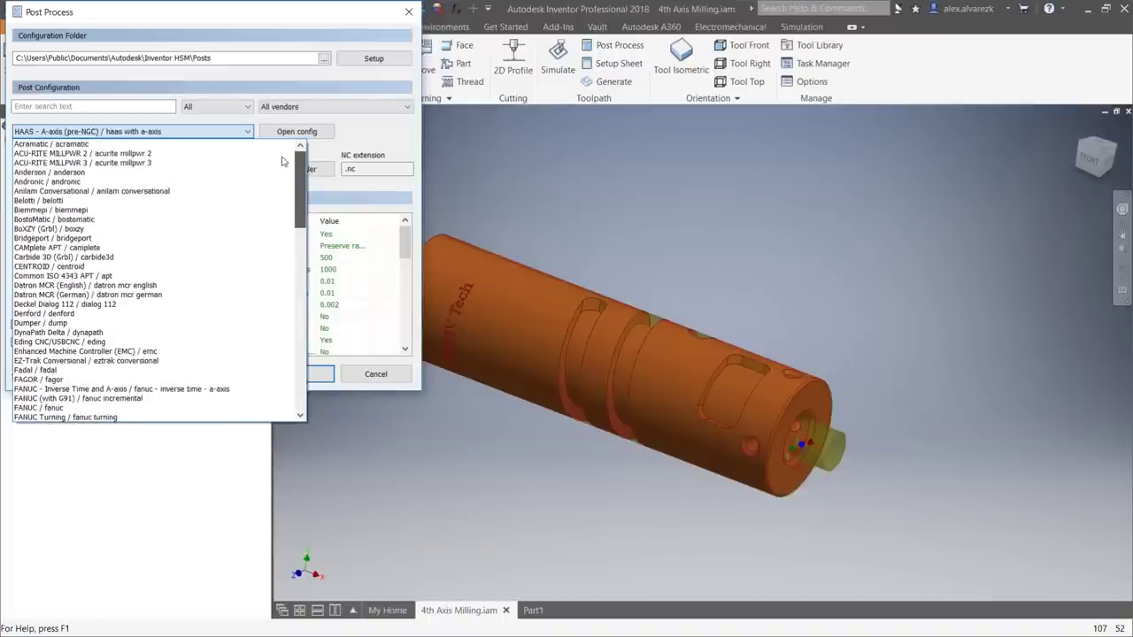
scroll(283, 168, down, 15)
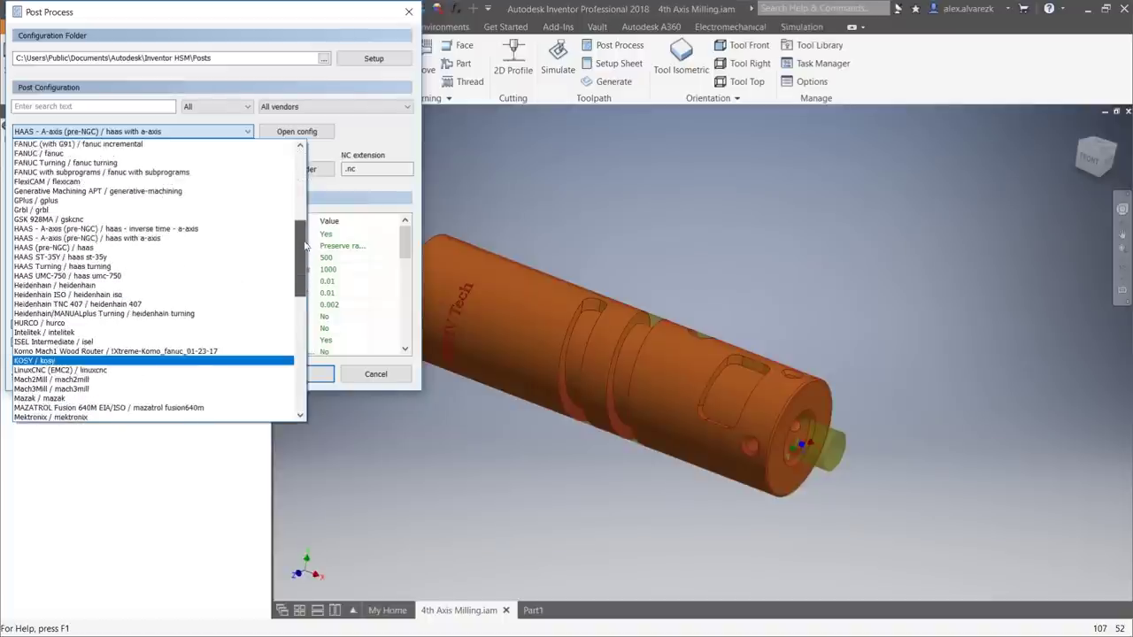
drag(312, 265, 313, 276)
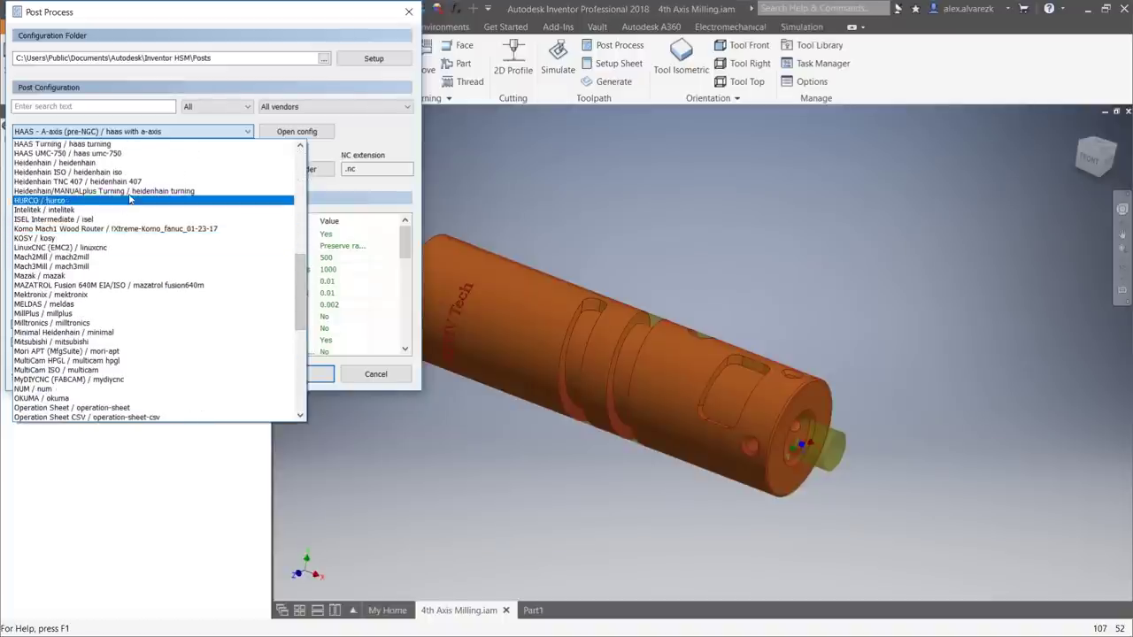
drag(299, 277, 295, 223)
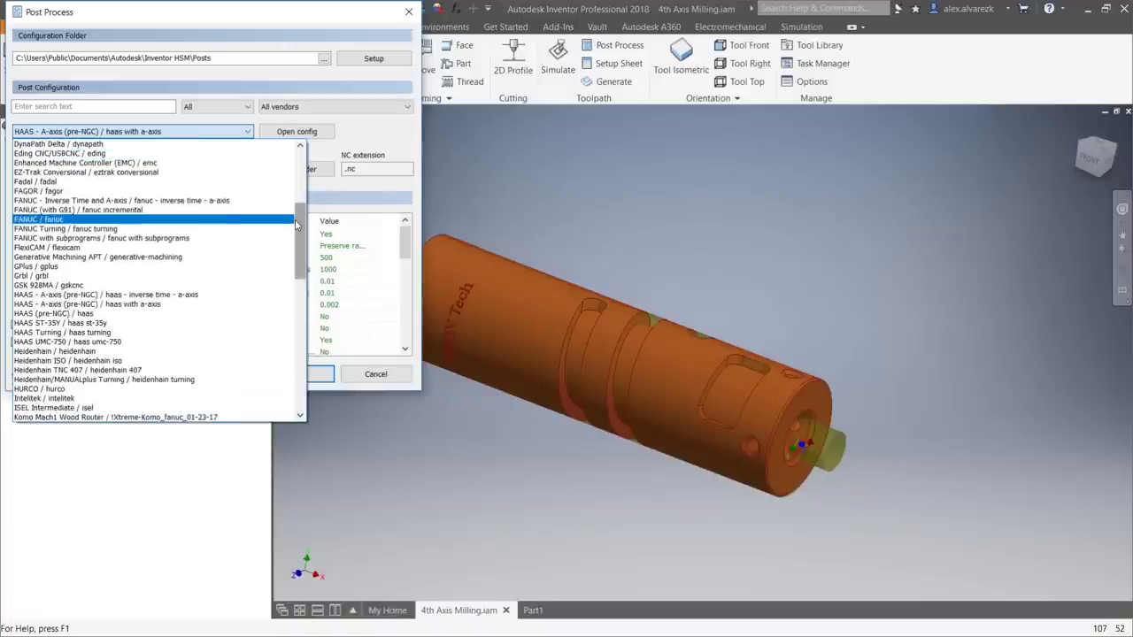
scroll(296, 225, down, 3)
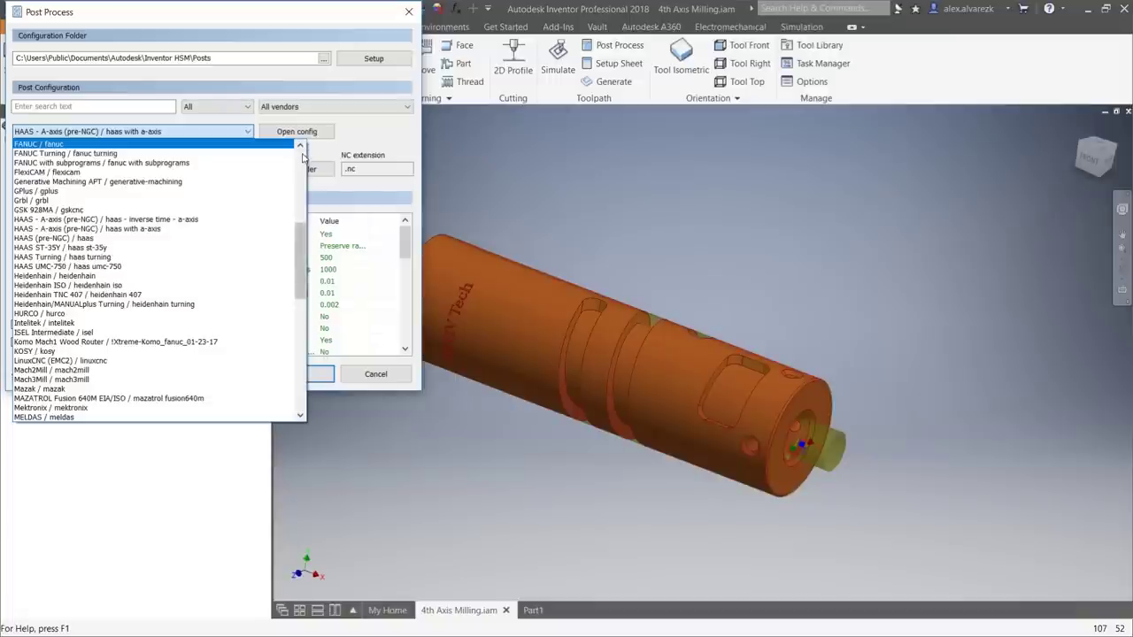
scroll(304, 221, up, 3)
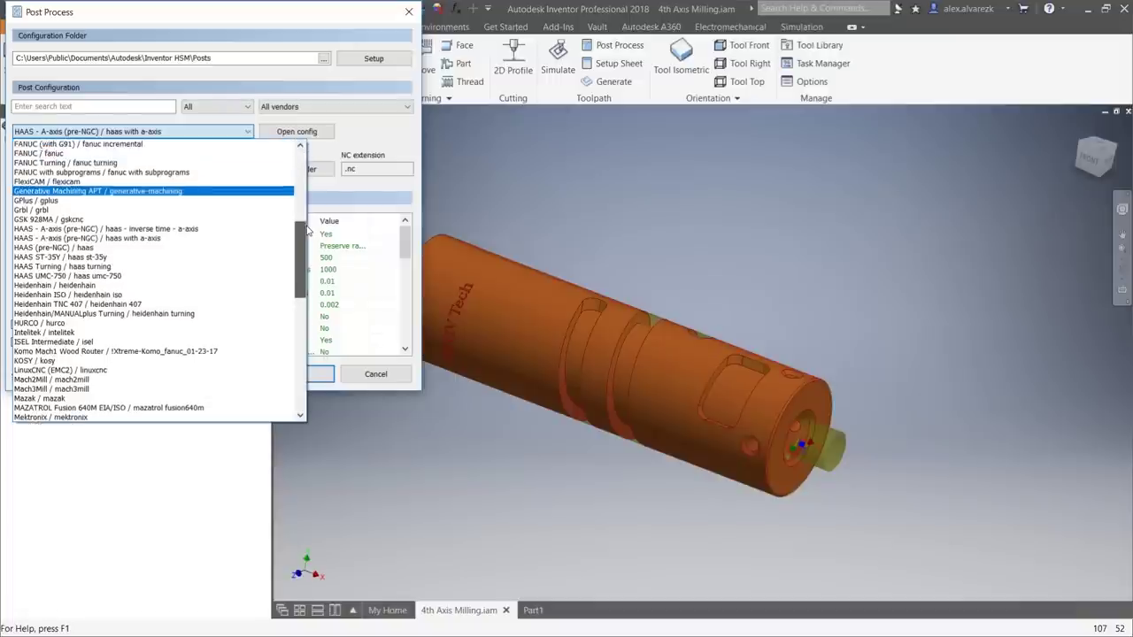
drag(304, 213, 303, 208)
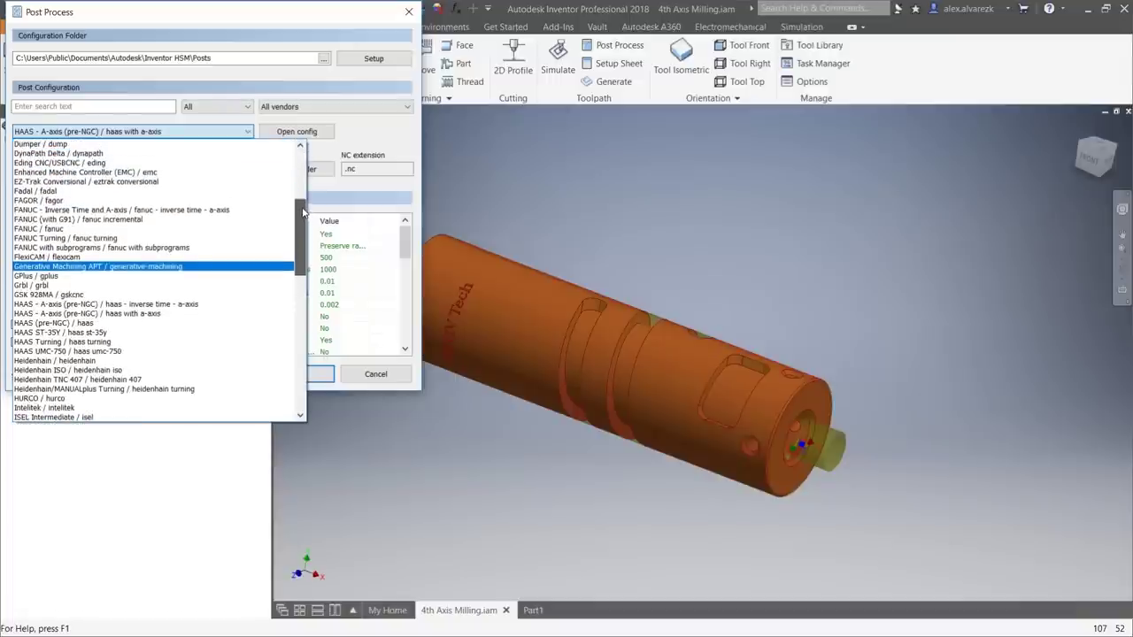
scroll(302, 212, up, 1)
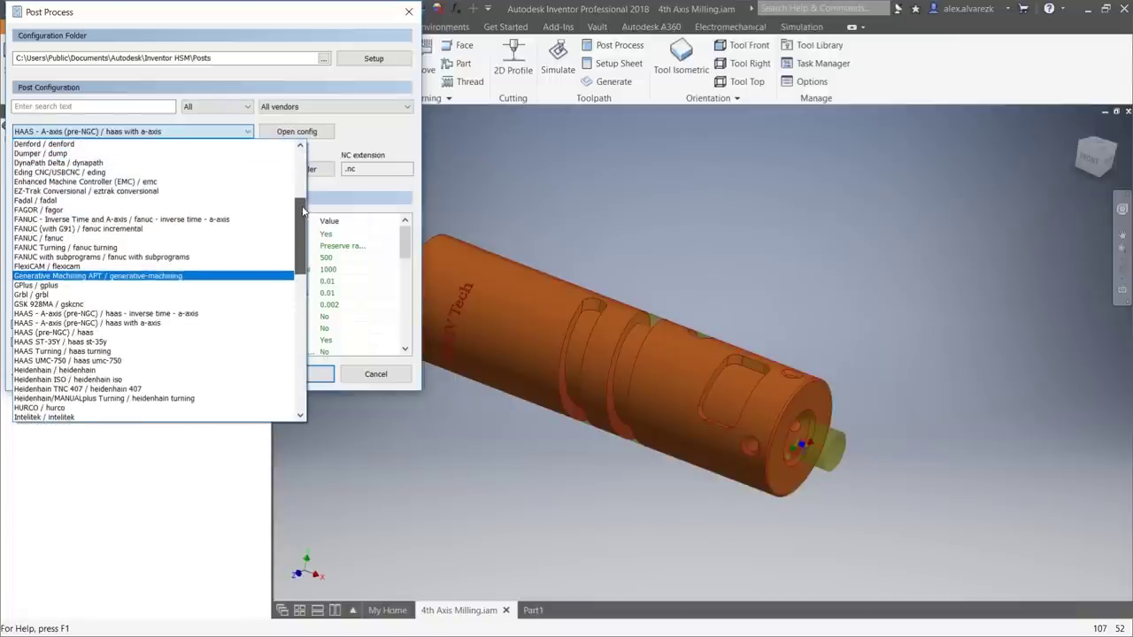
click(193, 323)
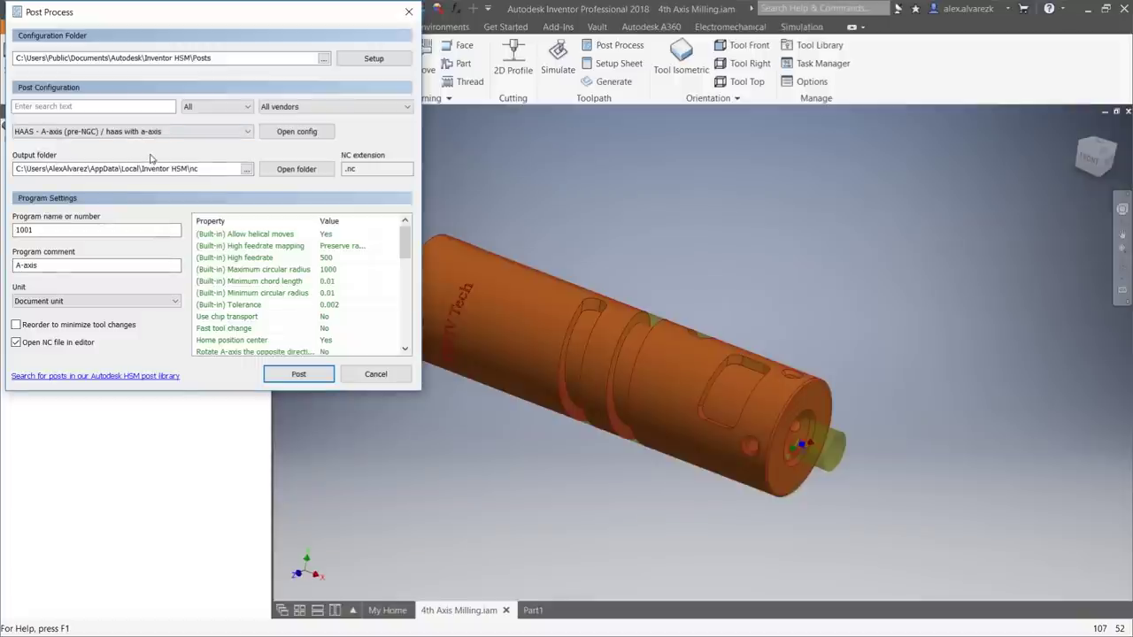
Set the program number to 4567, post the NC code and save it as 4567.nc on the Desktop.
double_click(67, 229)
text(4567)
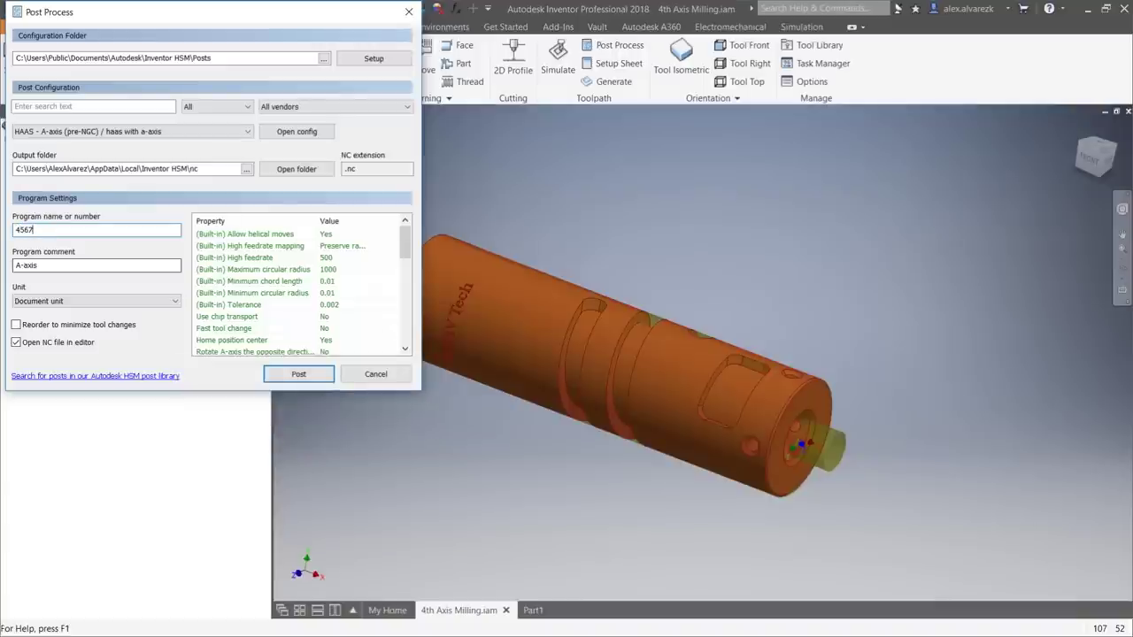
drag(403, 241, 394, 332)
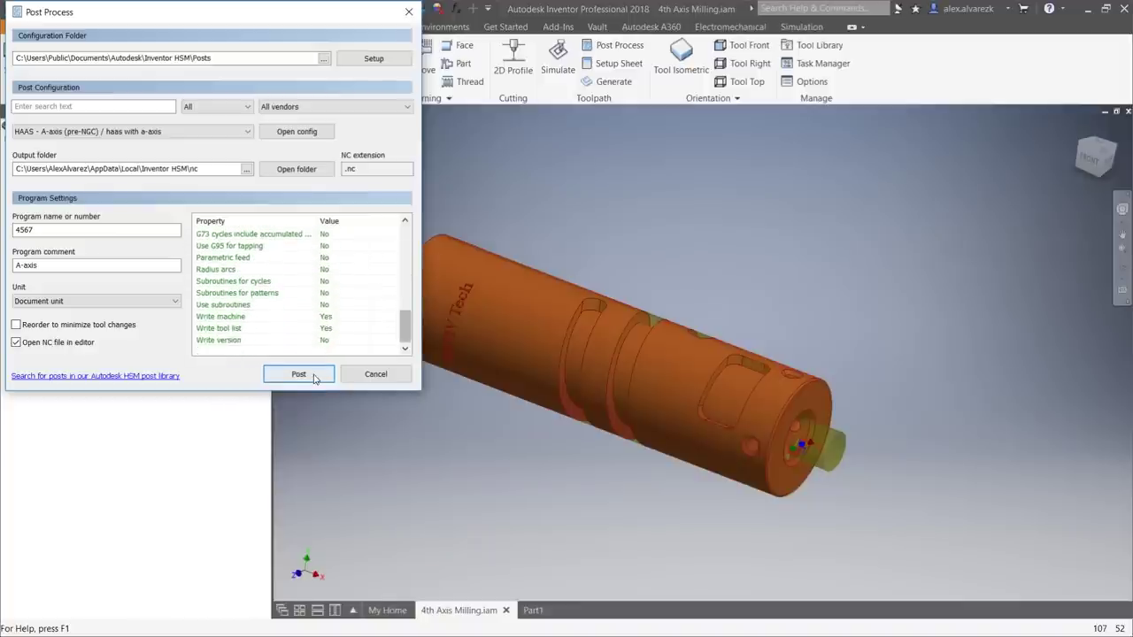
click(298, 374)
click(60, 255)
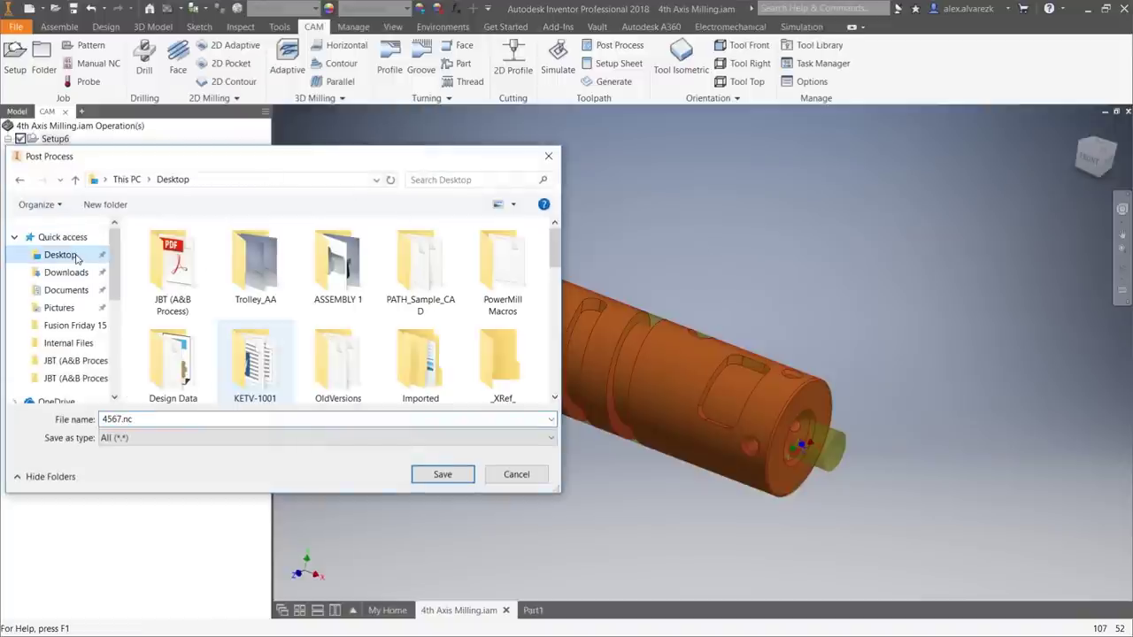
click(459, 478)
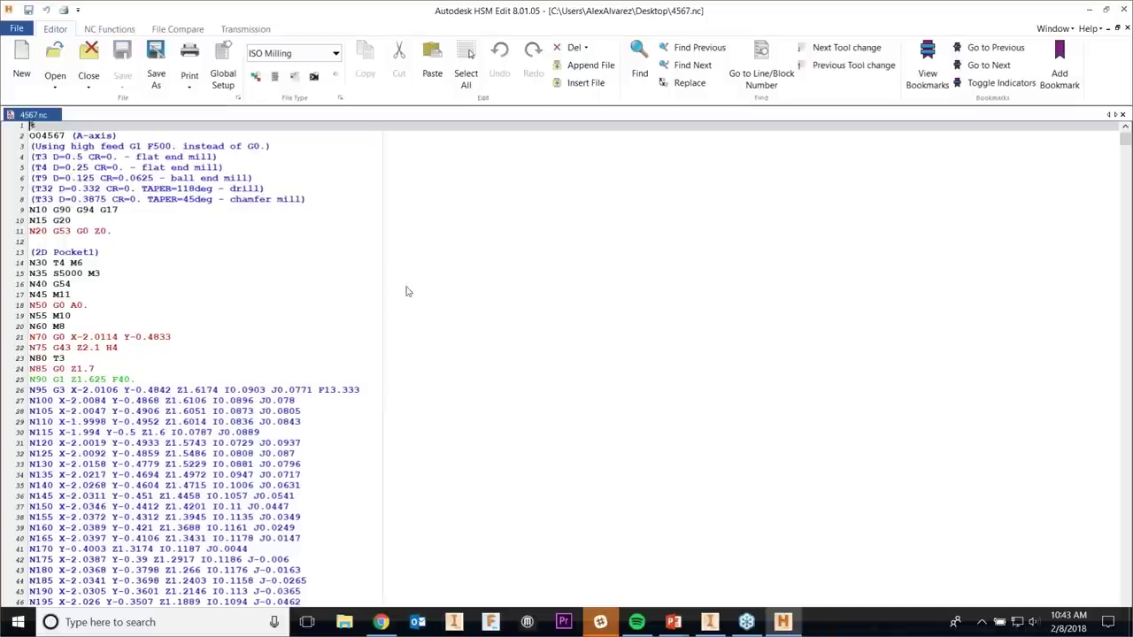
Highlight the A0 move in the 2D Pocket1 section and read the code down to the 2D Adaptive3 section.
drag(73, 309, 90, 311)
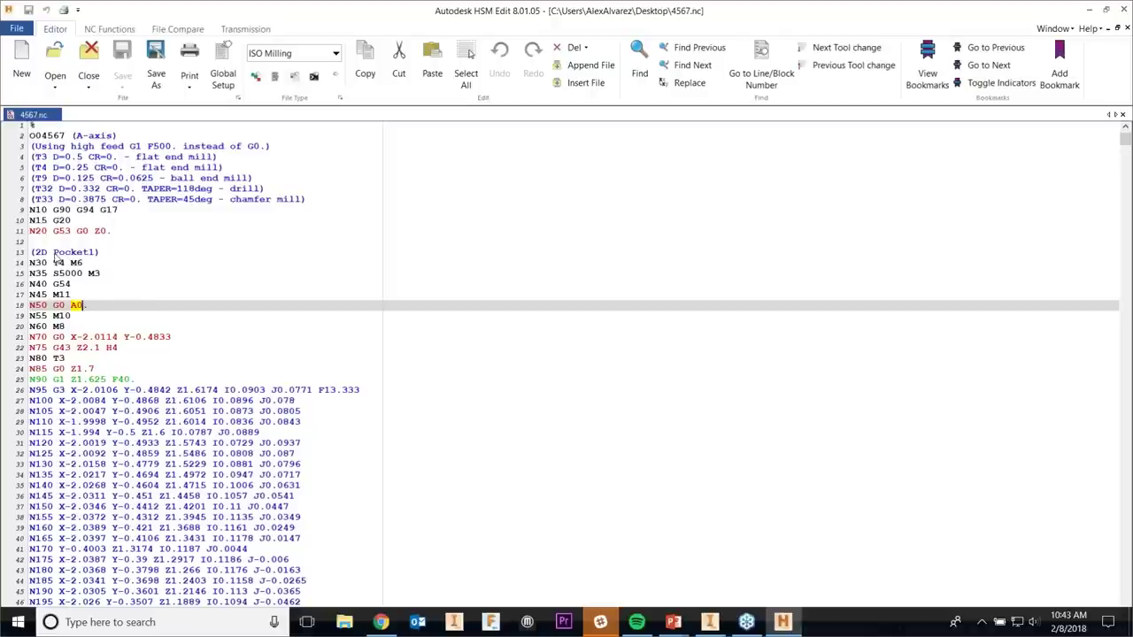
scroll(137, 341, down, 3)
scroll(188, 319, down, 20)
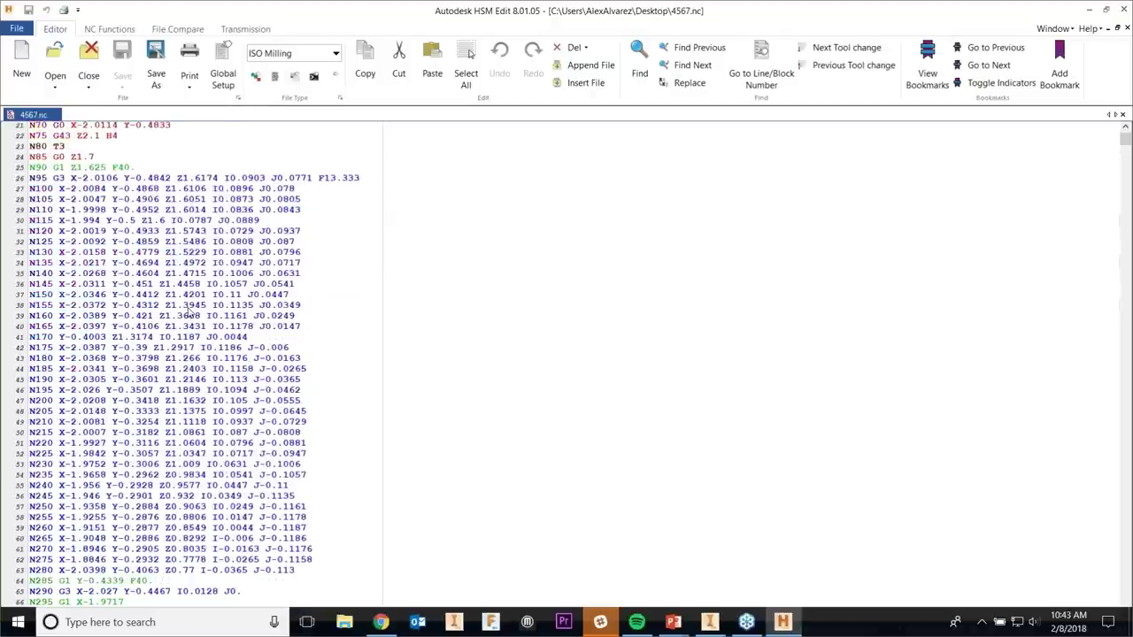
scroll(202, 328, down, 4)
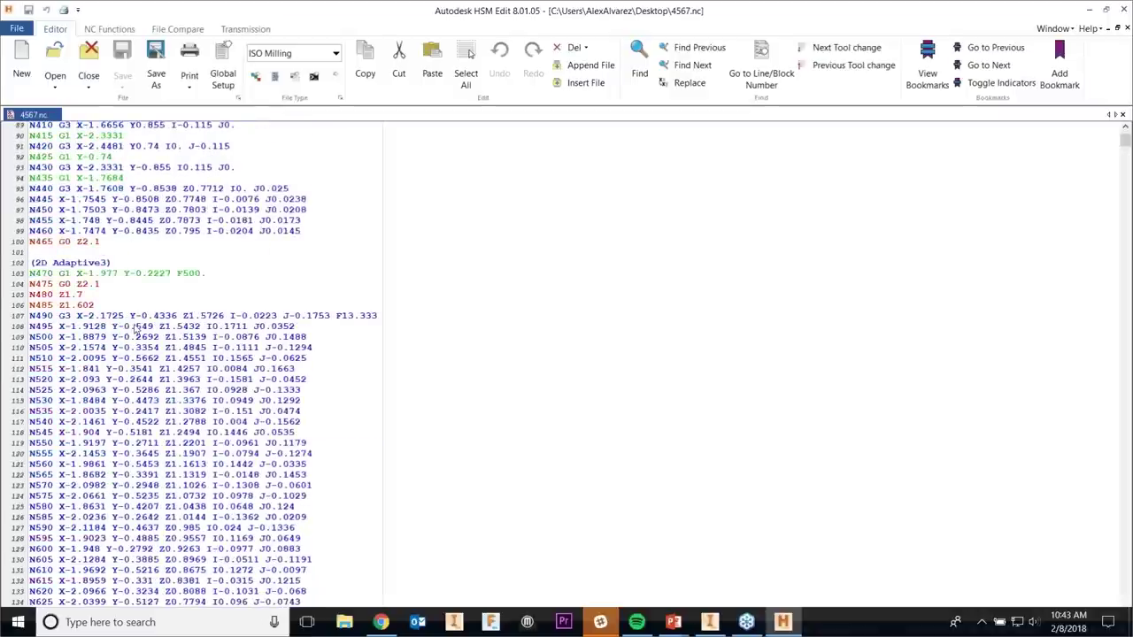
Search the NC program for "Adaptive" and highlight the A-axis positioning moves in the Adaptive2 and 2D Adaptive4 sections.
drag(52, 265, 103, 272)
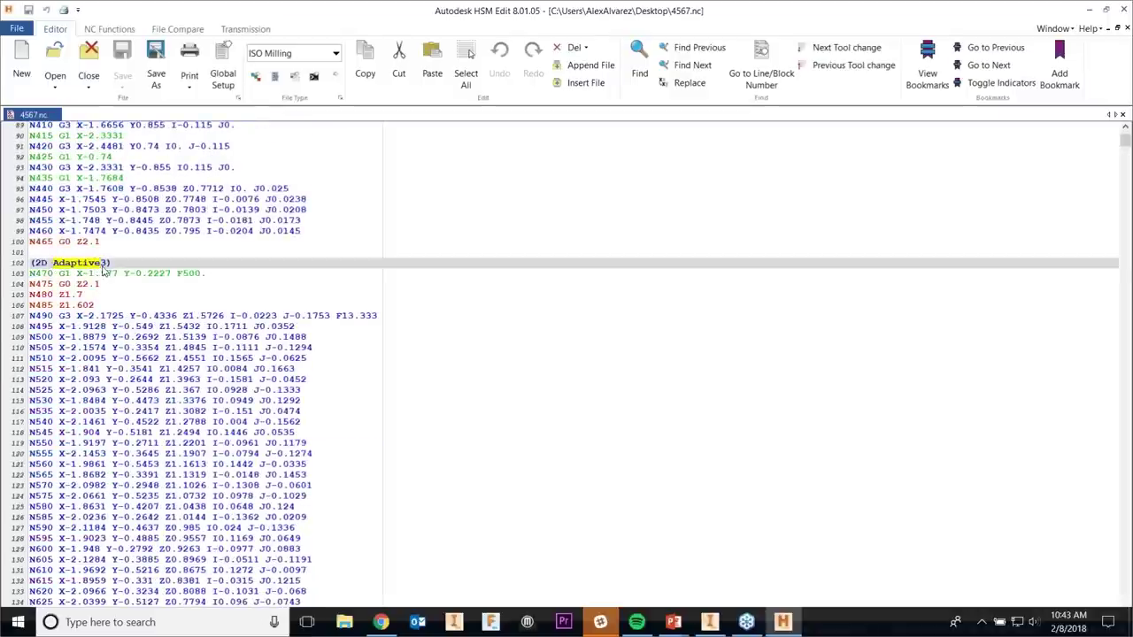
key(ctrl+f)
click(1068, 188)
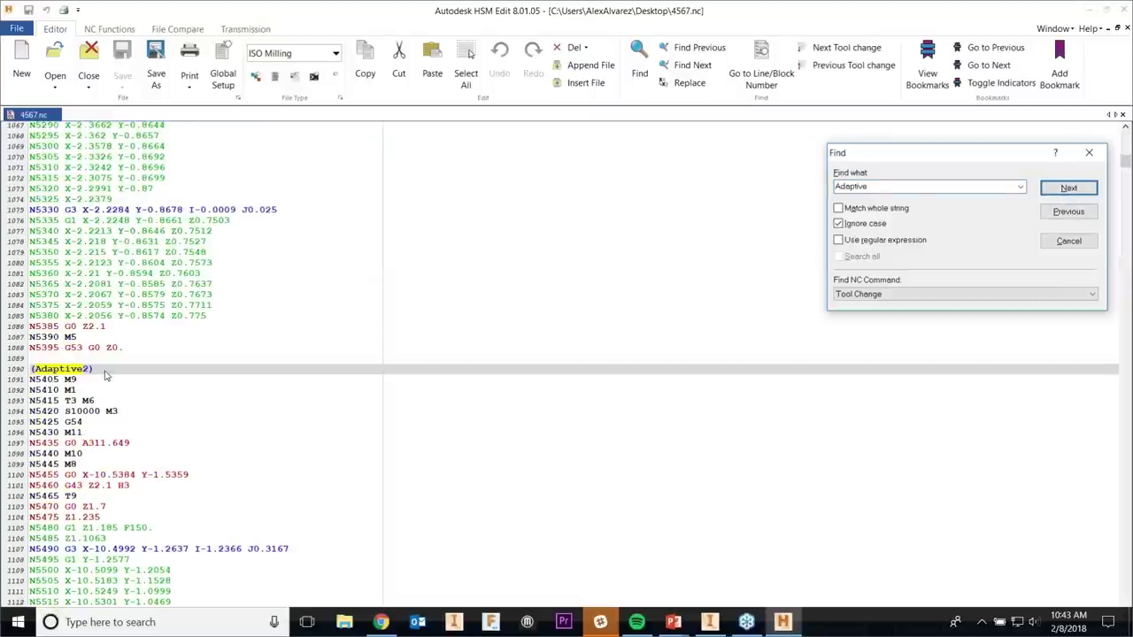
drag(82, 450, 130, 452)
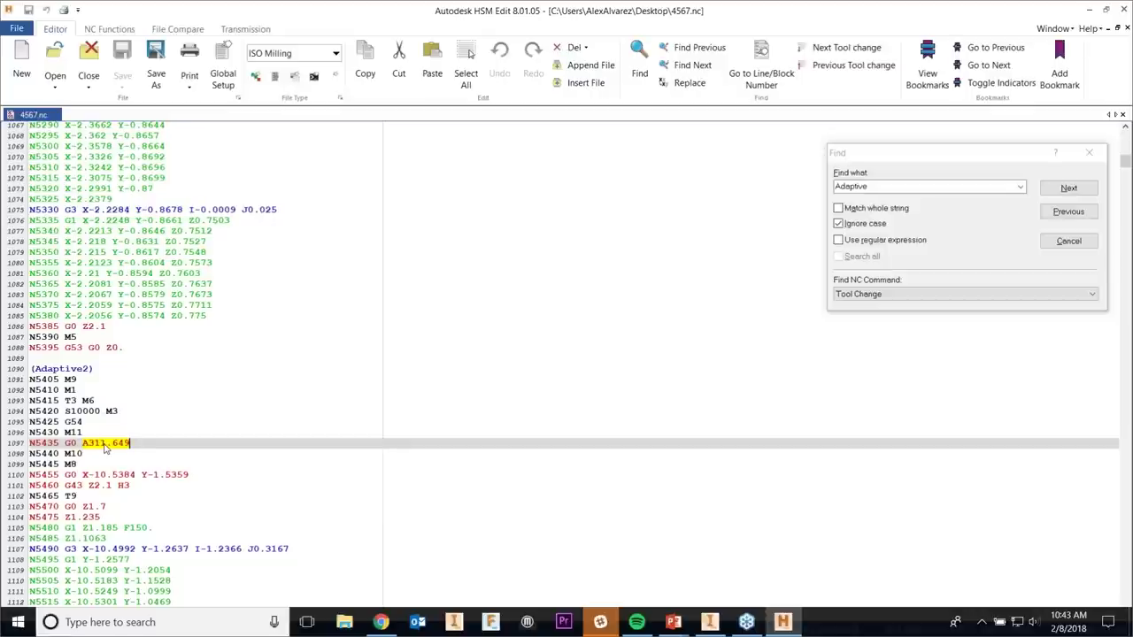
click(1066, 190)
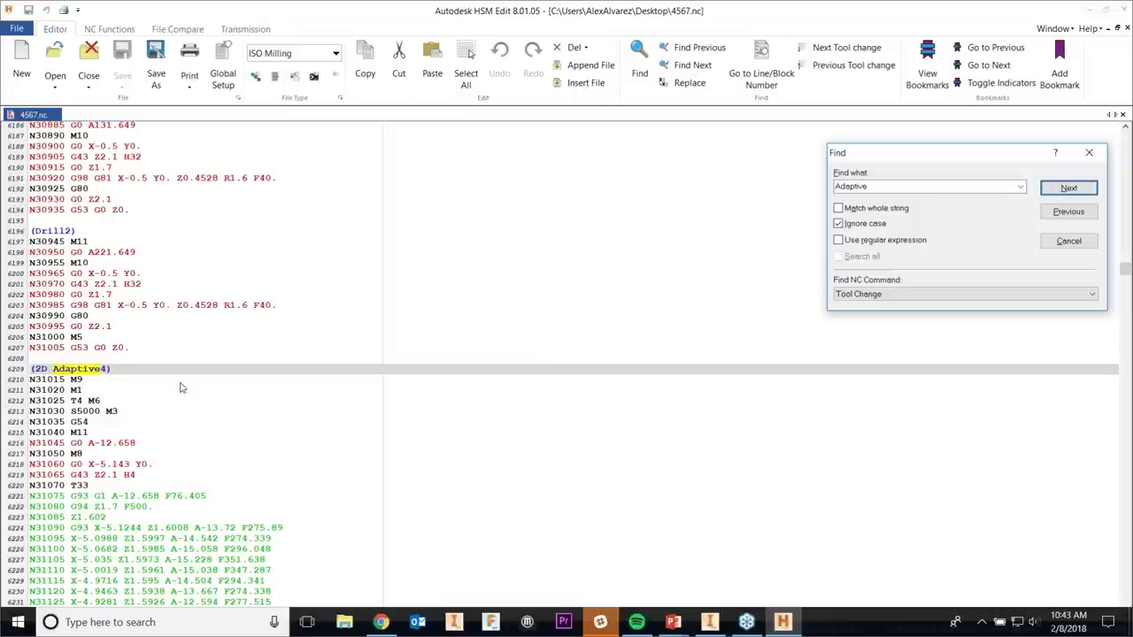
drag(88, 445, 135, 444)
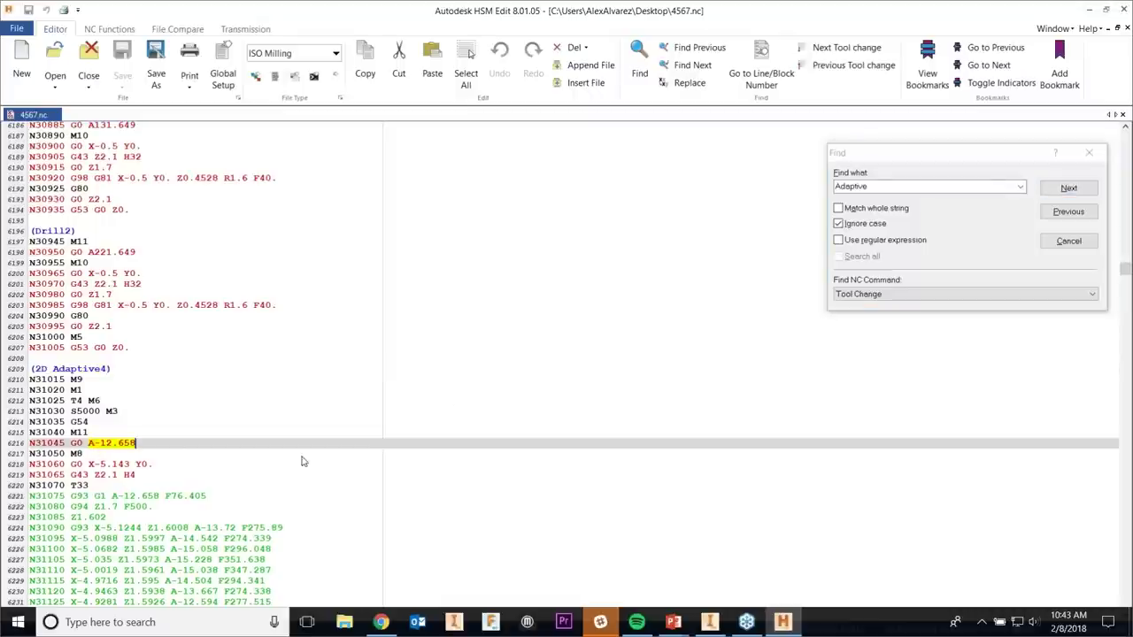
key(alt+Tab)
key(alt+Tab)
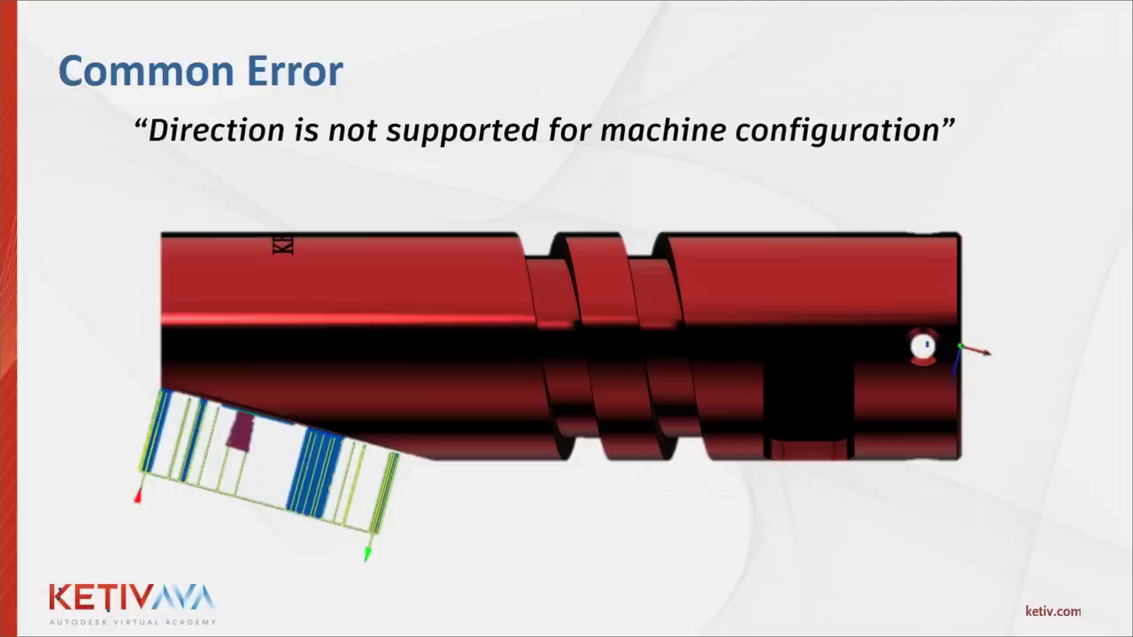
key(Right)
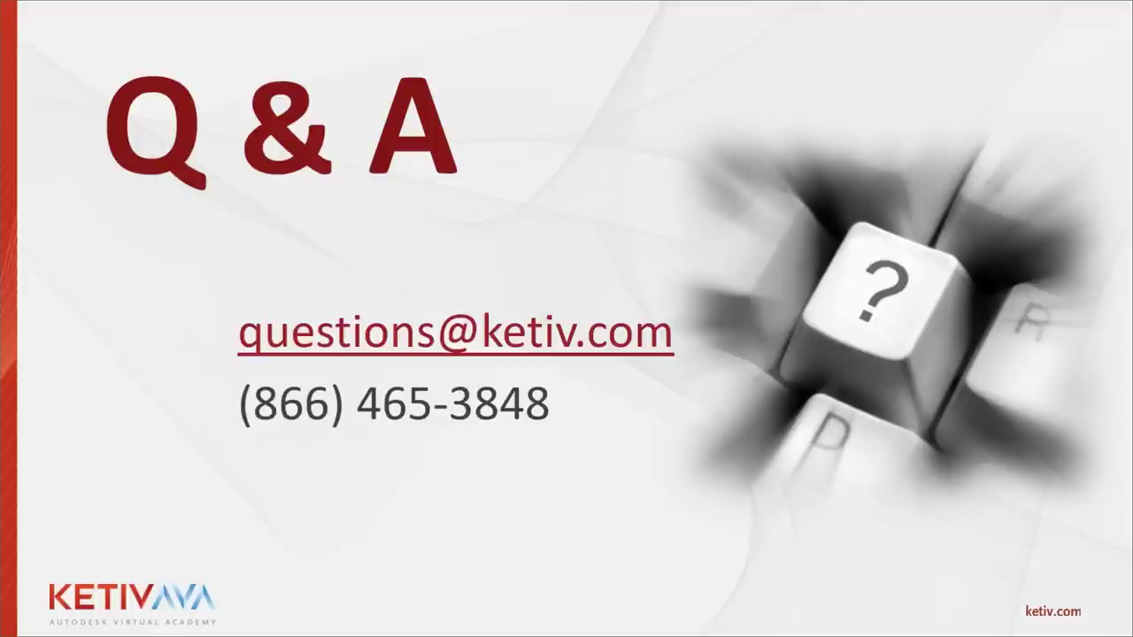
Switch back to Inventor, start a new mill tool in the Tool Library to examine the available cutter types, and close without saving.
key(alt+Tab)
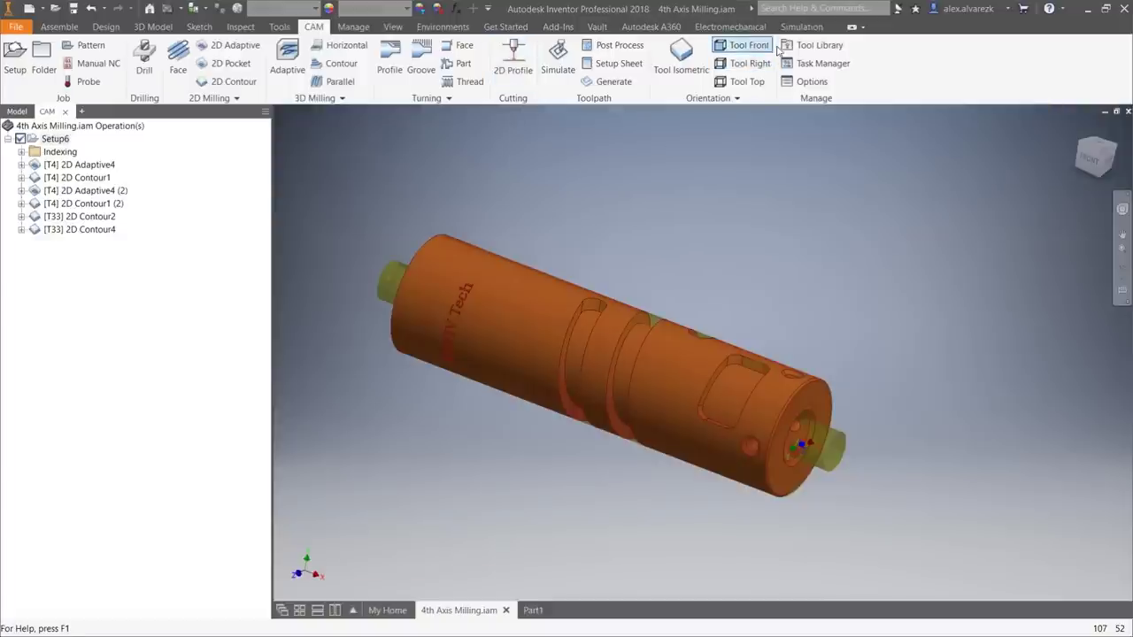
click(807, 45)
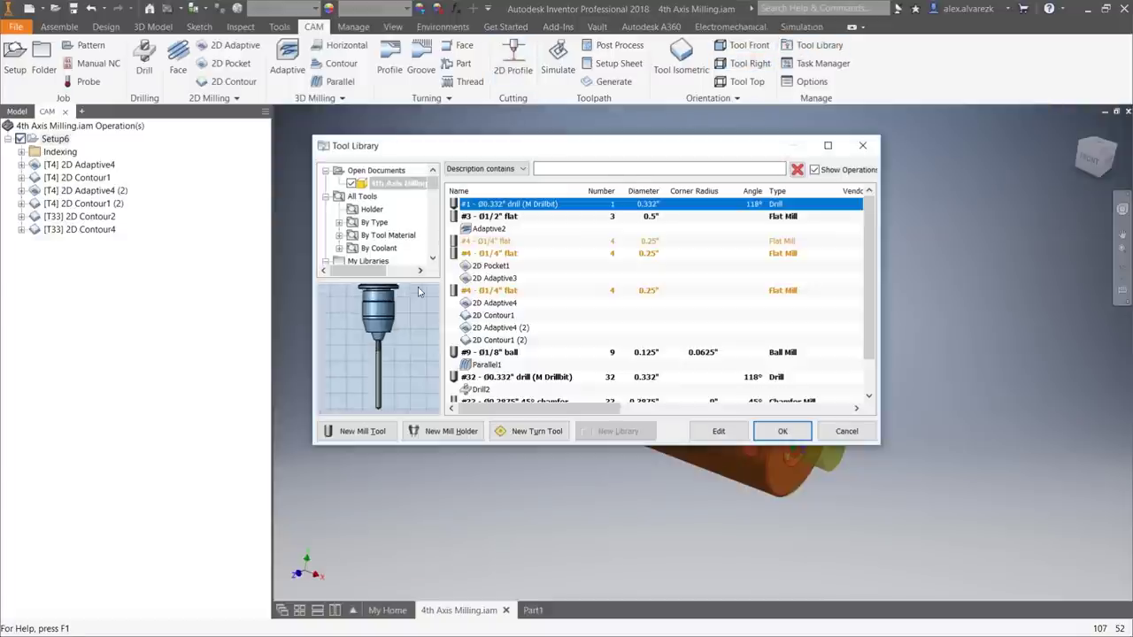
click(372, 435)
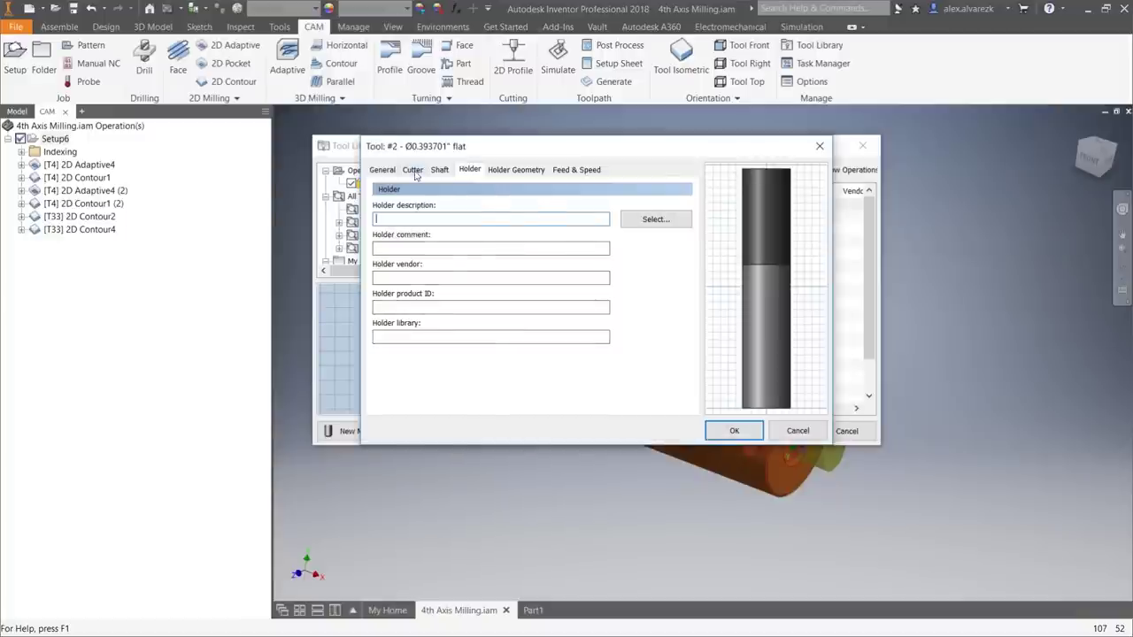
click(413, 169)
click(409, 201)
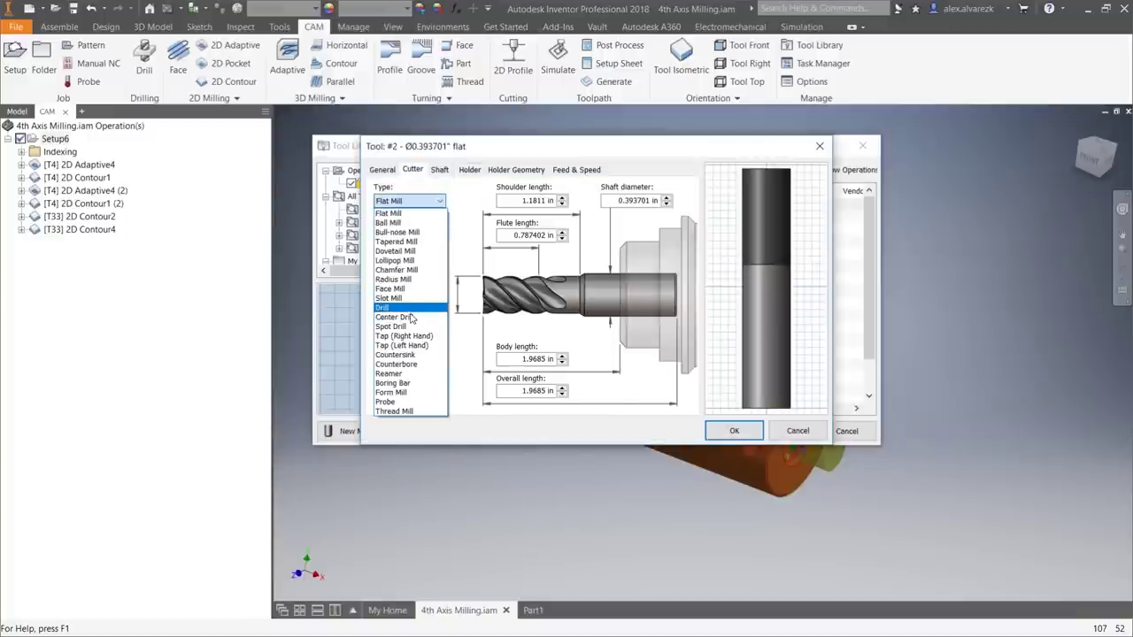
click(393, 393)
click(819, 146)
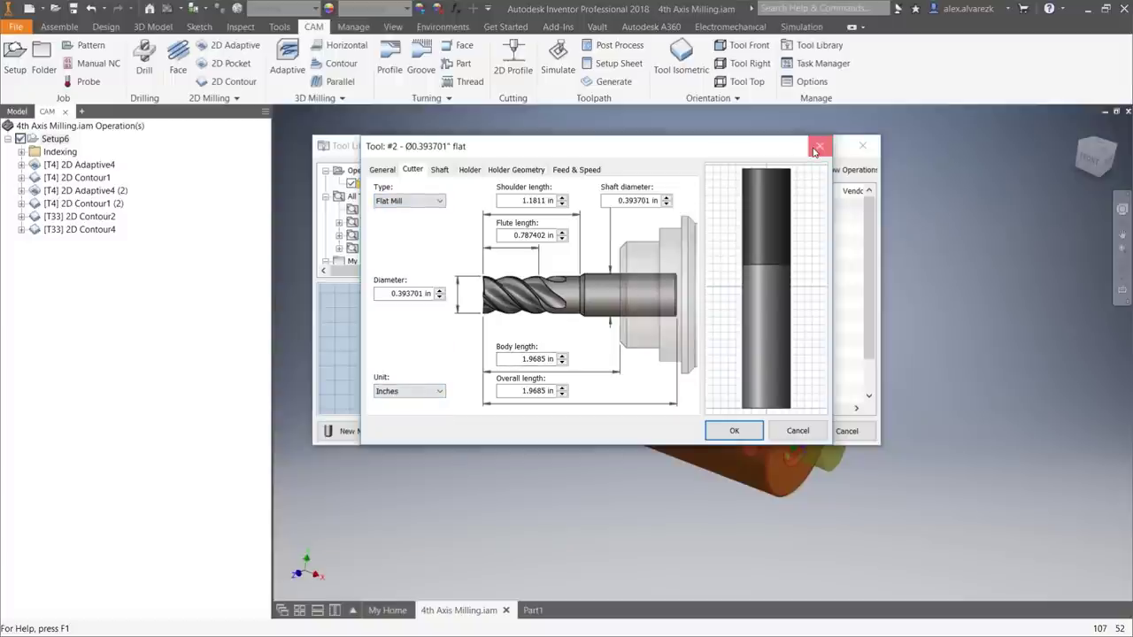
click(864, 149)
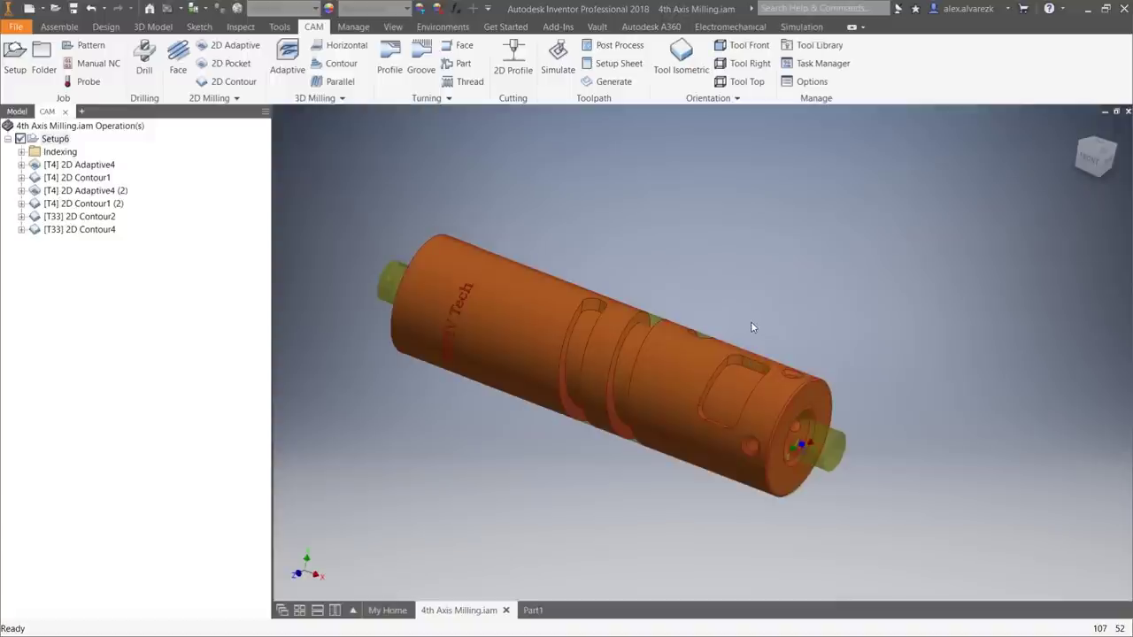
Examine the rectangular pocket near the part's end and display the 2D Contour1 (2) toolpath on it.
scroll(753, 355, up, 3)
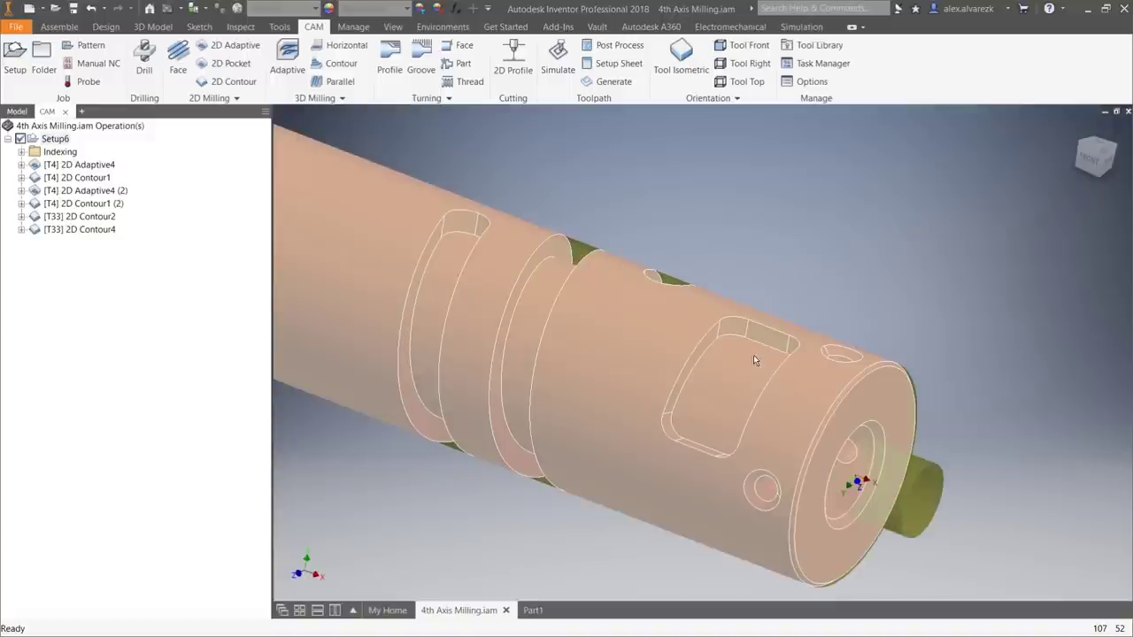
scroll(757, 356, up, 2)
click(95, 218)
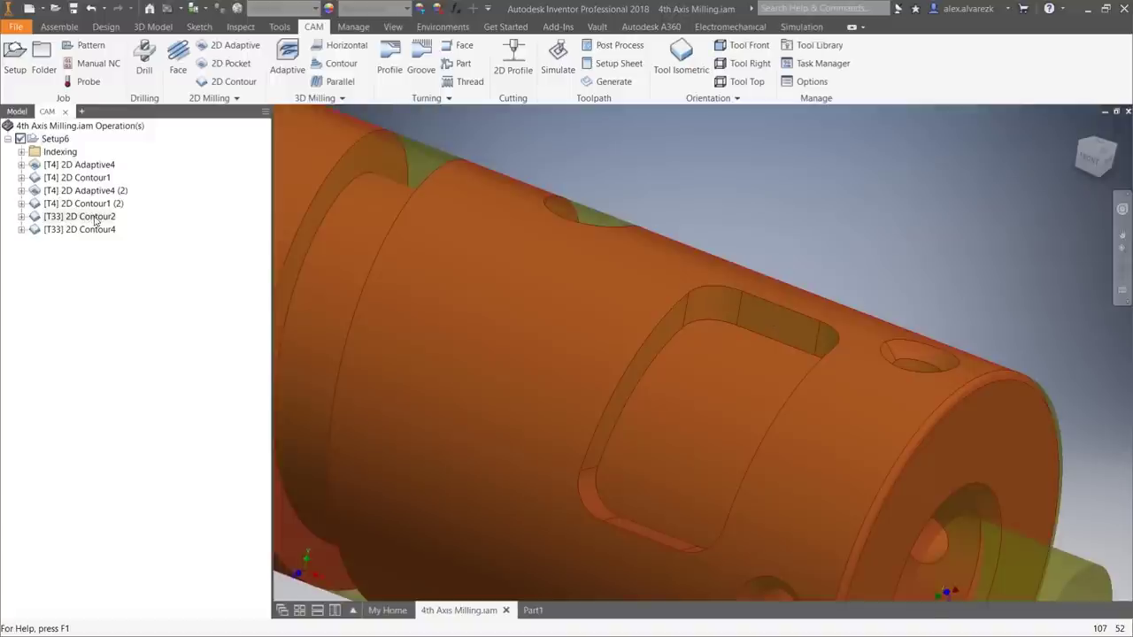
scroll(693, 280, down, 4)
shift+middle_drag(739, 255, 731, 276)
click(95, 206)
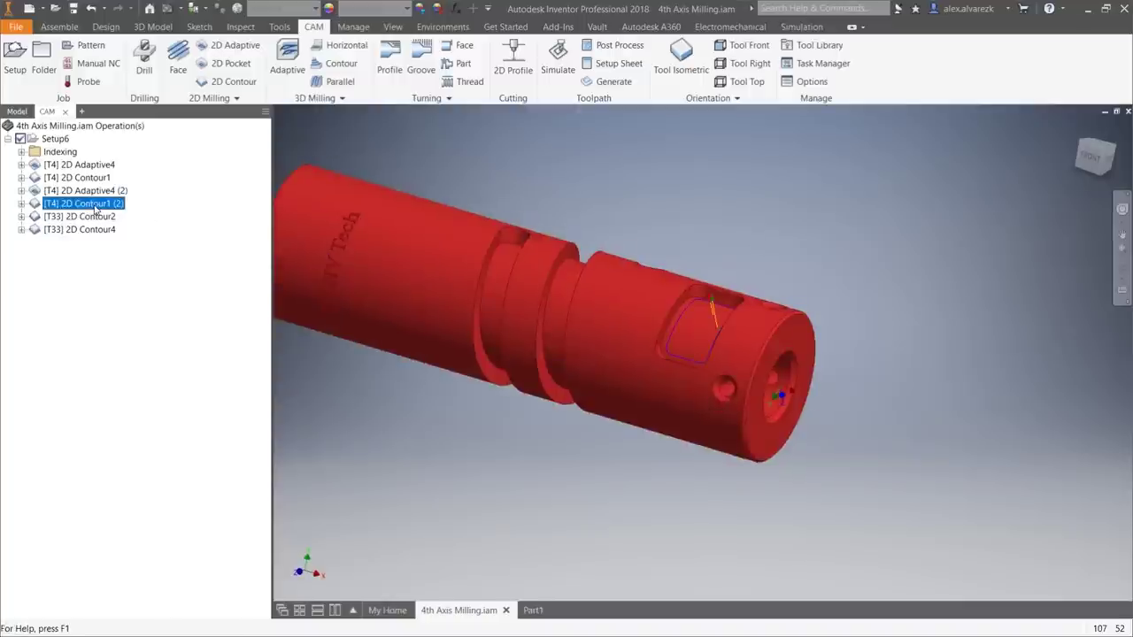
Open 2D Contour1 (2) for editing, examine its Wrap Radius Offset and the selected pocket contour, and close the operation settings.
right_click(94, 204)
click(154, 214)
click(36, 146)
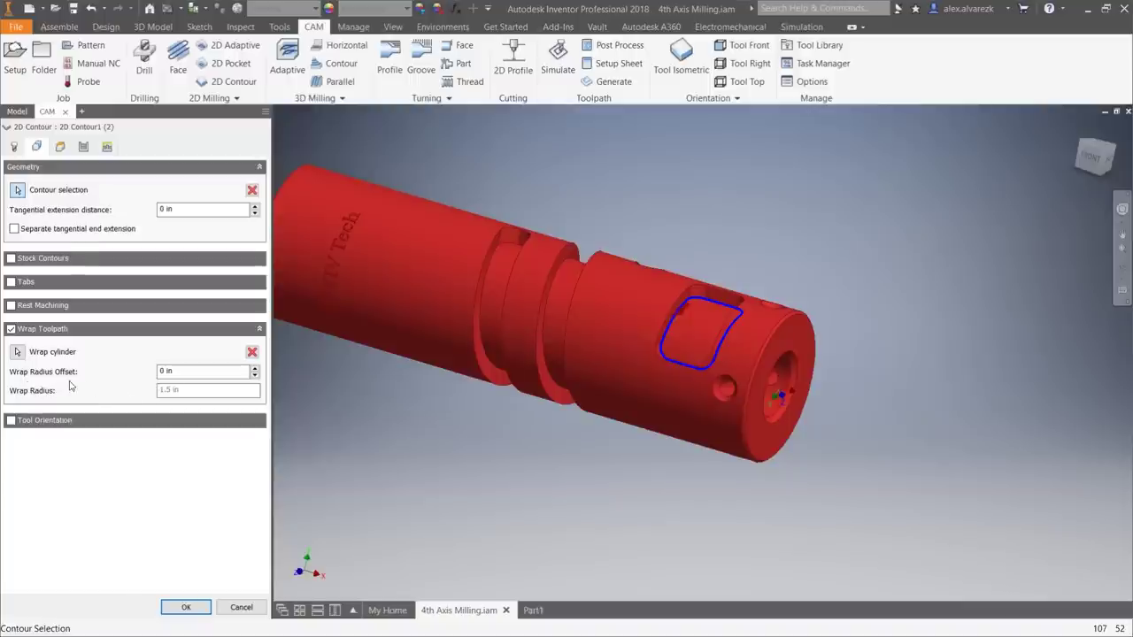
drag(181, 378, 159, 379)
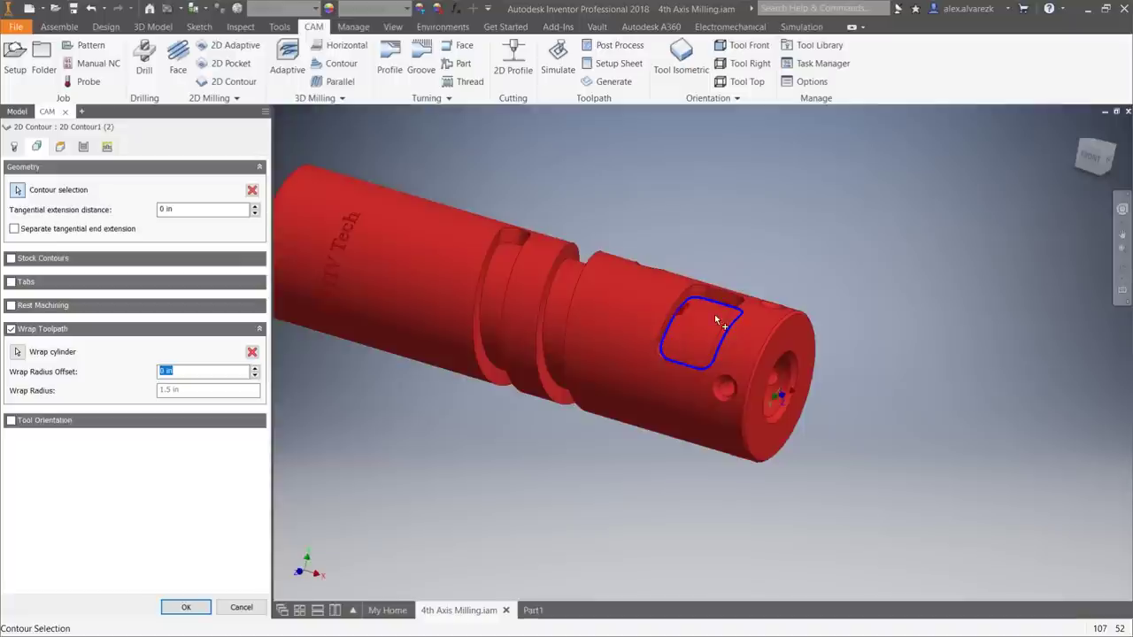
scroll(713, 312, up, 2)
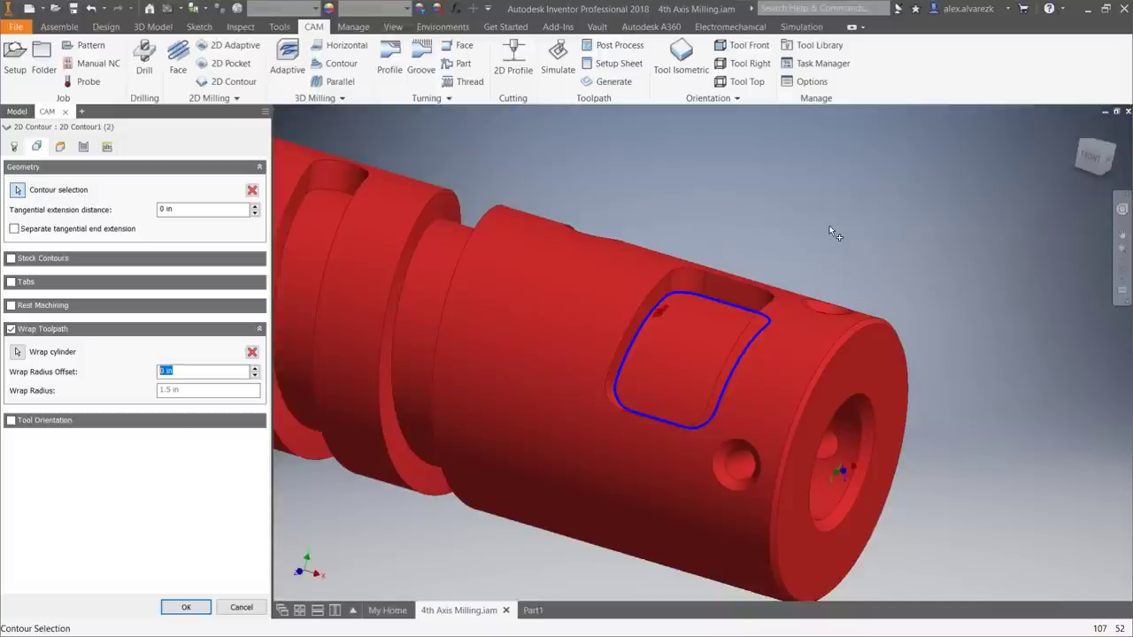
key(Return)
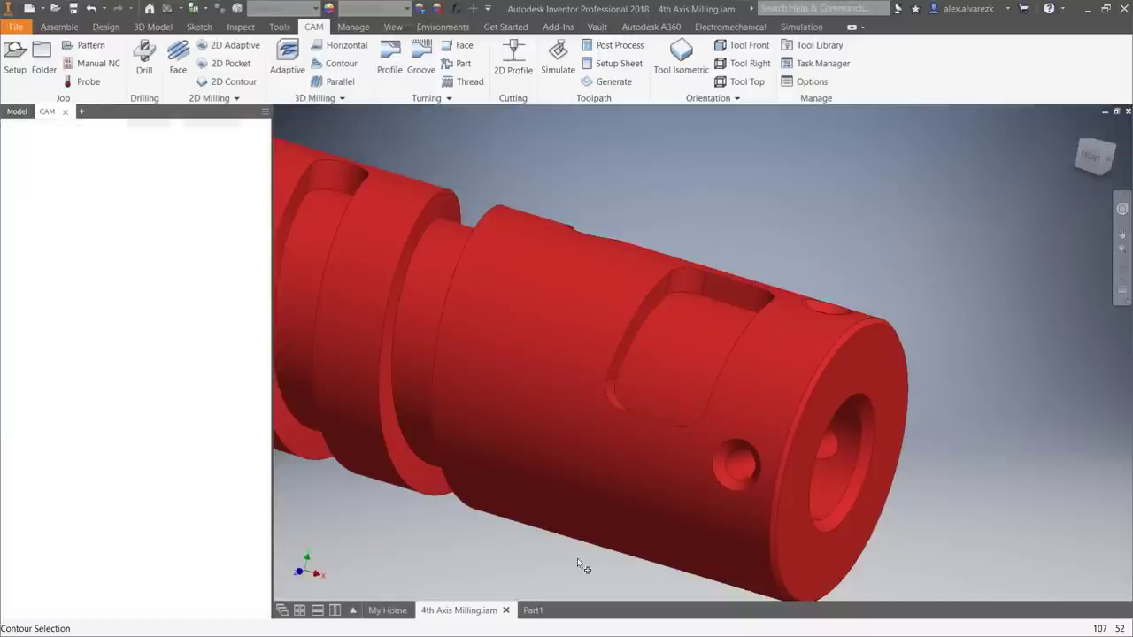
Switch to the Part1 sketch and examine the tool rectangle against the slot's left wall.
click(533, 613)
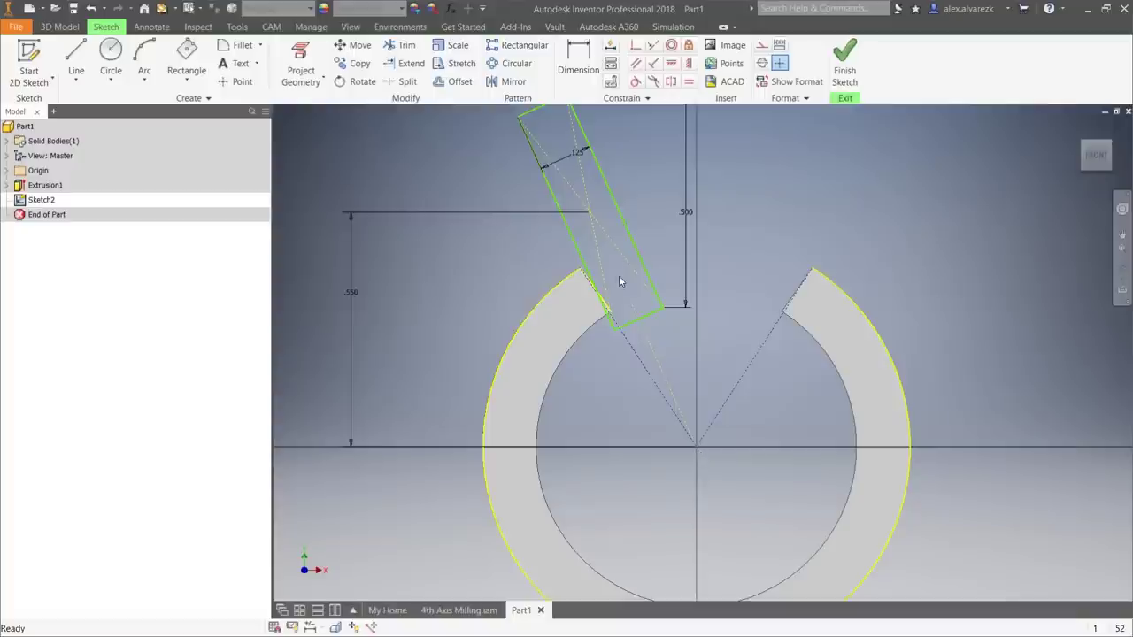
middle_drag(660, 244, 616, 268)
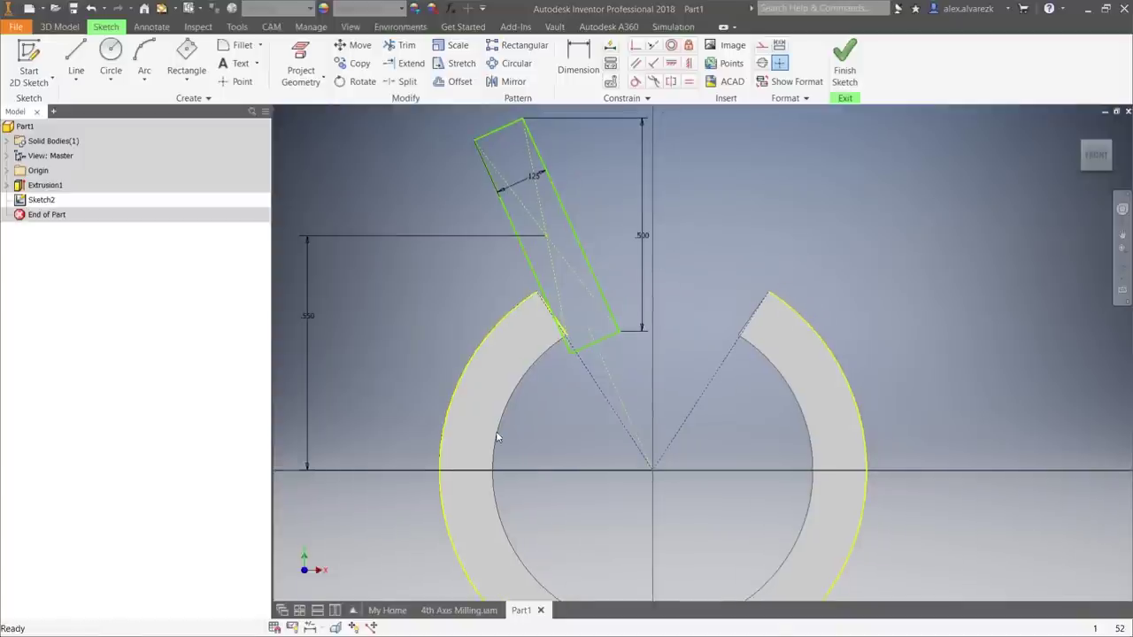